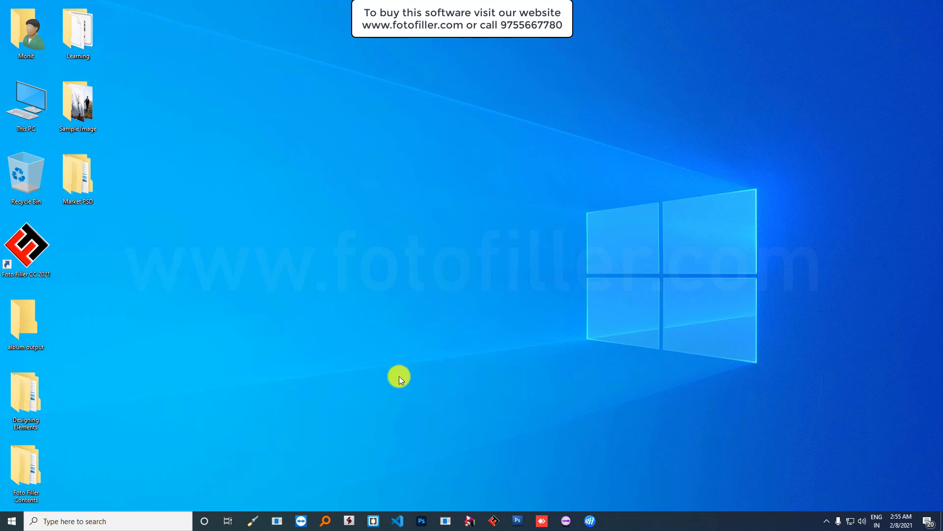
- Launch Foto Filler 2021 from the desktop and stretch its toolbar full-width just above the taskbar
double_click(38, 248)
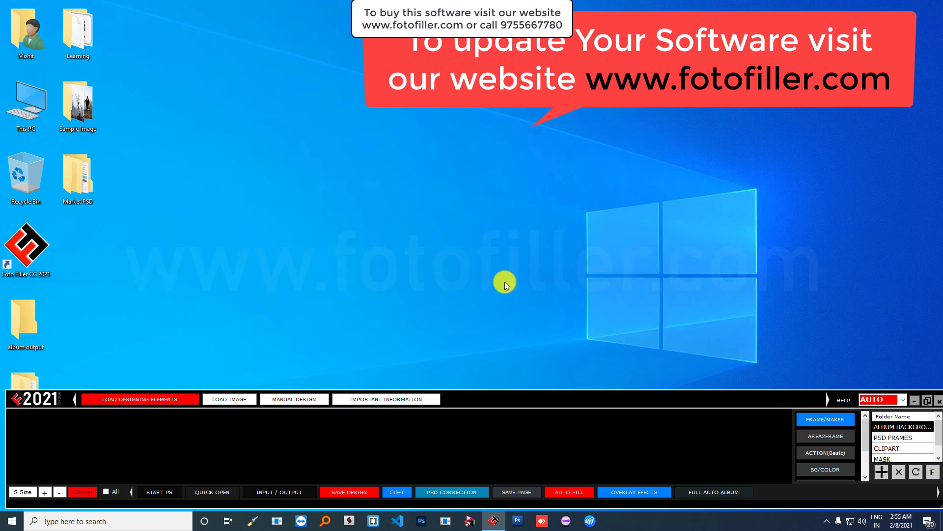
drag(519, 398, 520, 368)
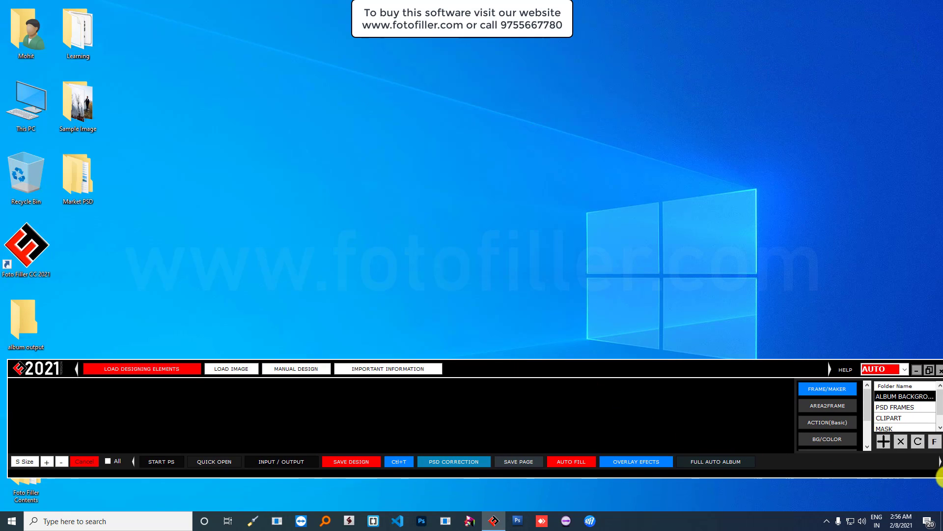
drag(939, 474, 773, 489)
drag(591, 375, 589, 315)
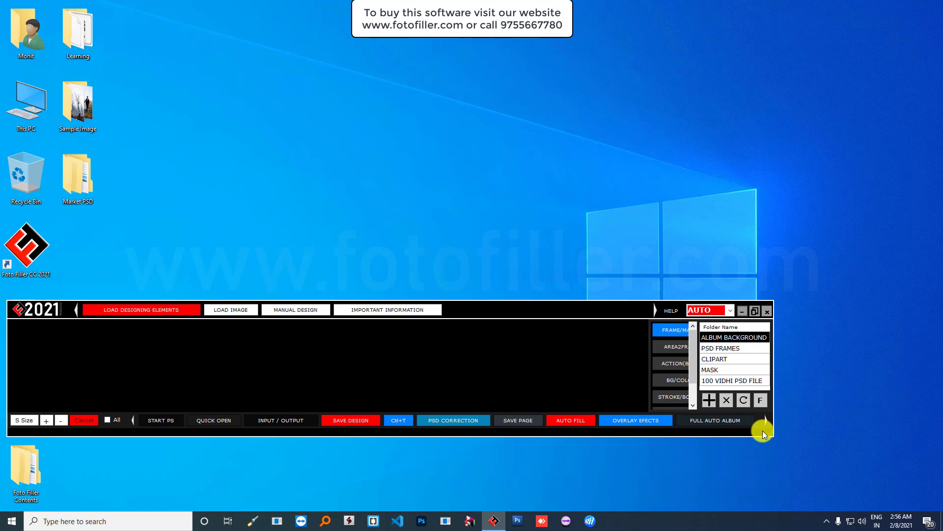
drag(769, 434, 776, 459)
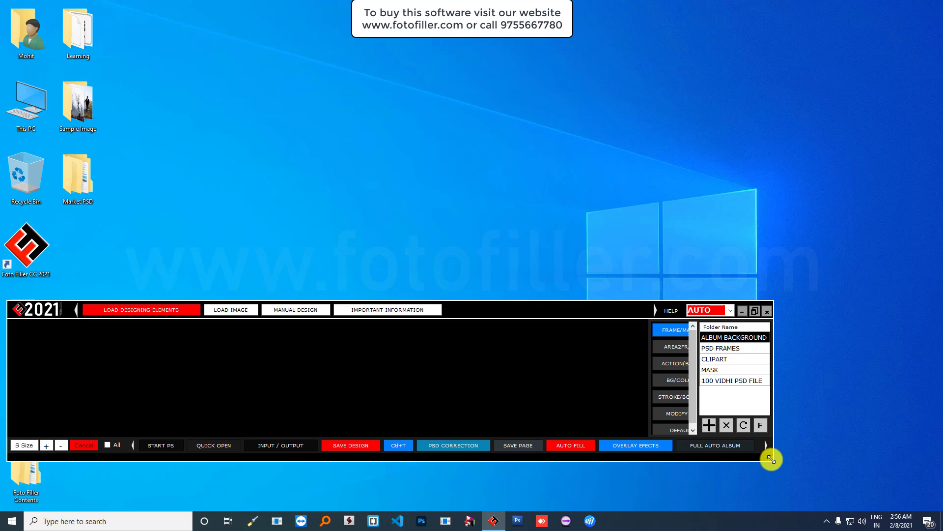
drag(771, 455, 938, 437)
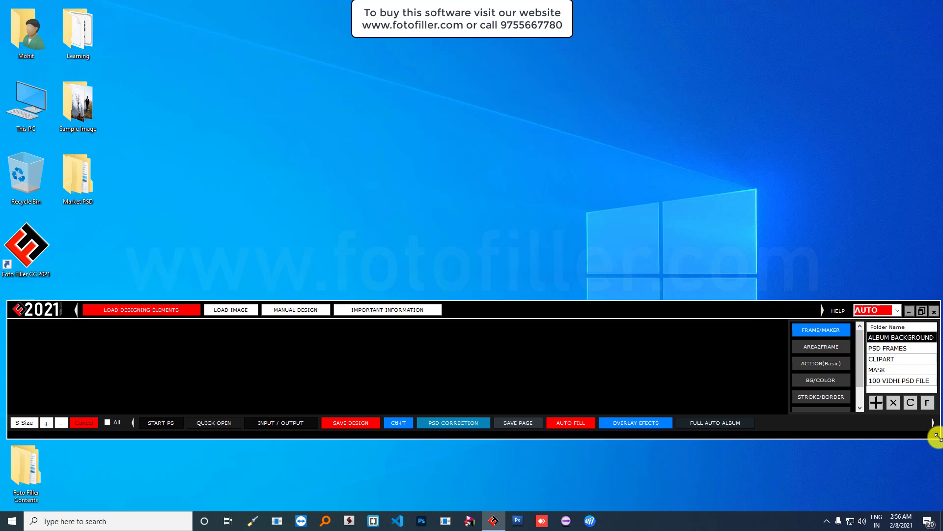
drag(677, 317, 676, 383)
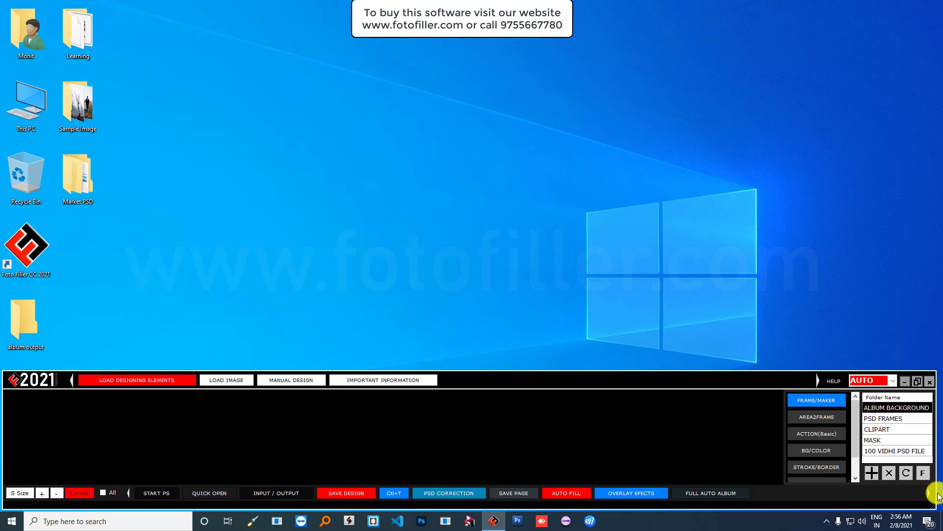
drag(932, 506, 937, 502)
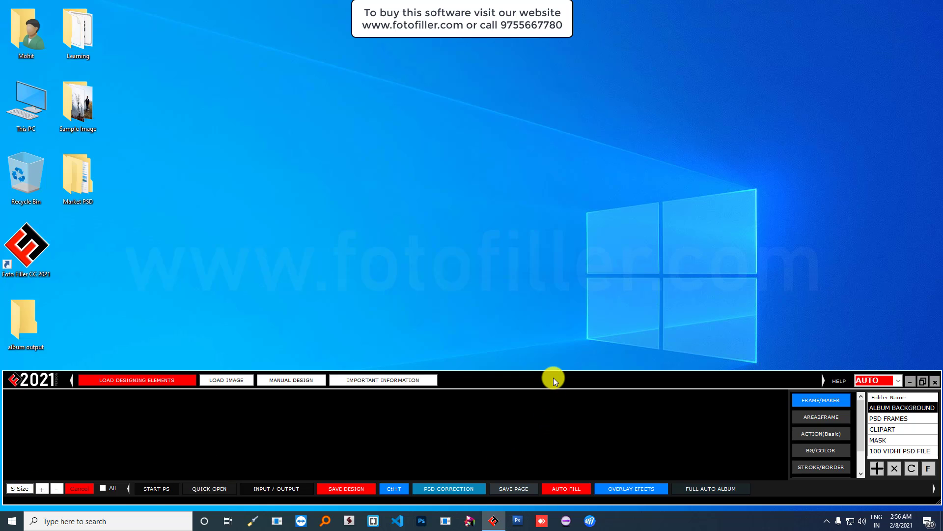
drag(552, 375, 552, 380)
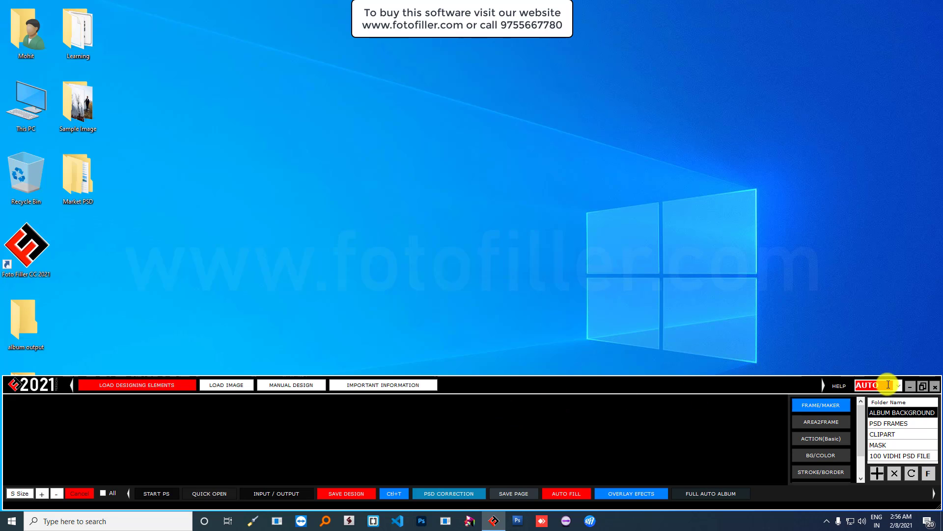
- Start the newer Photoshop via START PS, minimize it, and open the AUTO version dropdown
click(154, 494)
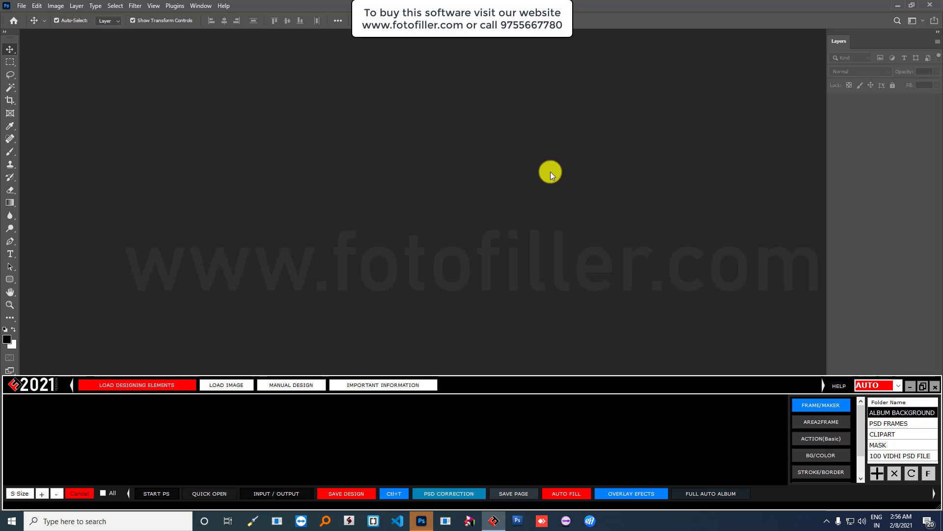
click(898, 6)
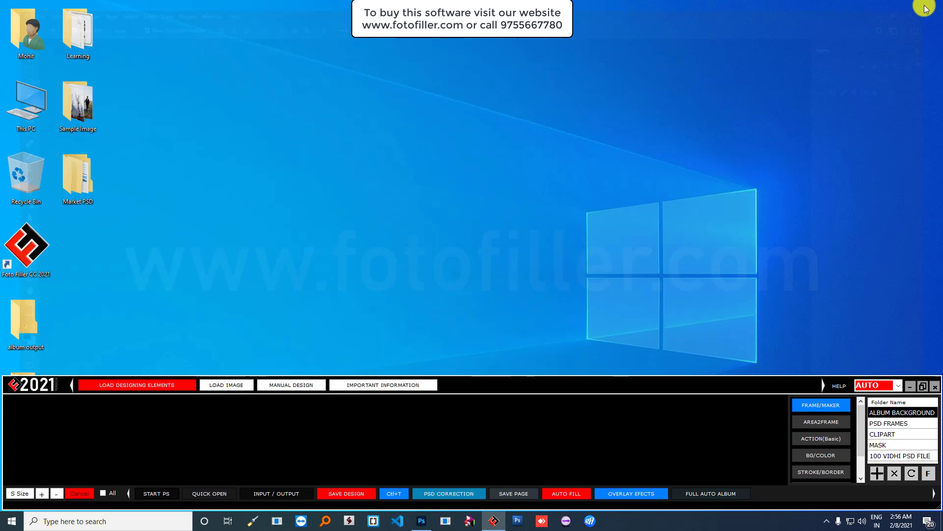
click(899, 386)
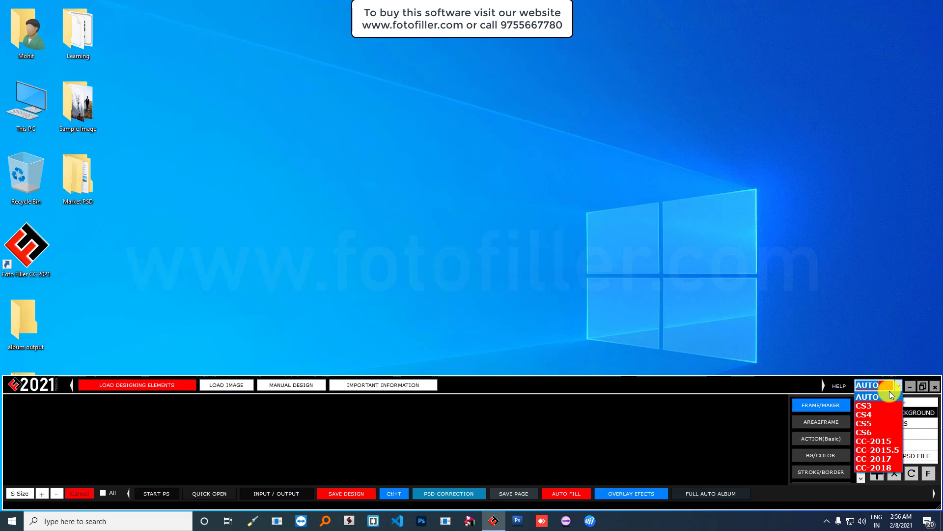
- Launch Photoshop CS3 as the target version, accept the old-version notice, and close History
click(883, 407)
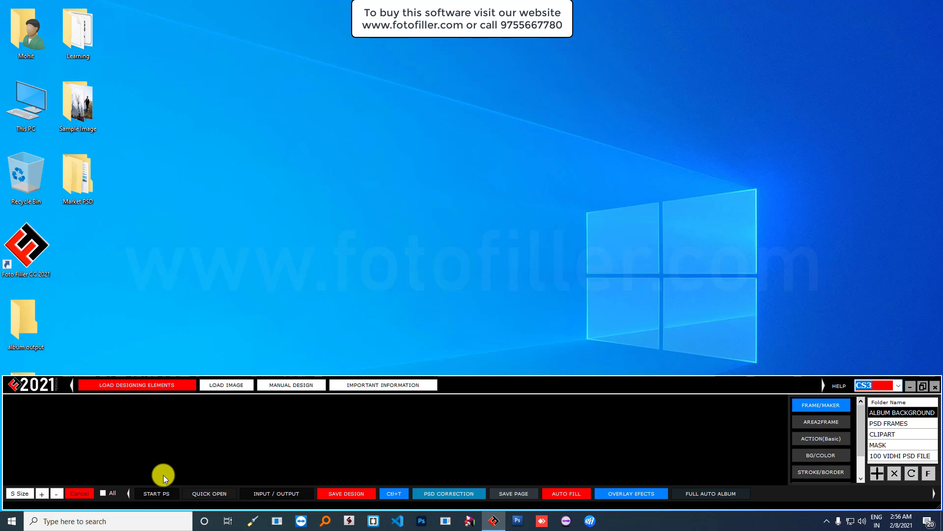
click(155, 493)
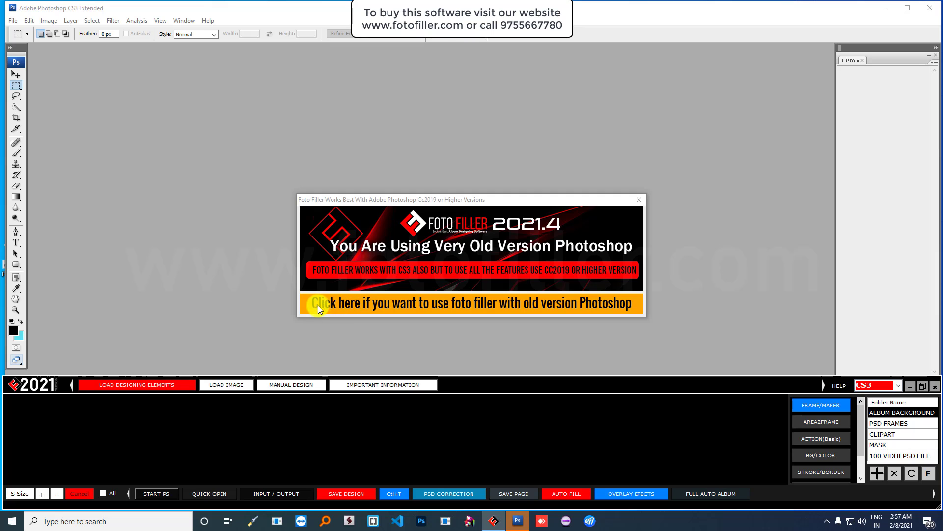
click(487, 305)
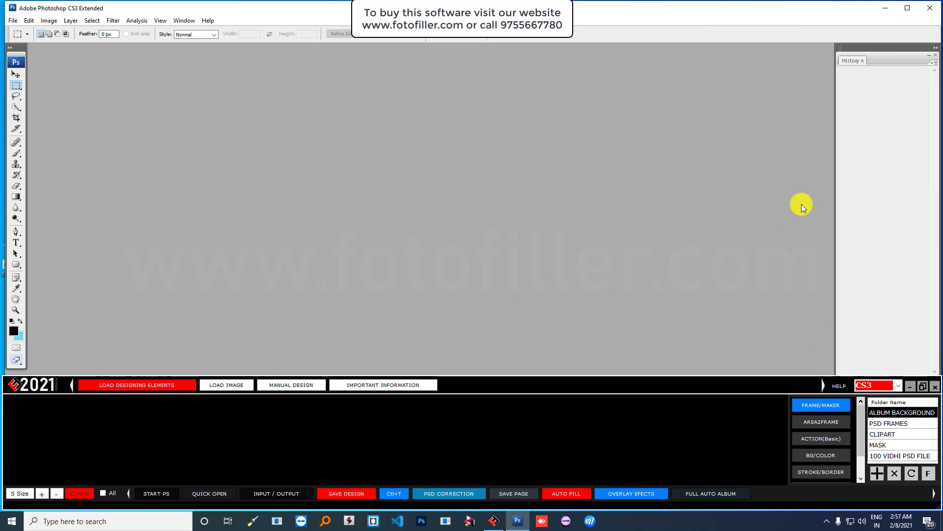
click(935, 55)
- Resize the Photoshop CS3 window so it ends just above the Foto Filler toolbar area
click(910, 386)
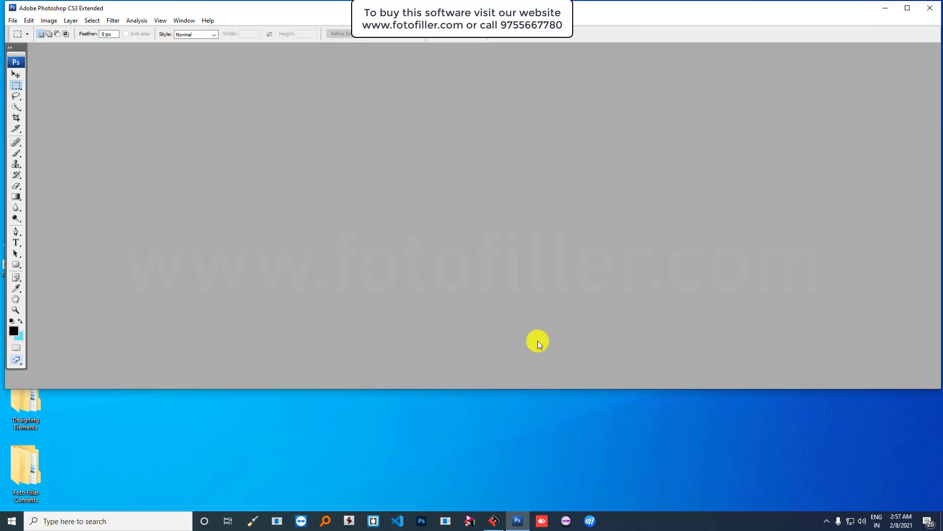
drag(685, 390, 701, 510)
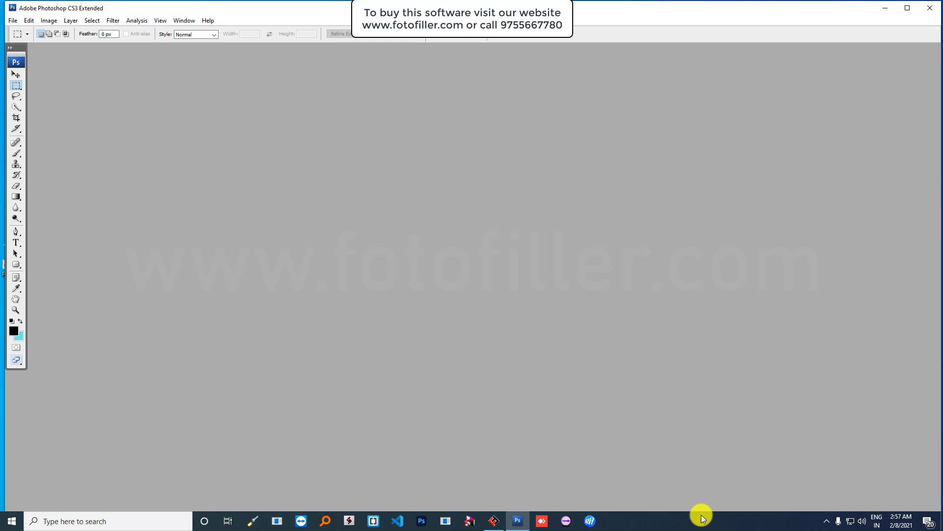
click(501, 519)
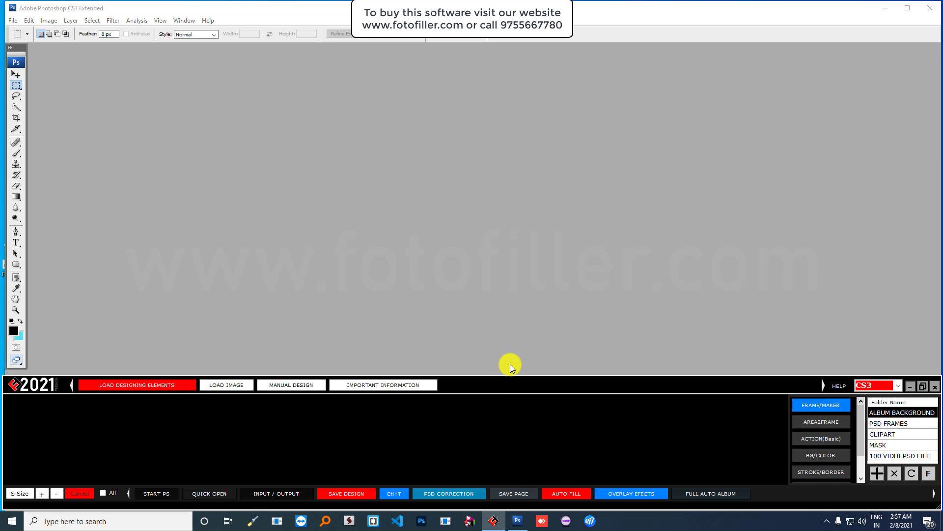
drag(511, 385, 515, 334)
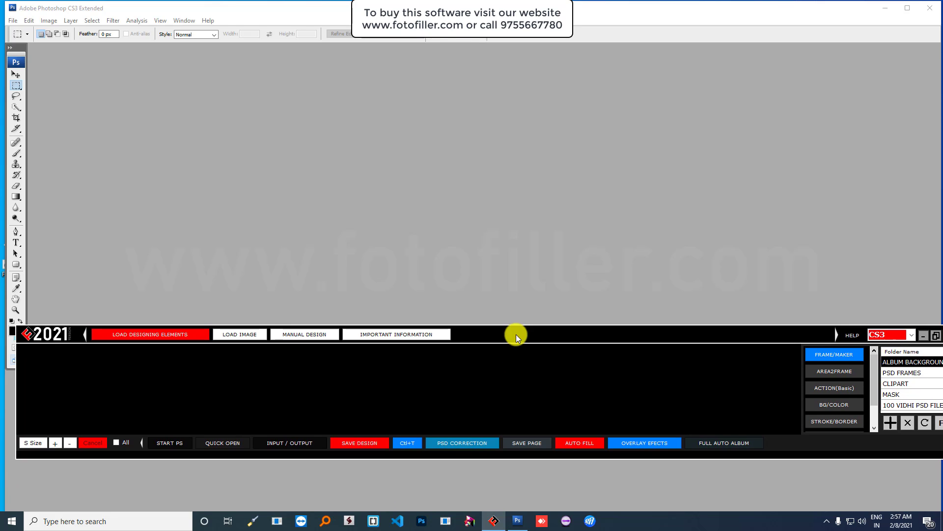
click(920, 338)
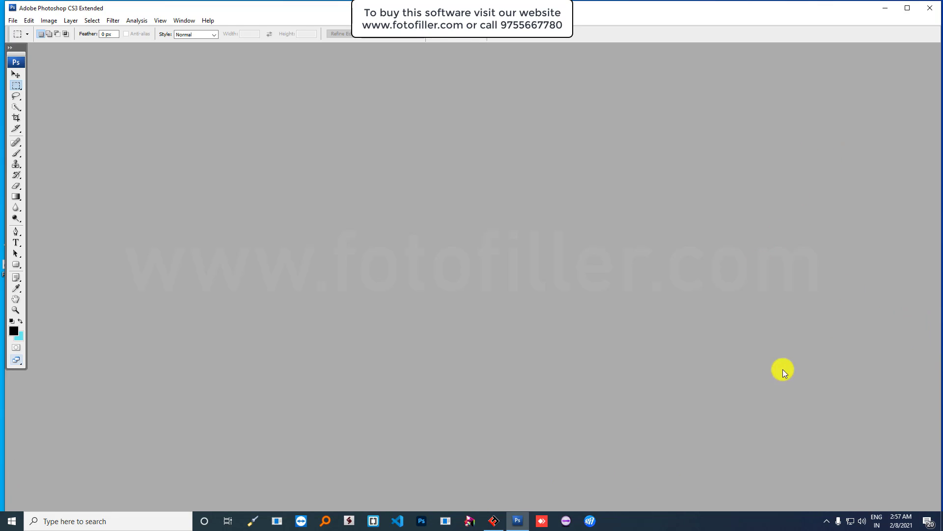
click(907, 8)
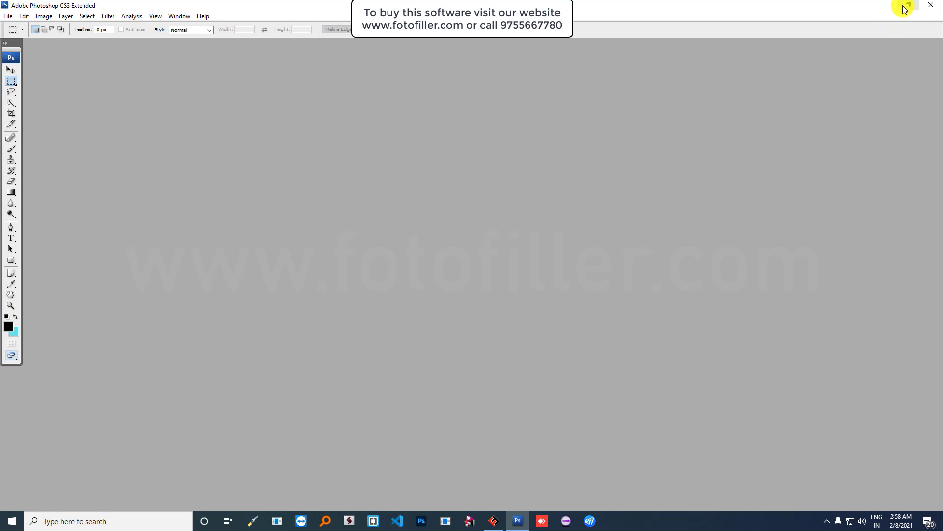
click(907, 6)
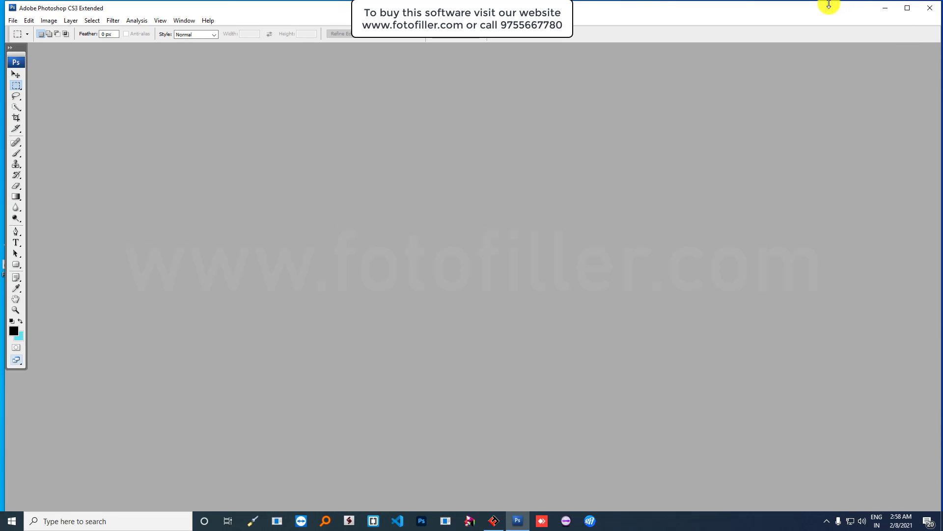
drag(828, 4, 791, 12)
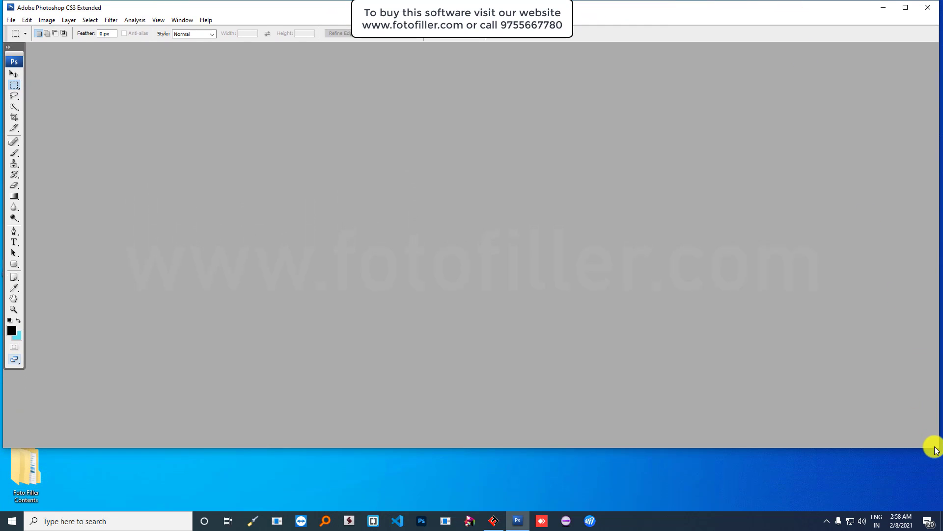
drag(929, 446, 940, 379)
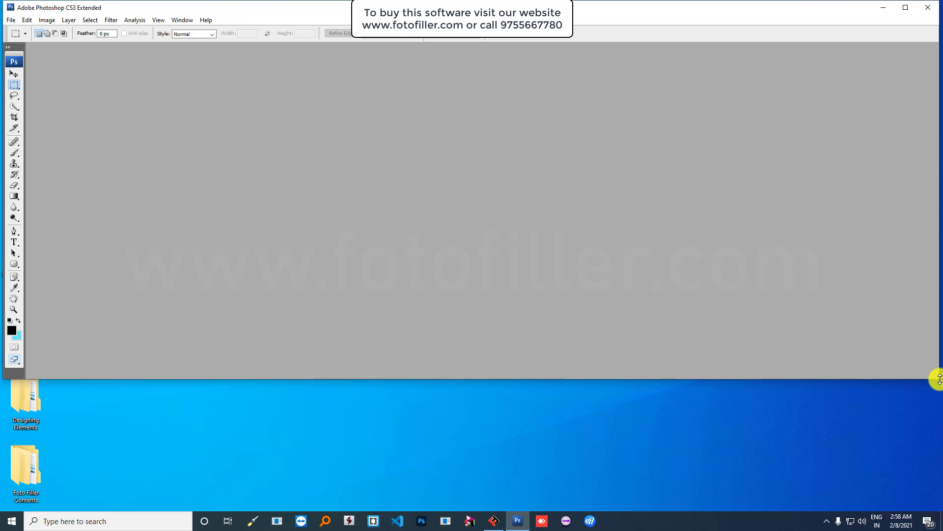
- Restore the Foto Filler toolbar and settle it full-width along the screen bottom
click(493, 520)
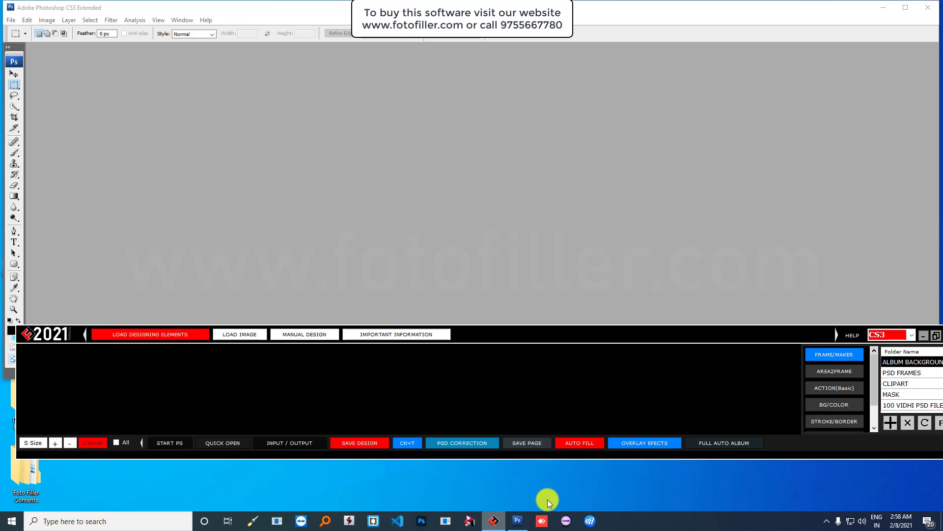
drag(641, 337, 633, 359)
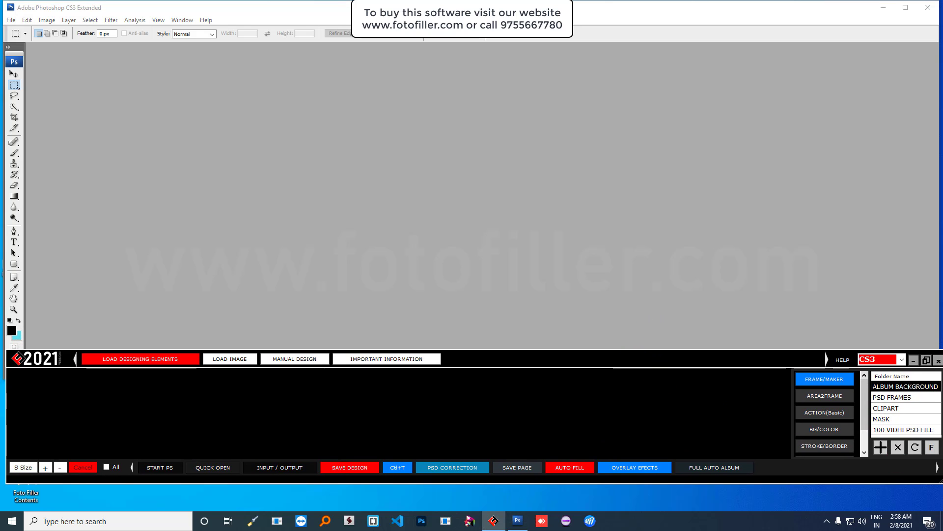
drag(940, 482, 937, 476)
drag(682, 354, 677, 384)
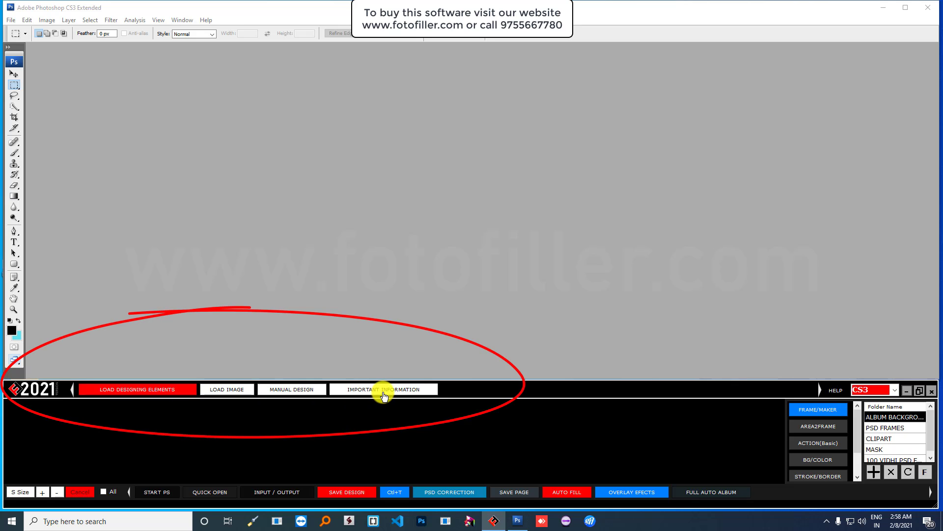
- Check the LOAD IMAGE and MANUAL DESIGN sections, ending on LOAD DESIGNING ELEMENTS' folder list
click(145, 390)
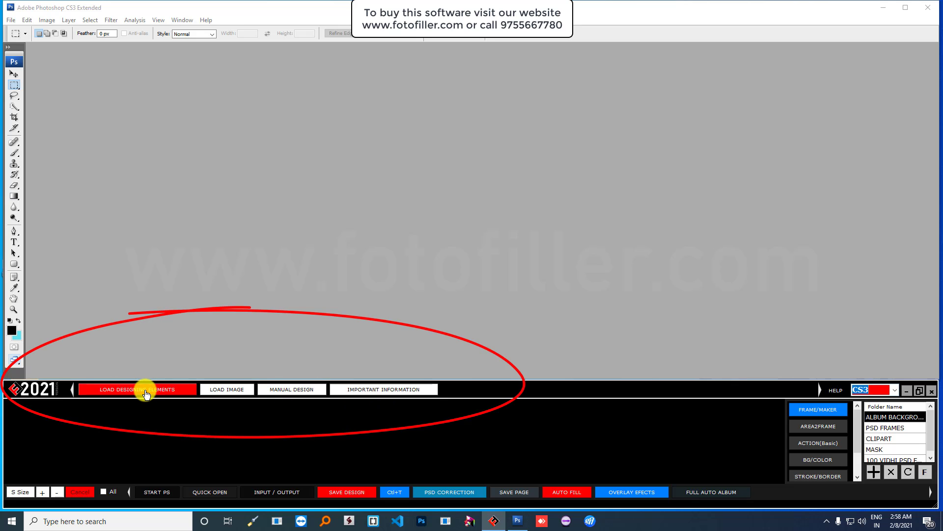
click(227, 390)
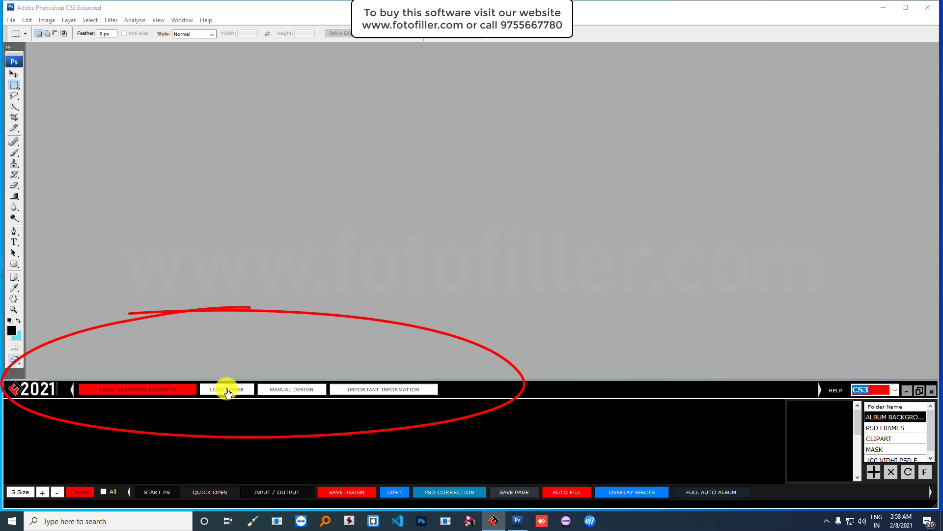
click(287, 391)
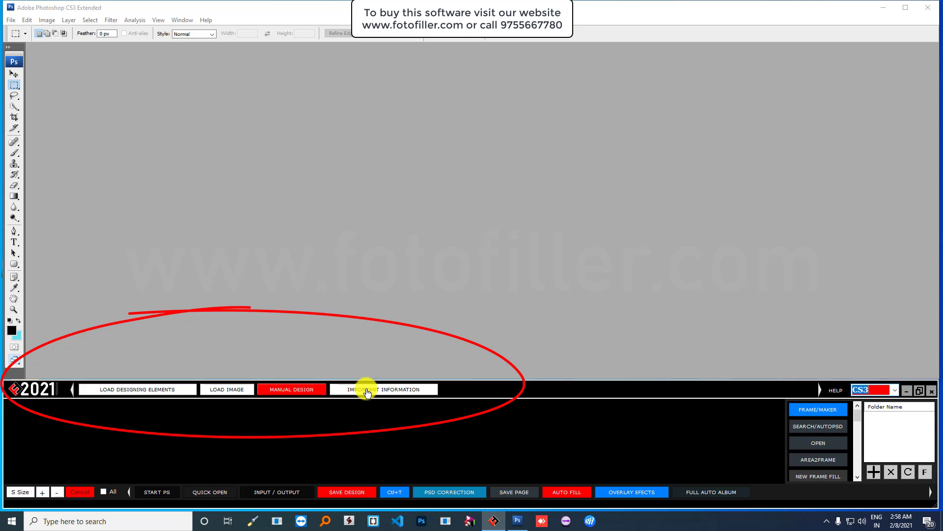
click(131, 389)
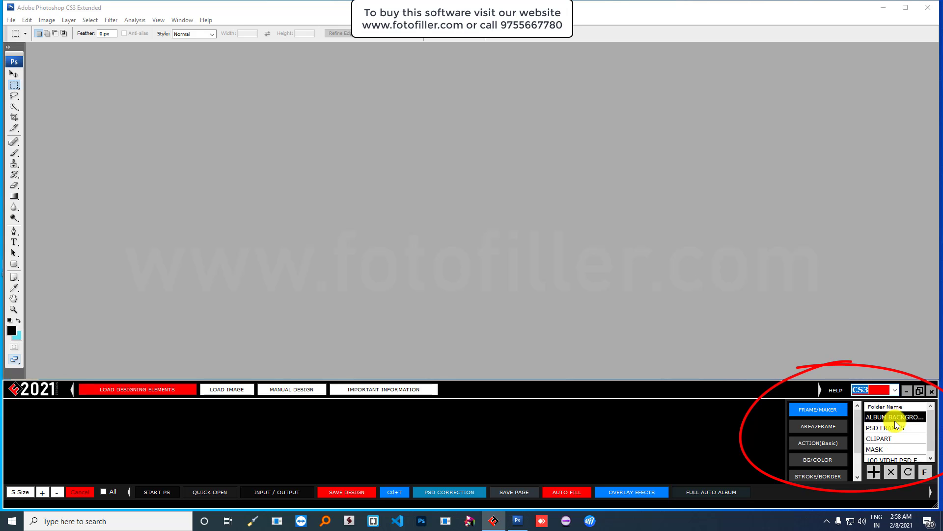
- Preview the ALBUM BACKGROUND, PSD FRAMES, CLIPART, MASK and 100 VIDHI PSD folders
double_click(895, 417)
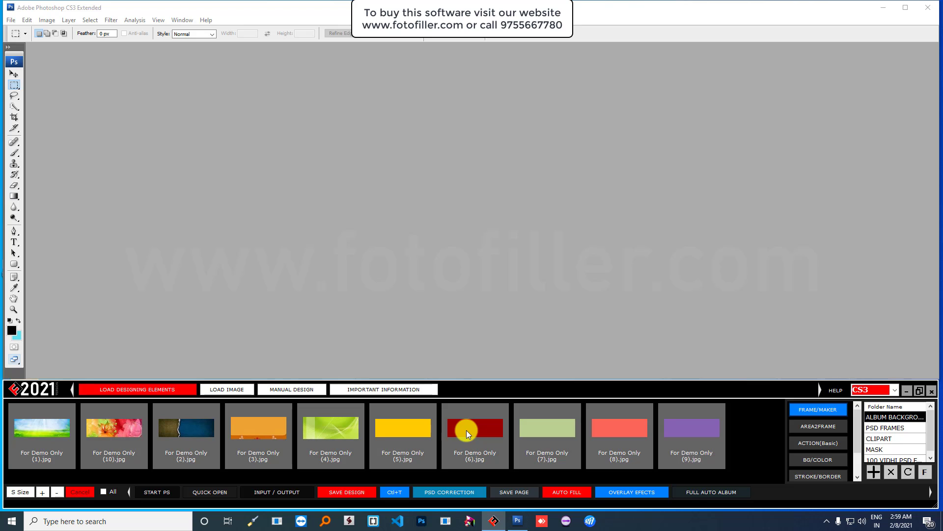
click(895, 429)
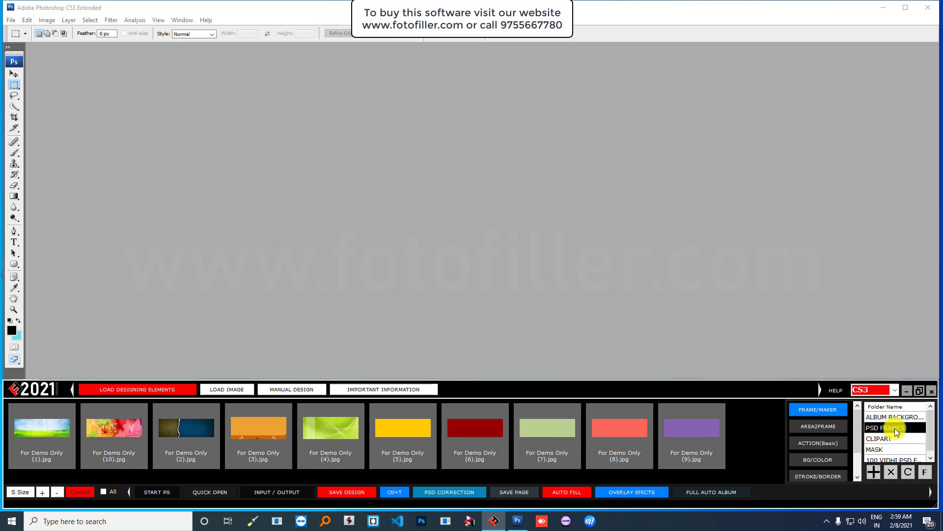
click(895, 438)
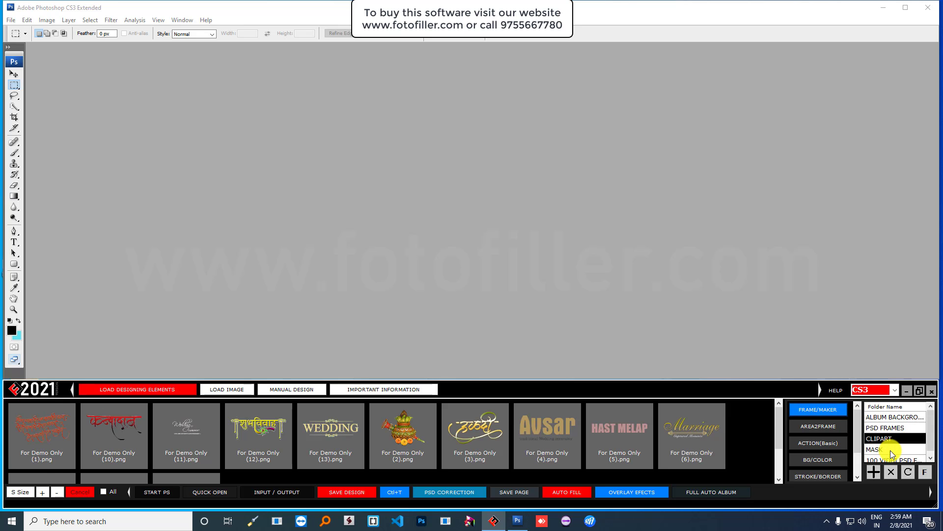
click(890, 450)
click(889, 457)
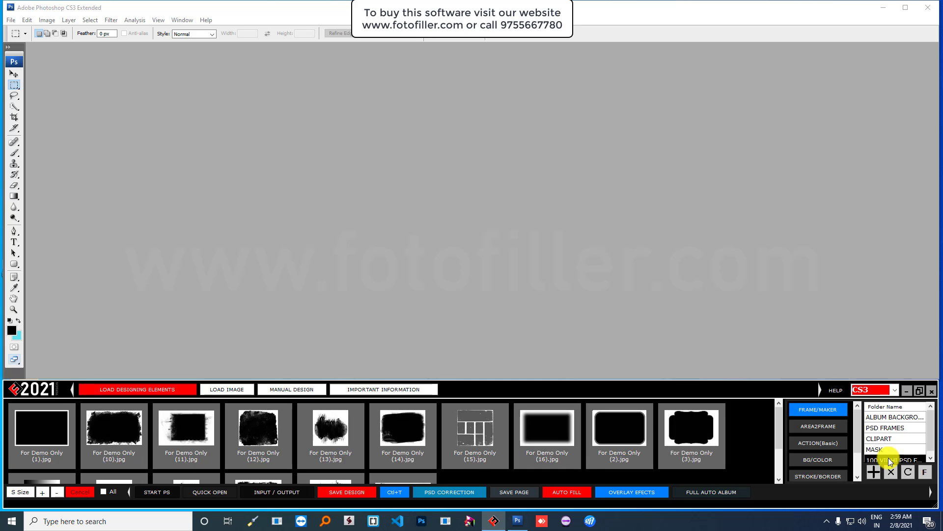
click(895, 449)
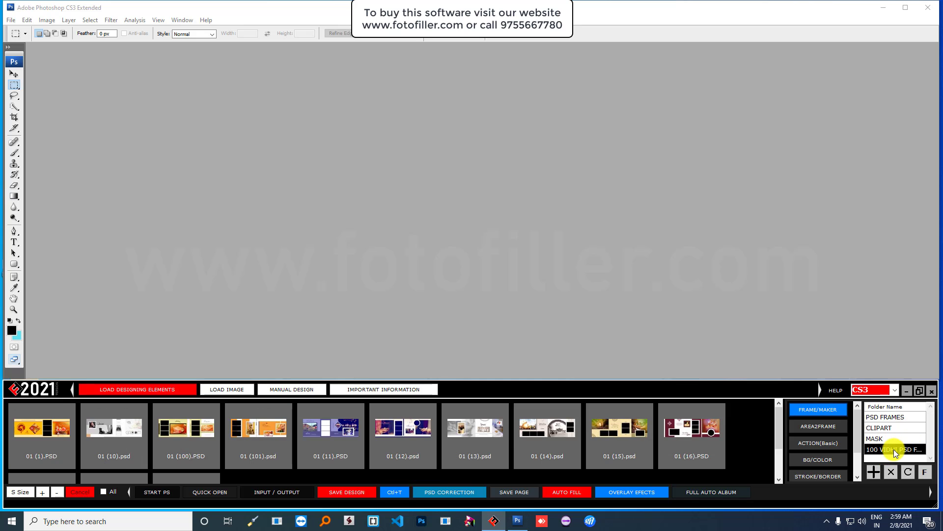
- View the Sample Image wedding photos, then return to the PSD album design thumbnails
click(227, 389)
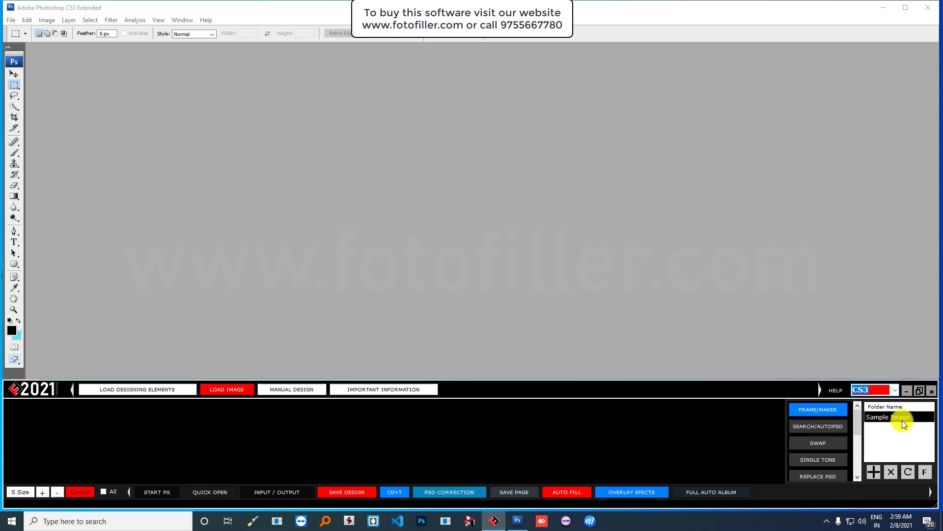
click(901, 417)
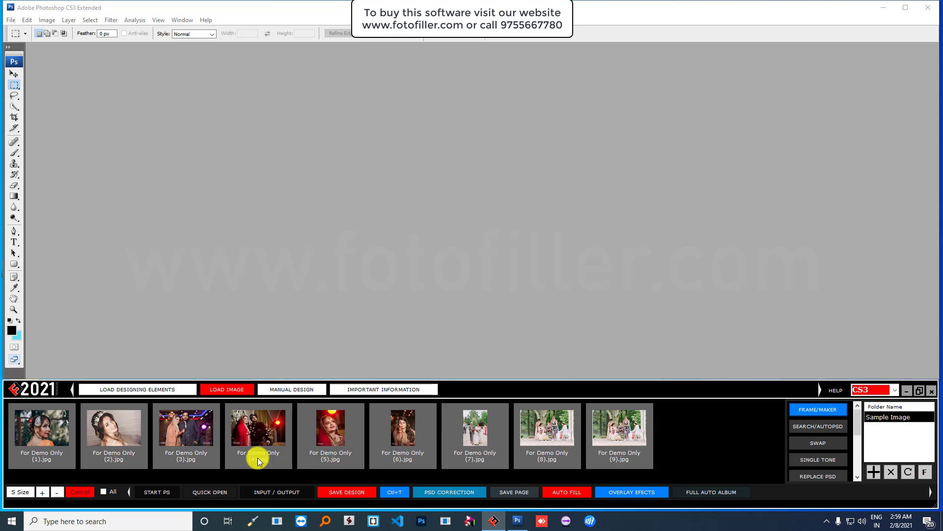
click(124, 391)
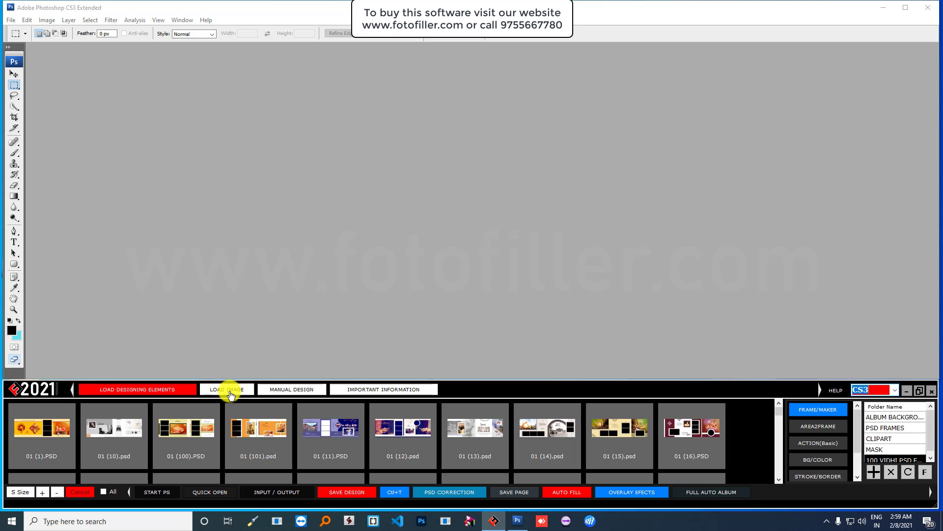
- Display the nine For Demo Only sample photos and select the fifth one
click(229, 394)
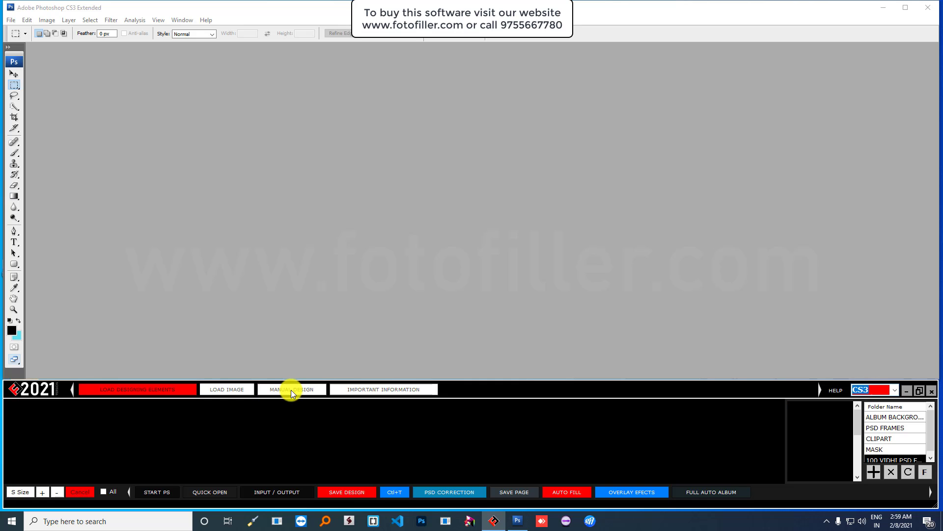
click(291, 390)
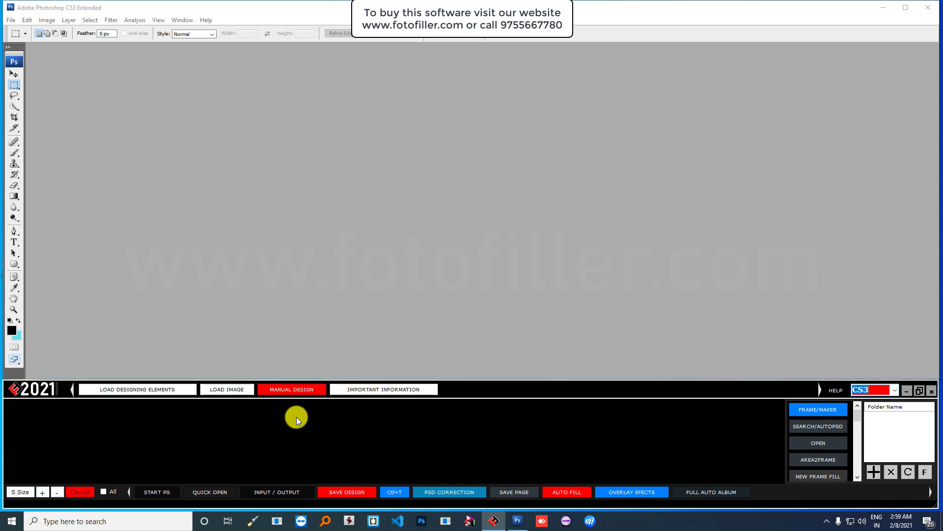
click(294, 391)
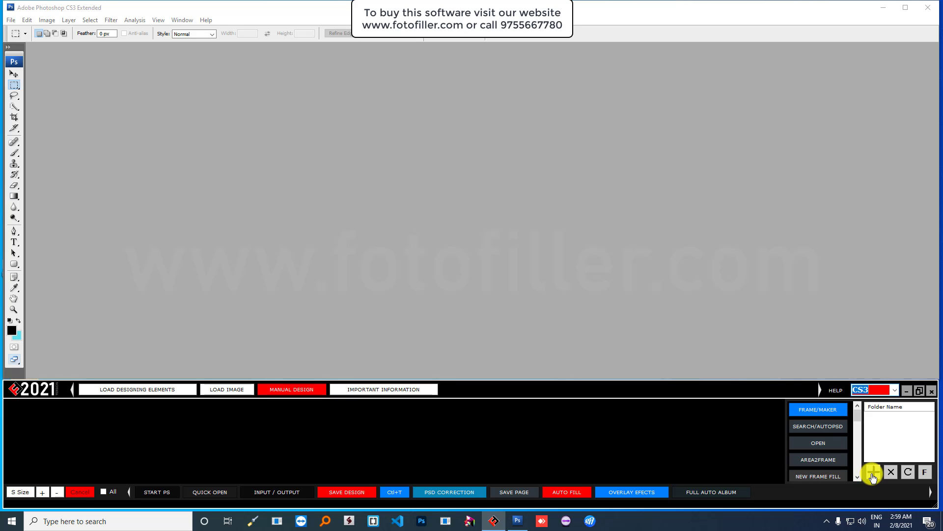
click(227, 388)
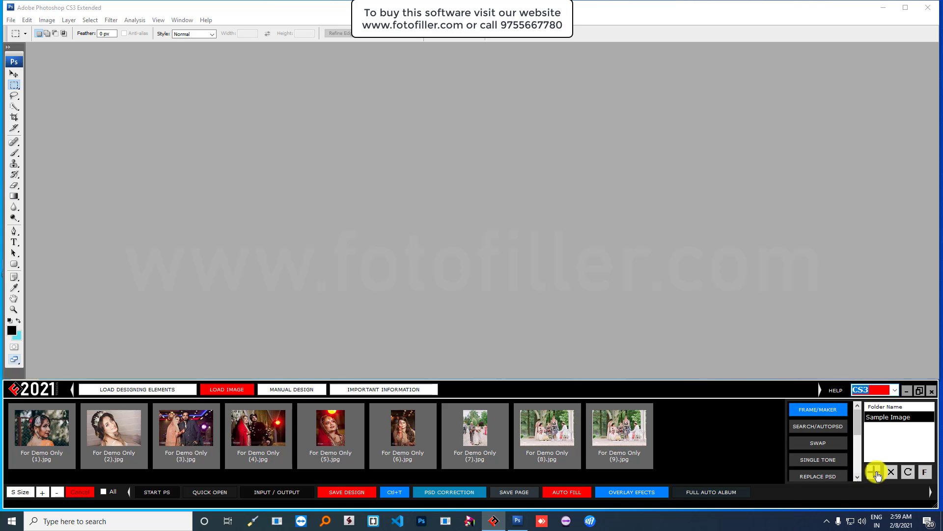
click(144, 390)
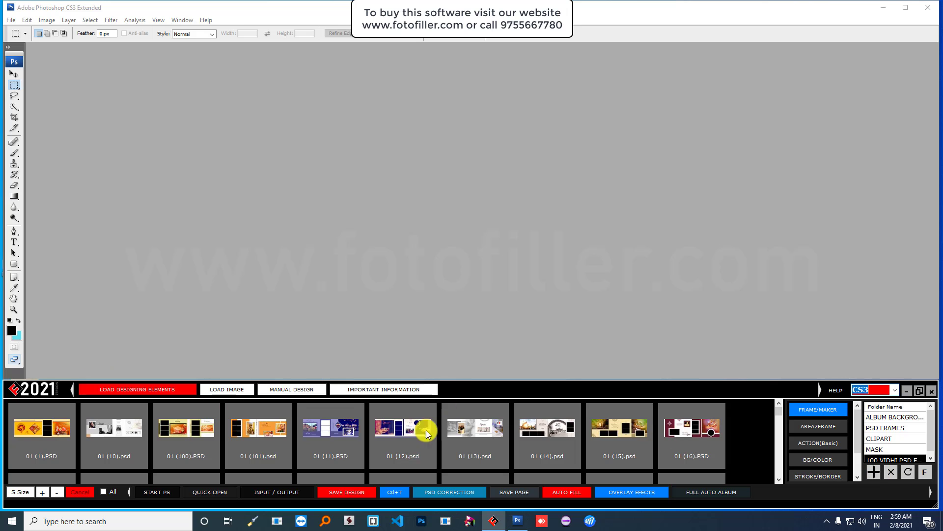
click(231, 393)
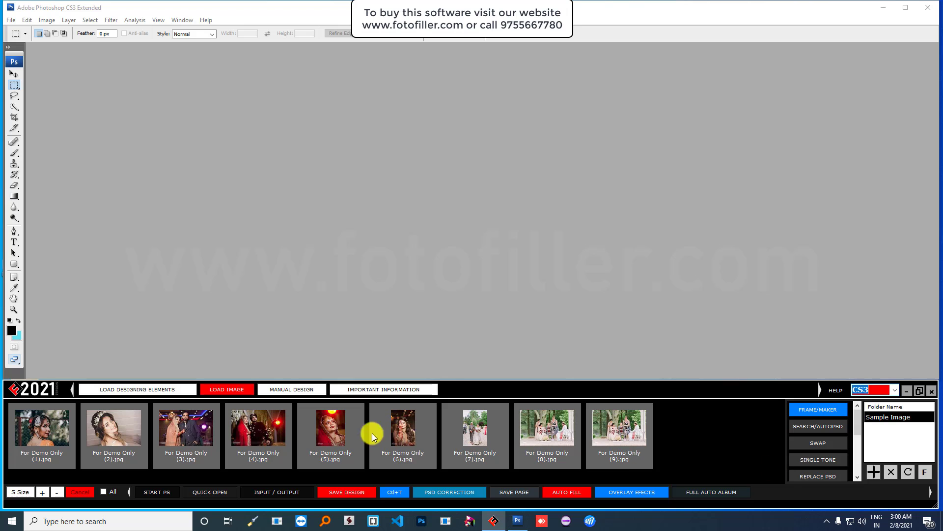
click(332, 425)
right_click(333, 426)
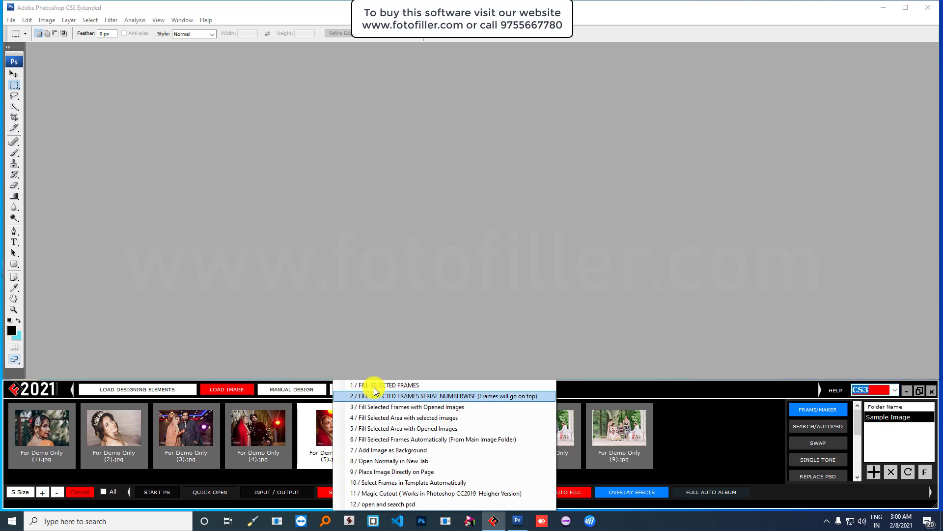
click(160, 391)
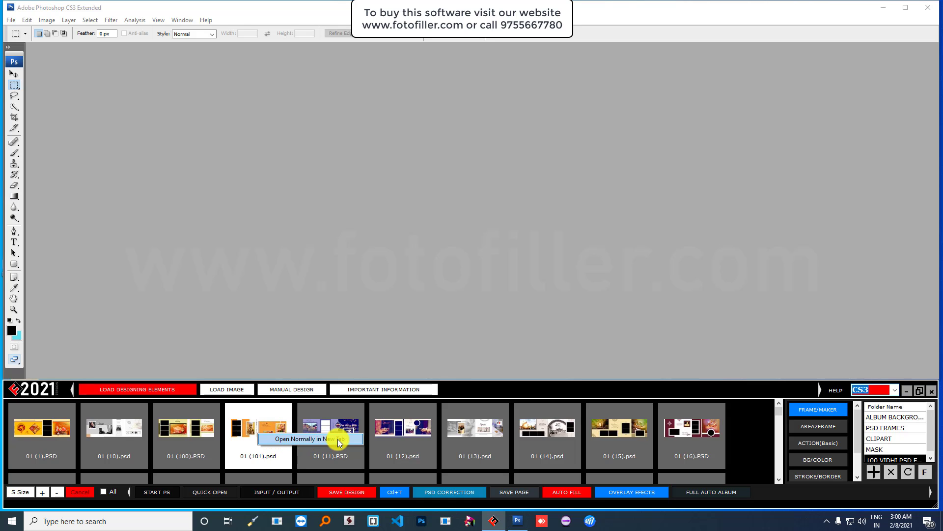
click(292, 388)
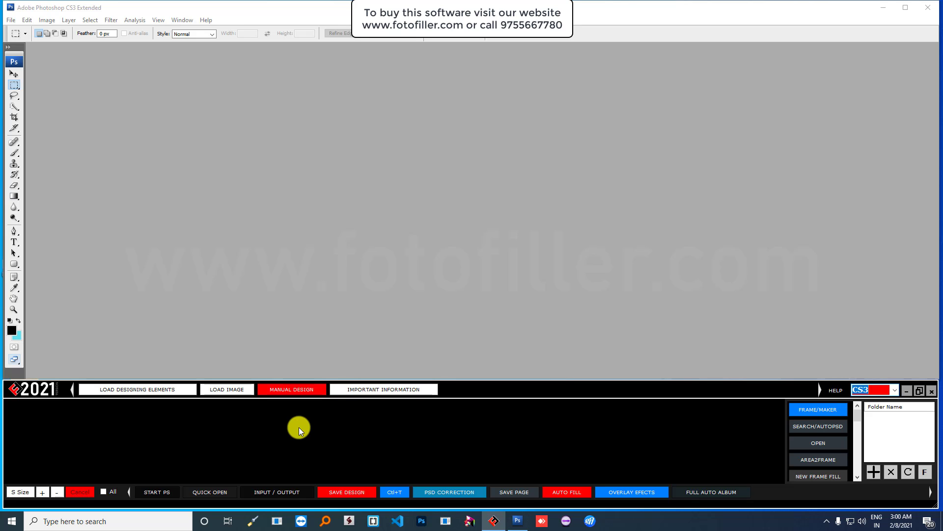
click(227, 390)
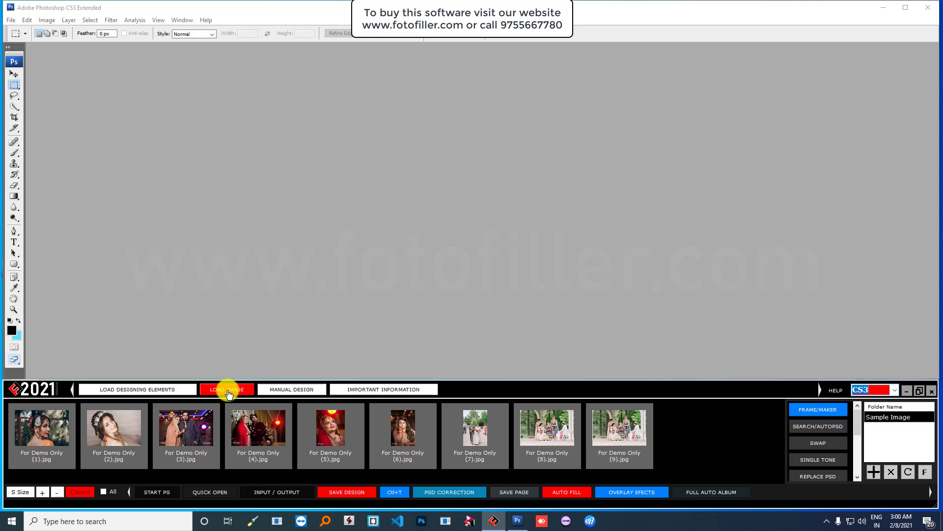
- Browse ALBUM BACKGROUND, PSD FRAMES and CLIPART, ending on the MASK folder's shape thumbnails
click(142, 391)
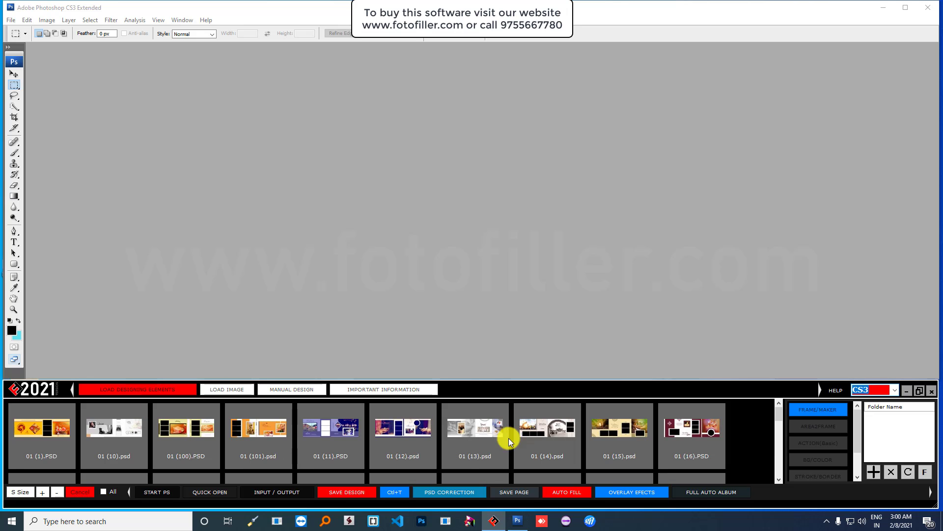
click(912, 417)
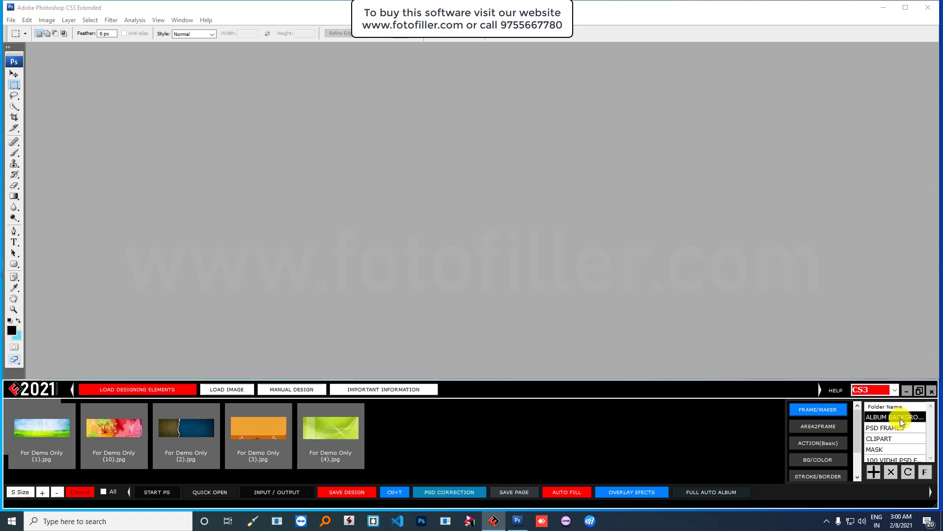
click(894, 427)
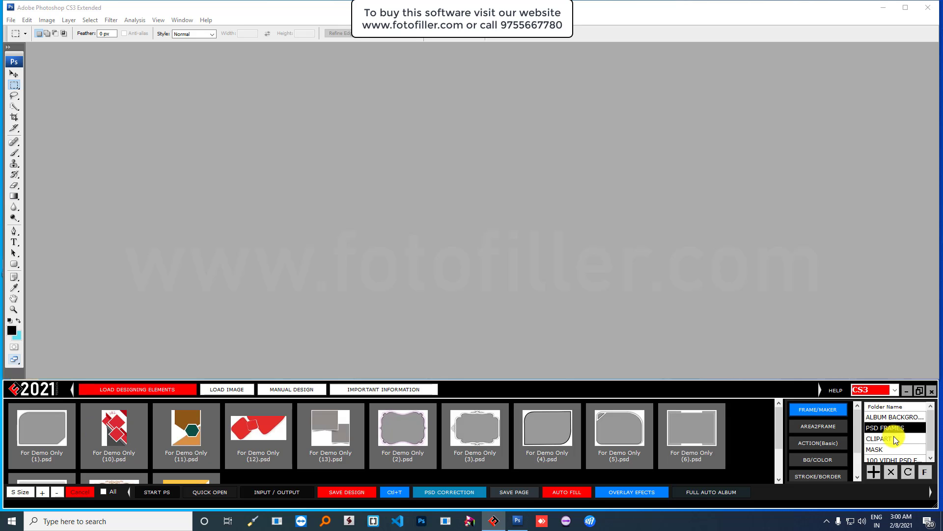
click(895, 436)
click(889, 449)
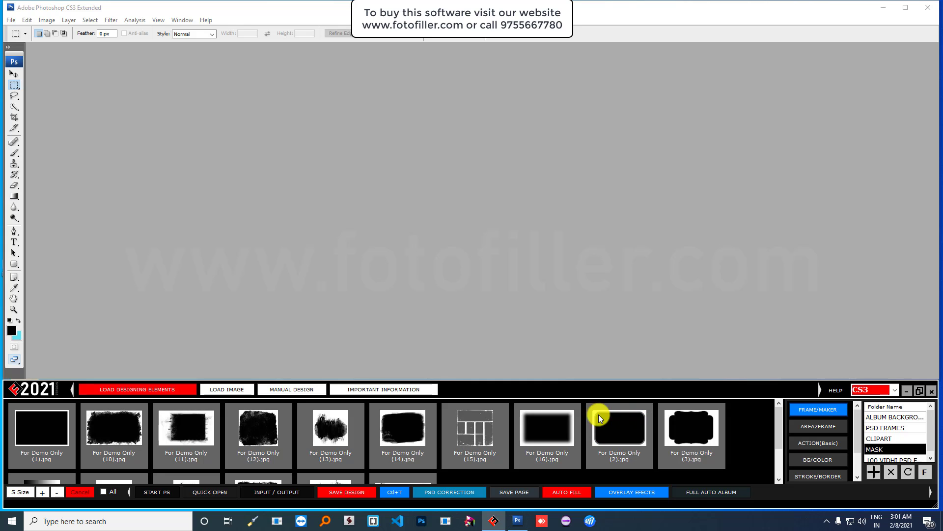
scroll(252, 440, down, 1)
scroll(251, 440, up, 1)
click(638, 431)
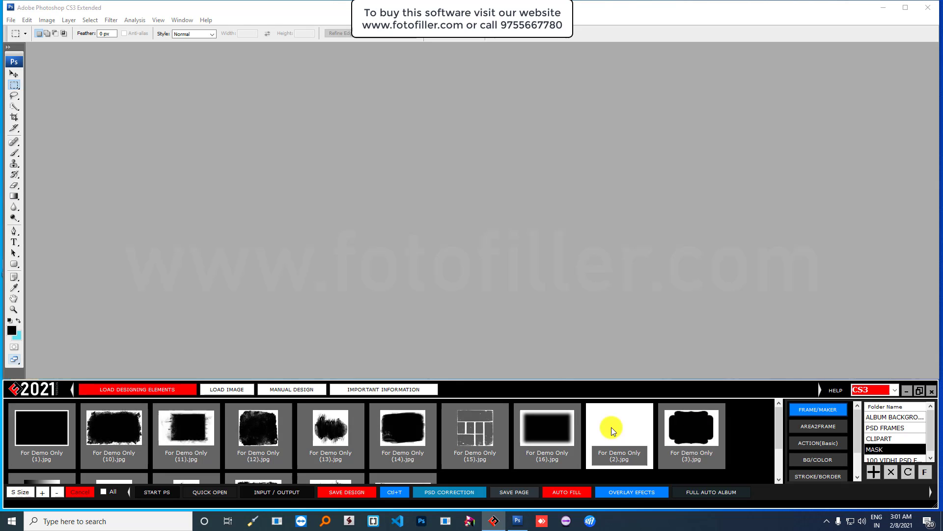
click(259, 432)
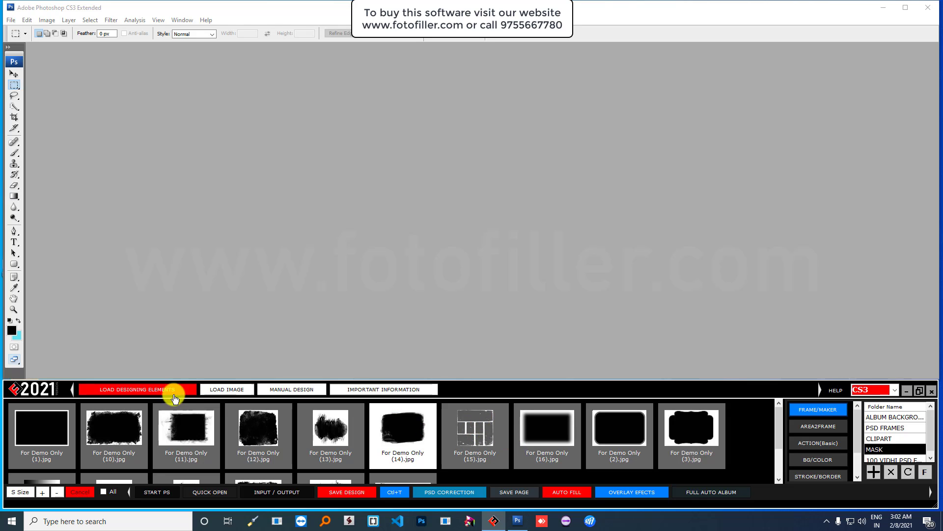
- Switch among the designing elements, manual design and image sections, scrolling the folder list
click(137, 389)
click(274, 392)
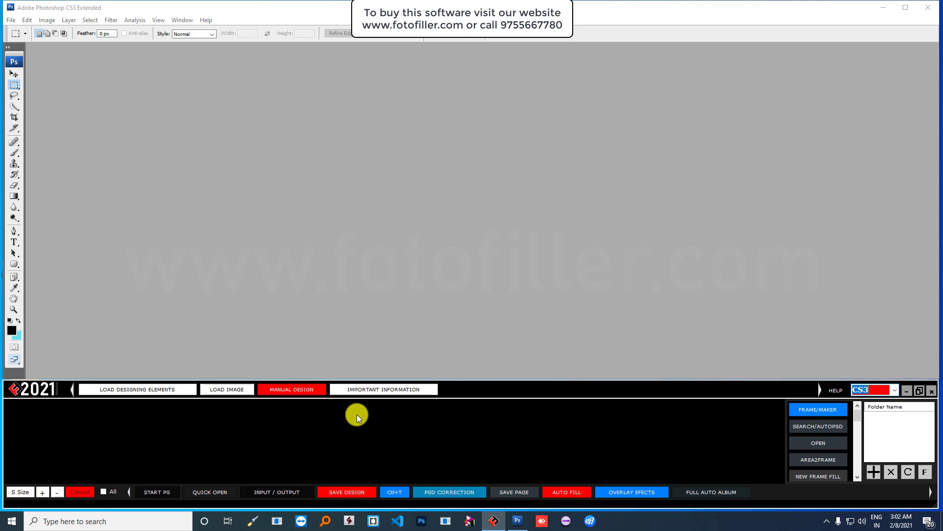
click(225, 389)
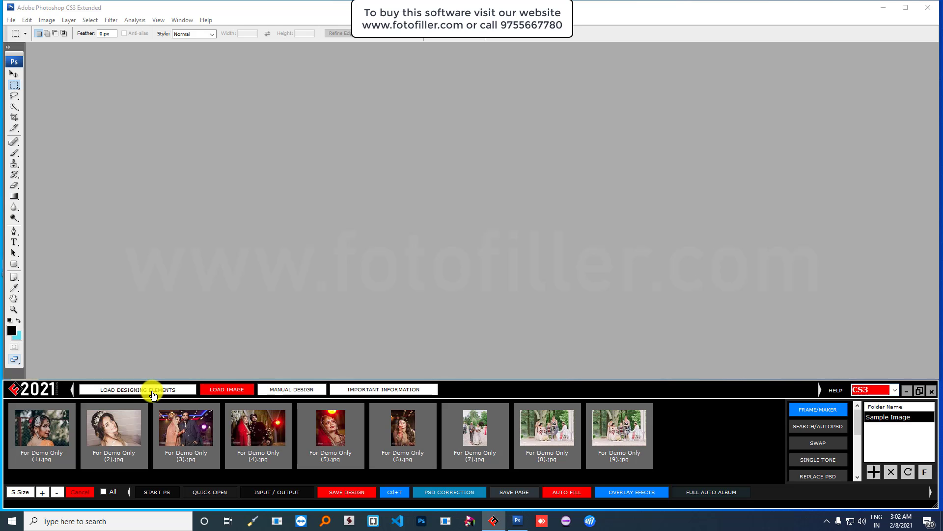
click(153, 389)
click(236, 389)
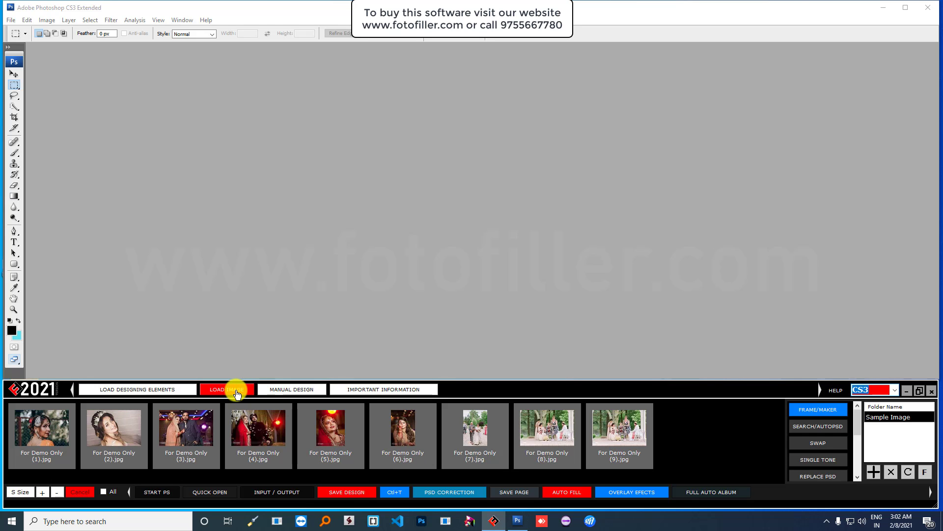
click(141, 388)
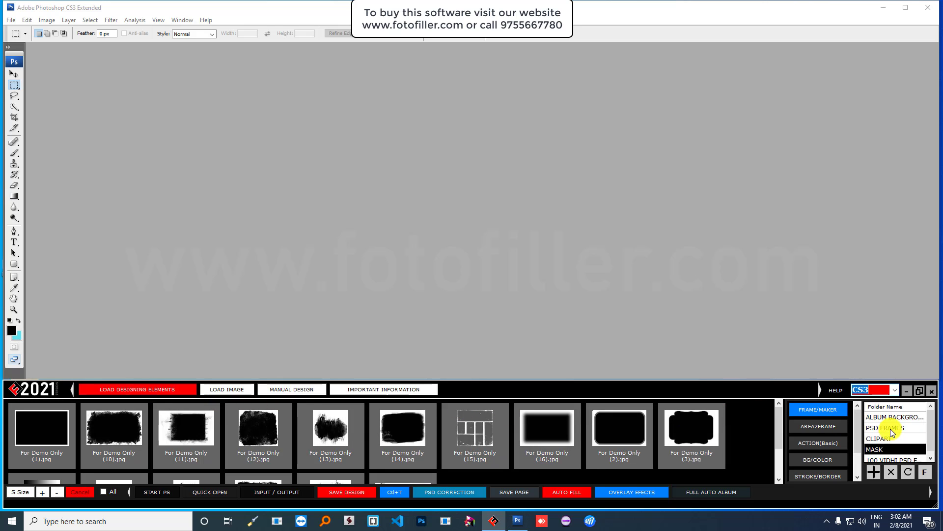
scroll(898, 440, down, 1)
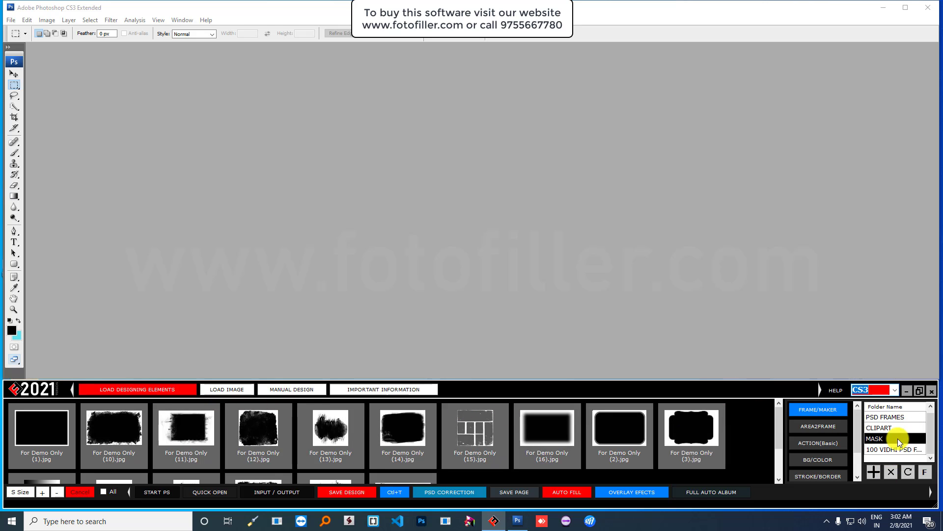
- Show the PSD album designs, then the nine Sample Image wedding photos
click(886, 451)
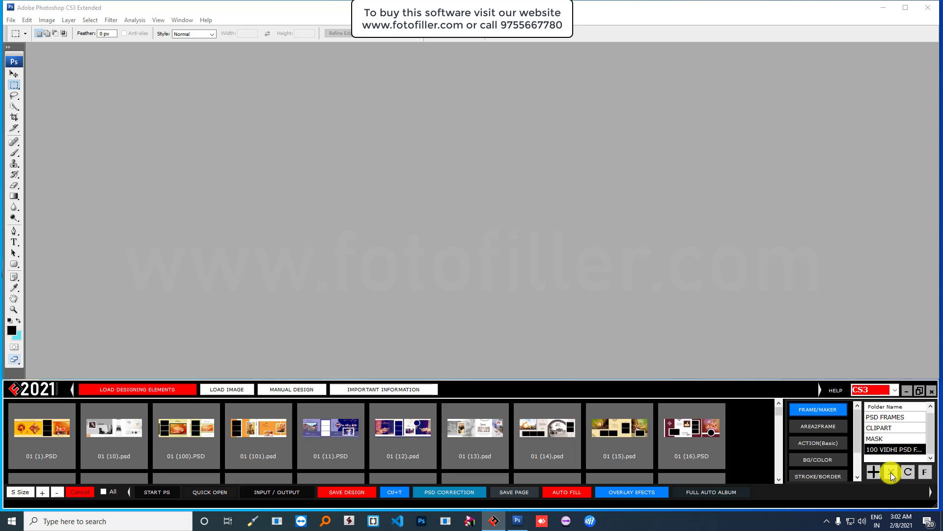
click(231, 389)
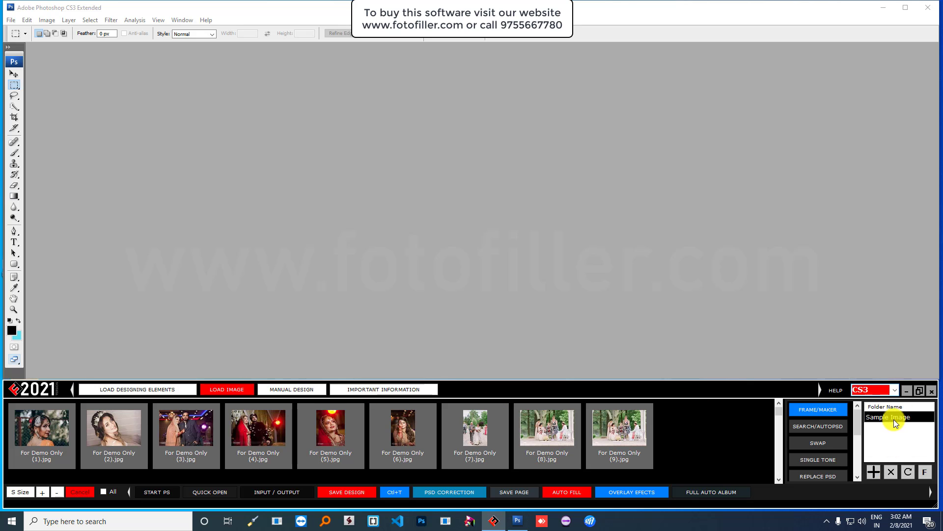
click(894, 418)
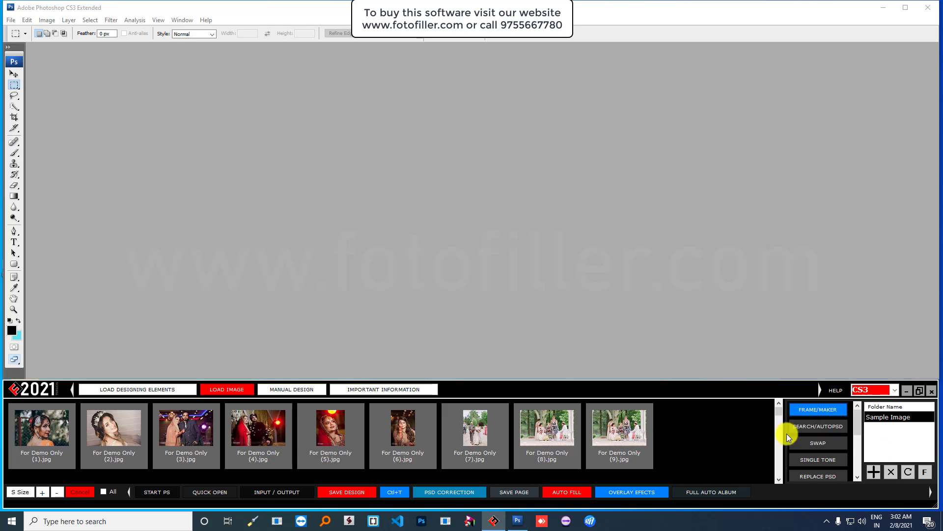
- Open the Paths folder containing 6.txt and 7.txt through QUICK OPEN's Path Folder
click(211, 493)
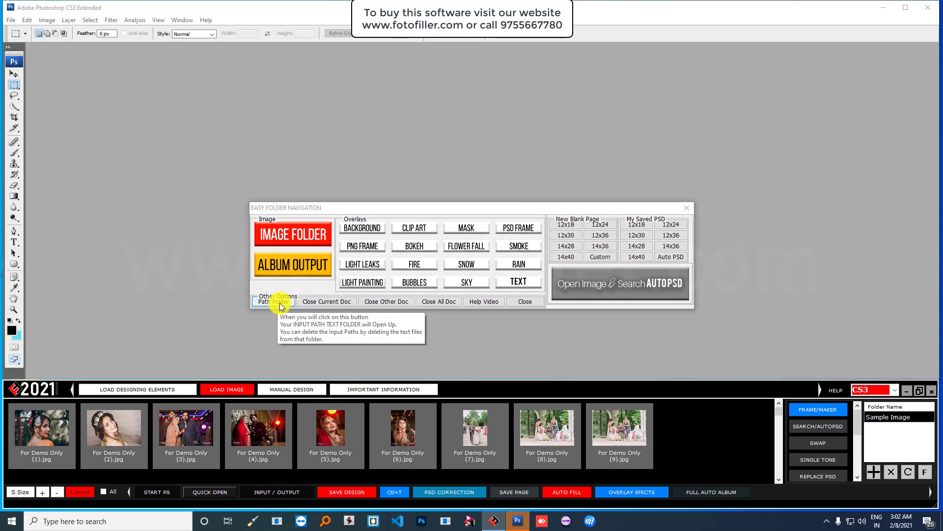
click(280, 303)
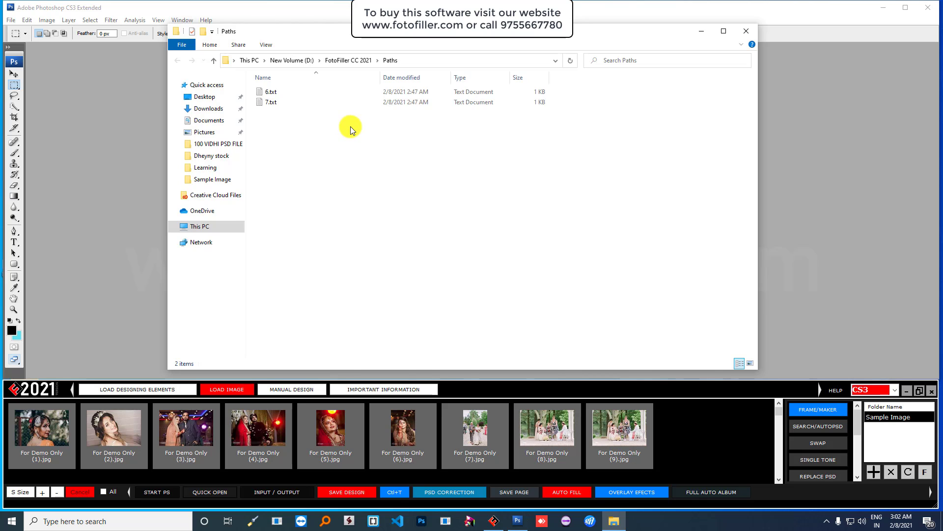
- Delete 6.txt and 7.txt from the Paths folder and close File Explorer
drag(548, 157, 275, 91)
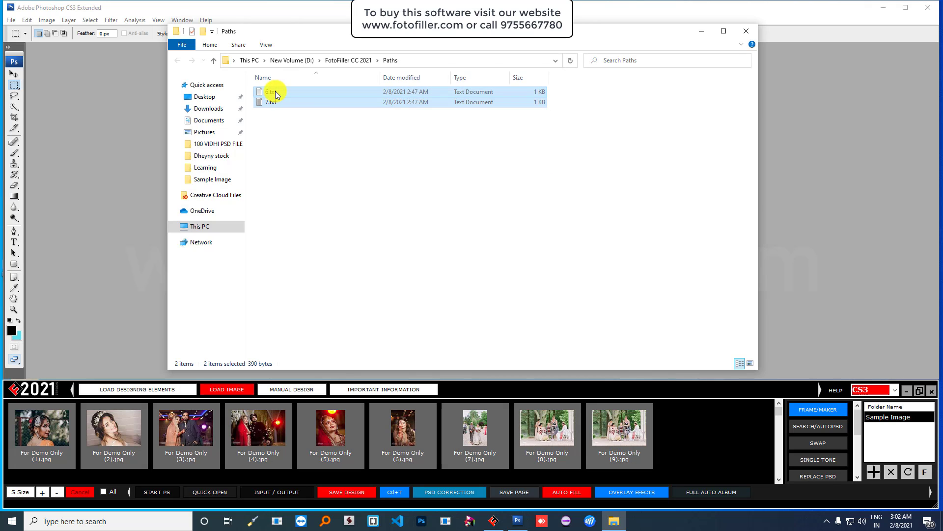
right_click(325, 93)
click(362, 274)
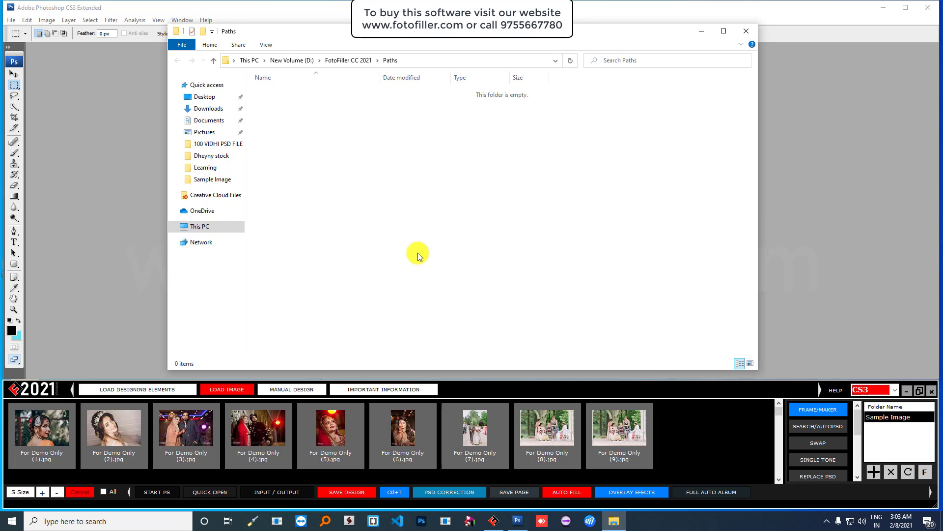
click(747, 32)
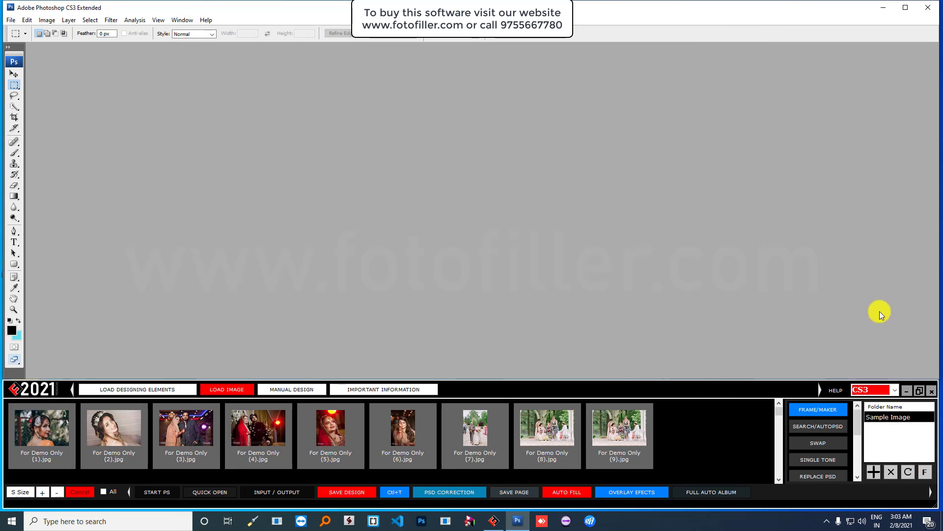
- Relaunch Foto Filler with its Photoshop version set to CS3, then restore the Photoshop CS3 window
click(930, 396)
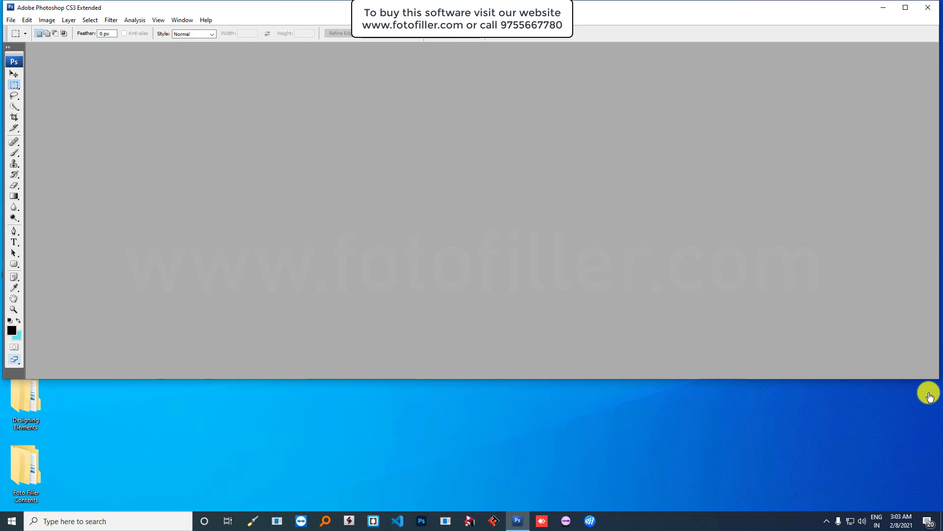
click(880, 11)
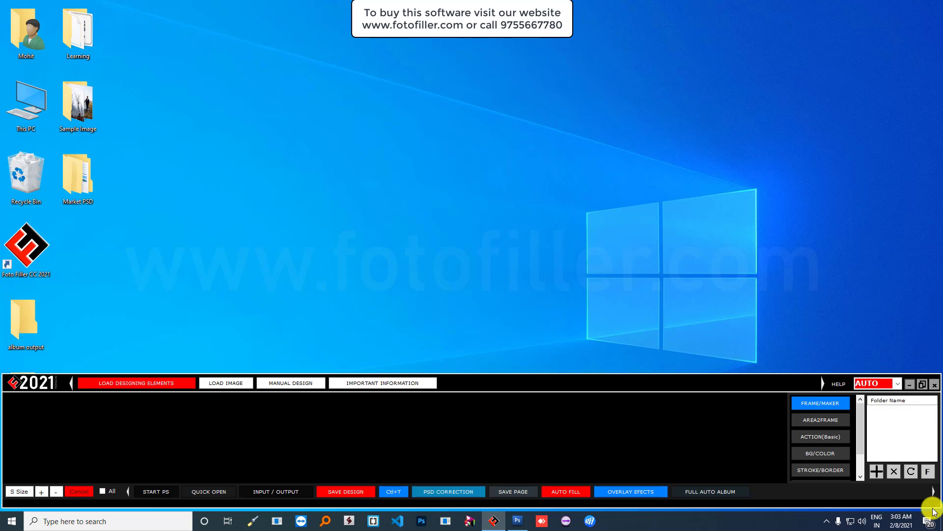
drag(936, 505, 933, 502)
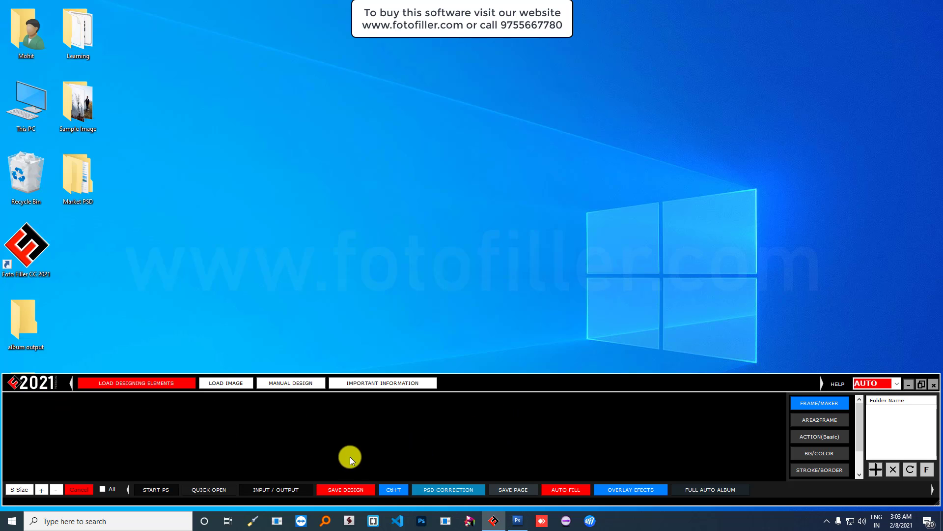
click(894, 383)
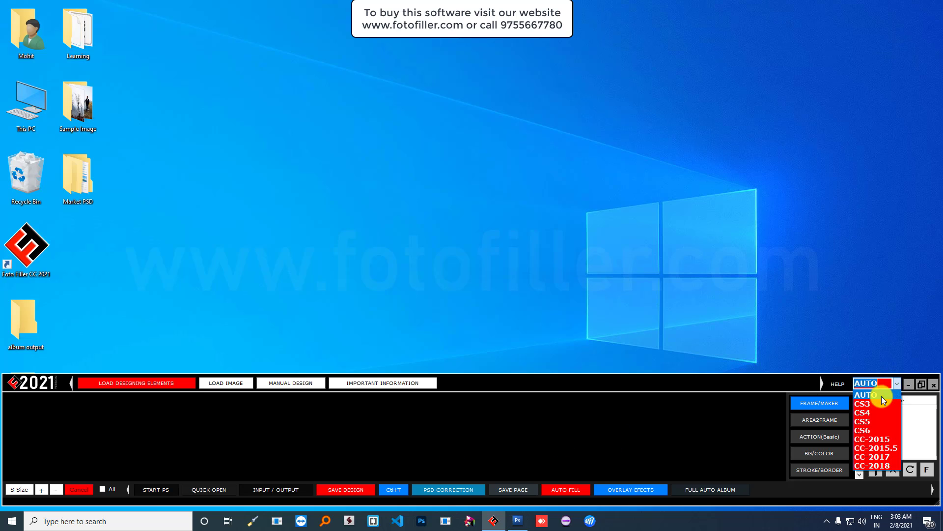
click(879, 403)
click(520, 522)
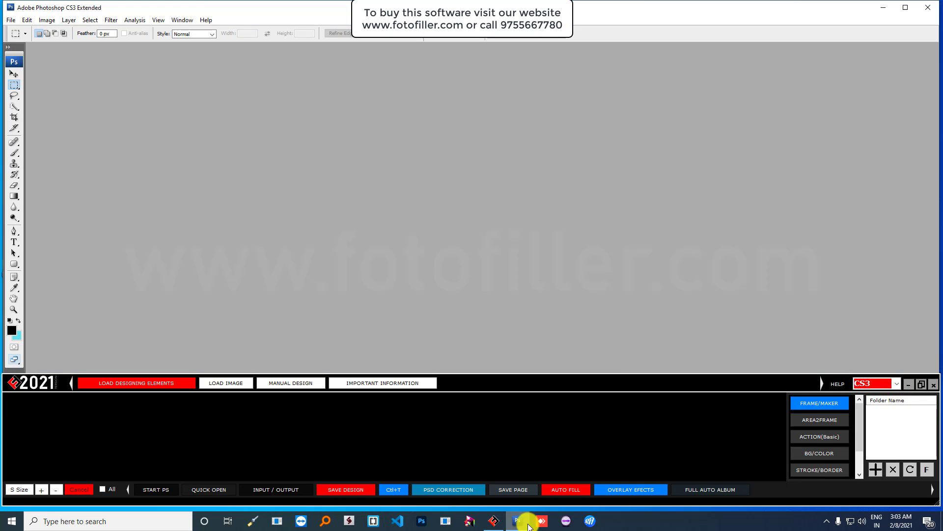
drag(596, 378, 597, 381)
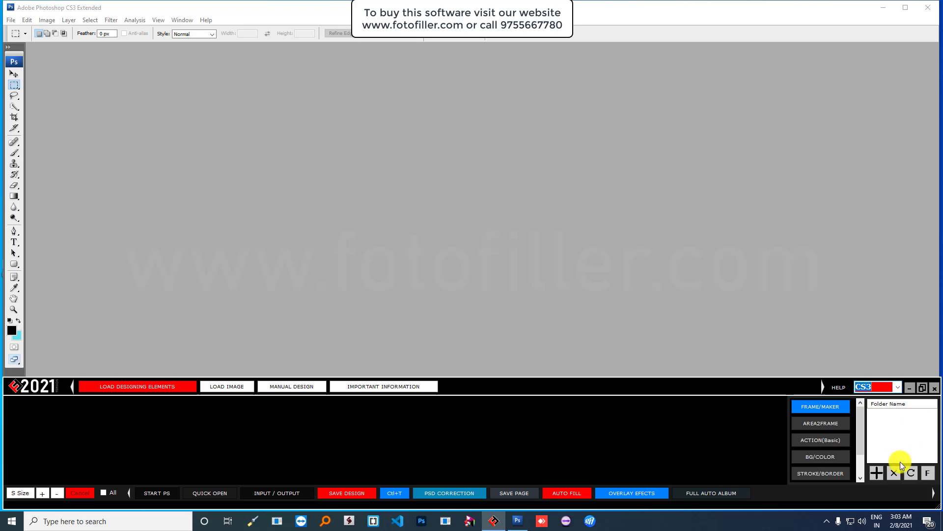
- Go to LOAD DESIGNING ELEMENTS and start adding a new folder under Folder Name
click(235, 386)
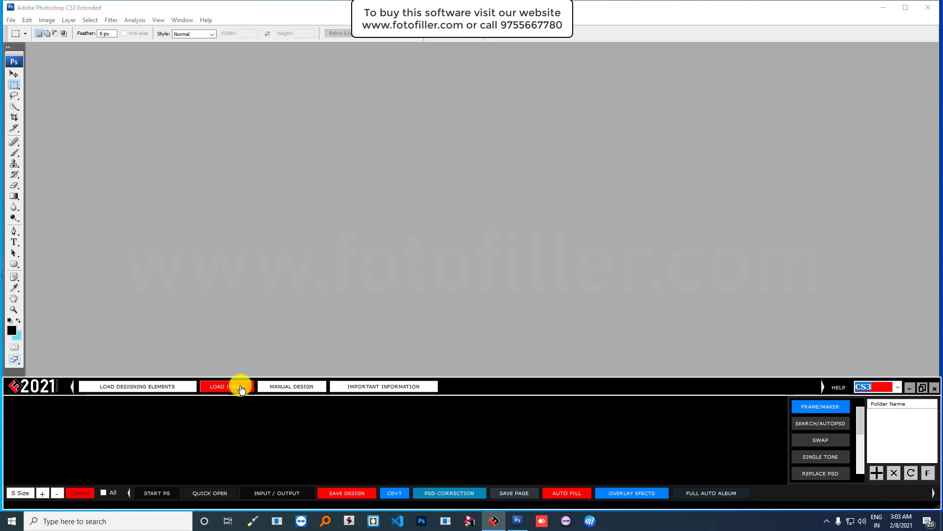
click(295, 386)
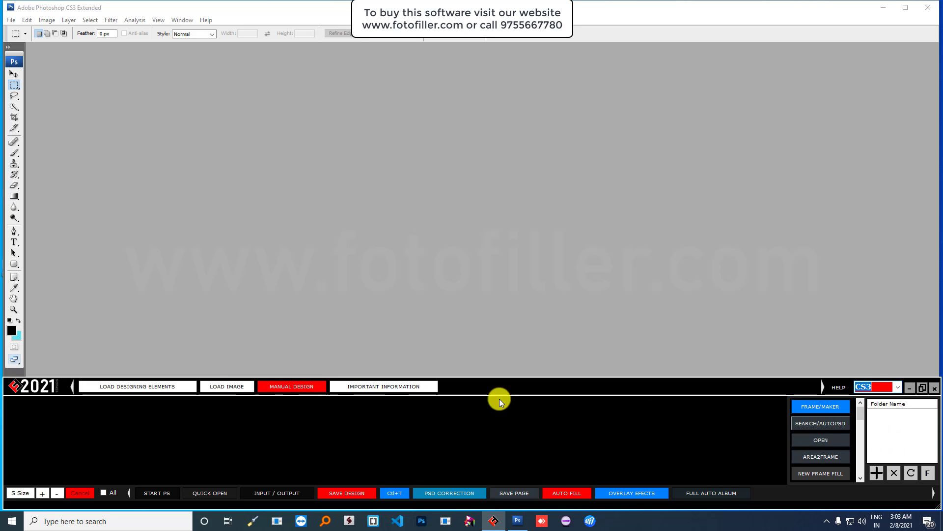
click(227, 387)
click(162, 387)
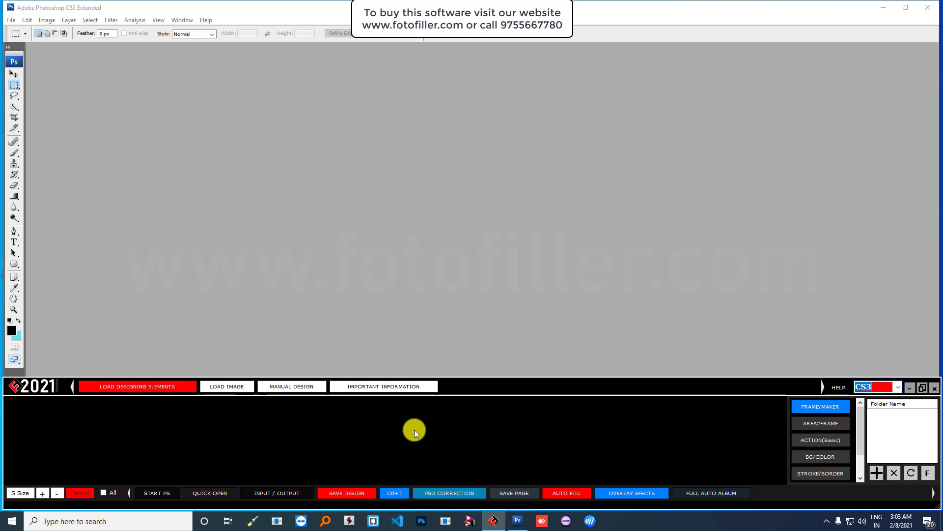
click(159, 388)
click(878, 473)
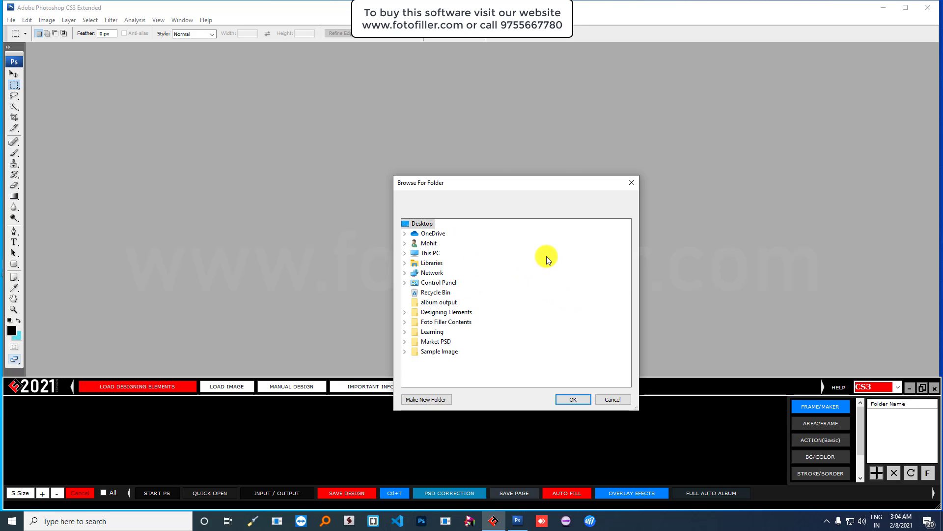
- Load Designing Elements > Designer Background and browse its Album Background thumbnails
double_click(455, 312)
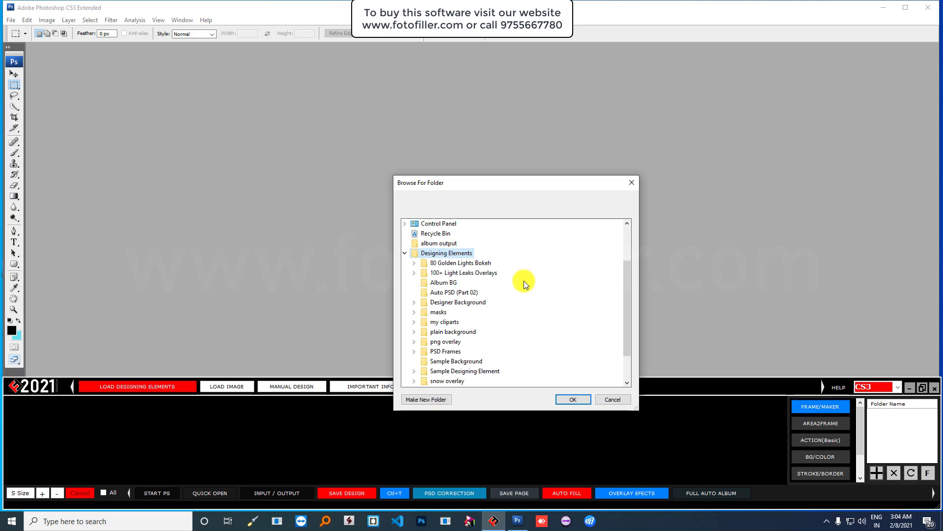
click(469, 307)
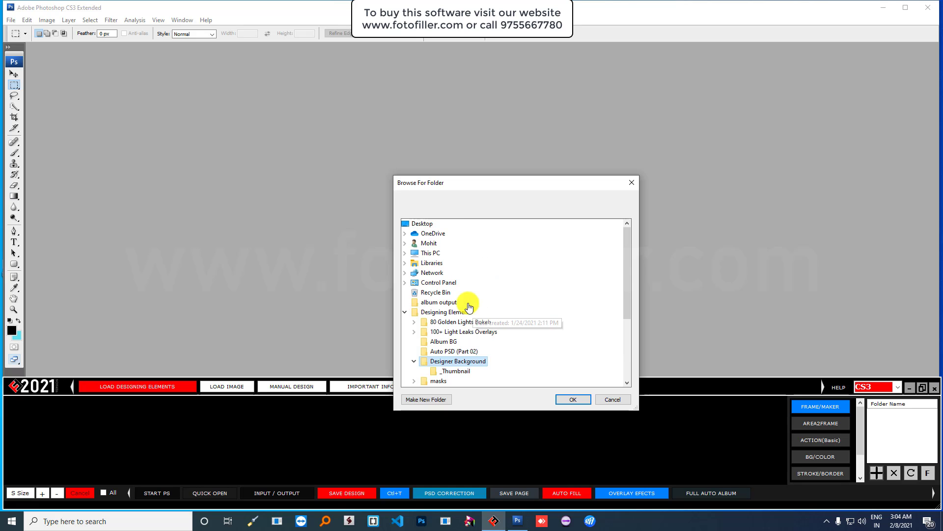
click(572, 398)
scroll(574, 433, down, 3)
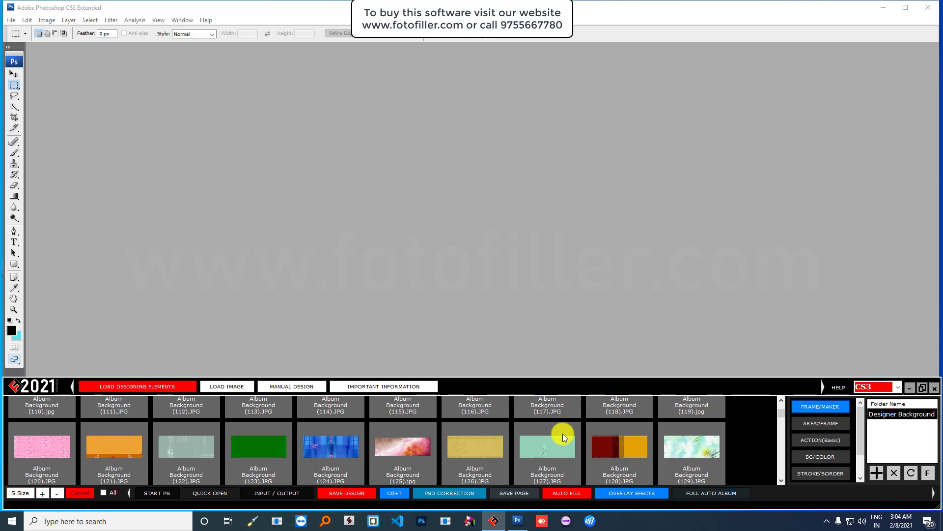
scroll(562, 434, up, 3)
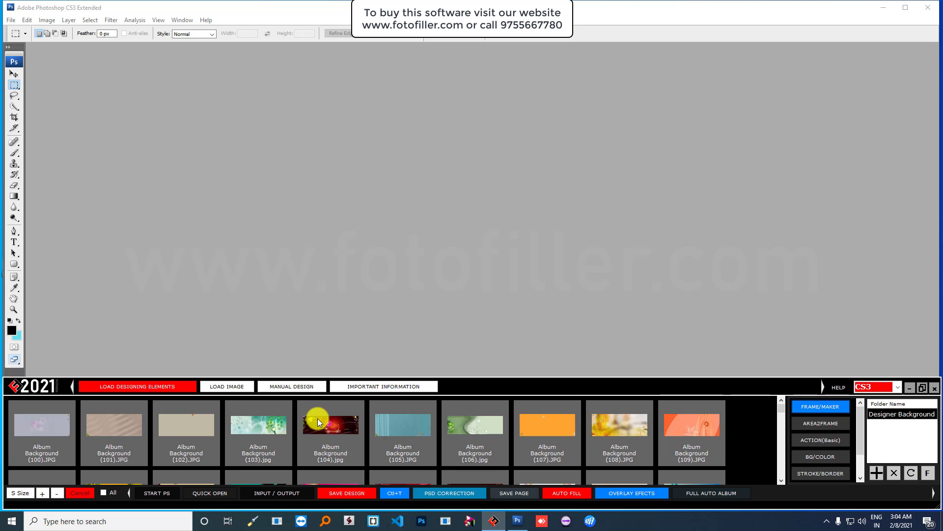
scroll(465, 426, down, 10)
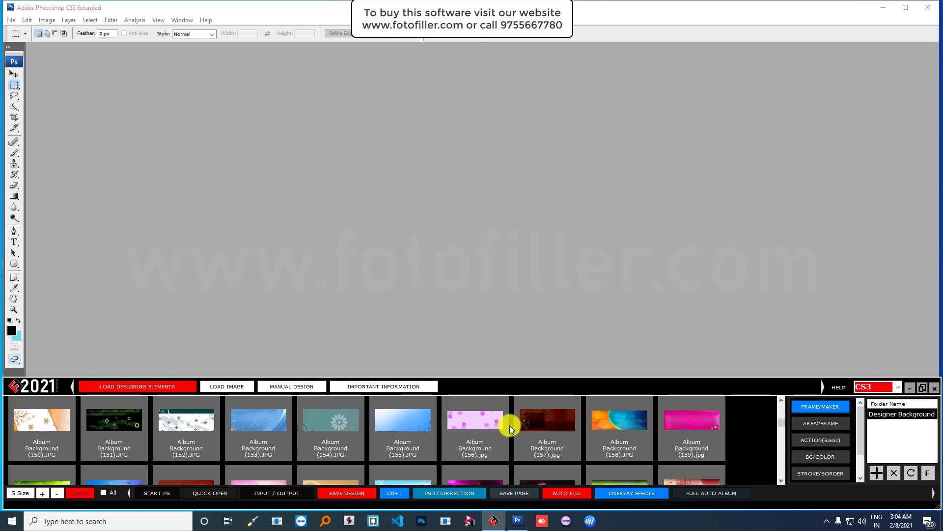
scroll(509, 425, down, 15)
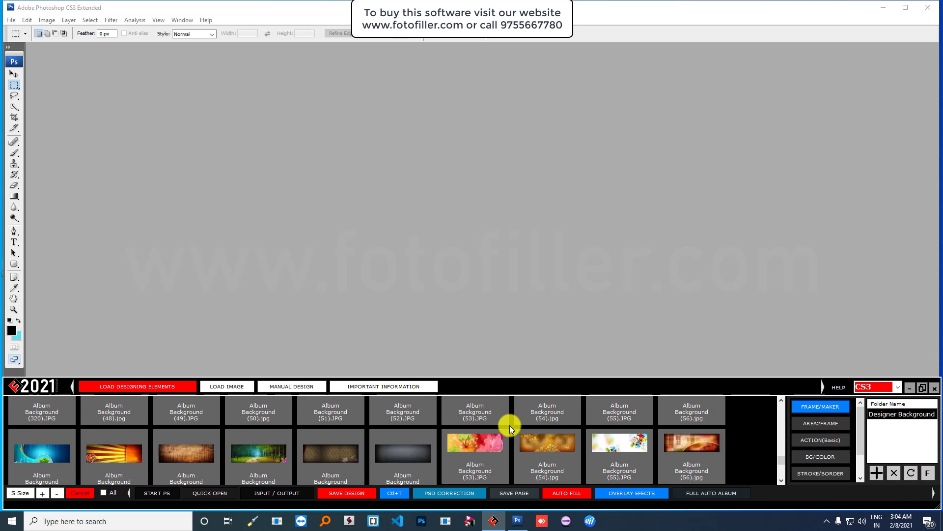
scroll(509, 426, up, 20)
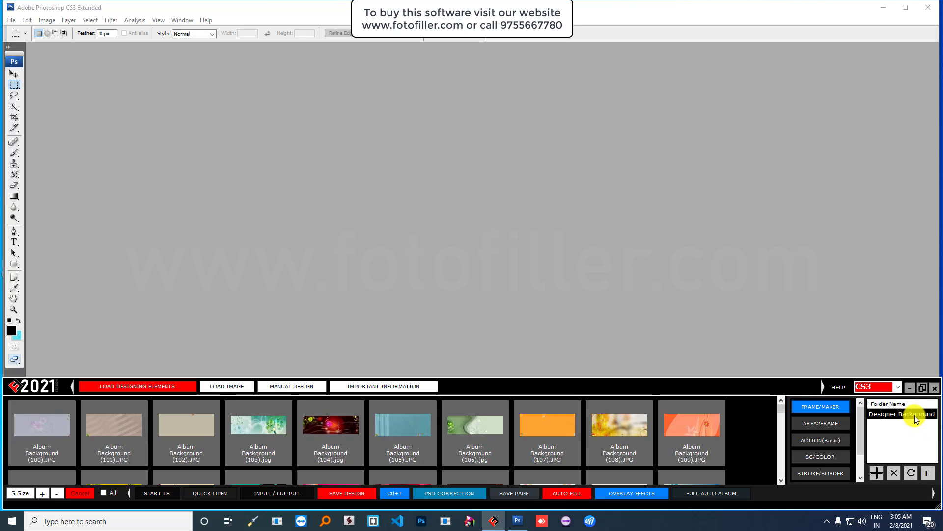
- Add the Designing Elements > my cliparts folder to the folder list
click(877, 473)
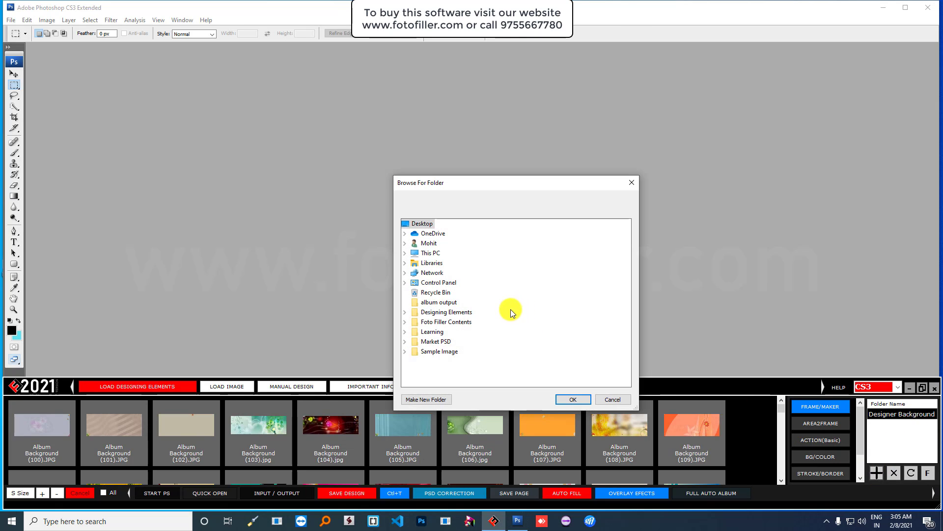
double_click(448, 311)
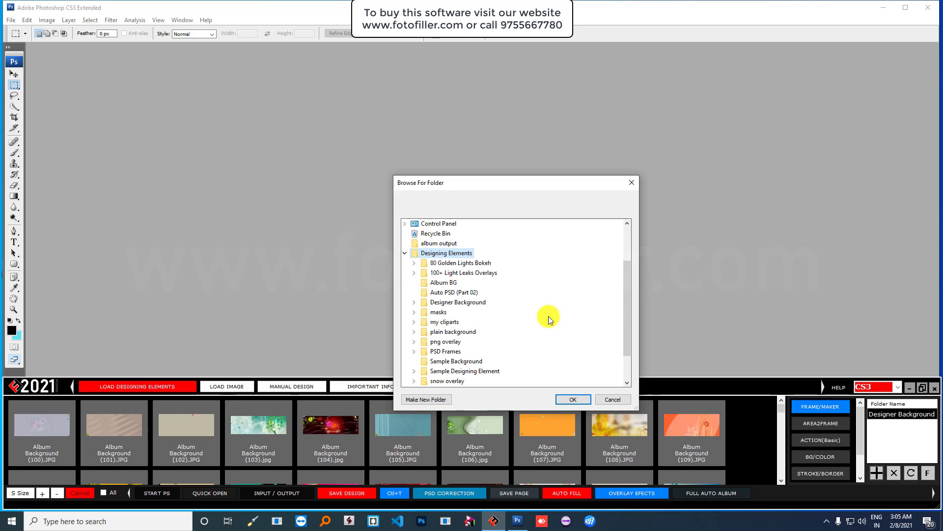
double_click(446, 323)
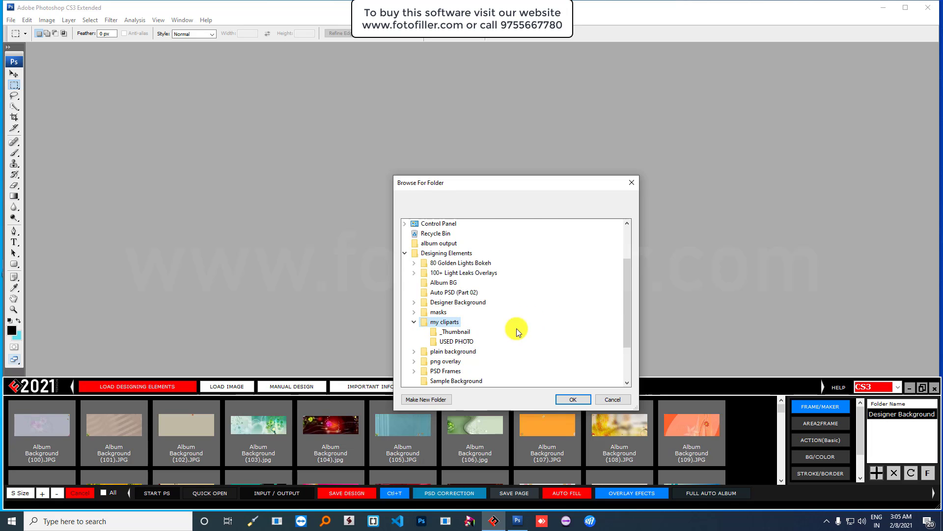
click(567, 400)
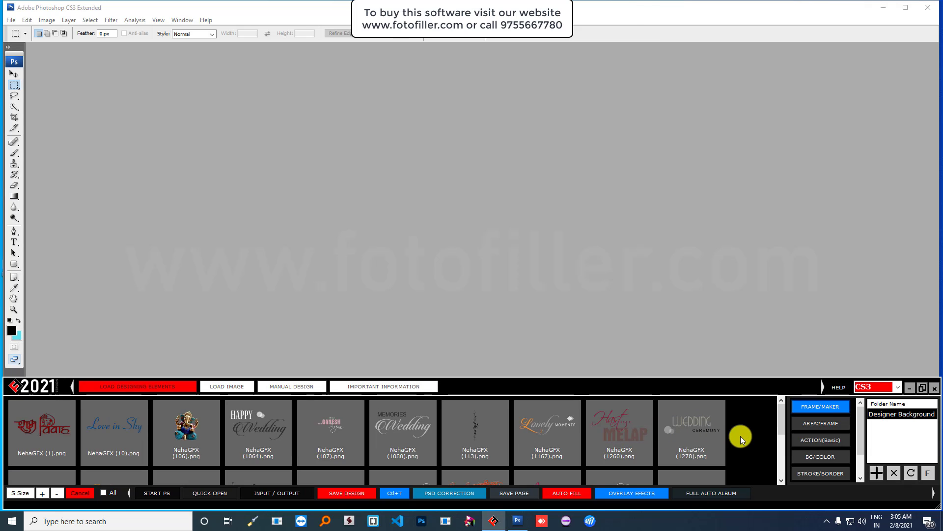
- Add the Designing Elements > plain background folder, showing plain colour thumbnails 001-010.jpg
click(875, 472)
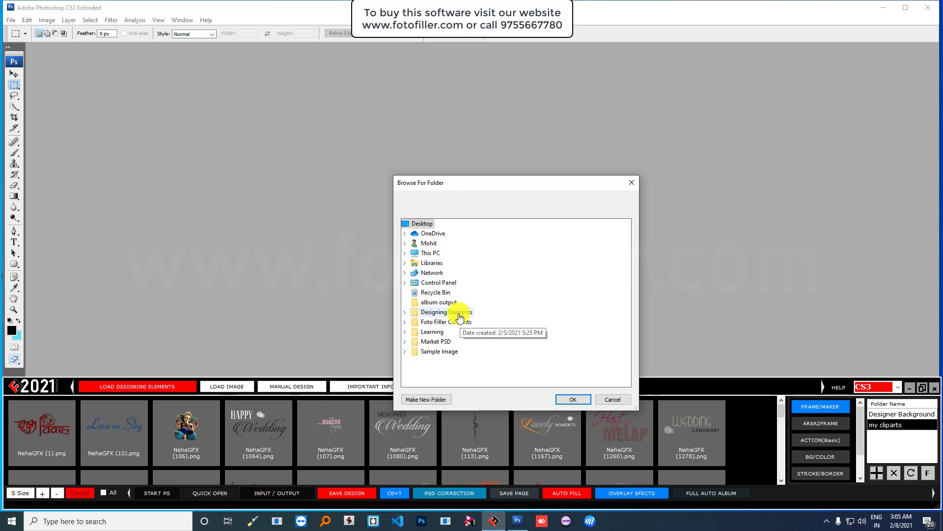
double_click(460, 314)
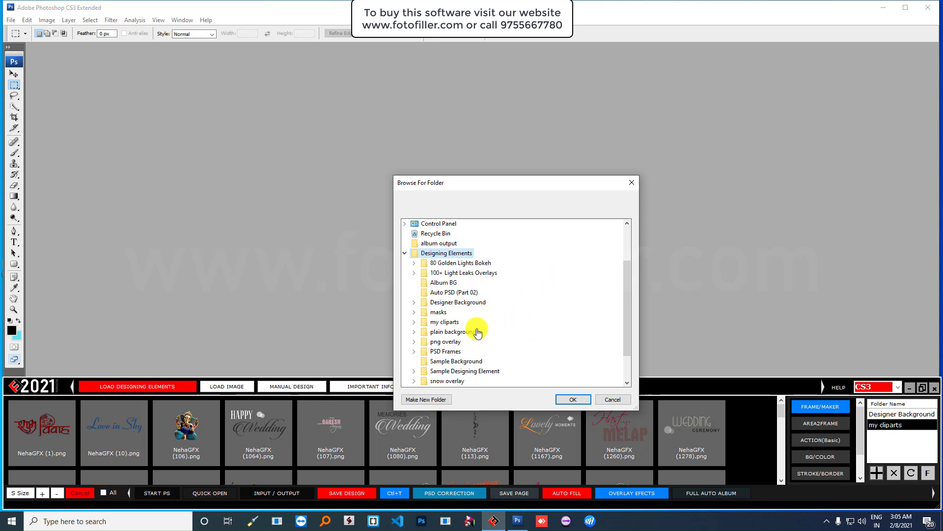
click(453, 330)
click(569, 400)
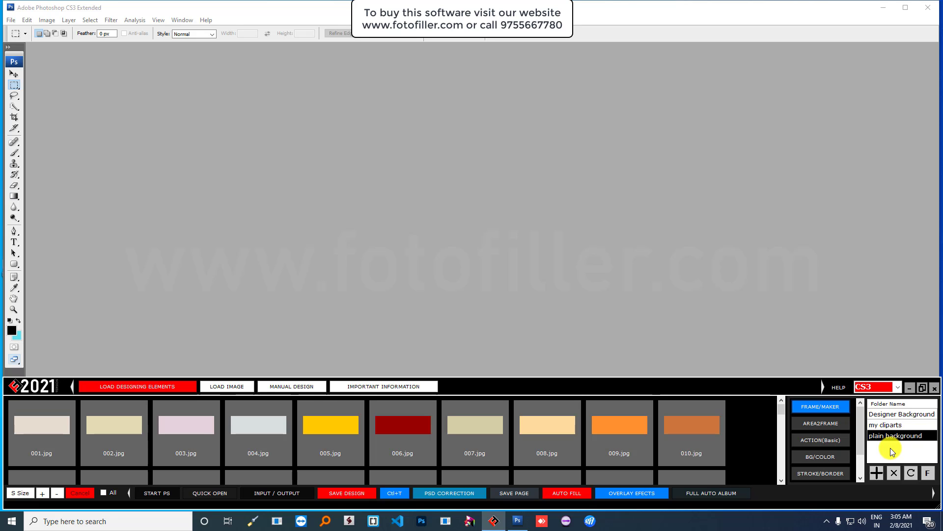
- Add the PSD Frames (Designer) folder from Designing Elements > PSD Frames
click(877, 473)
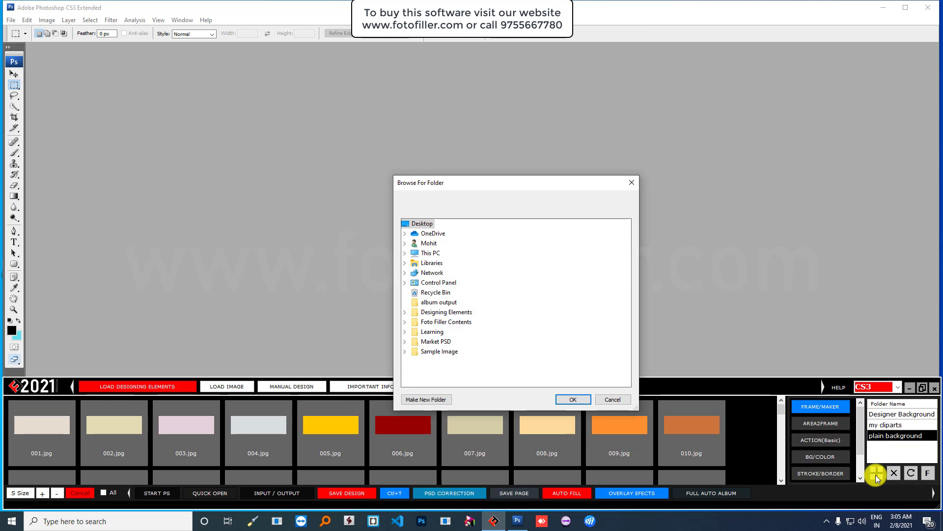
double_click(474, 317)
scroll(563, 316, down, 1)
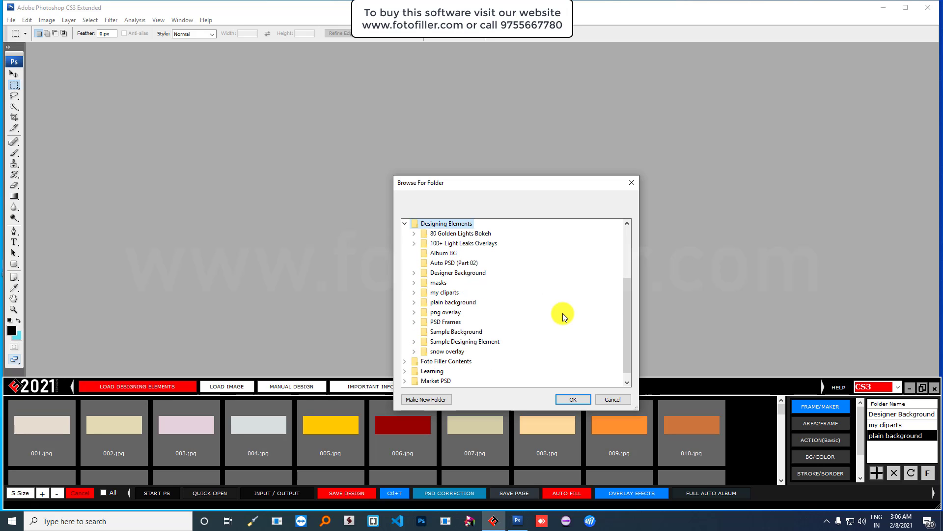
double_click(455, 323)
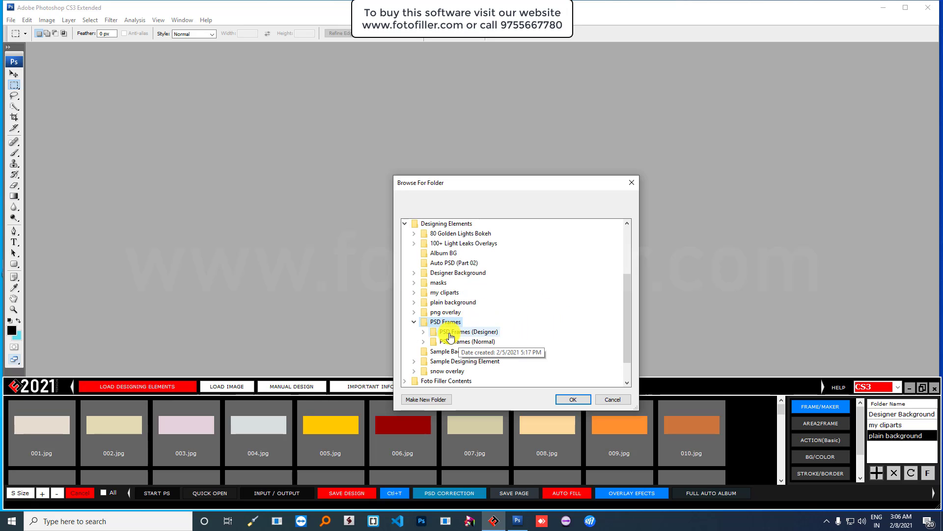
double_click(477, 333)
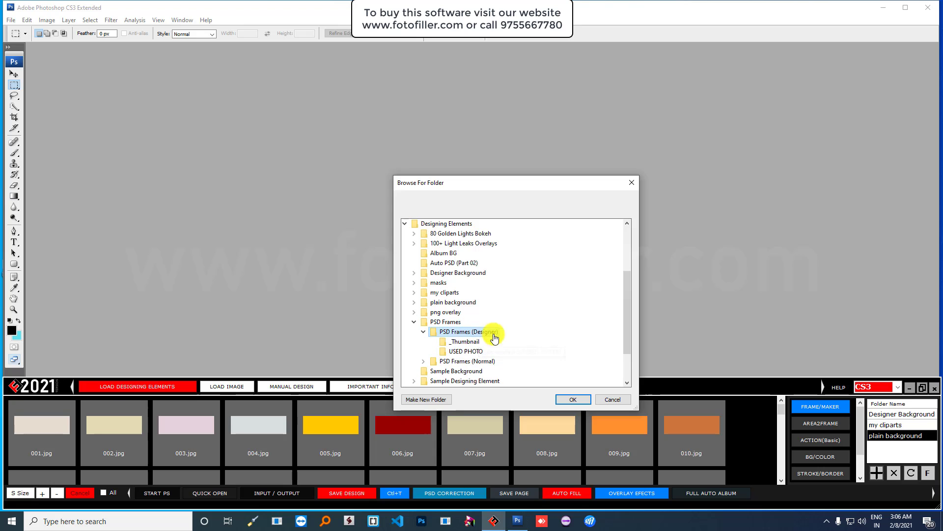
click(570, 399)
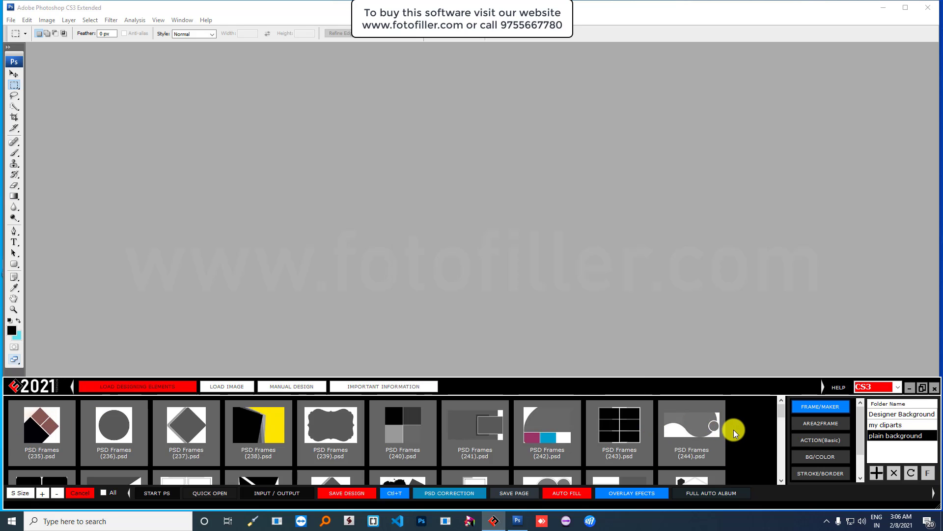
scroll(734, 429, down, 4)
scroll(734, 429, up, 4)
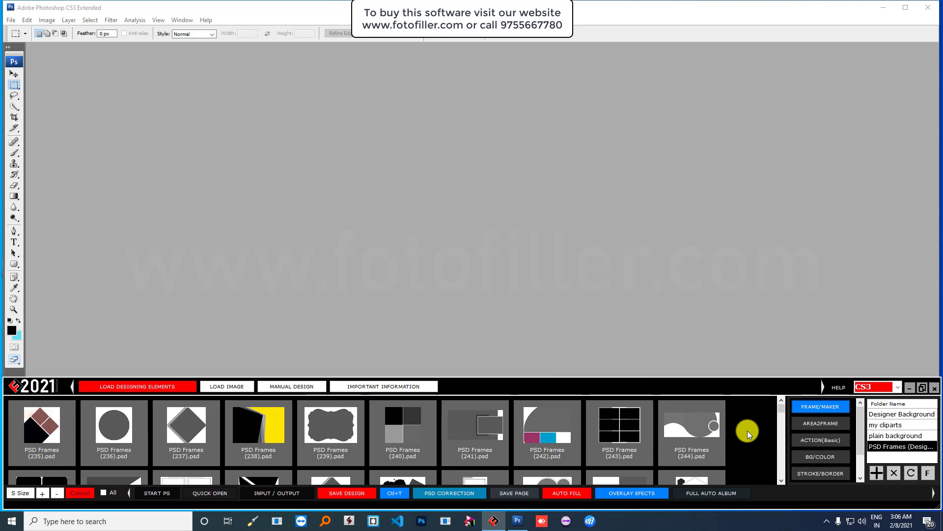
- Add the PSD Frames (Normal) folder from Designing Elements > PSD Frames
click(876, 473)
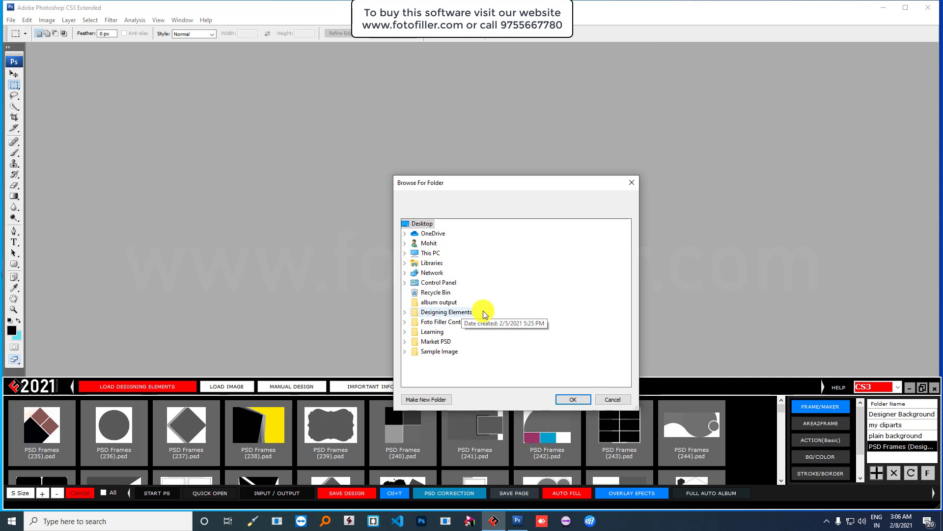
click(451, 315)
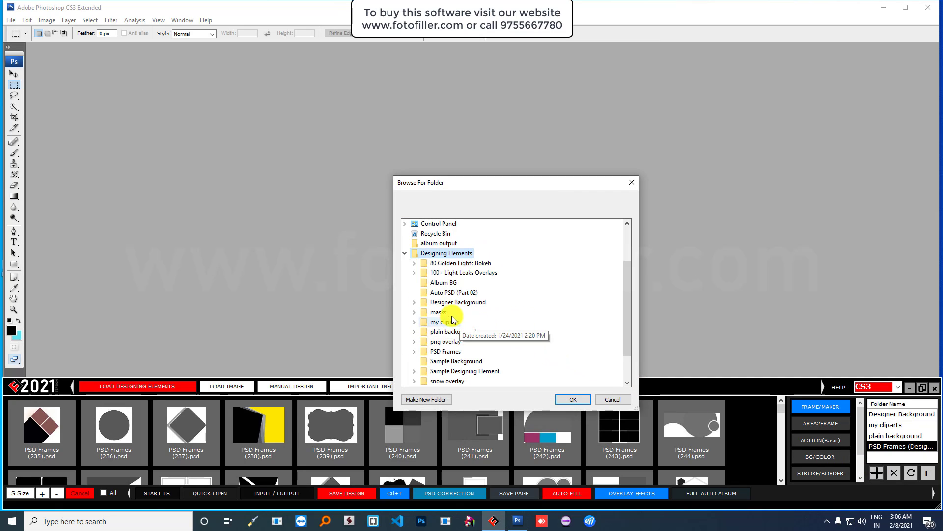
double_click(448, 352)
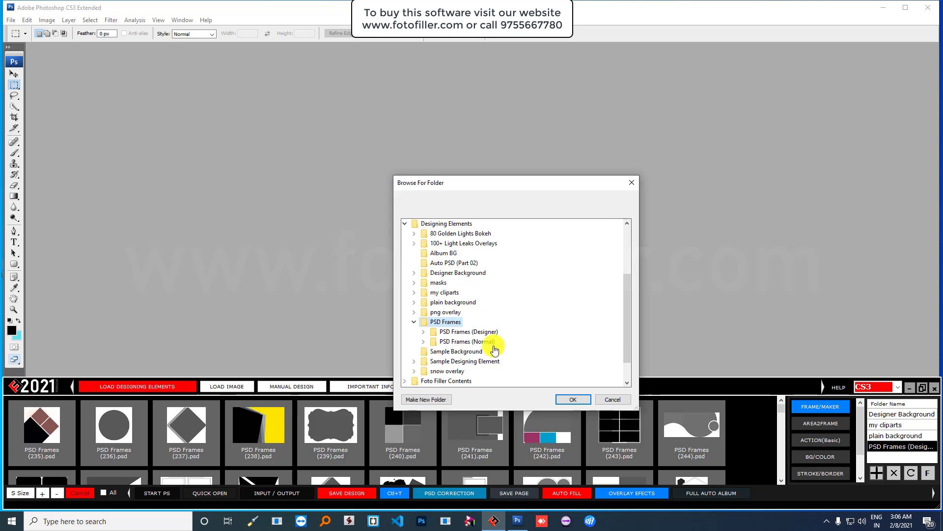
double_click(493, 342)
click(570, 399)
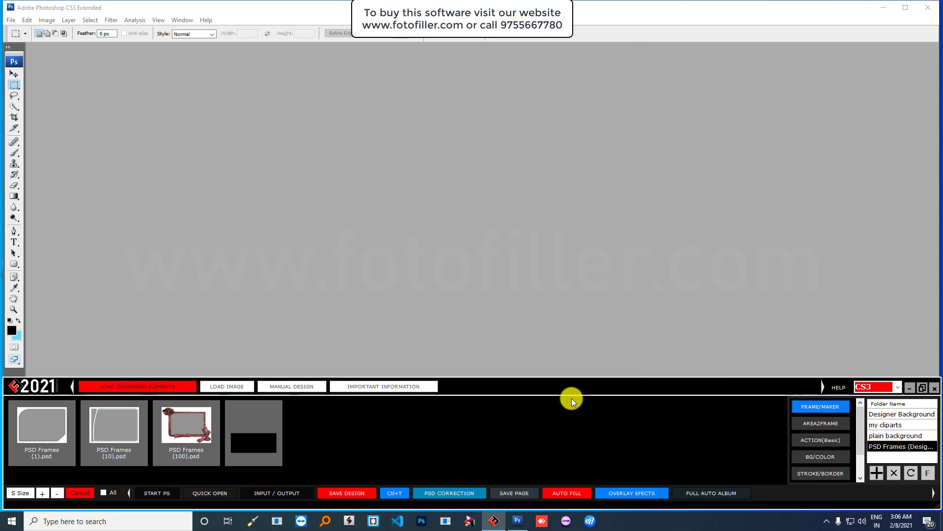
- Add the Designing Elements > masks folder, showing the mask thumbnails
click(877, 474)
click(877, 475)
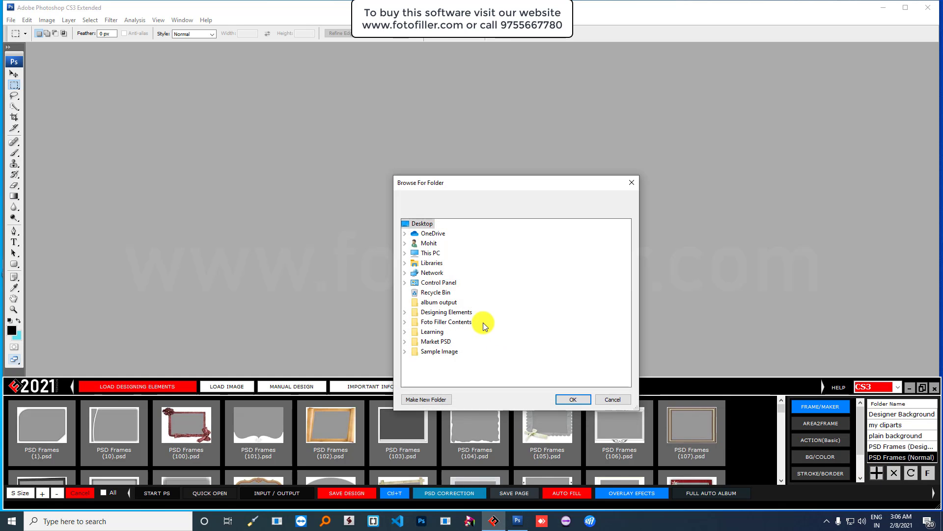
double_click(432, 310)
scroll(522, 324, down, 1)
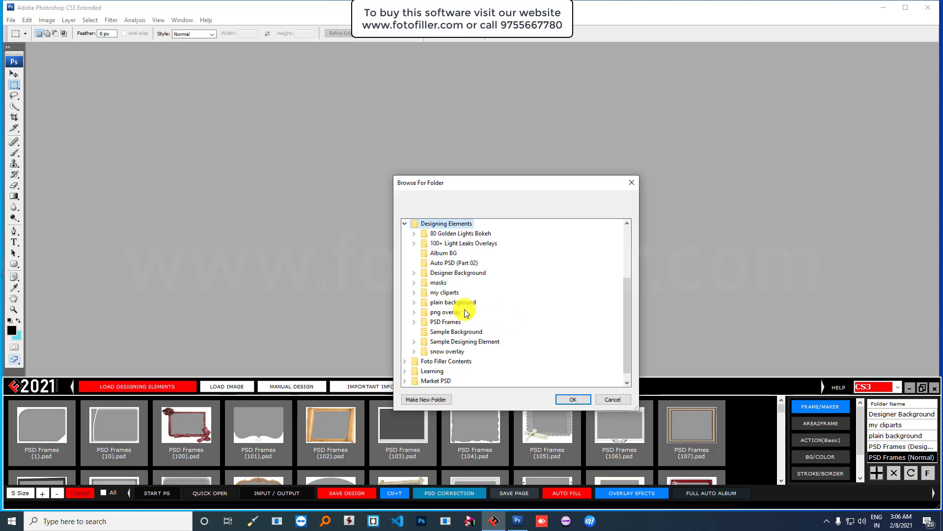
click(440, 285)
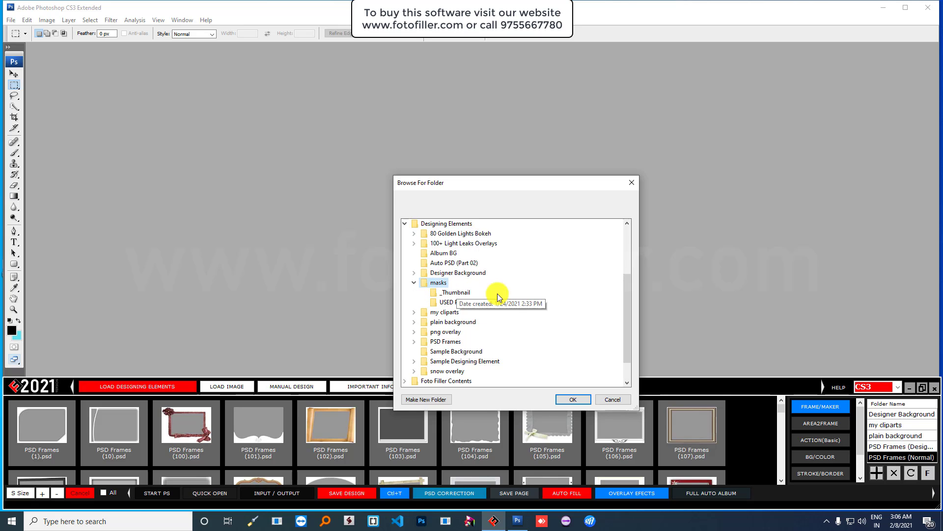
click(565, 398)
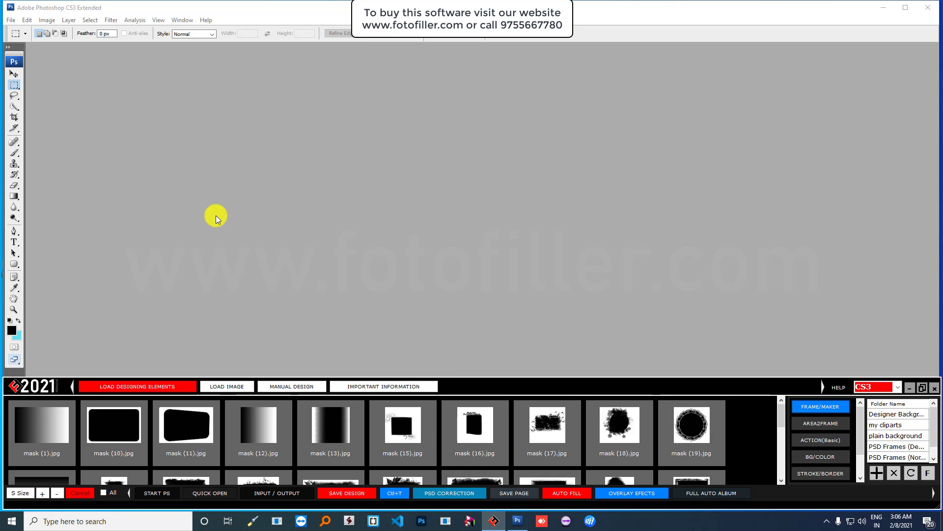
- Add the Desktop Sample Image folder under LOAD IMAGE, then switch to MANUAL DESIGN
click(10, 20)
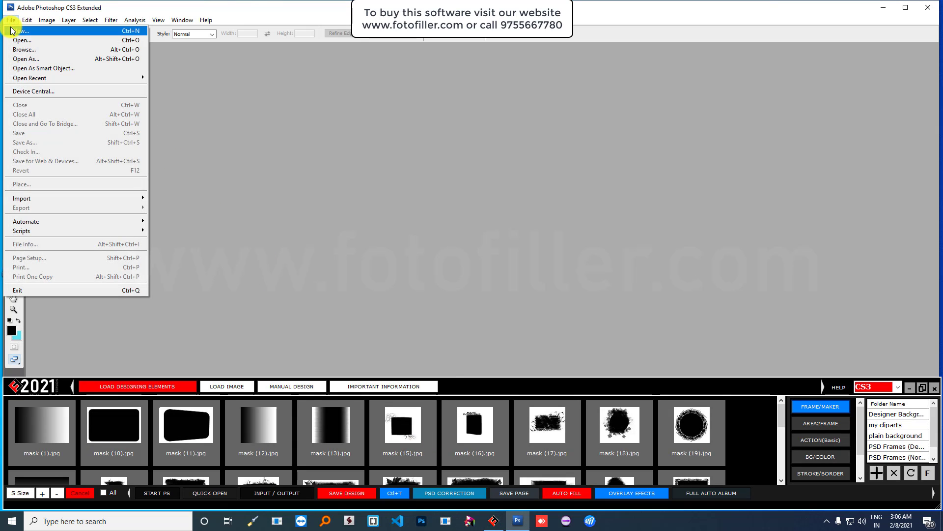
key(Escape)
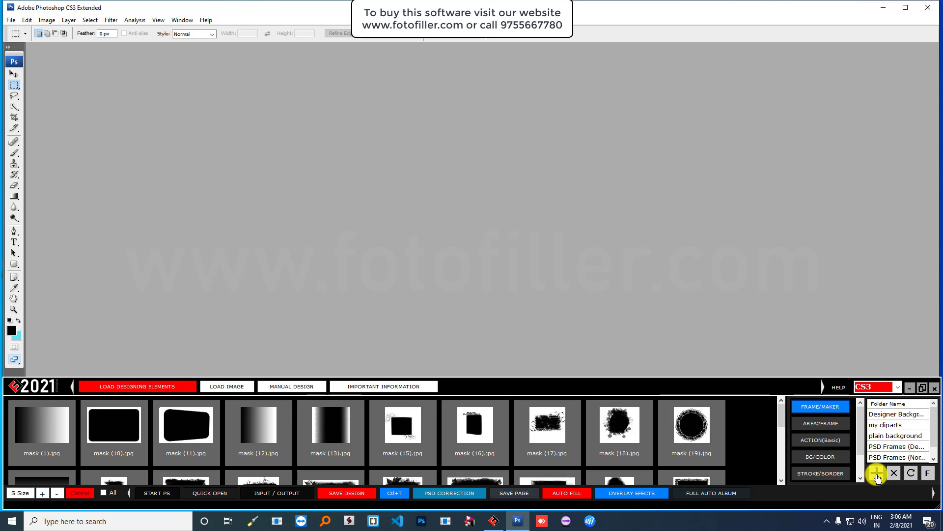
click(220, 390)
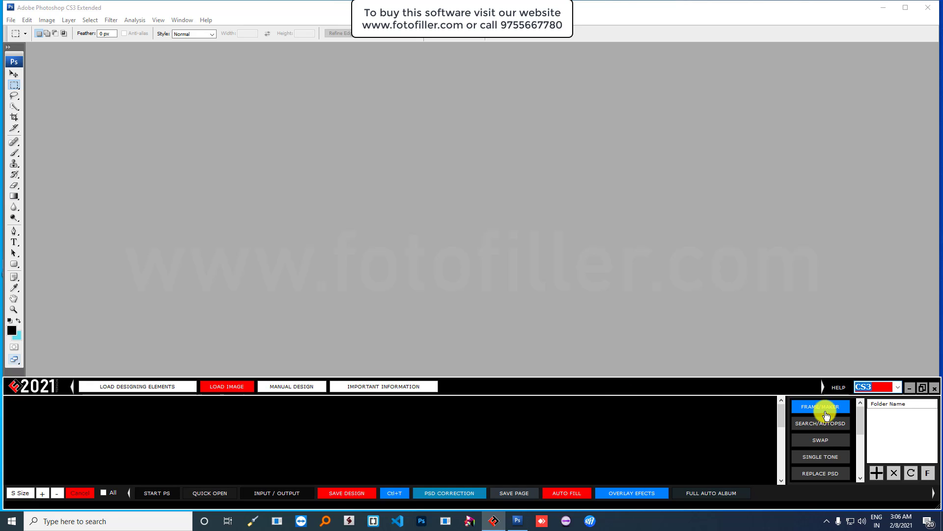
click(877, 473)
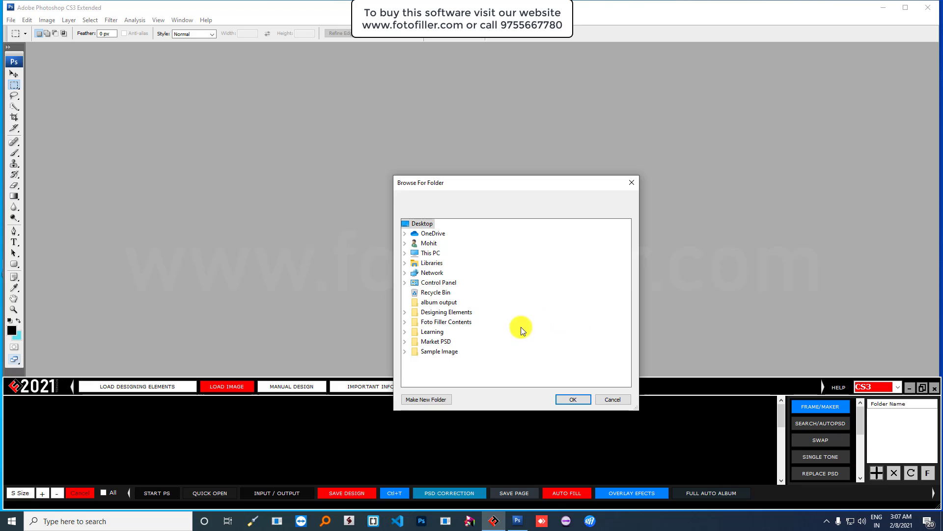
click(444, 352)
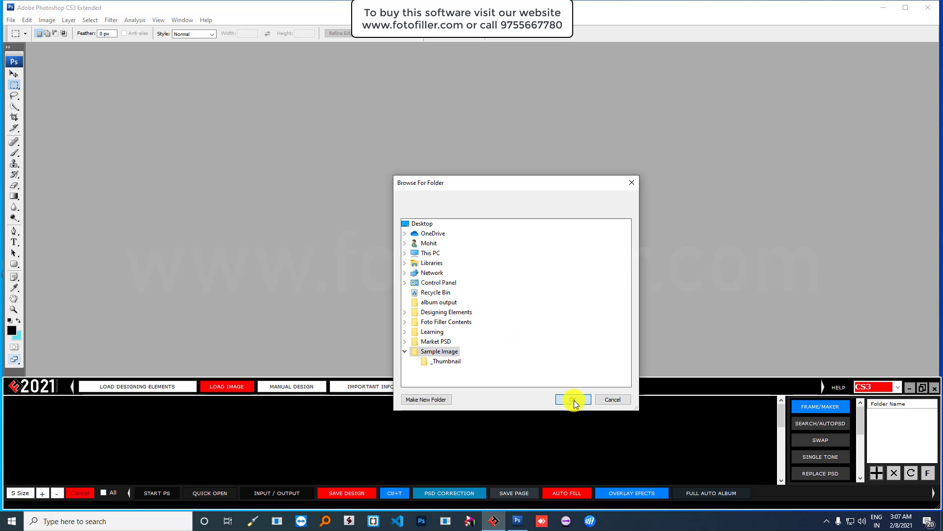
click(574, 400)
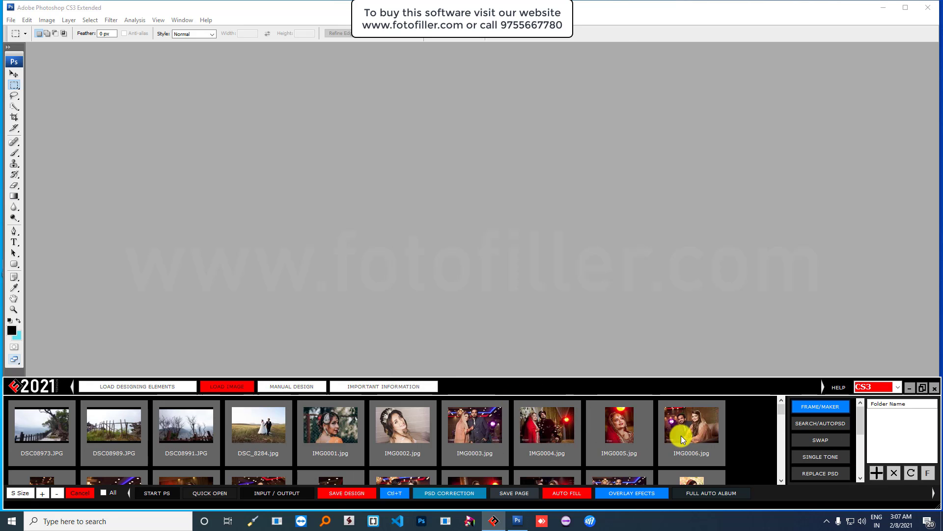
scroll(682, 435, down, 6)
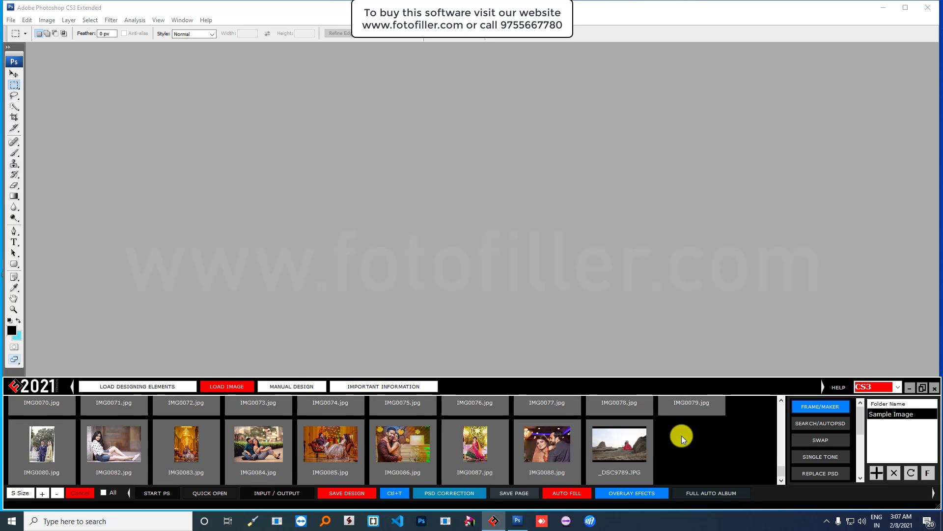
click(280, 387)
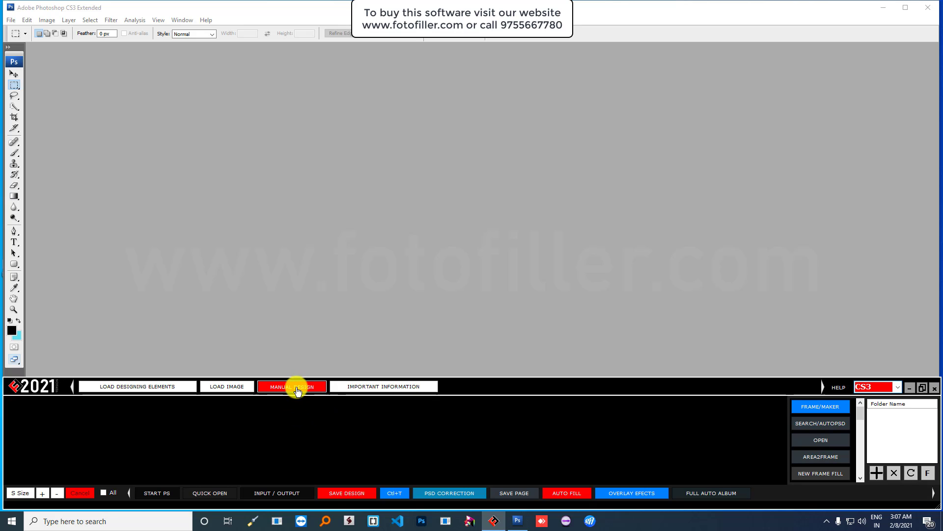
- Rearrange the Foto Filler panel: tools in two rows, shorter window placed lower
click(786, 430)
drag(3, 417, 2, 417)
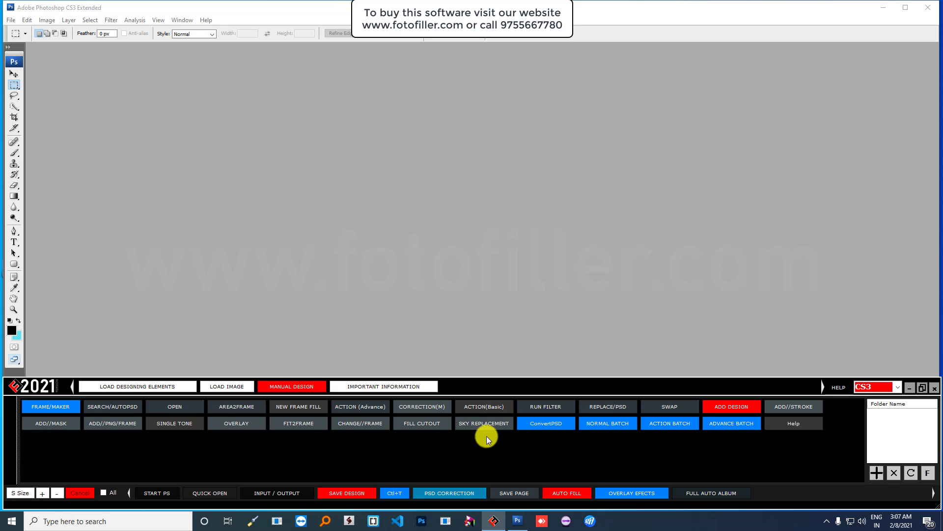
drag(662, 507, 680, 460)
mouse_move(677, 387)
mouse_down()
mouse_move(676, 430)
mouse_move(677, 391)
mouse_up()
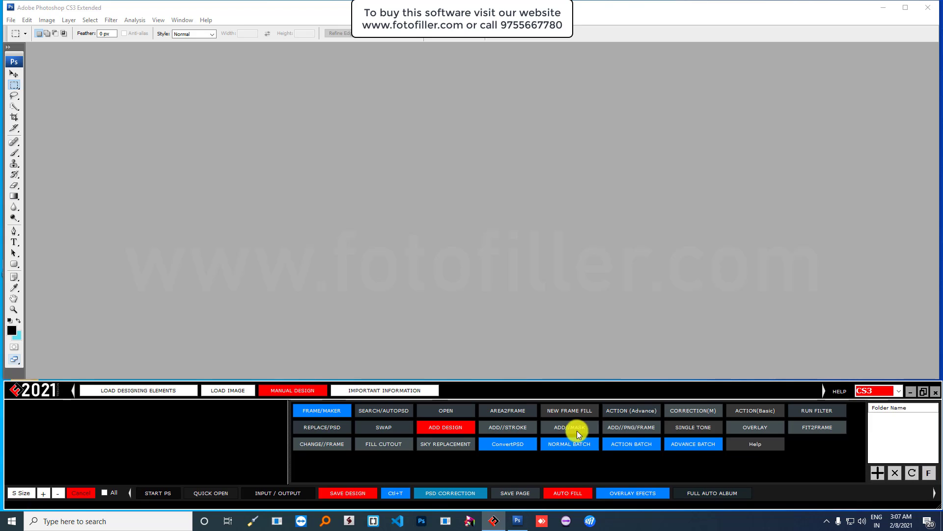
drag(576, 431, 745, 435)
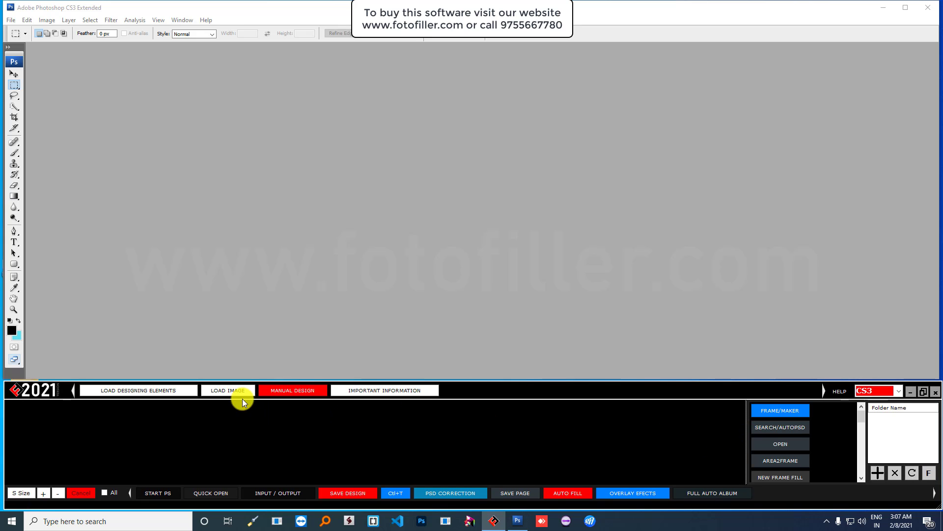
- Select the Sample Image folder in LOAD IMAGE and refresh to show its photo thumbnails
click(216, 391)
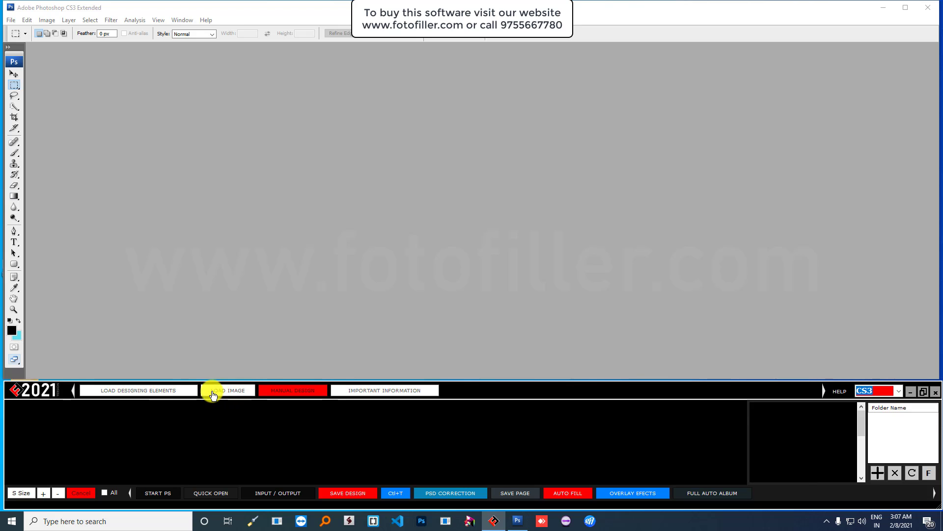
click(159, 394)
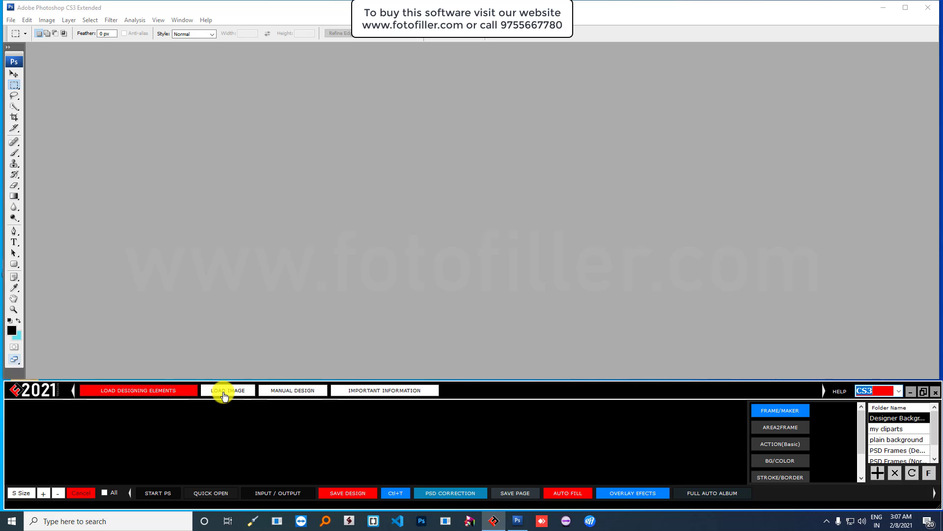
click(223, 394)
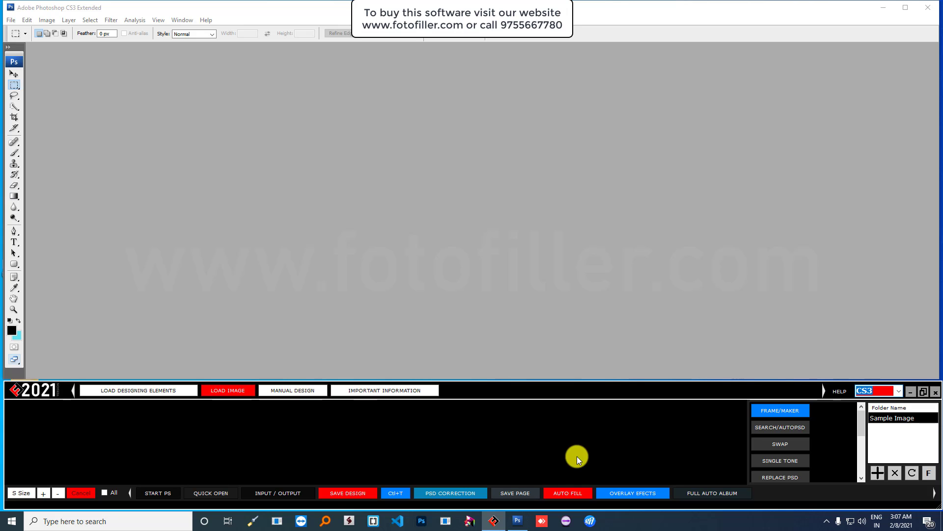
mouse_move(747, 432)
mouse_down()
mouse_move(774, 432)
mouse_move(631, 426)
mouse_move(747, 424)
mouse_up()
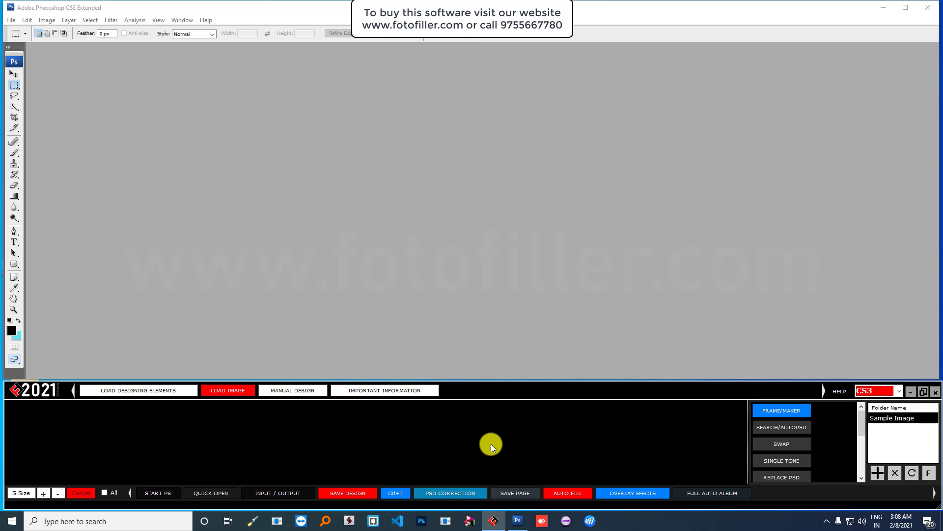
click(906, 418)
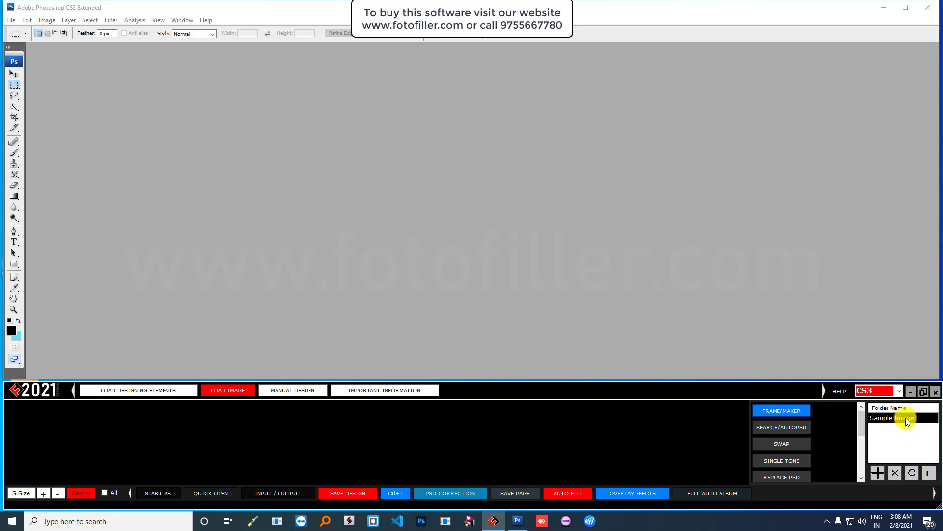
click(912, 474)
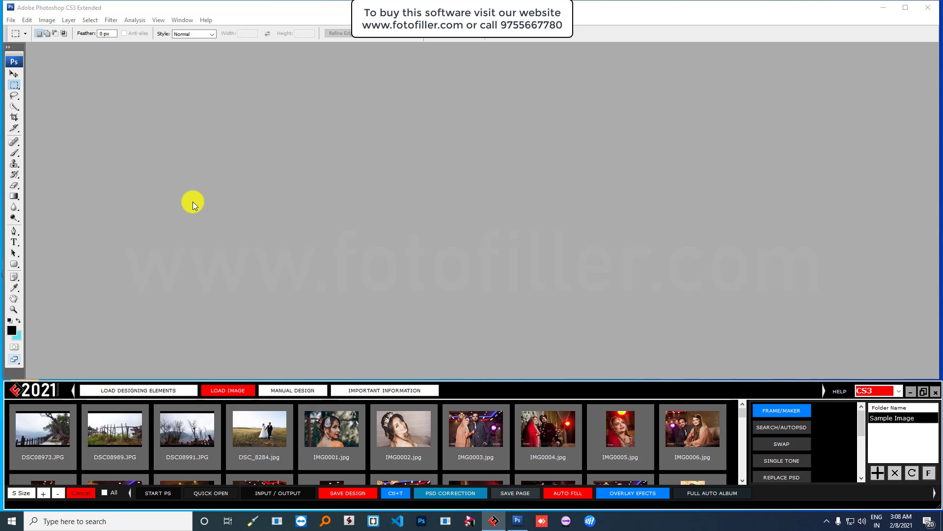
- Create a new 18 in x 12 in, 300 DPI document and maximize its window
click(11, 20)
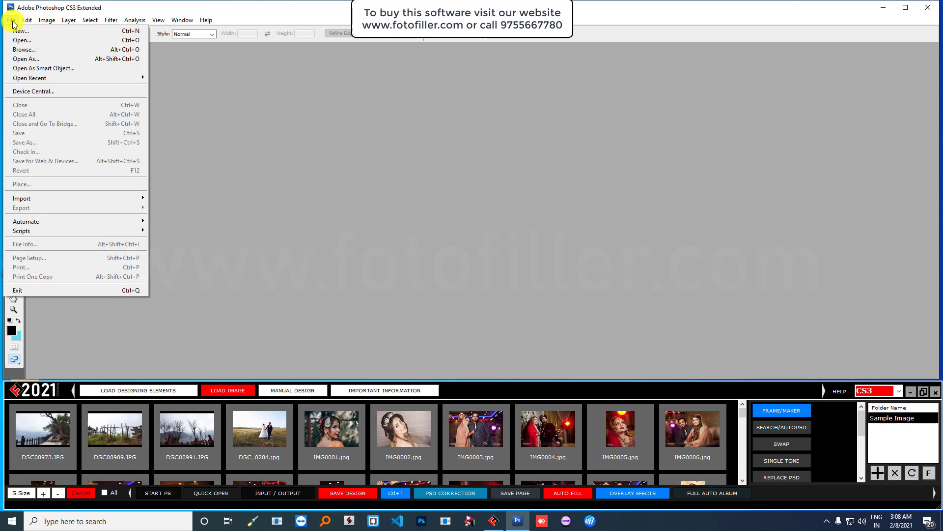
click(20, 30)
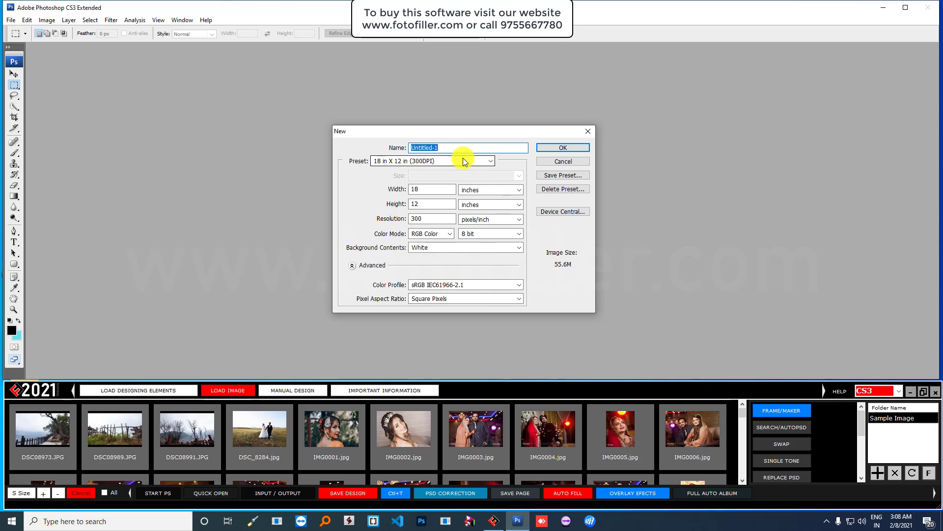
click(461, 158)
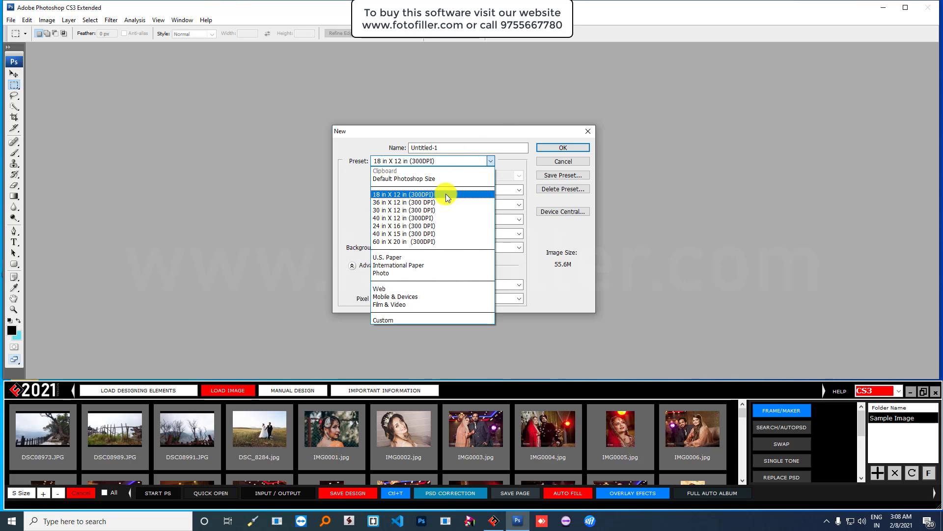
click(446, 194)
click(560, 147)
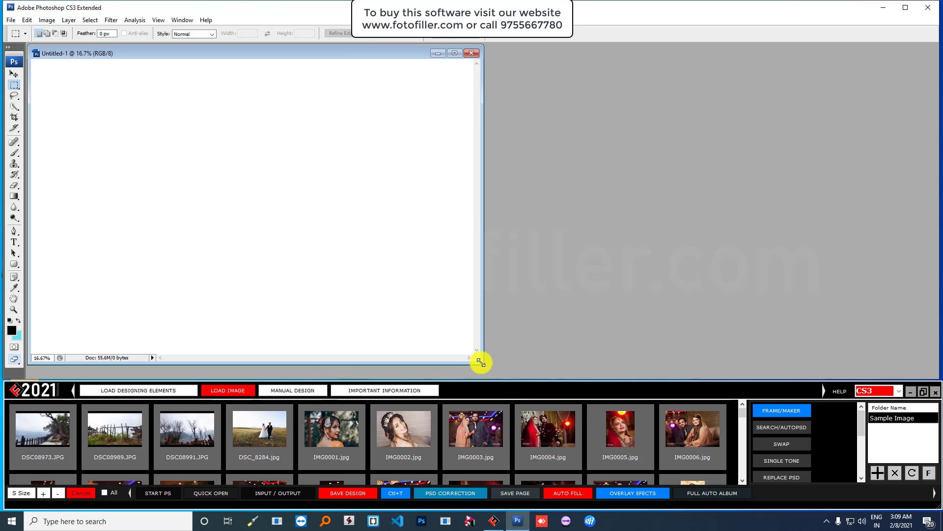
click(454, 53)
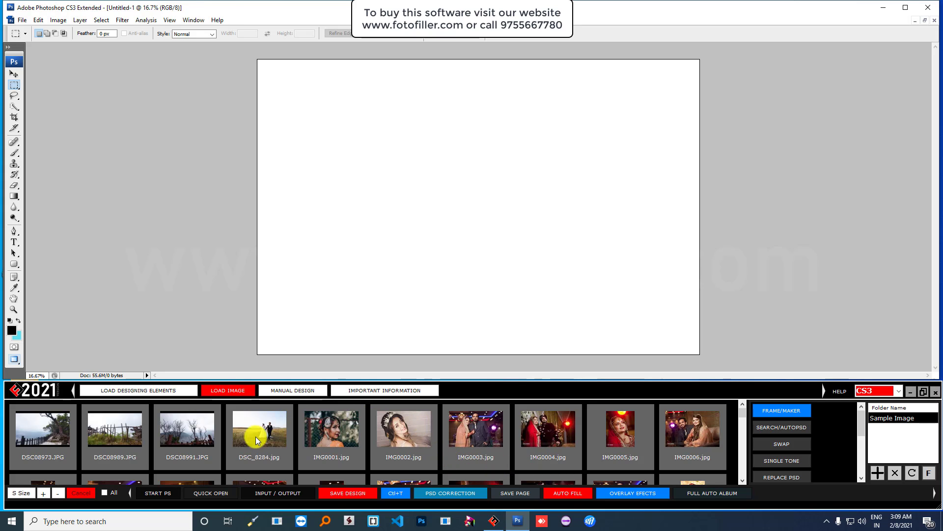
- In INPUT / OUTPUT settings, set the IMAGE FOLDER to Sample Image
click(269, 495)
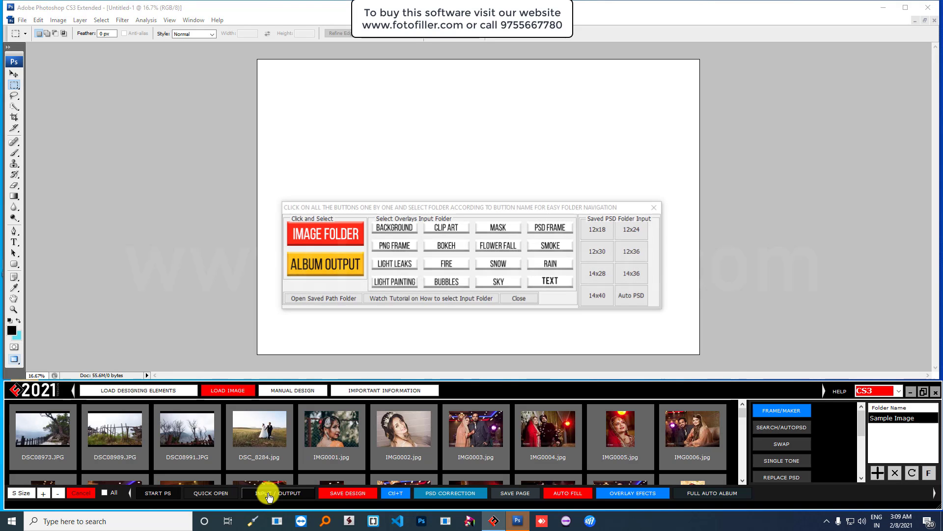
click(319, 228)
drag(480, 184, 485, 111)
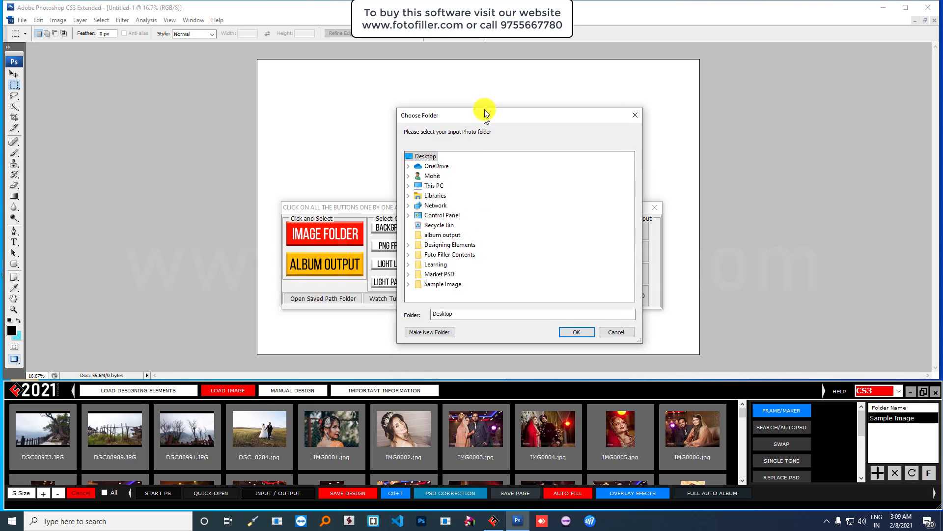
click(439, 277)
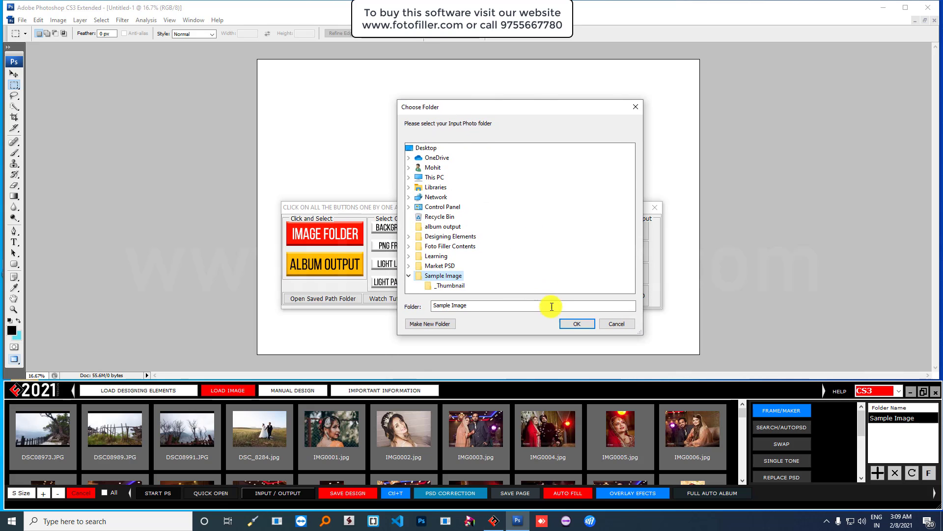
click(572, 324)
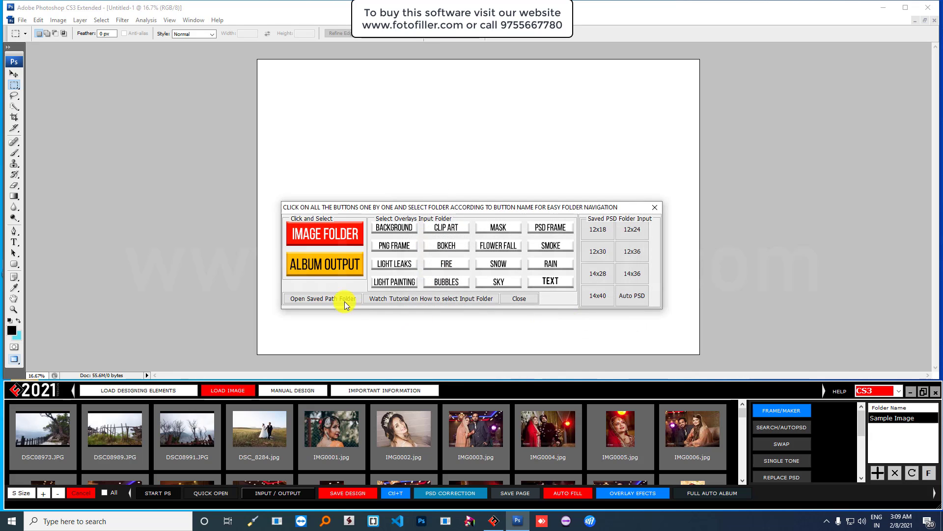
- Set ALBUM OUTPUT to a newly made Desktop folder, avoiding the existing 'album output', and close the settings
click(322, 265)
drag(497, 189, 492, 113)
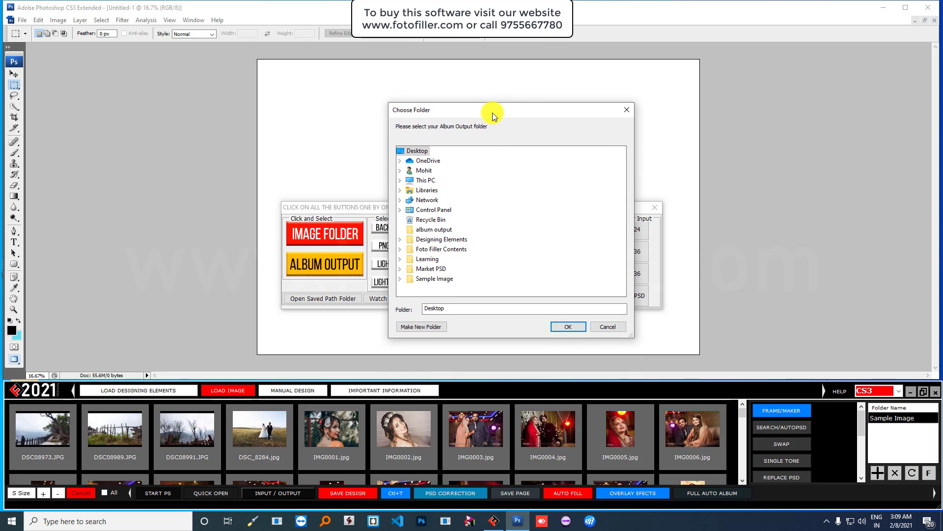
click(421, 327)
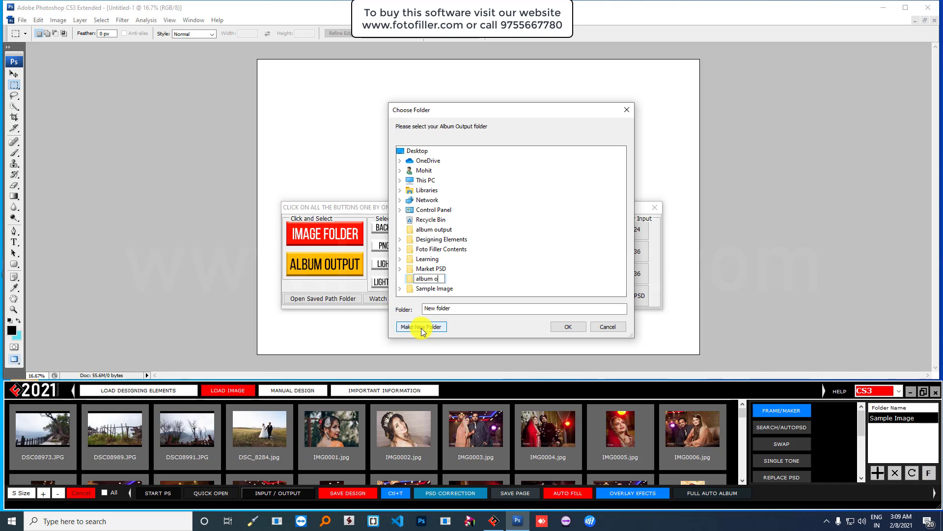
text(album output)
key(Return)
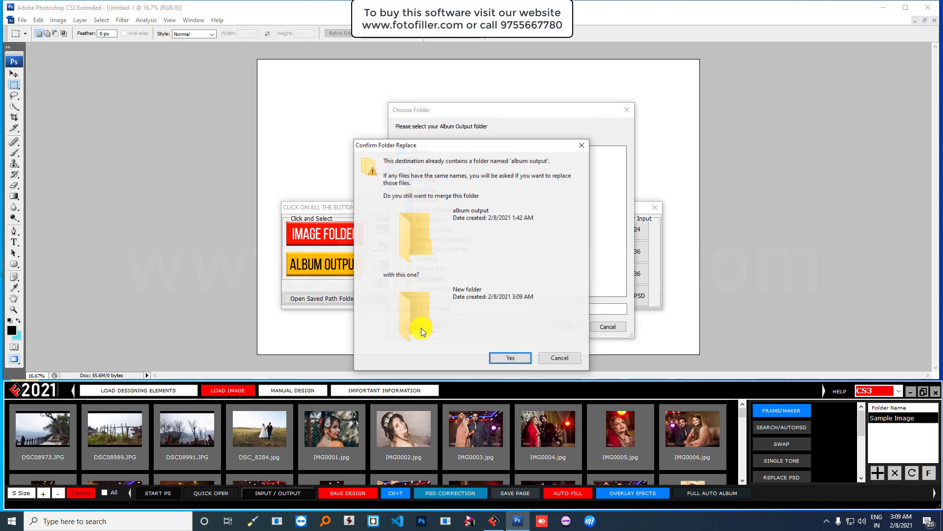
click(559, 358)
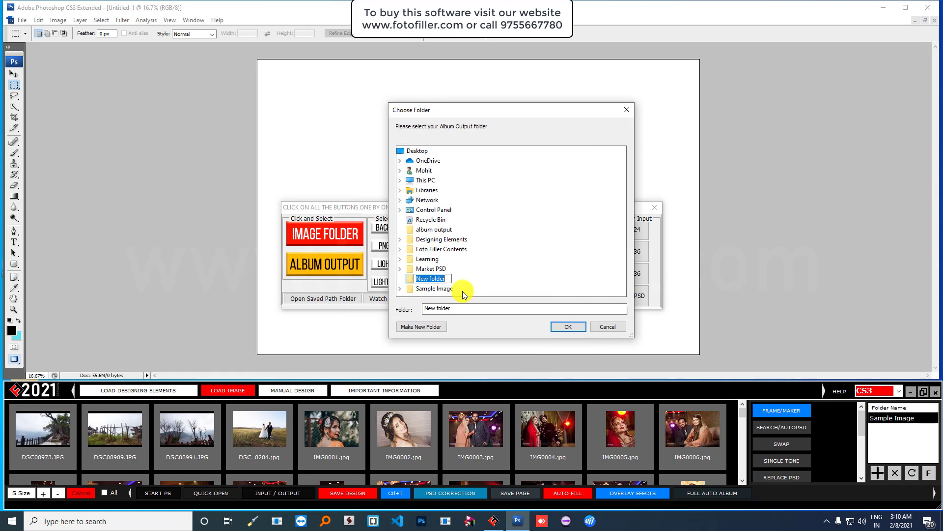
text(mohit 123)
key(Return)
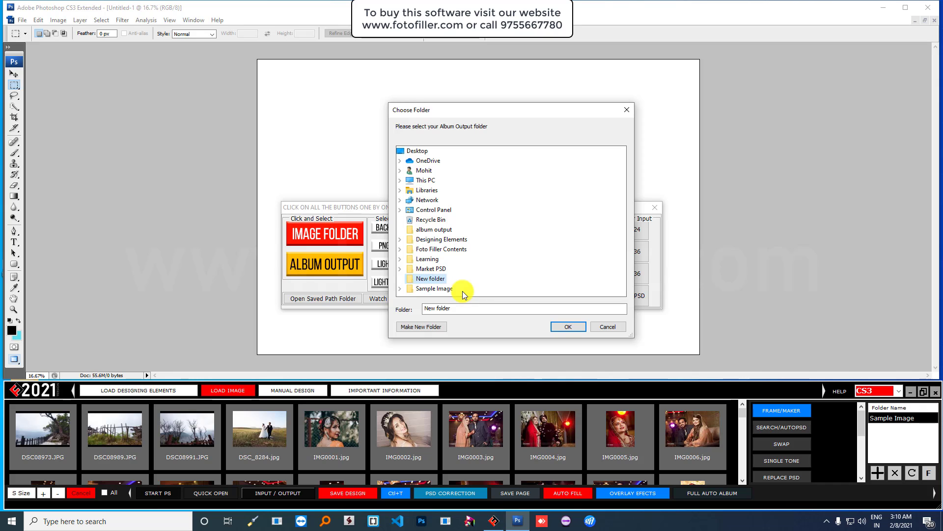
click(560, 327)
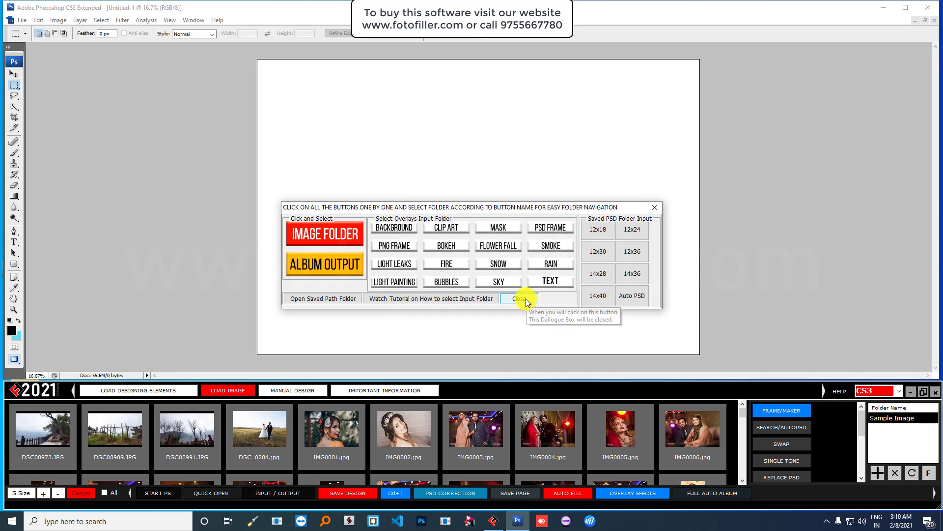
click(525, 299)
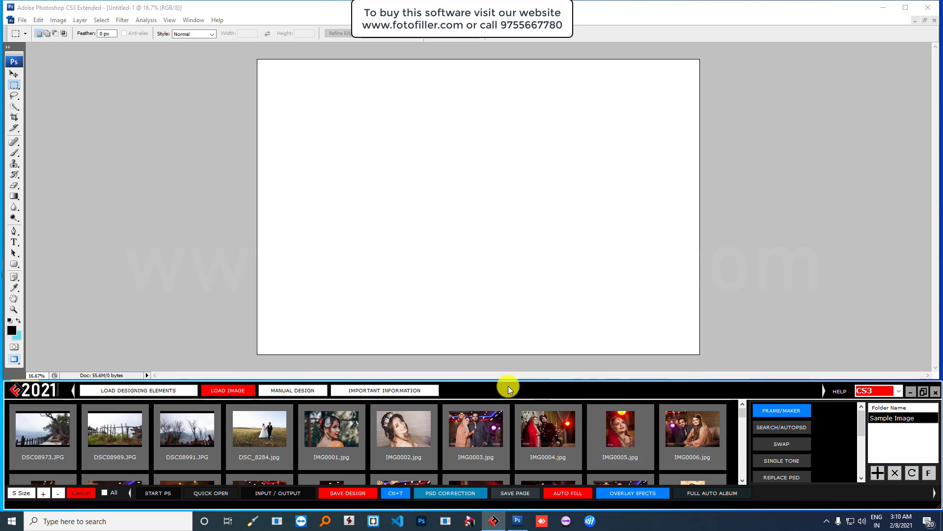
click(289, 494)
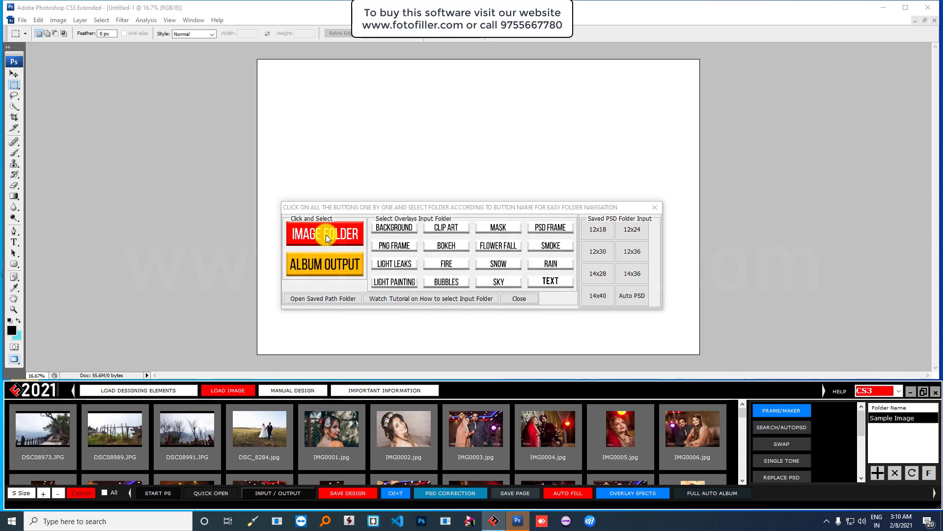
click(514, 299)
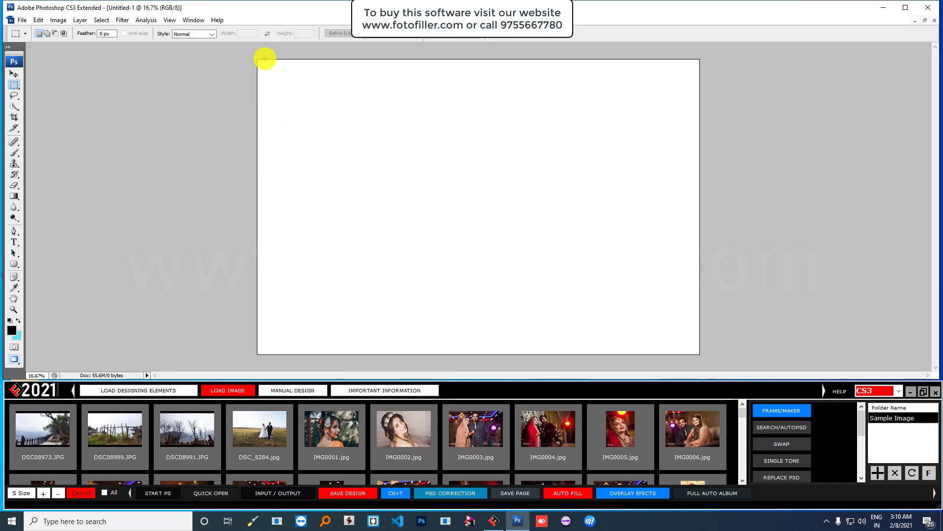
- Select the whole canvas and create two side-by-side frames with FRAME/MAKER Horizontal Line 2
drag(250, 56, 710, 360)
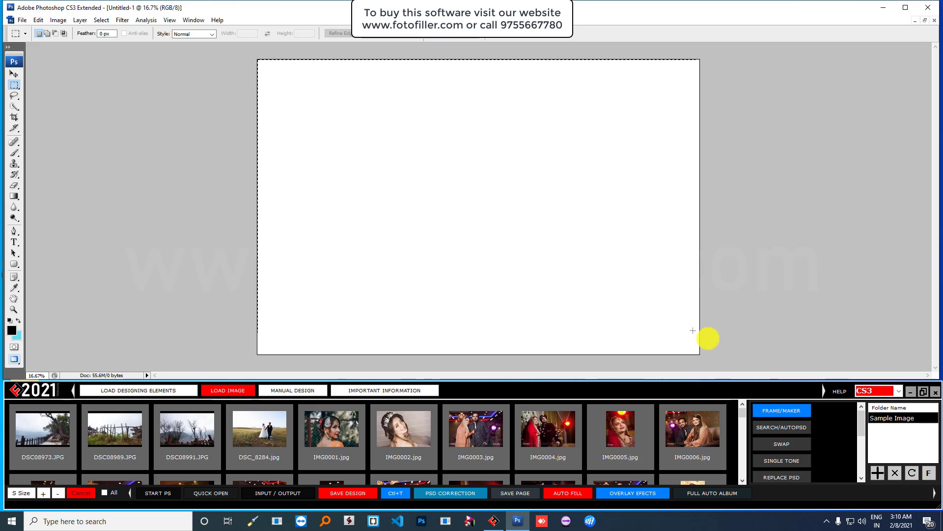
click(778, 415)
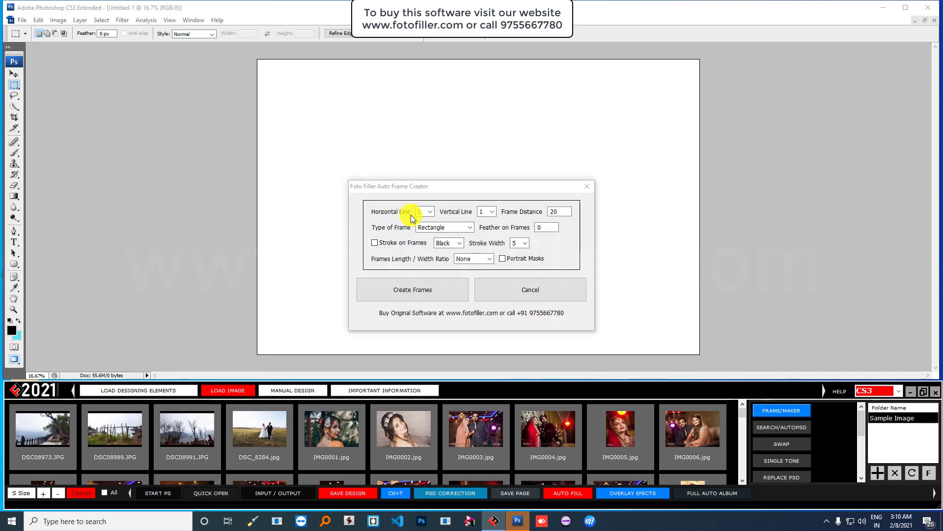
click(429, 211)
click(426, 226)
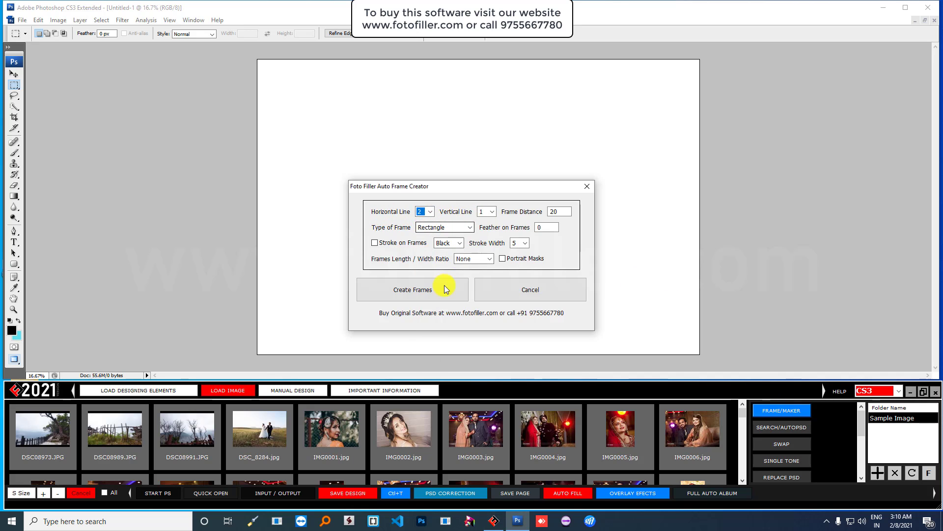
click(421, 291)
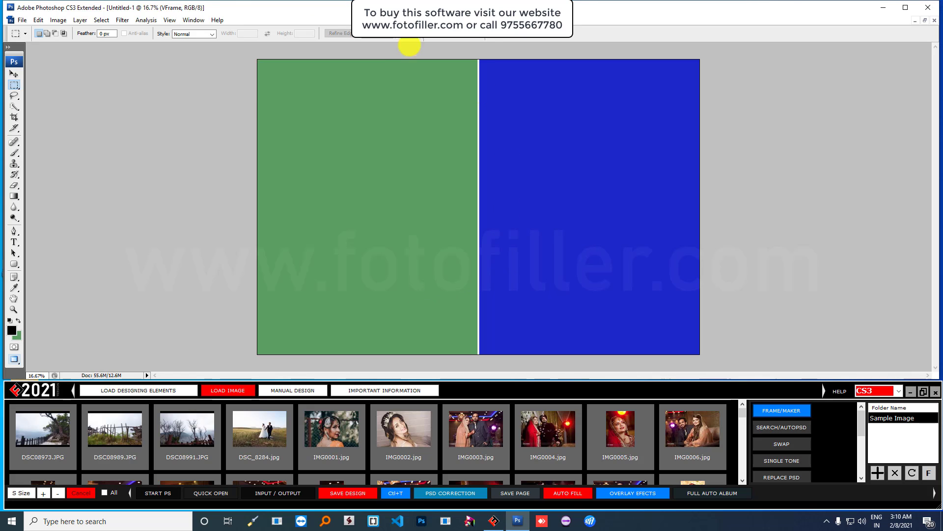
- Show the Layers panel, dock it at the right edge, and enlarge it to list both VFrame layers
click(193, 20)
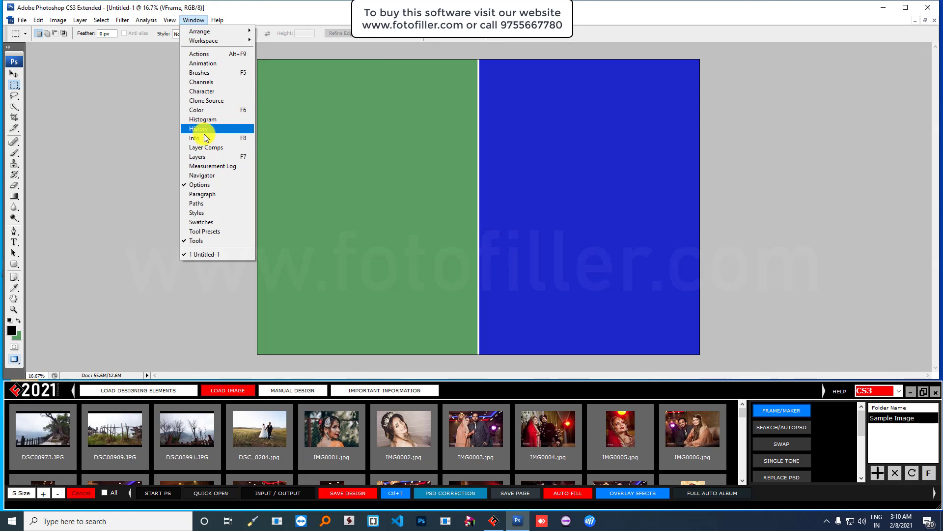
click(201, 157)
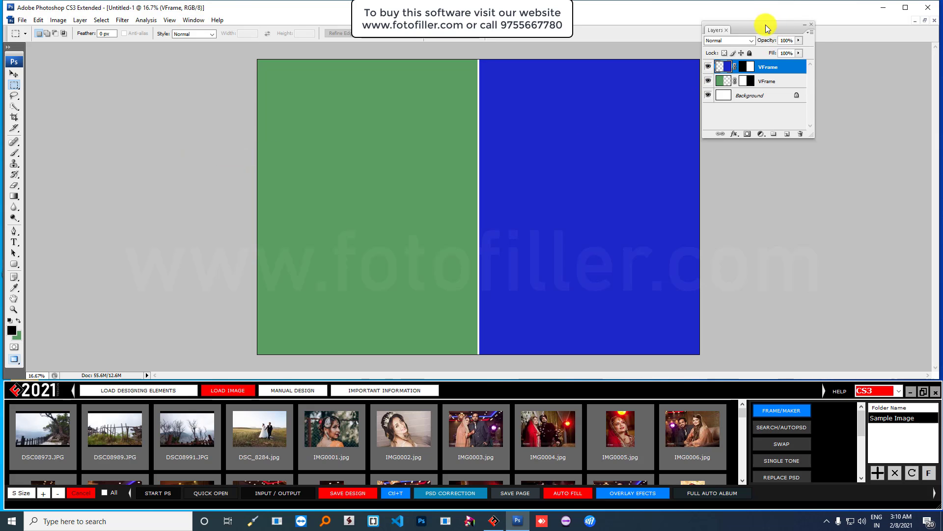
drag(767, 27, 867, 48)
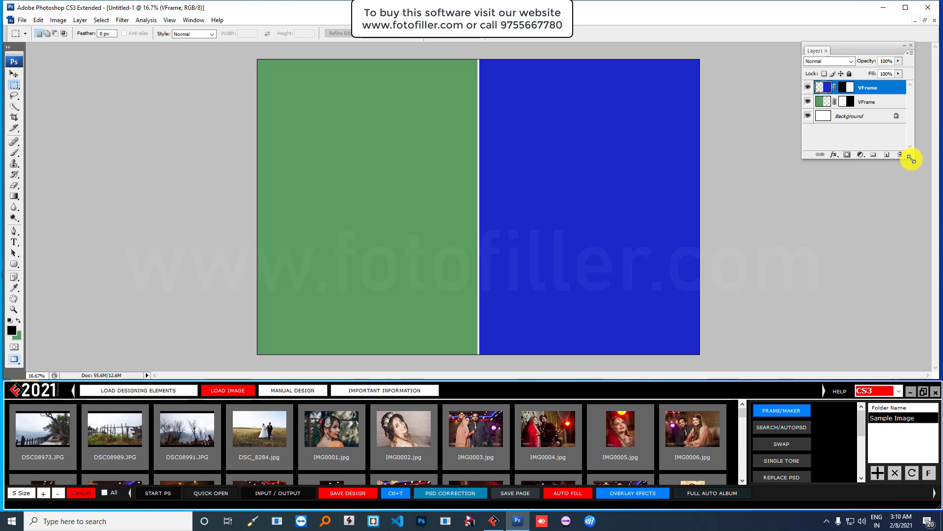
drag(912, 158, 926, 288)
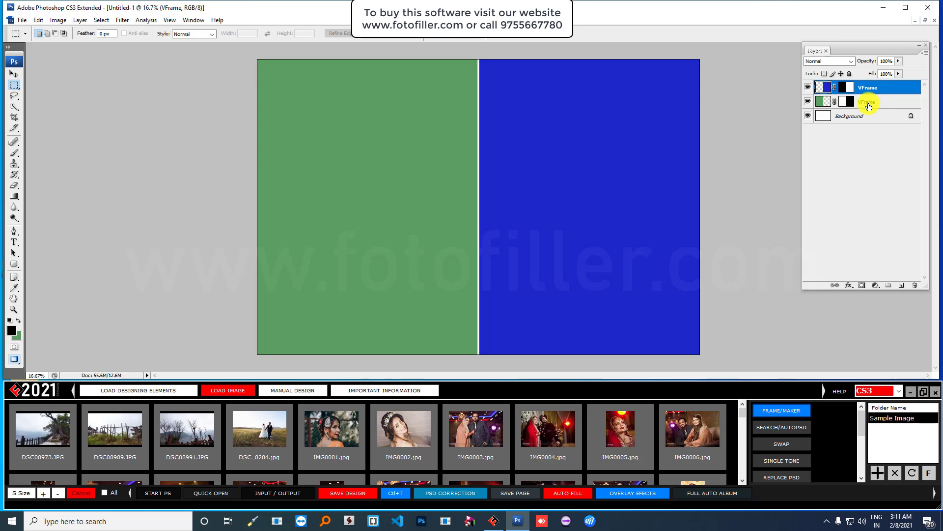
- Create a new blank document and split it into two side-by-side frames with Horizontal Line 2
click(22, 22)
click(63, 32)
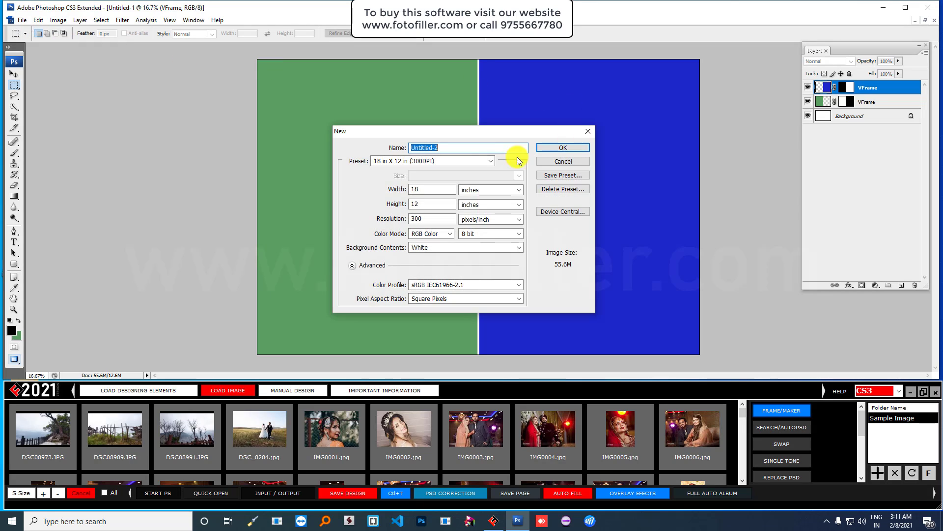
click(555, 148)
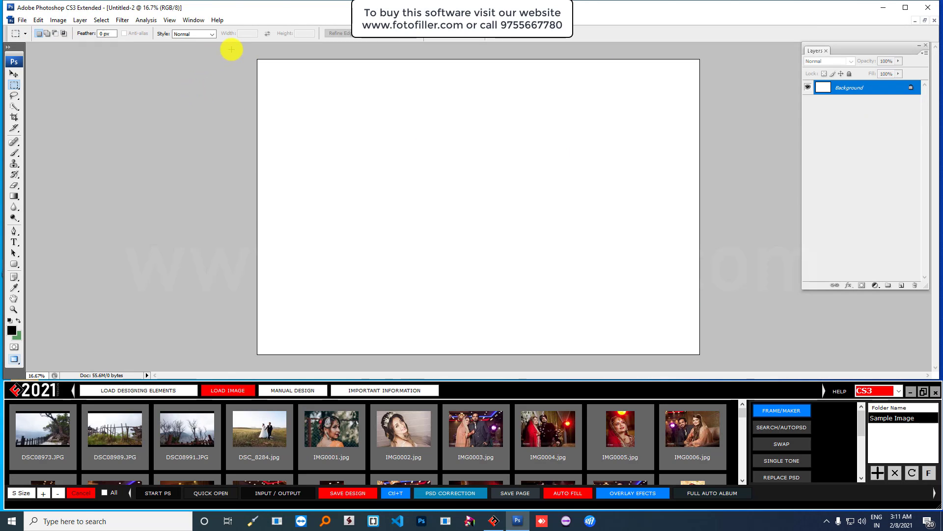
key(ctrl+a)
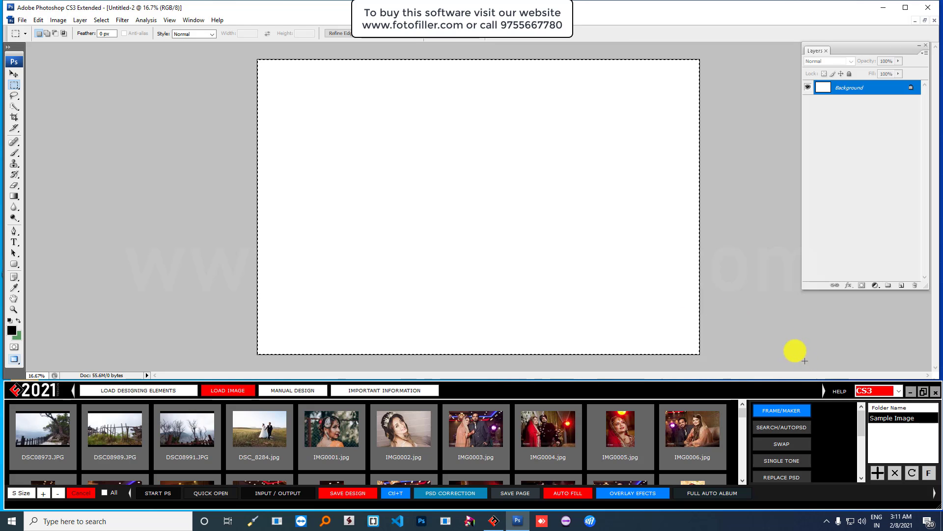
click(786, 412)
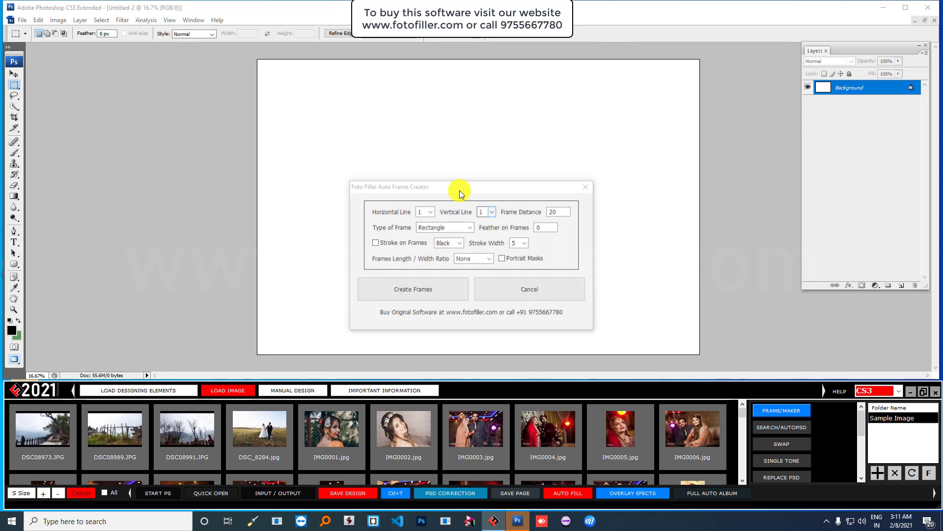
click(423, 211)
click(424, 230)
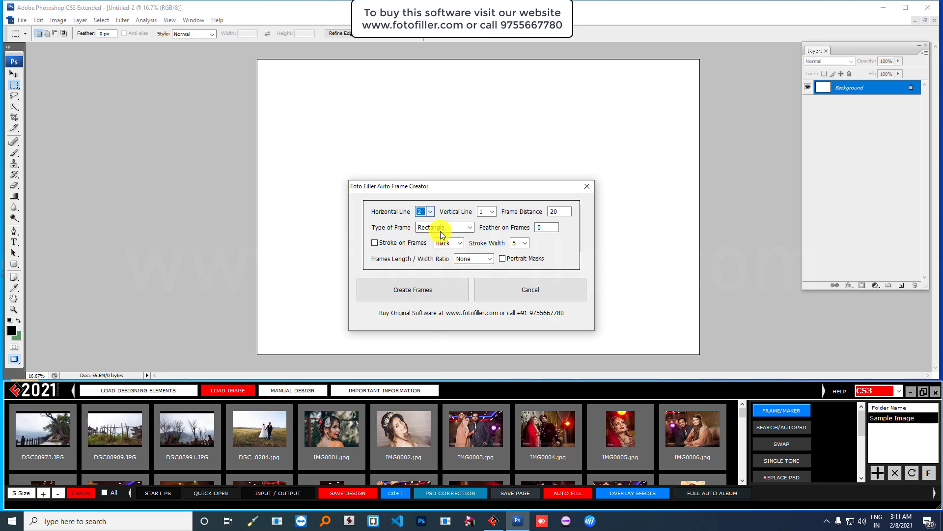
click(406, 287)
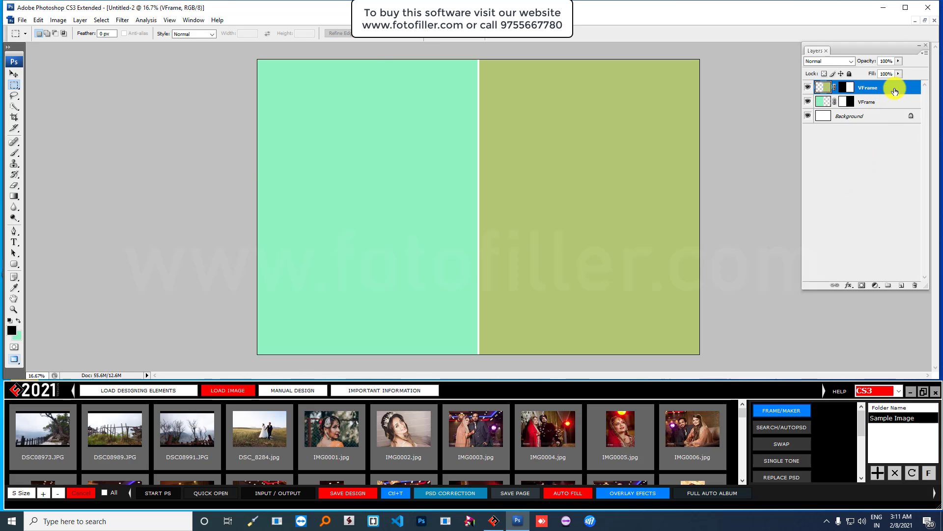
- Delete the right VFrame layer and split the right half into two stacked frames with Vertical Line 2
drag(895, 90, 915, 285)
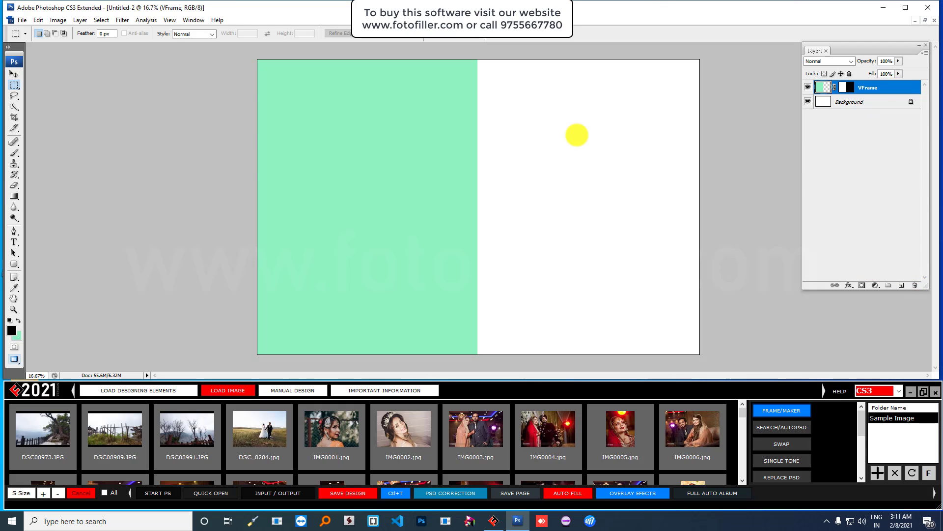
drag(478, 58, 737, 358)
click(775, 401)
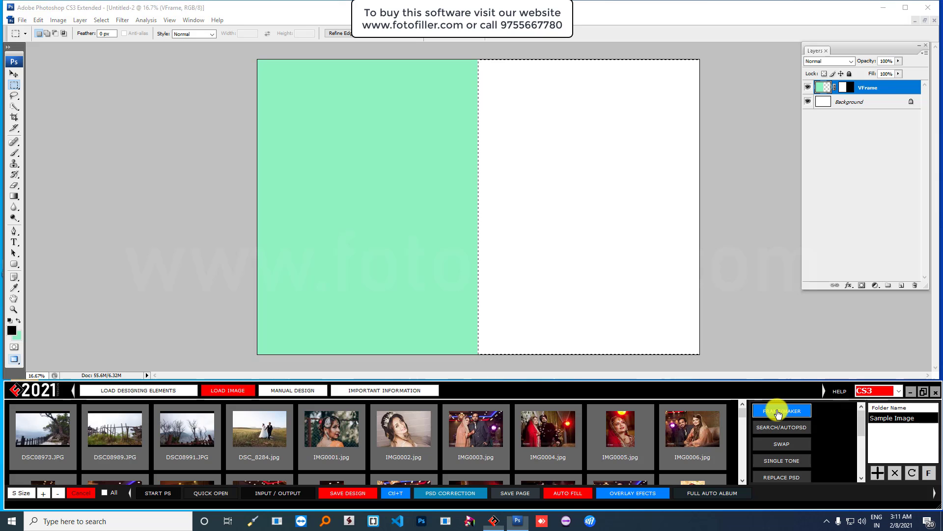
click(486, 211)
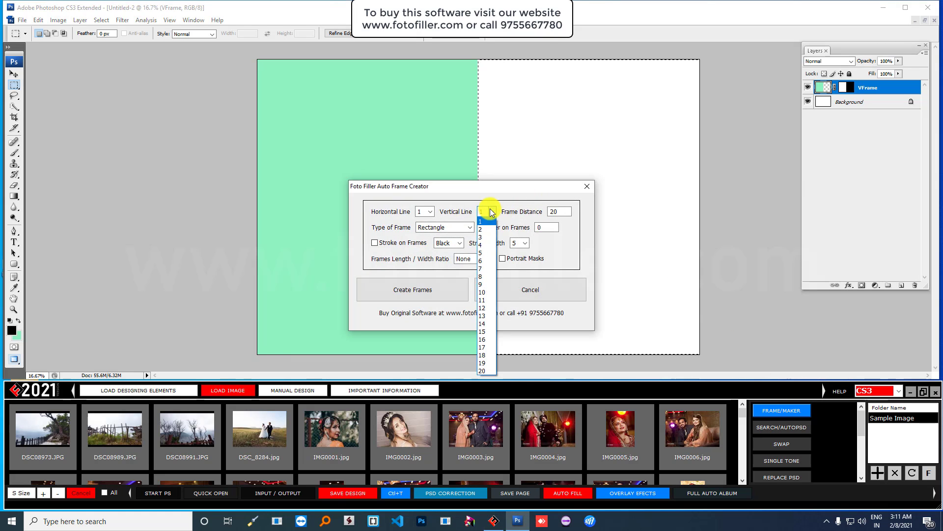
click(485, 225)
click(421, 289)
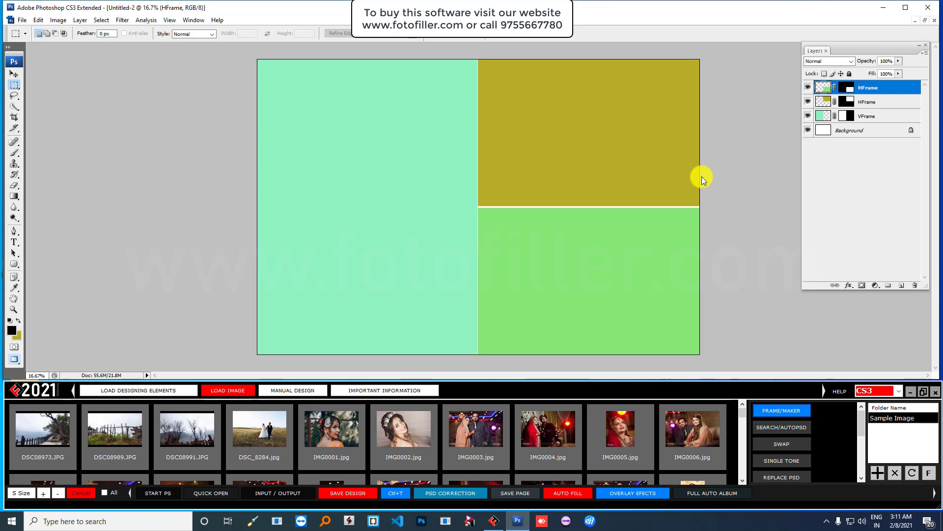
- Create a new 18x12 in page and make one large frame in its top-left area
click(22, 20)
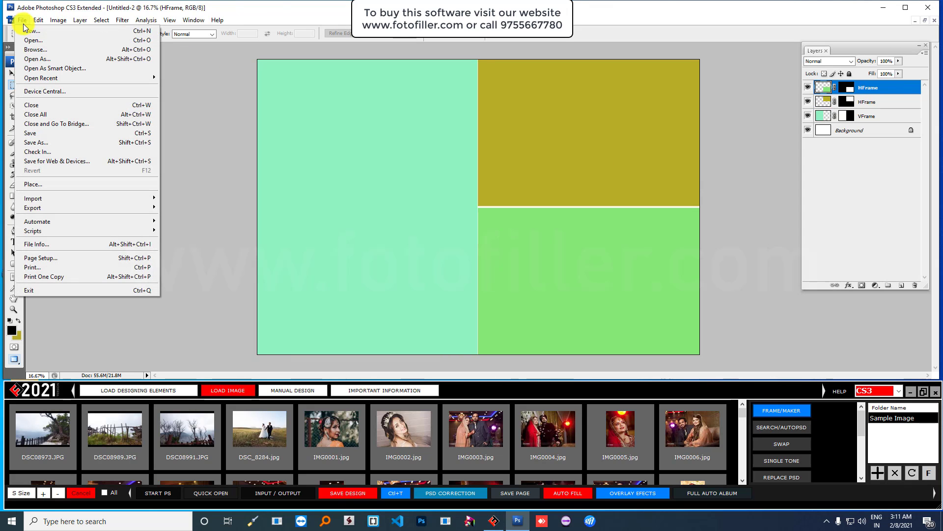
click(26, 32)
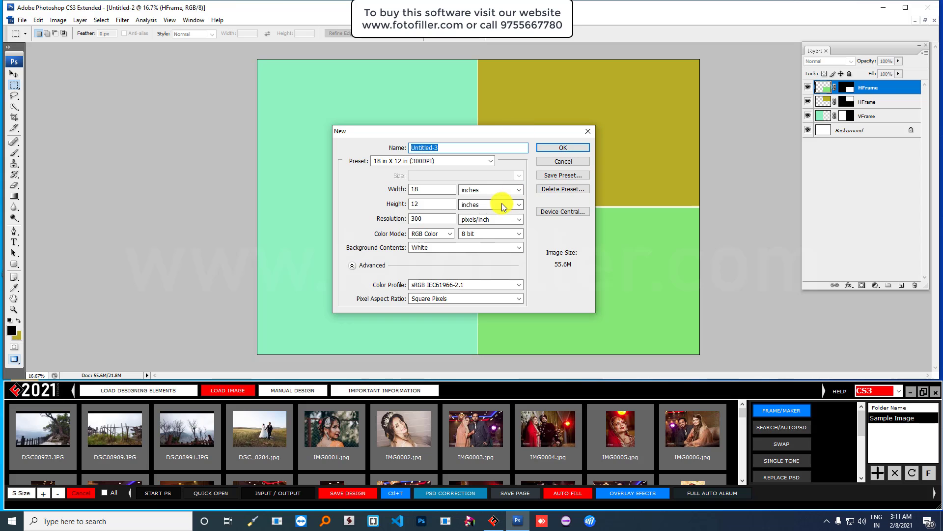
click(552, 147)
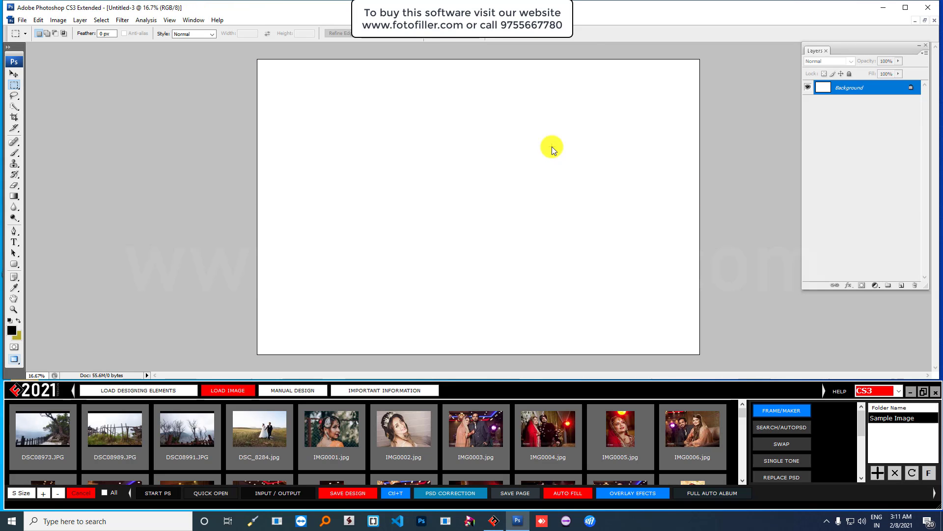
drag(246, 54, 527, 261)
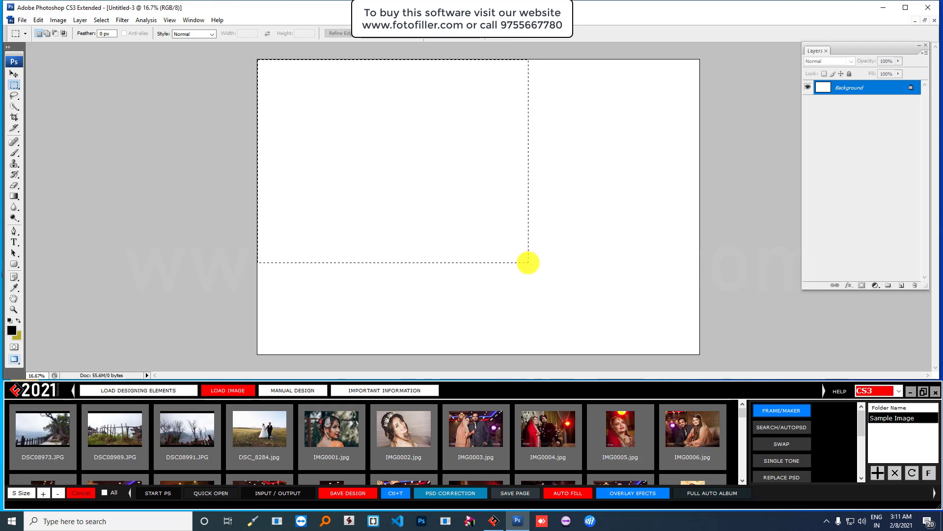
click(785, 414)
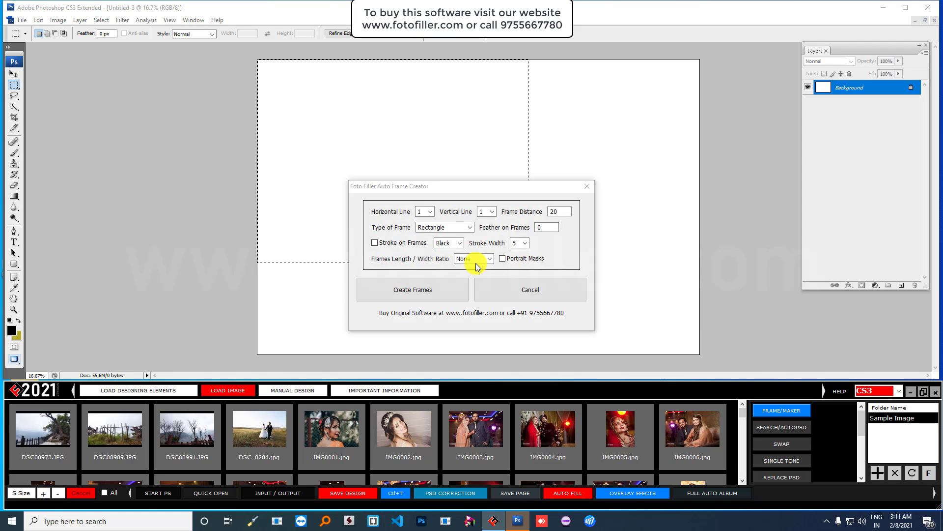
click(411, 290)
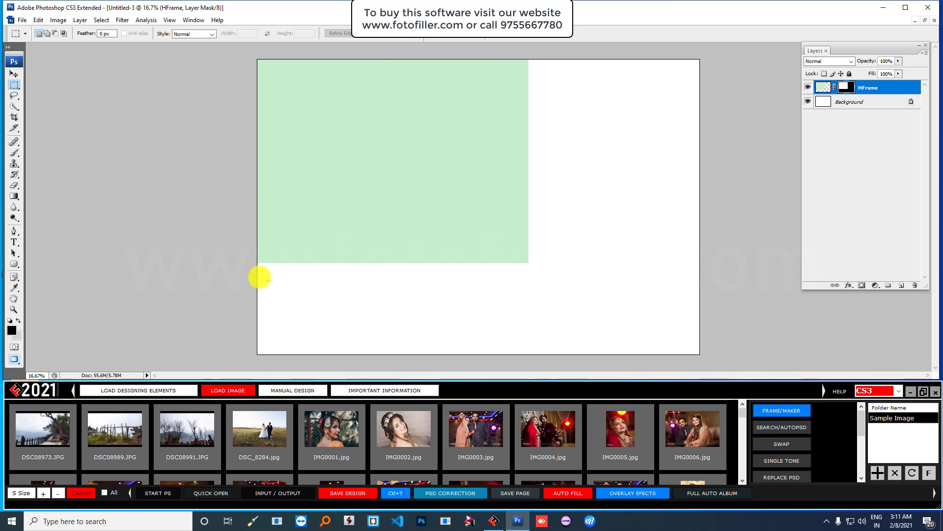
- Fill the strip below the large frame with two side-by-side frames using Horizontal Line 2
drag(253, 264, 529, 362)
click(782, 410)
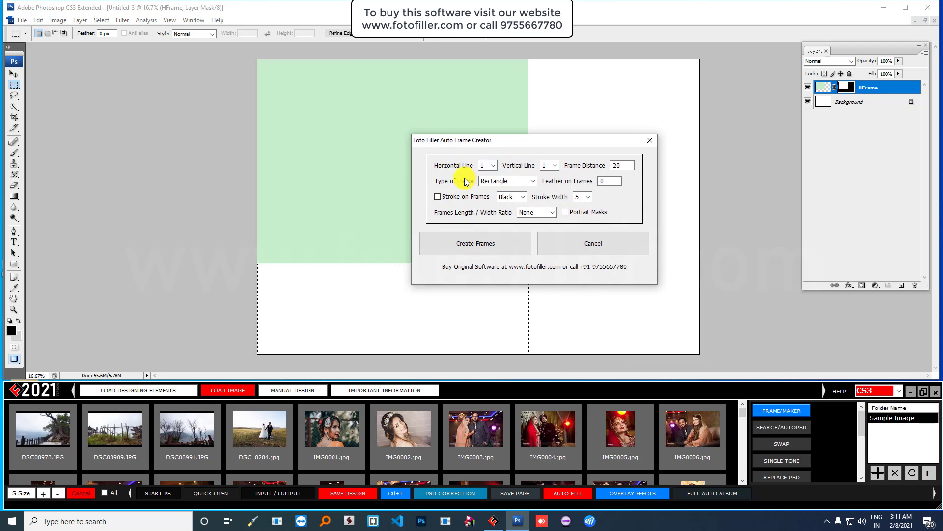
click(492, 166)
click(489, 183)
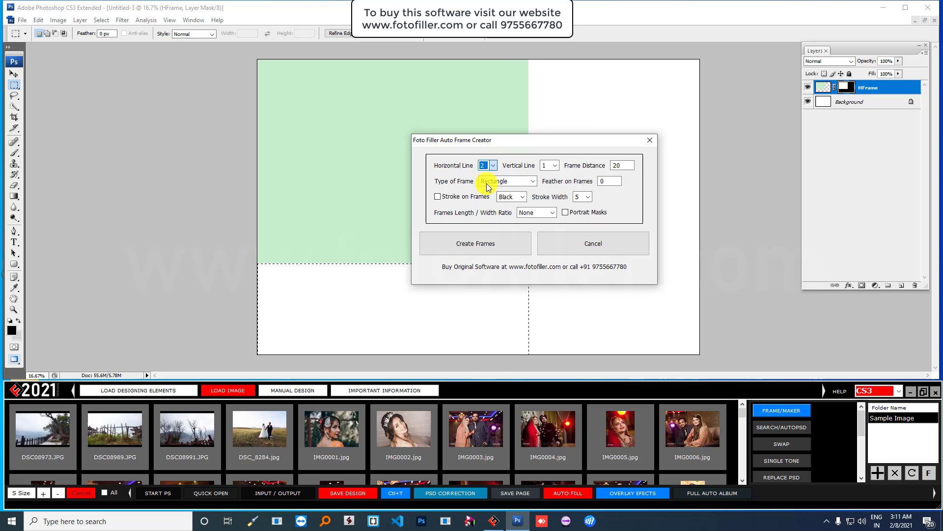
click(465, 242)
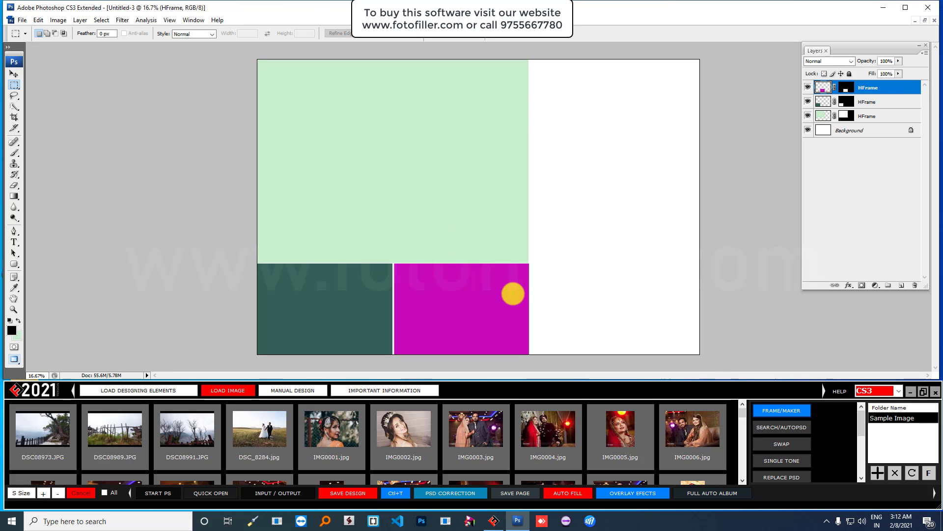
- Split the empty right strip into three stacked frames with Vertical Line 3
drag(532, 56, 708, 343)
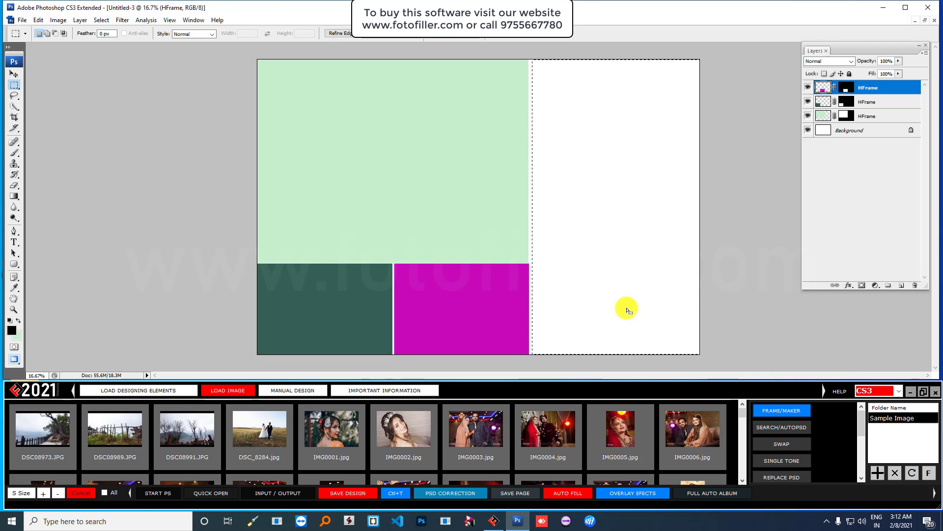
click(772, 408)
click(492, 211)
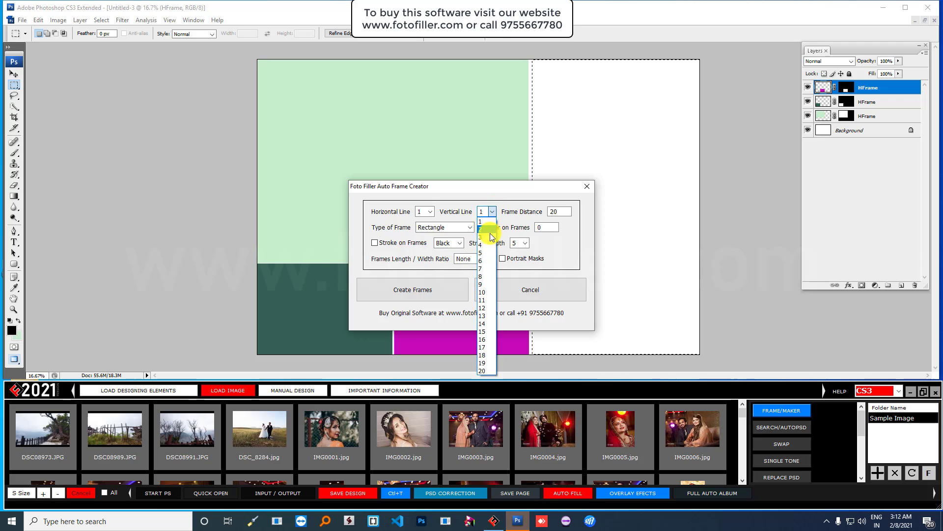
click(489, 237)
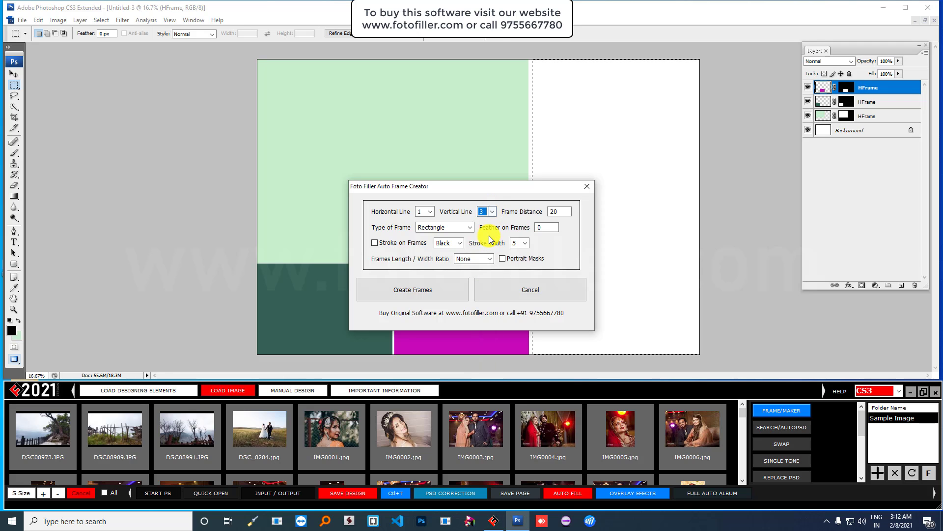
click(412, 290)
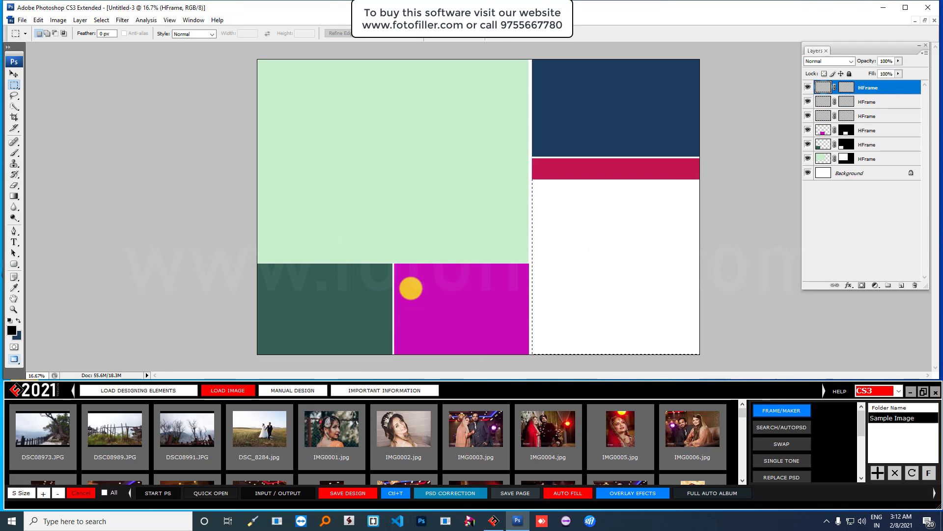
- Float Untitled-3 and Untitled-2, spread the windows apart, and bring Untitled-1 to the front
click(926, 24)
drag(379, 64, 562, 63)
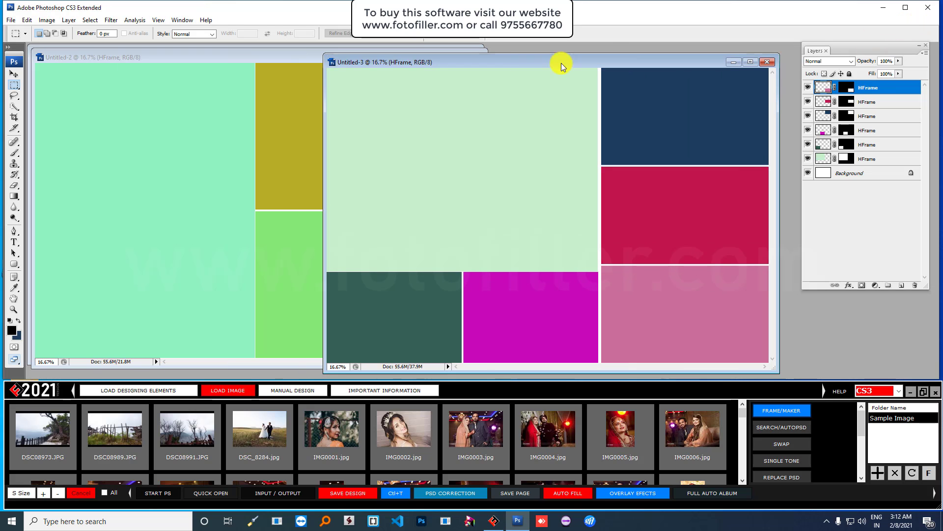
double_click(270, 55)
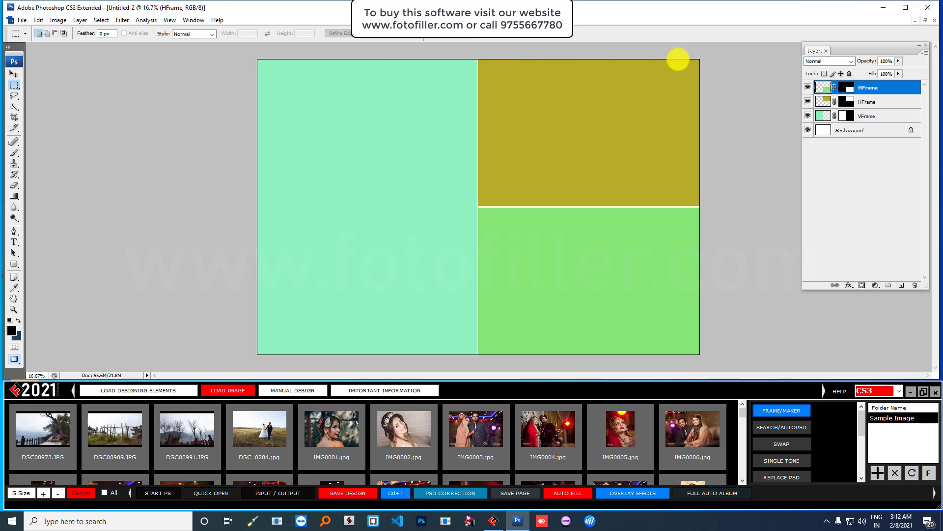
click(925, 23)
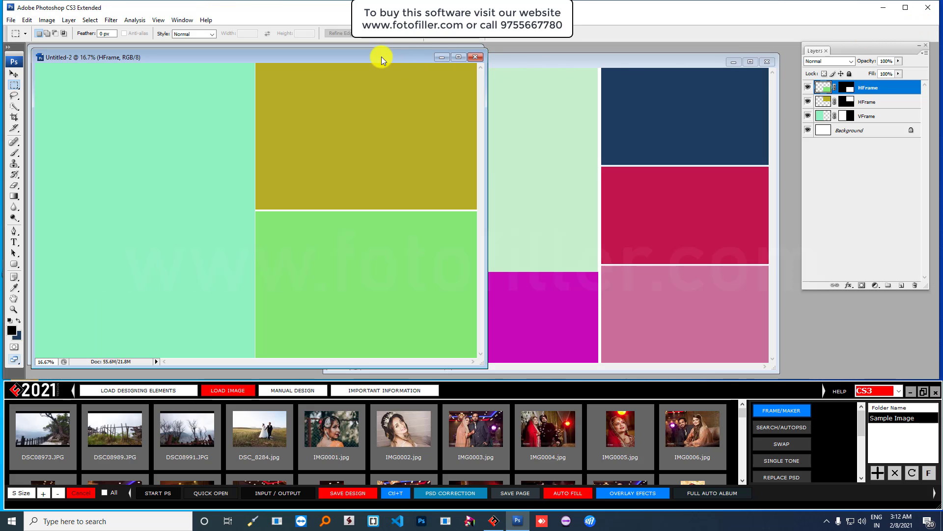
drag(381, 57, 572, 80)
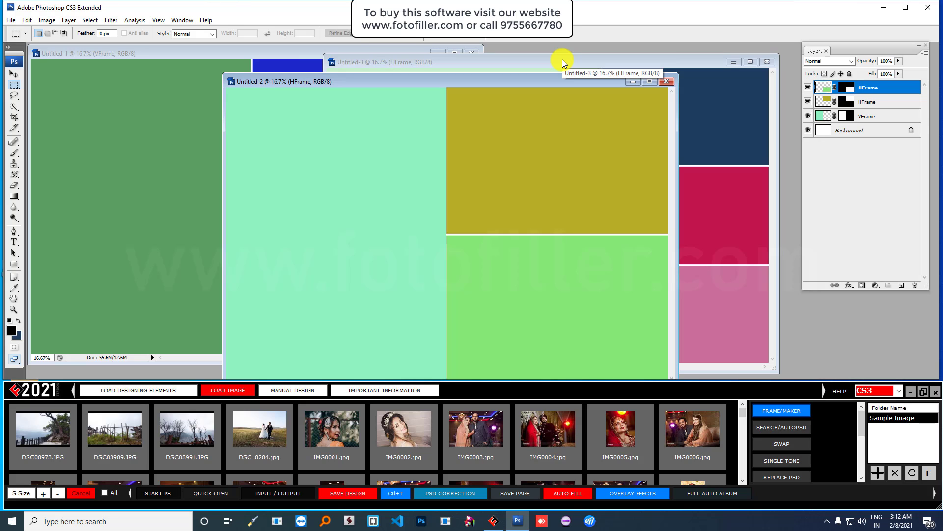
click(562, 60)
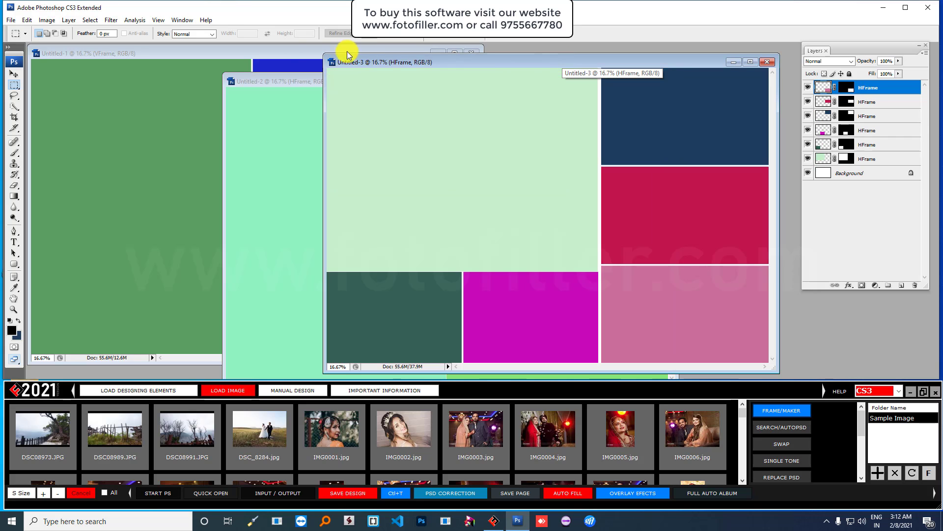
click(300, 50)
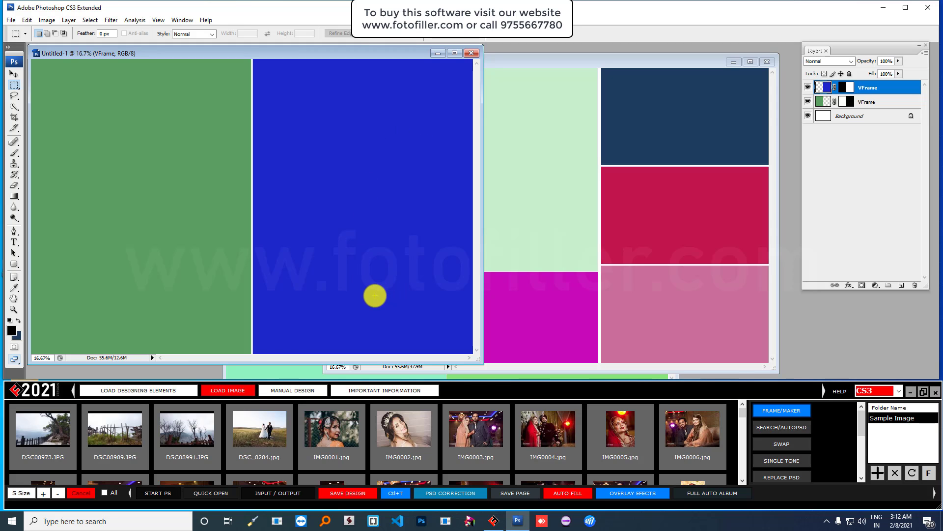
- Load the PSD Frames (Normal) folder in the design elements panel, then reactivate Untitled-1
click(168, 389)
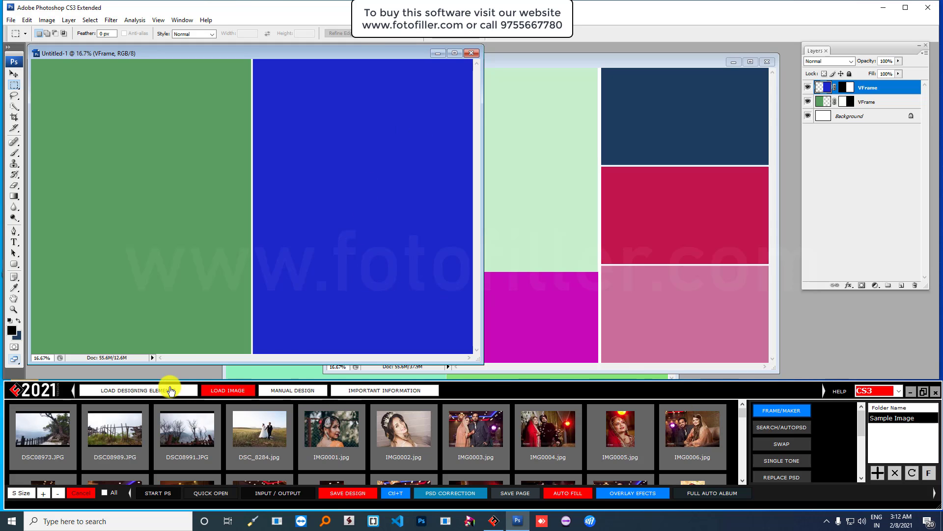
click(924, 473)
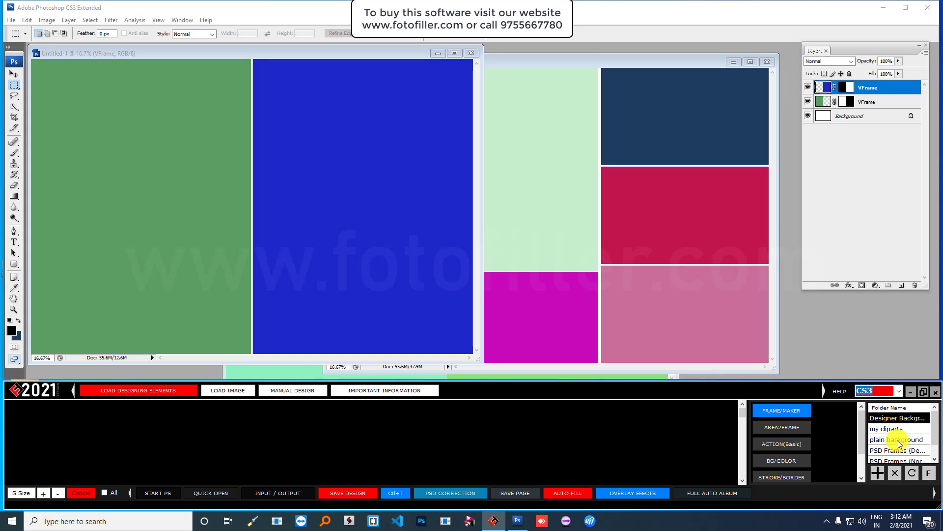
click(891, 451)
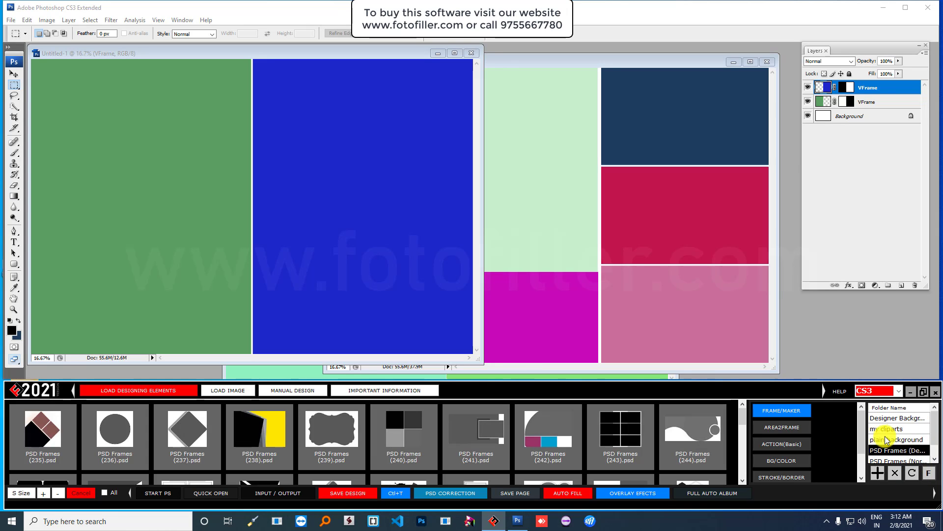
scroll(895, 443, down, 1)
click(896, 439)
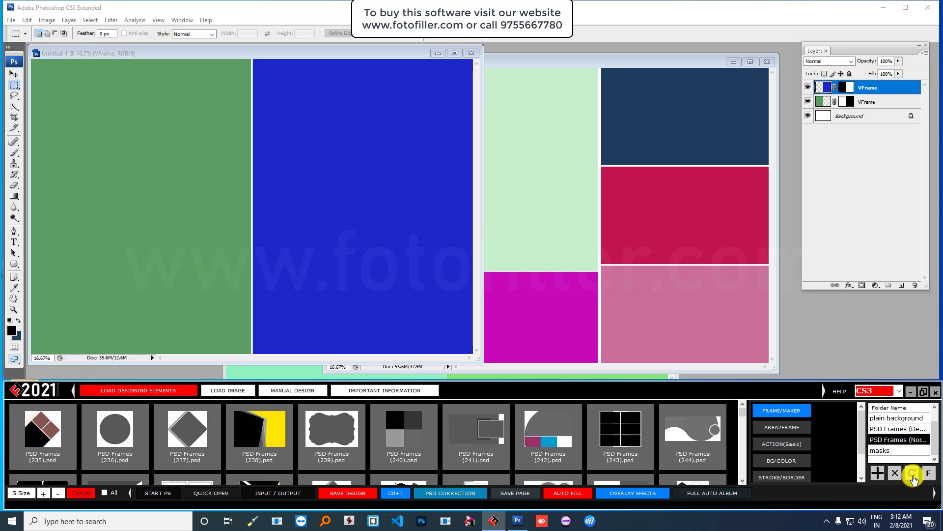
scroll(902, 438, up, 1)
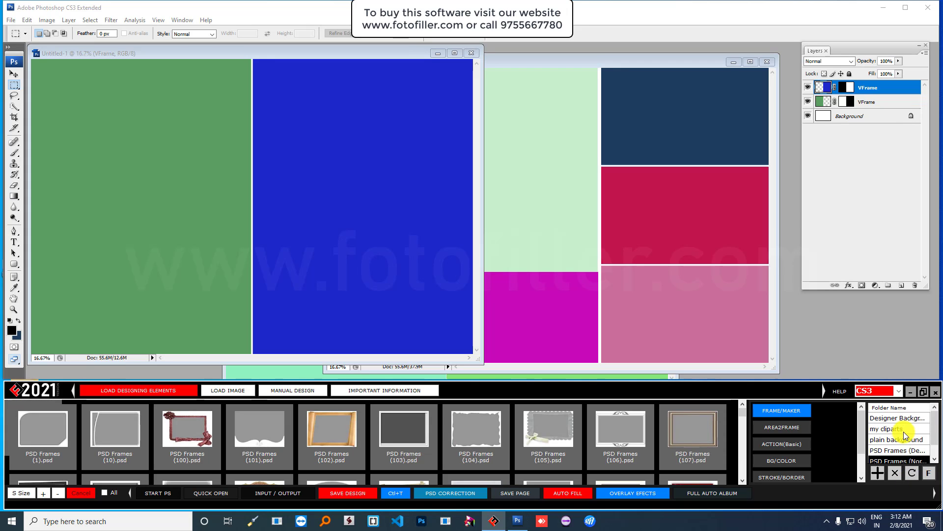
click(284, 53)
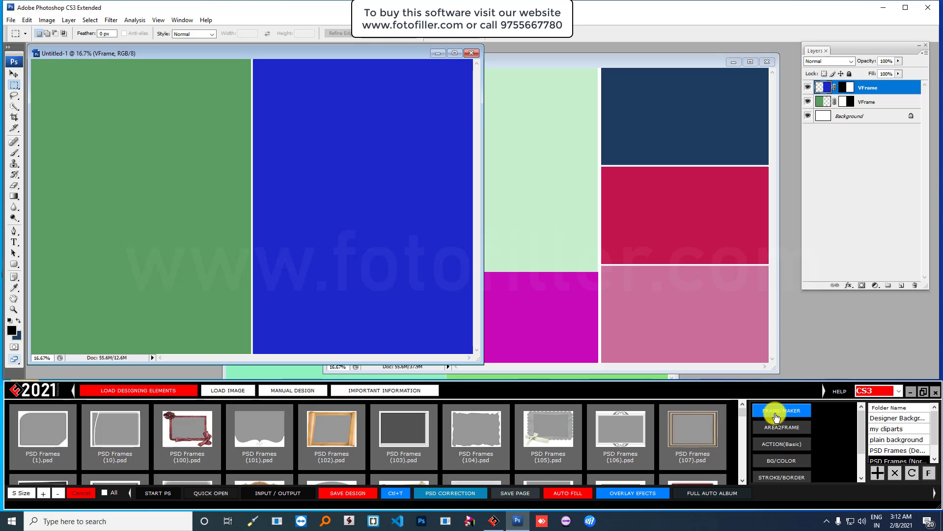
- Create a new 18x12 in page, maximize it, and make its left half one frame
click(12, 22)
click(16, 31)
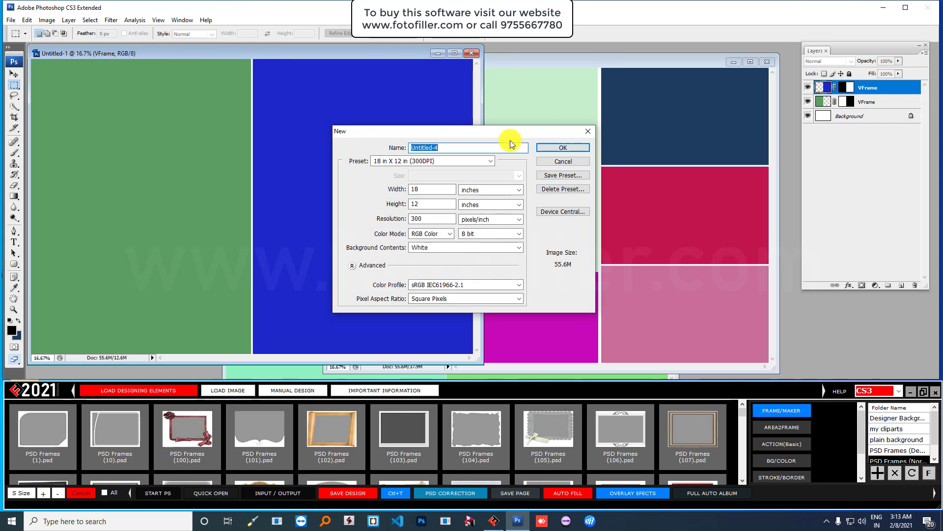
click(569, 149)
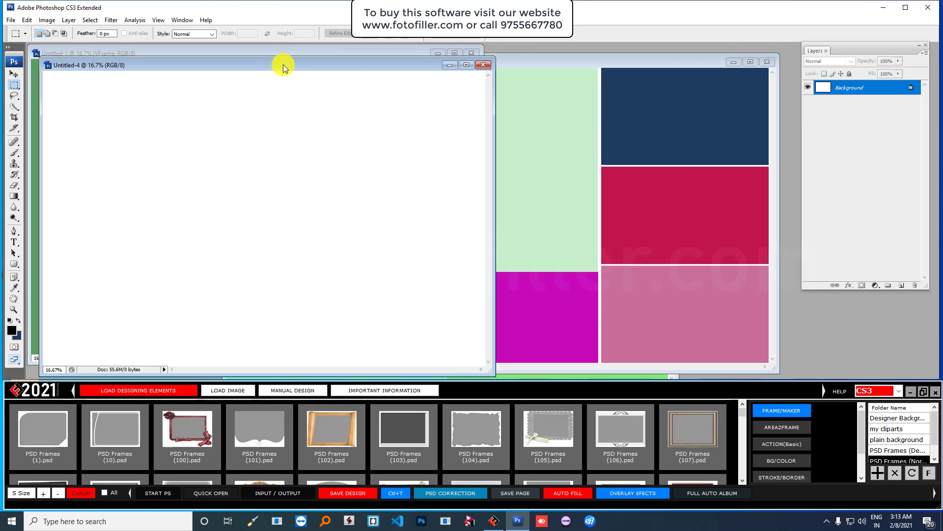
drag(283, 64, 484, 58)
double_click(484, 58)
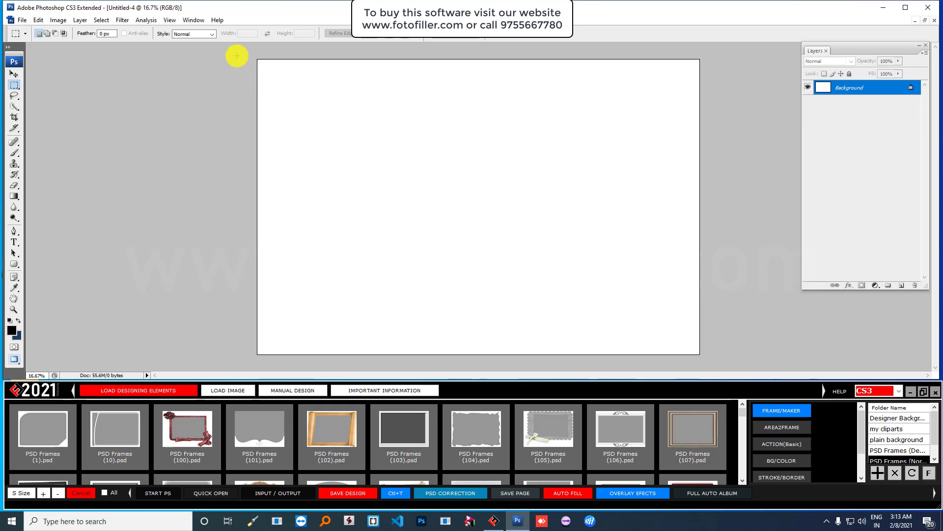
drag(236, 56, 480, 370)
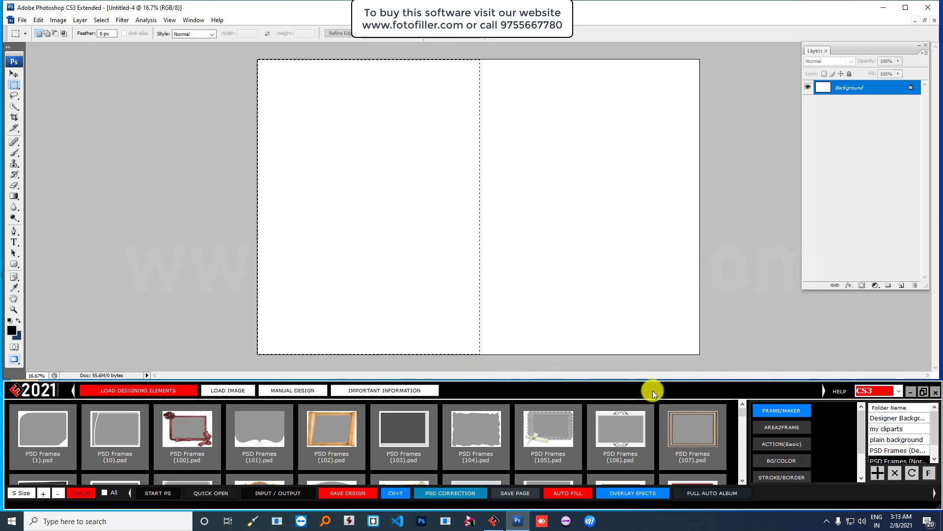
click(786, 410)
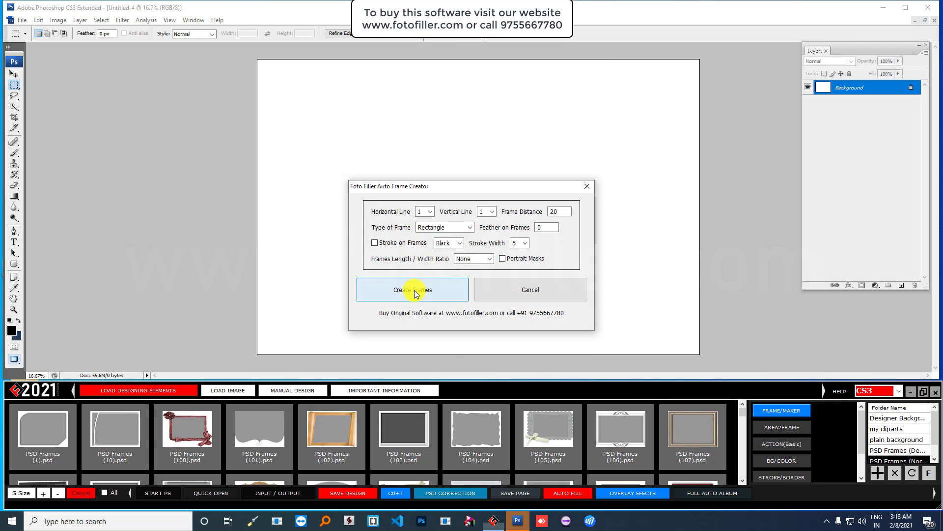
click(414, 290)
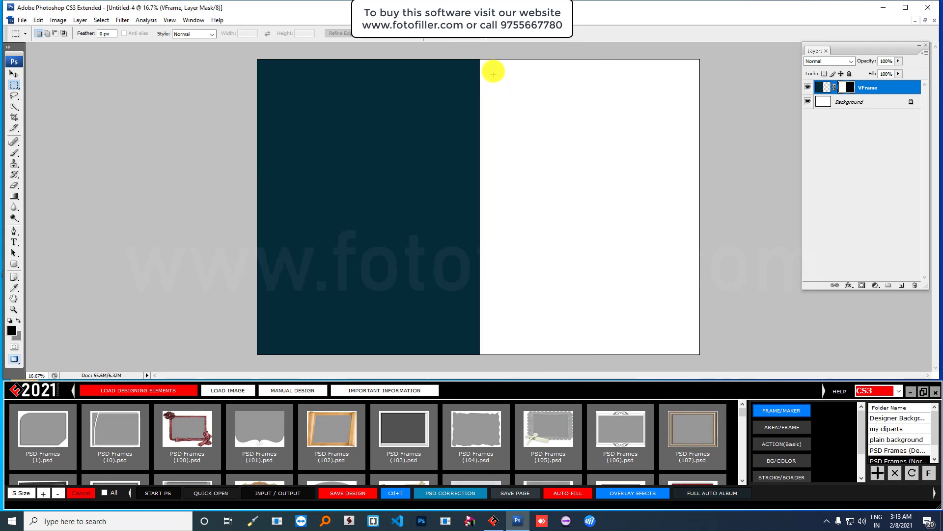
- Split the right half into two stacked frames with Vertical Line 2, Feather 100, stroke width 5
drag(488, 72, 682, 339)
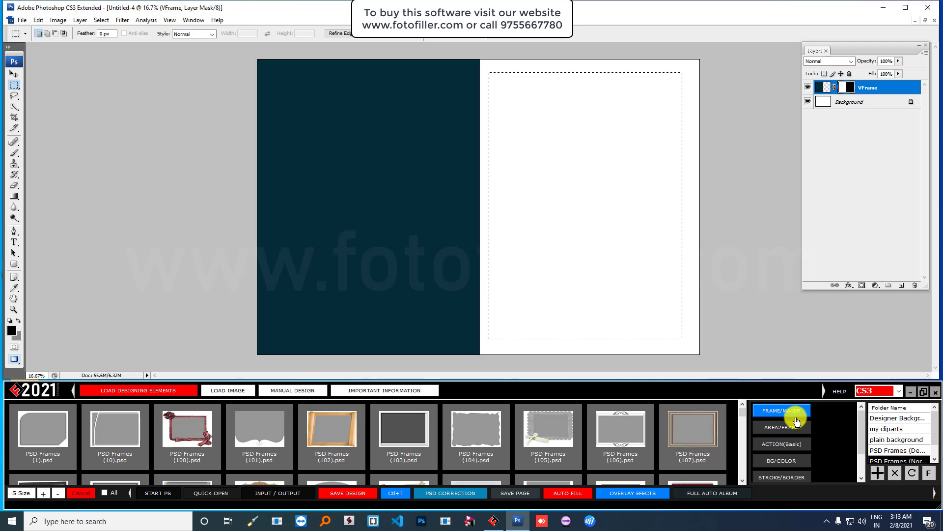
click(781, 410)
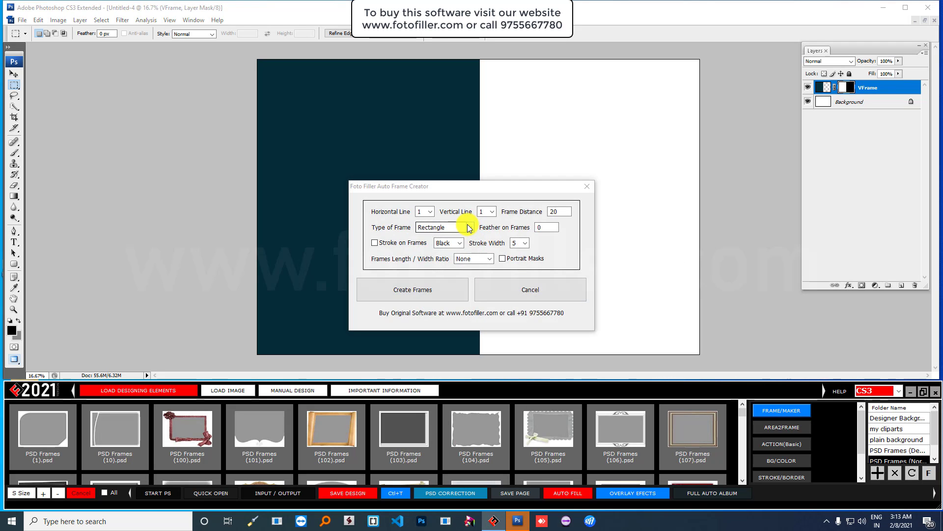
click(486, 211)
click(486, 232)
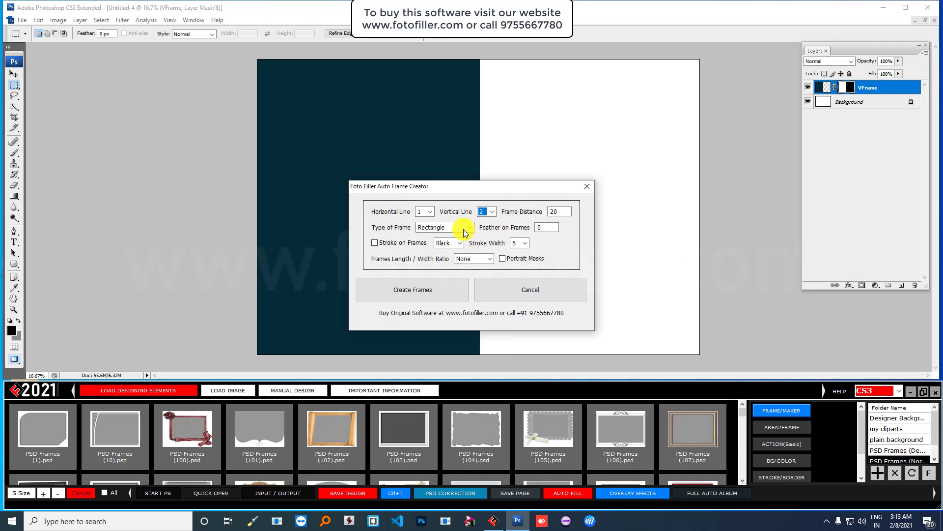
click(538, 228)
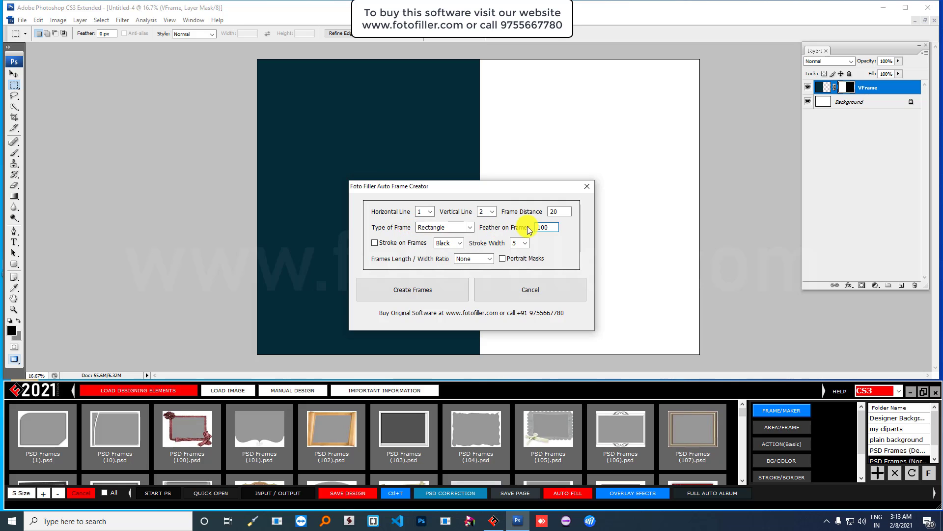
click(455, 245)
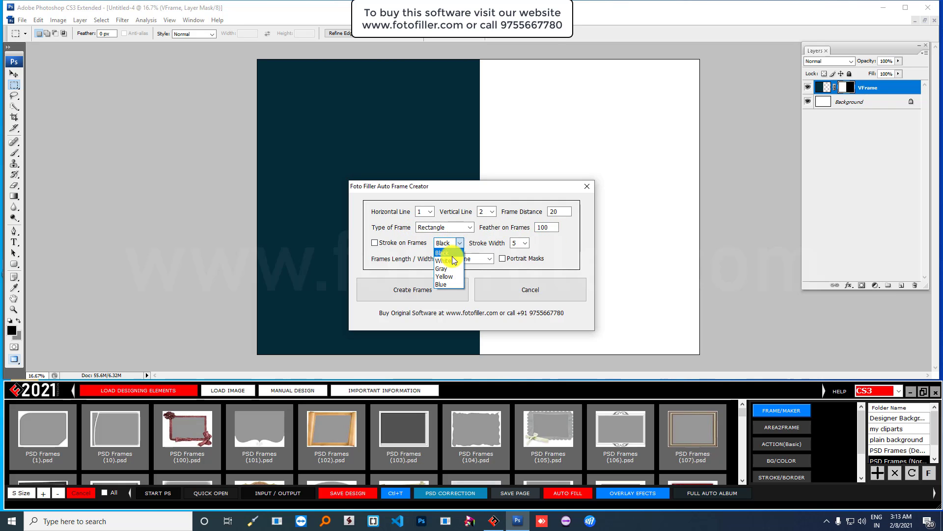
click(529, 244)
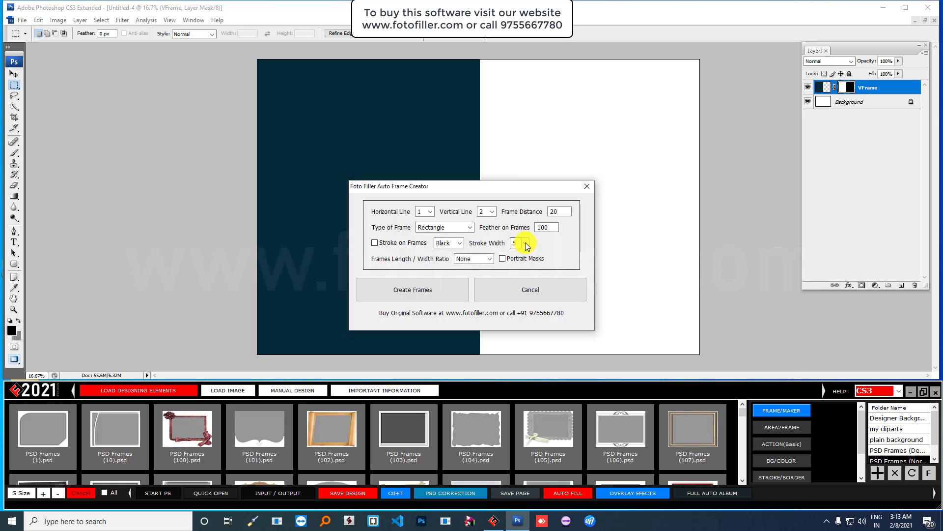
click(527, 244)
click(525, 244)
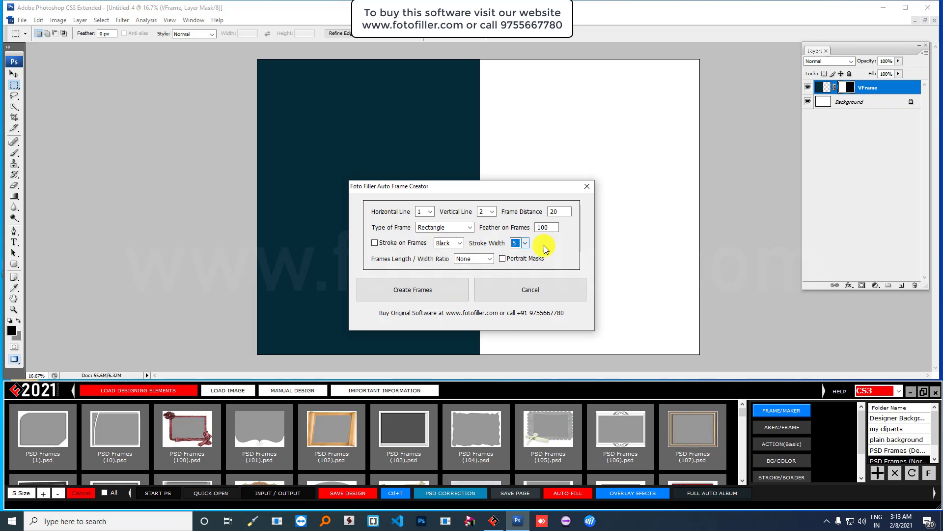
click(407, 291)
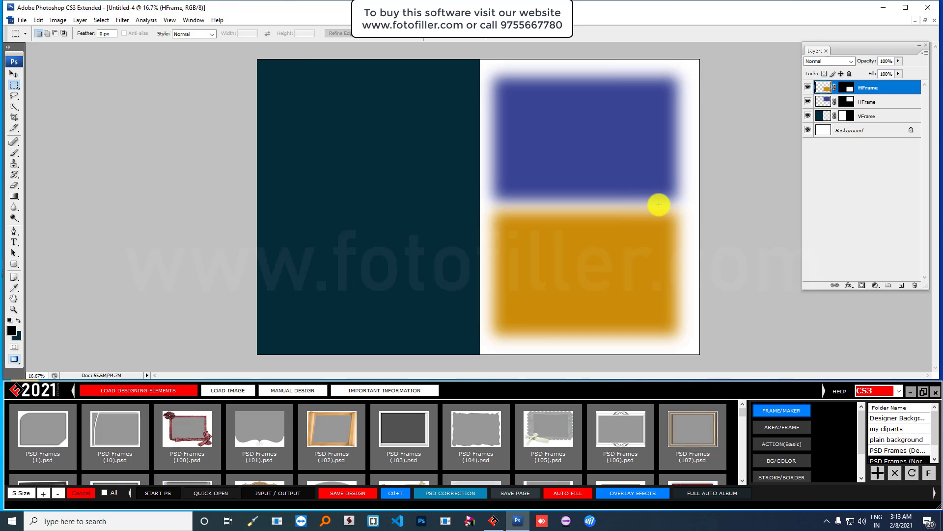
- Float and move the Untitled-4 window, then bring up AUTO FILL from the LOAD IMAGE tab
click(924, 20)
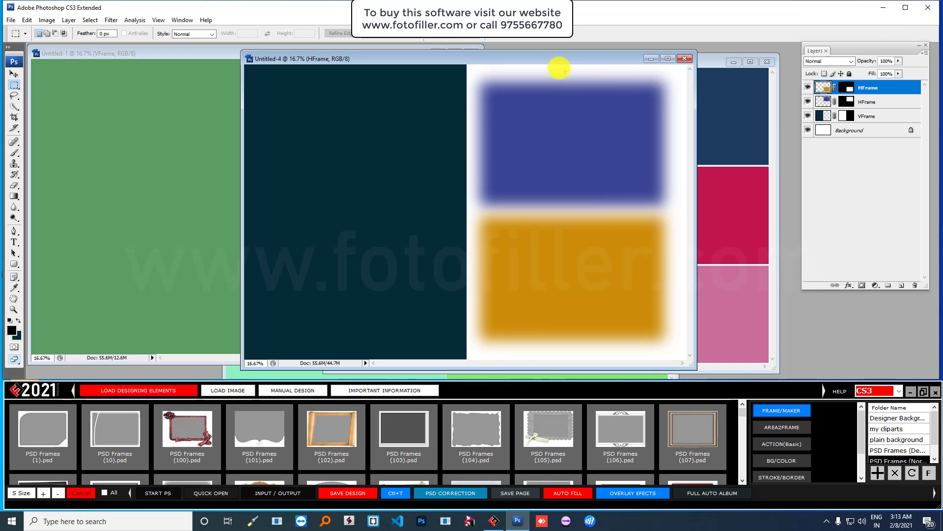
drag(552, 58, 629, 75)
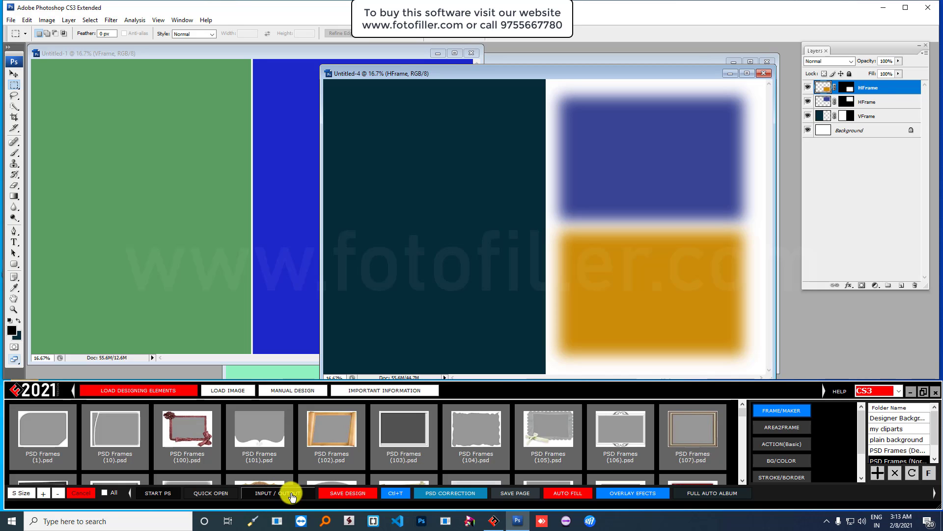
click(231, 391)
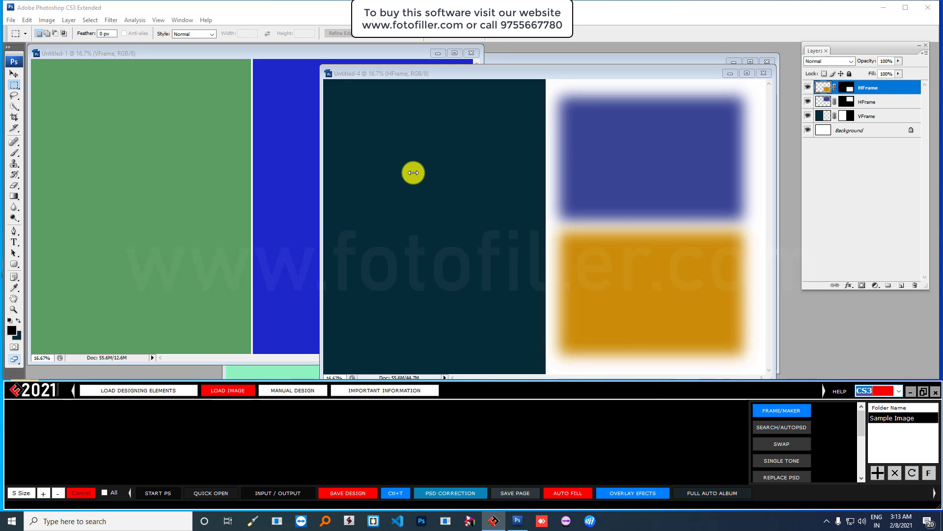
click(566, 494)
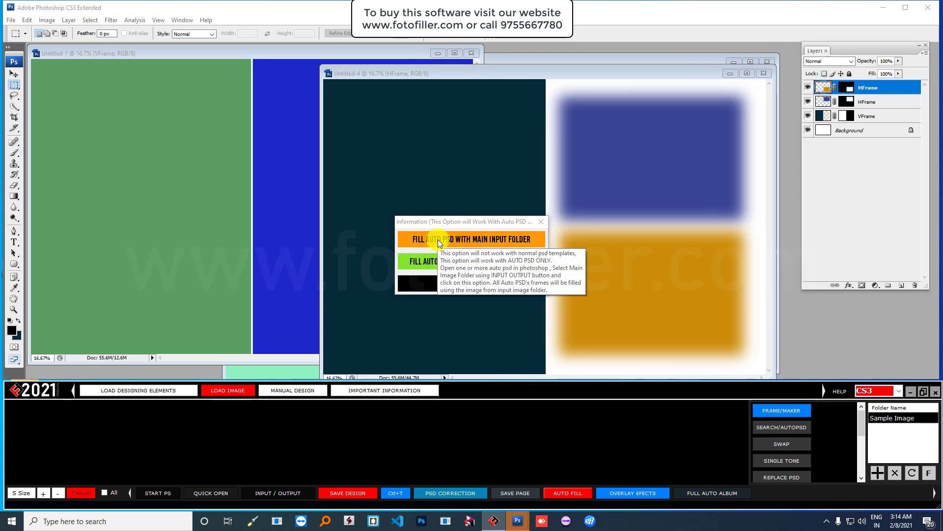
- Auto-fill all four pages from the main input folder, then review Untitled-3, Untitled-2 and Untitled-1
click(468, 237)
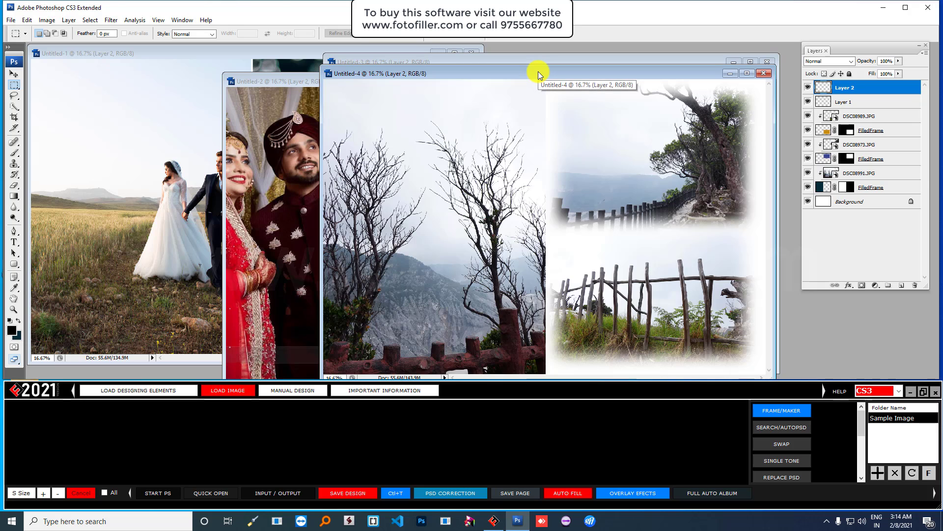
drag(538, 71, 633, 76)
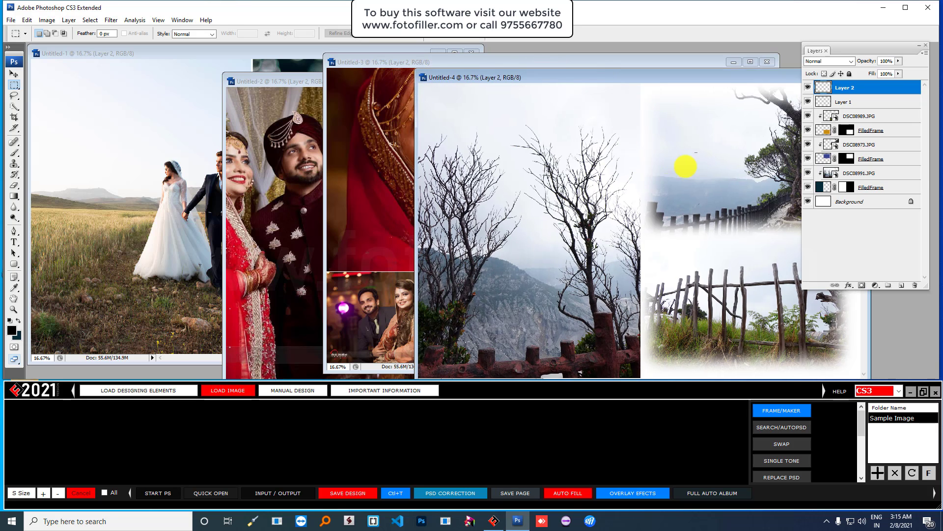
click(420, 60)
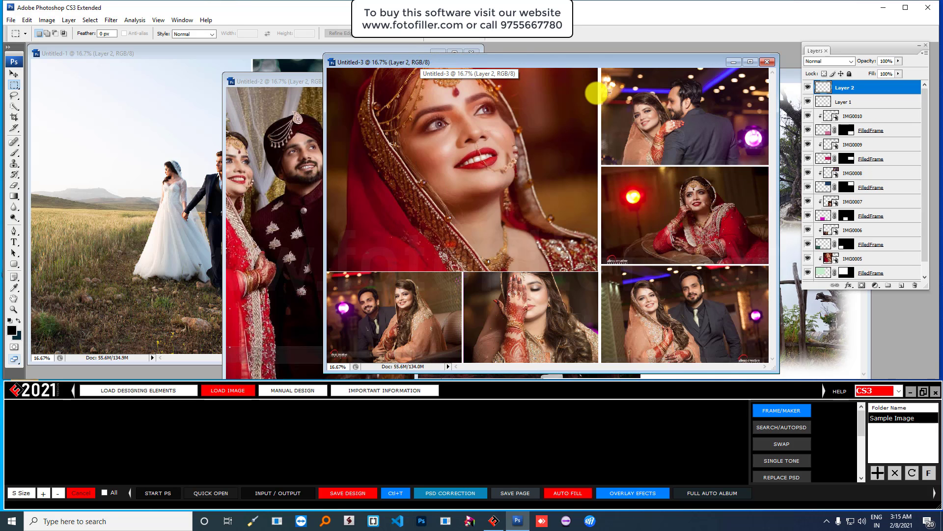
click(284, 79)
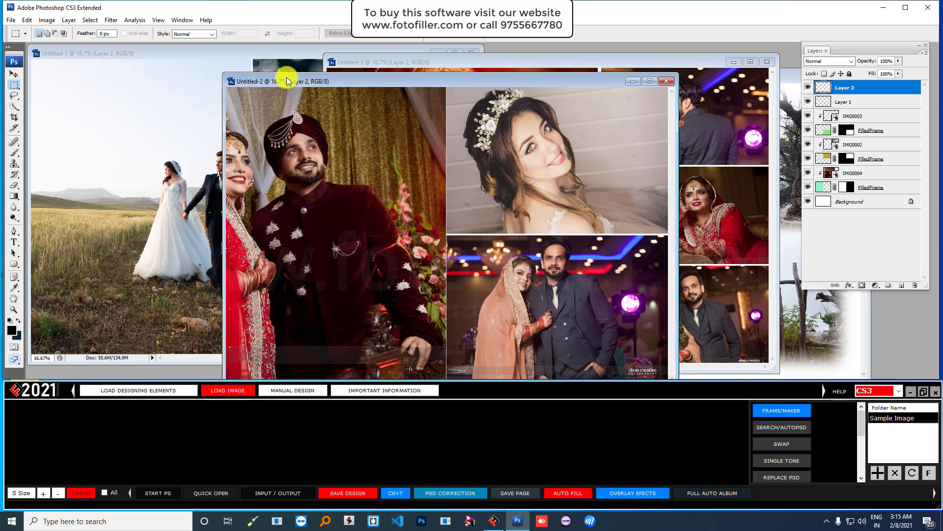
click(248, 51)
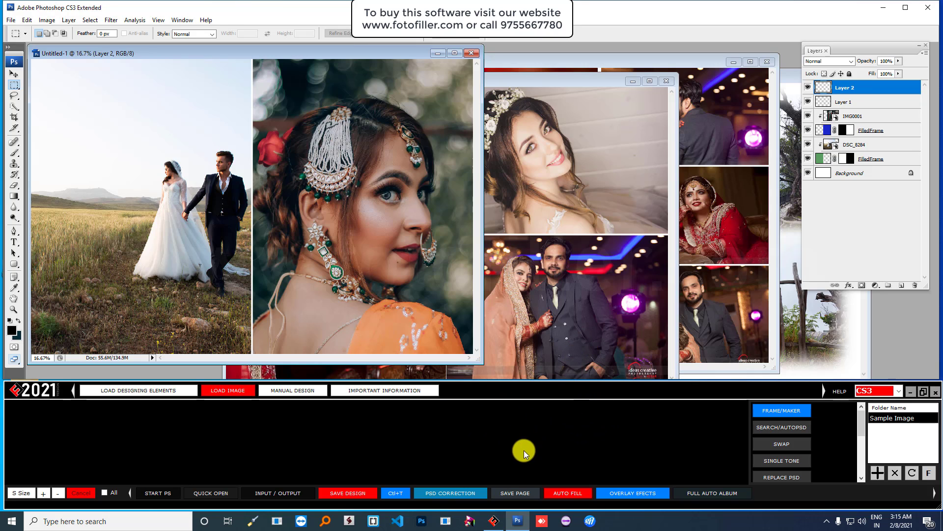
- Save all four open pages as AlbumPage_0001 to AlbumPage_0004 in JPG and PSD
click(515, 495)
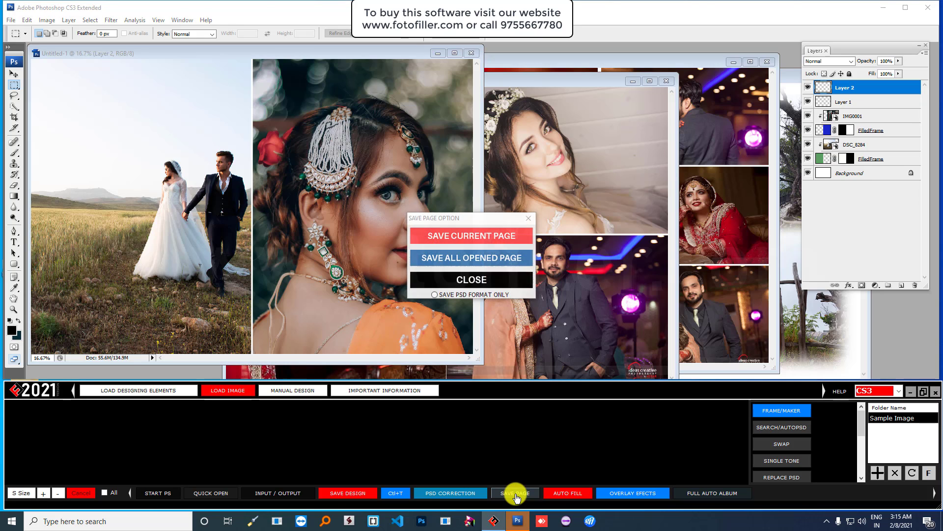
click(482, 258)
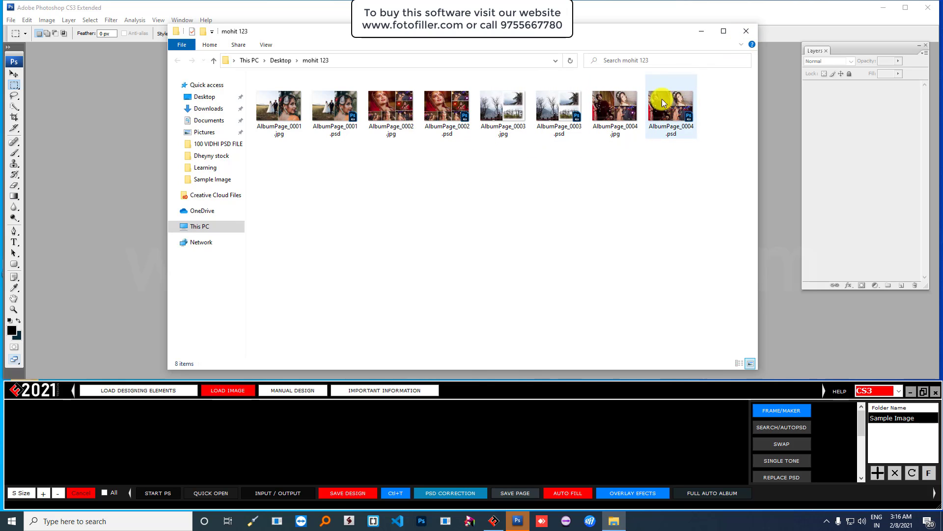
- Close the saved album pages folder and reload the Sample Image thumbnails IMG0011–IMG0021
click(746, 33)
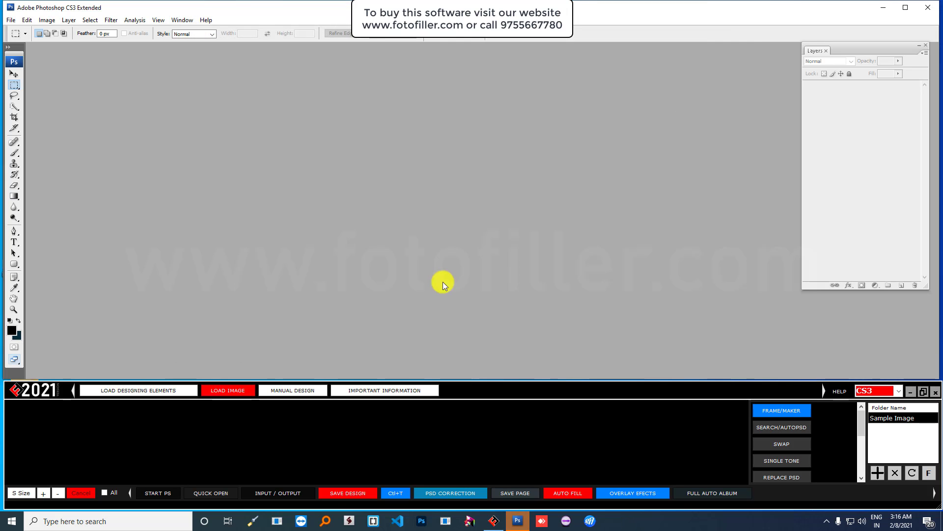
click(231, 391)
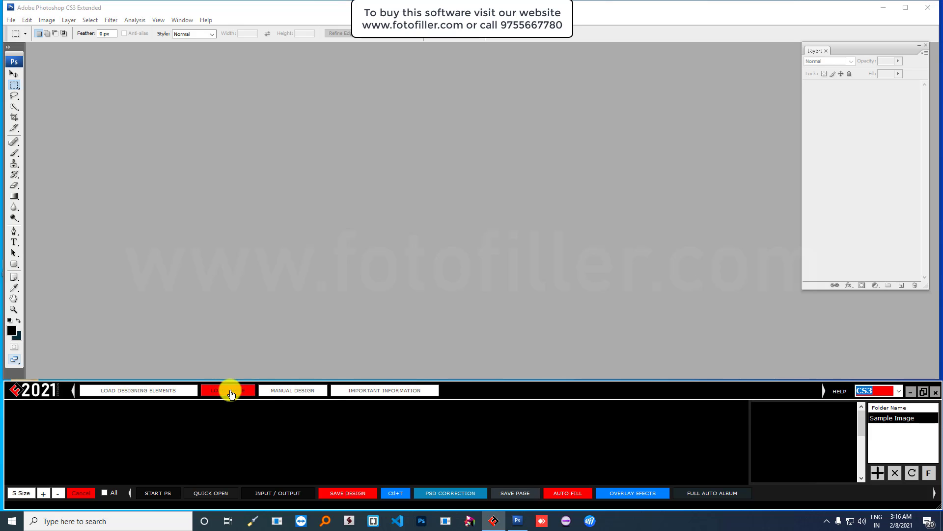
click(911, 473)
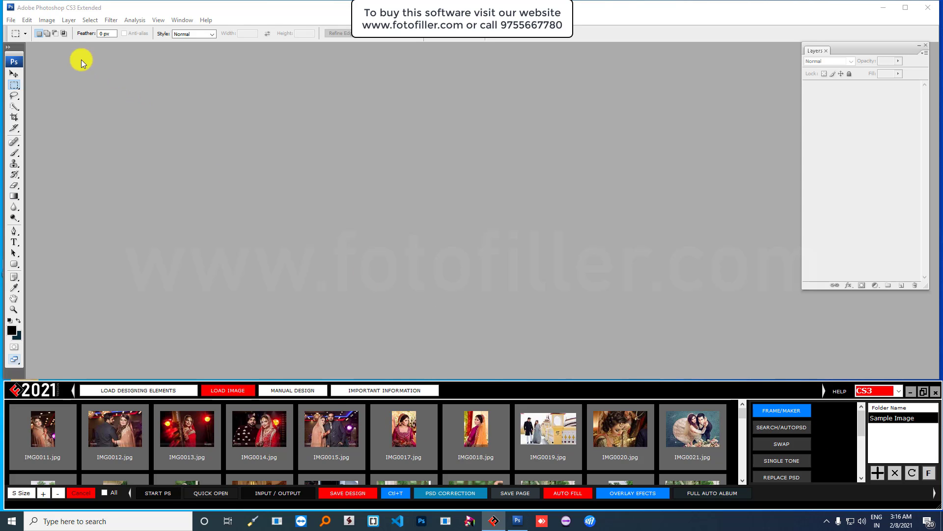
click(11, 19)
- Create a new blank document from the 36 x 12 inch, 300 DPI preset
click(20, 30)
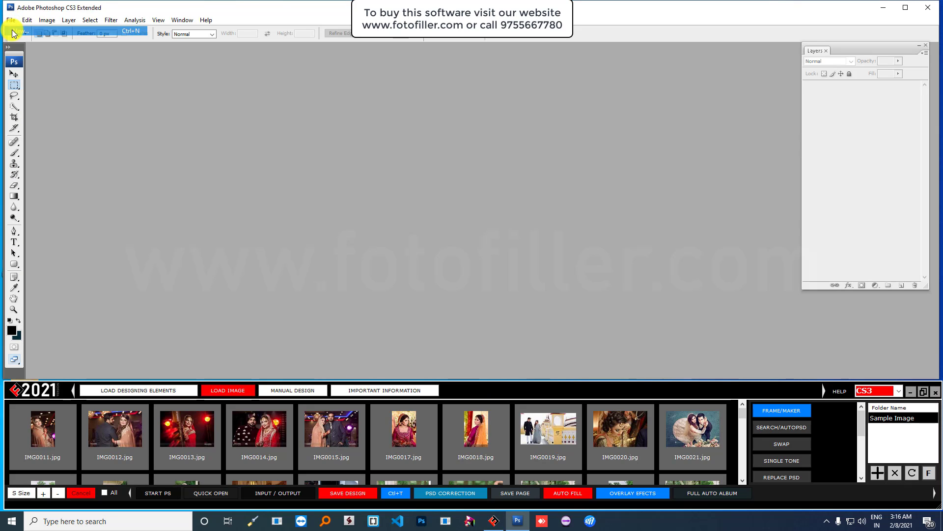
click(443, 161)
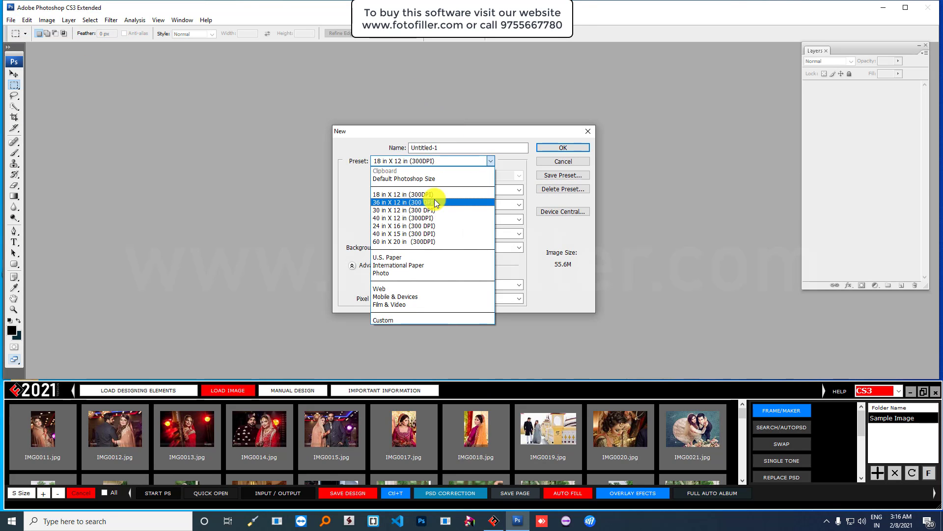
click(435, 200)
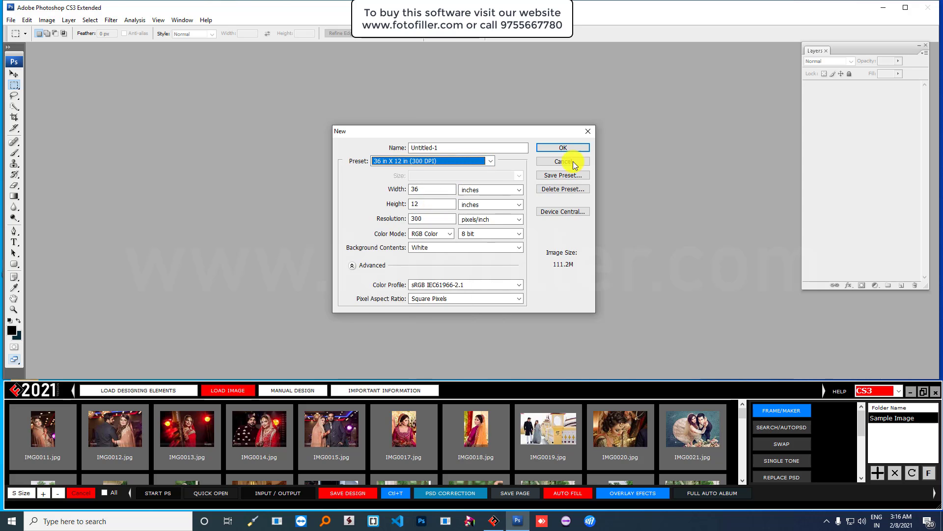
click(558, 146)
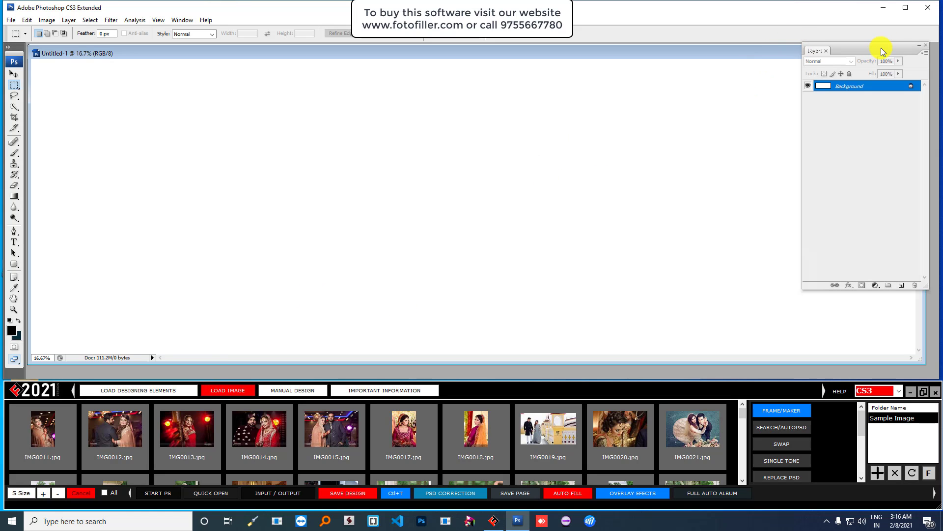
- Dock the Layers panel on the right edge and maximize the Untitled-1 window
drag(882, 50, 939, 53)
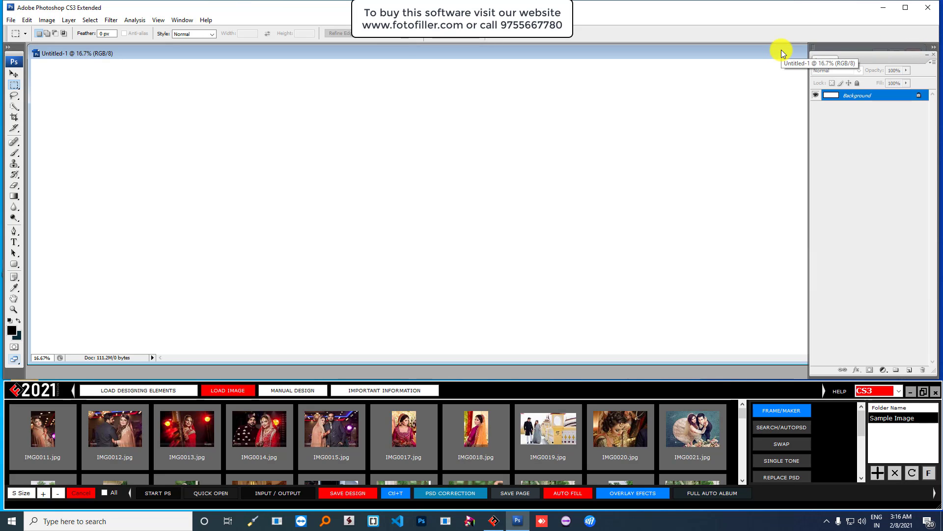
drag(887, 57, 904, 54)
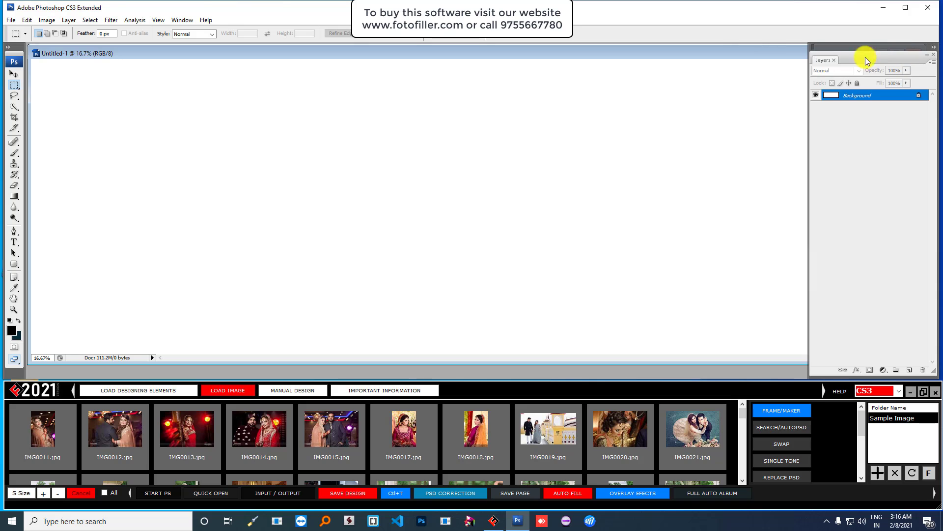
double_click(752, 51)
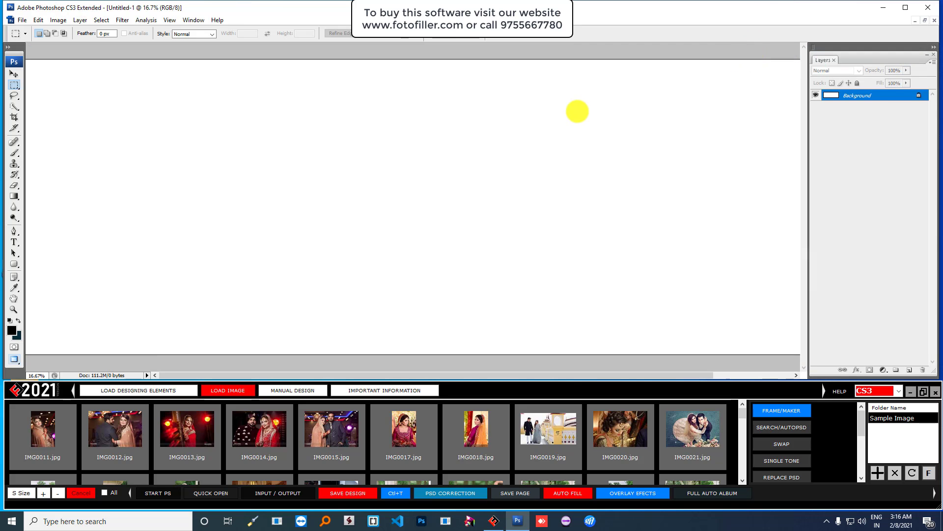
- Fit the canvas in the window and pick IMG0011, IMG0015, then IMG0017.jpg
key(ctrl+0)
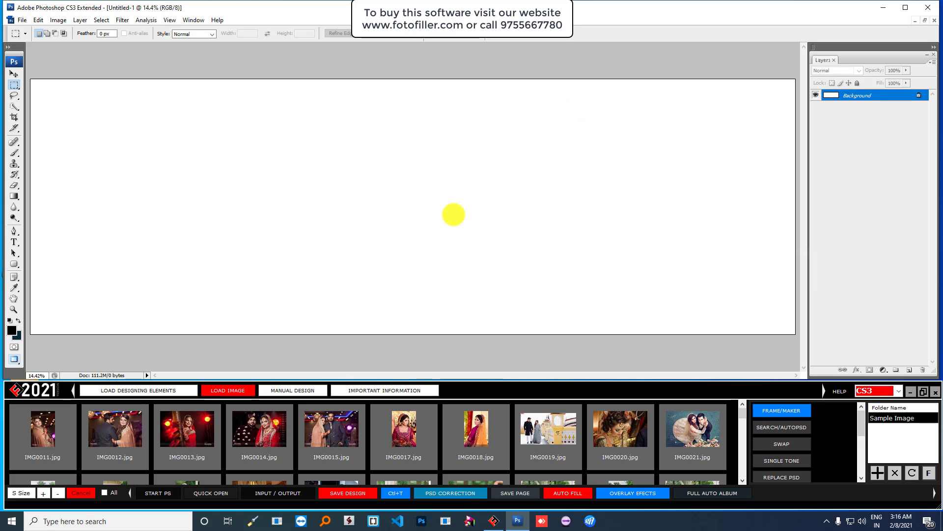
click(51, 427)
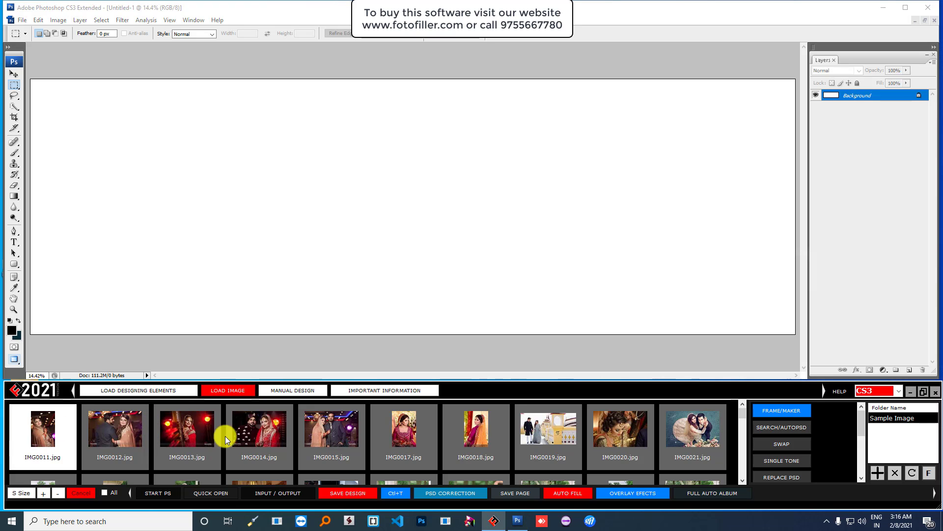
click(328, 438)
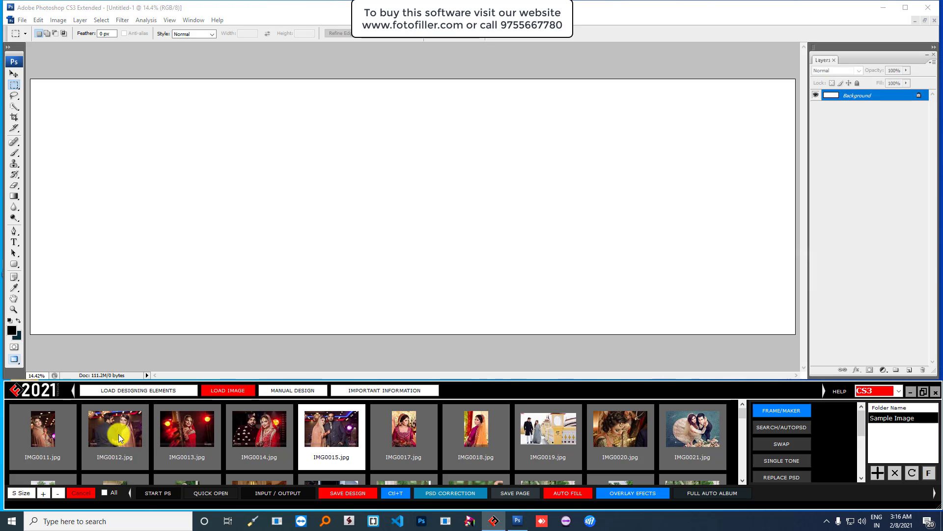
click(401, 434)
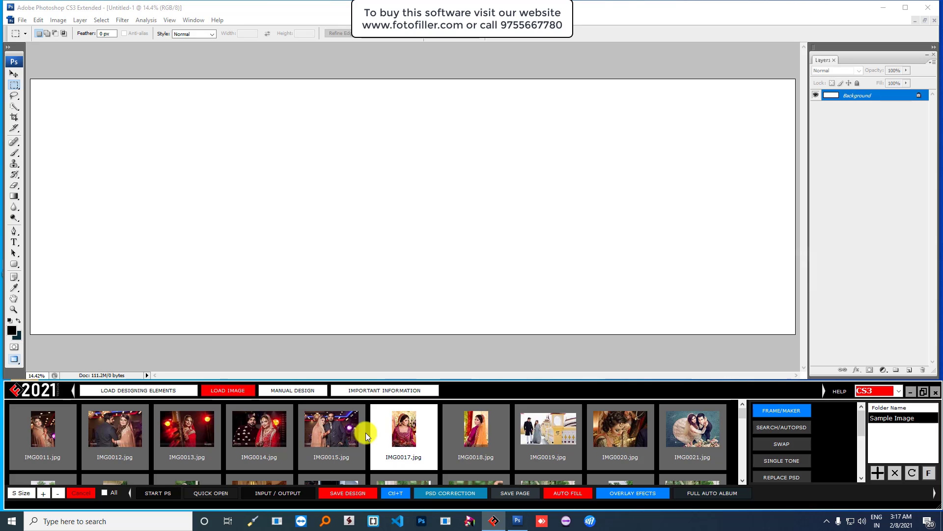
- Frame the selected left half with Horizontal Line 2 and Vertical Line 2, then reselect IMG0011 and IMG0017
click(65, 85)
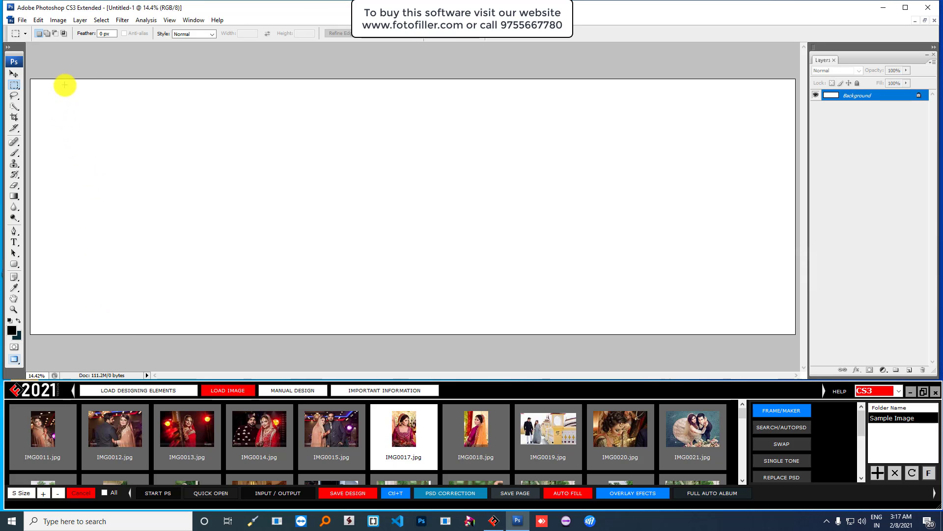
drag(32, 70, 417, 330)
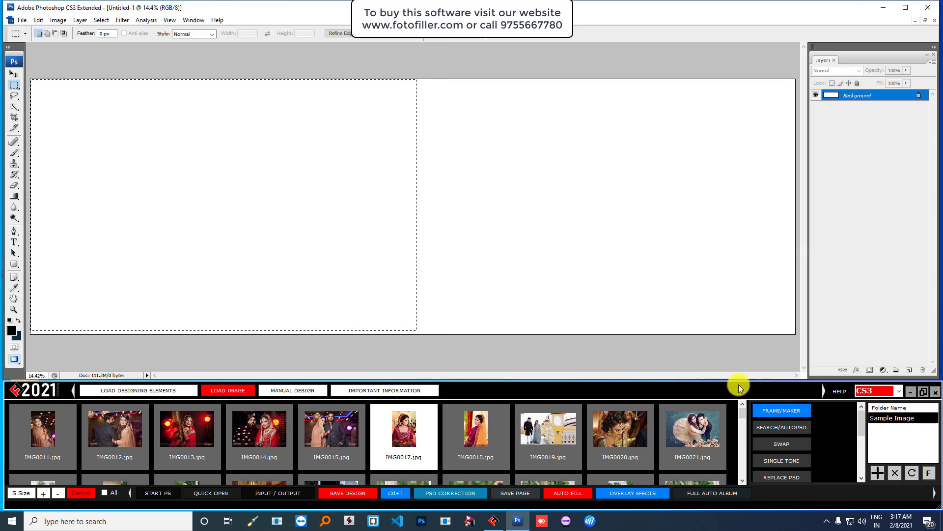
click(764, 414)
click(427, 212)
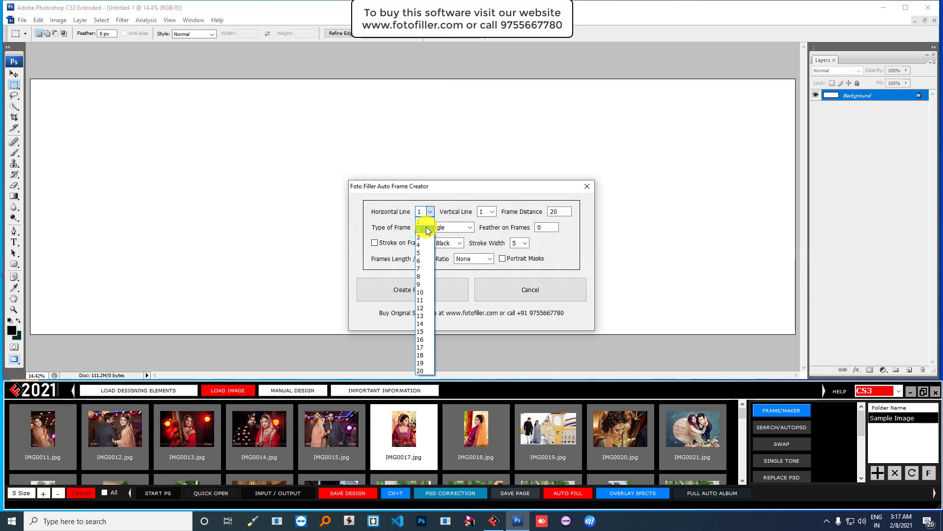
click(427, 229)
click(483, 212)
click(485, 227)
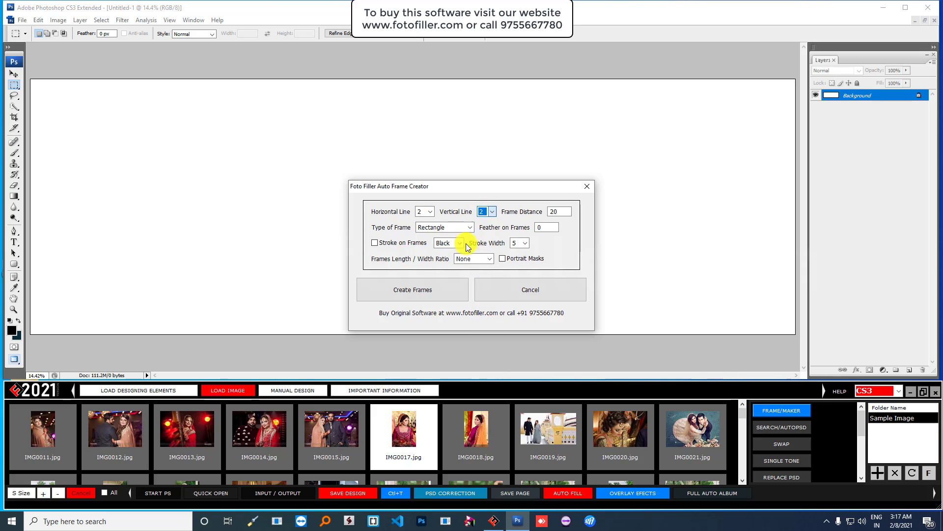
click(413, 289)
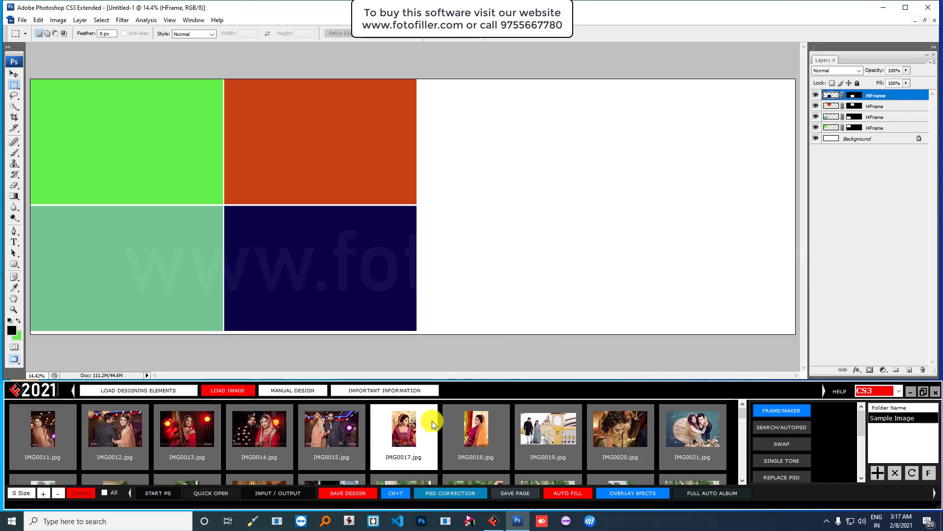
click(52, 429)
click(393, 435)
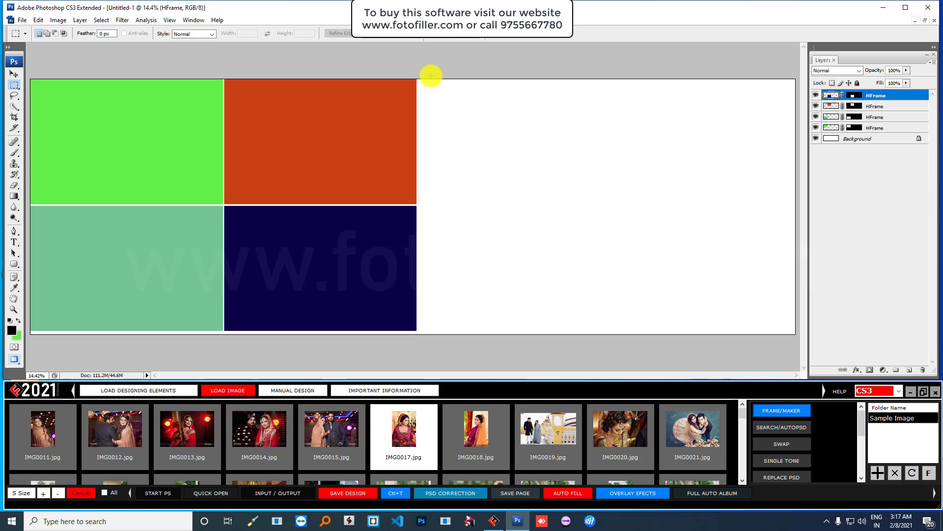
- Select the right half and create frames with Horizontal Line 2, Vertical Line 1
drag(424, 74, 811, 342)
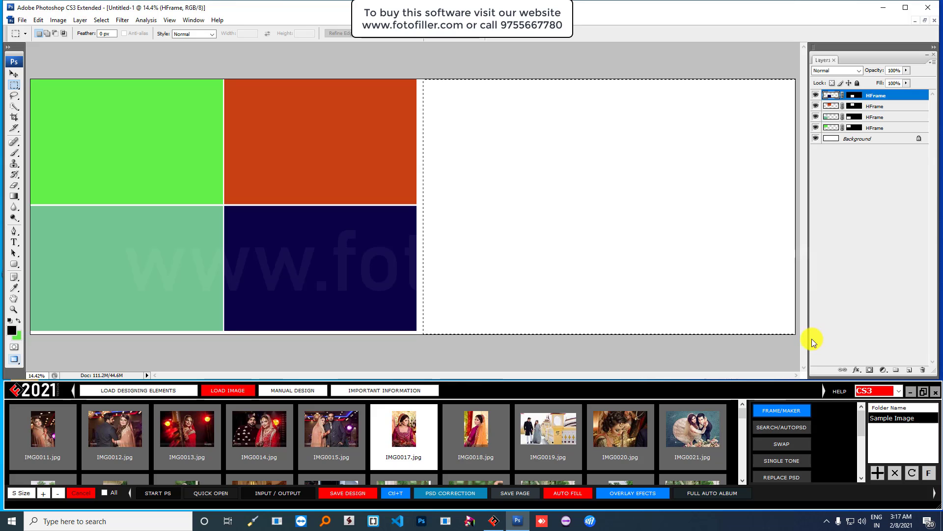
click(770, 411)
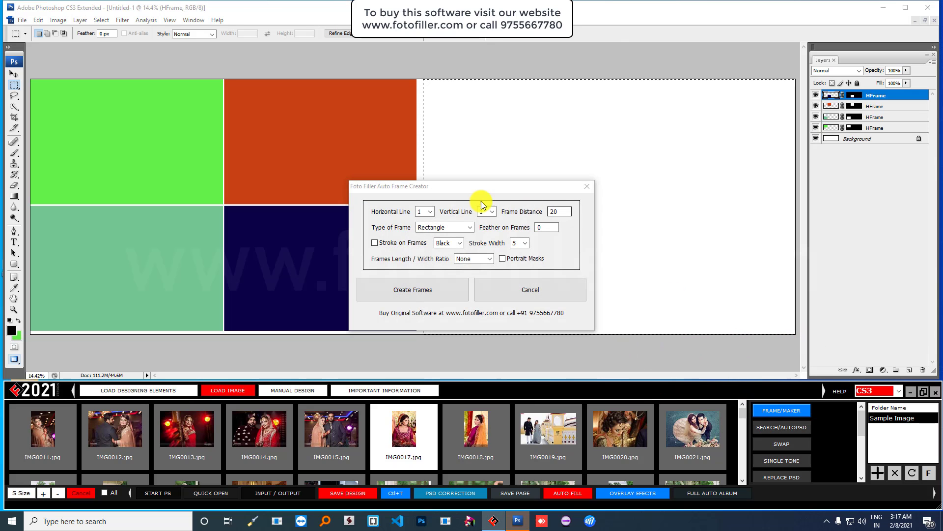
click(430, 212)
click(420, 229)
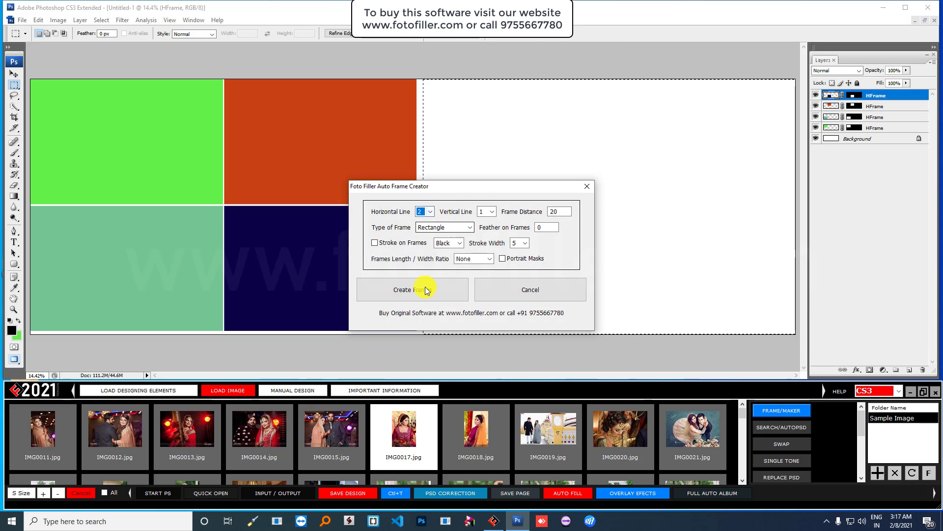
click(423, 291)
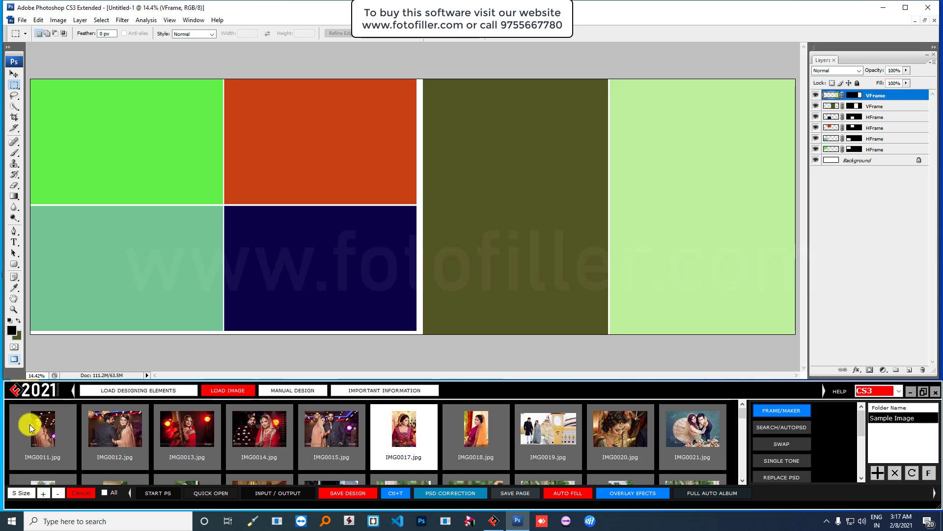
- Pick the IMG0011 and IMG0017 photos and bring up the AUTO FILL options dialog
click(46, 426)
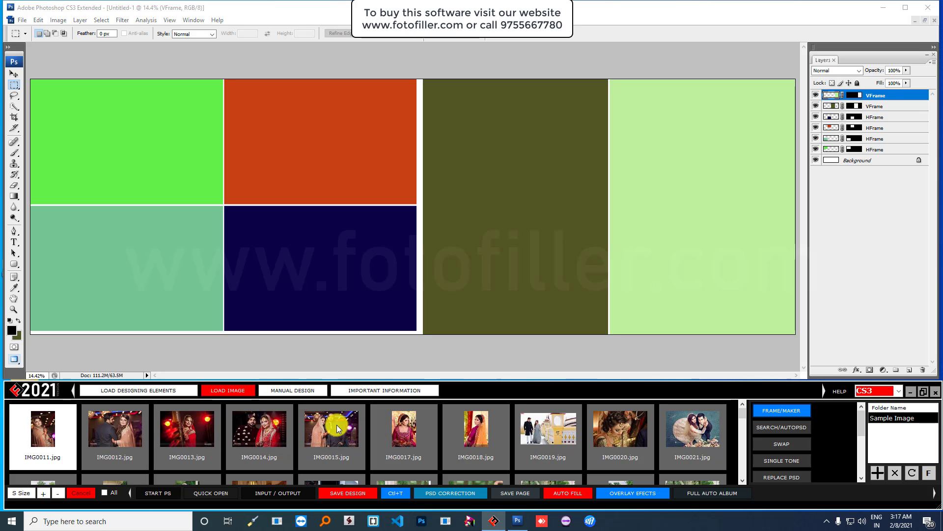
click(399, 425)
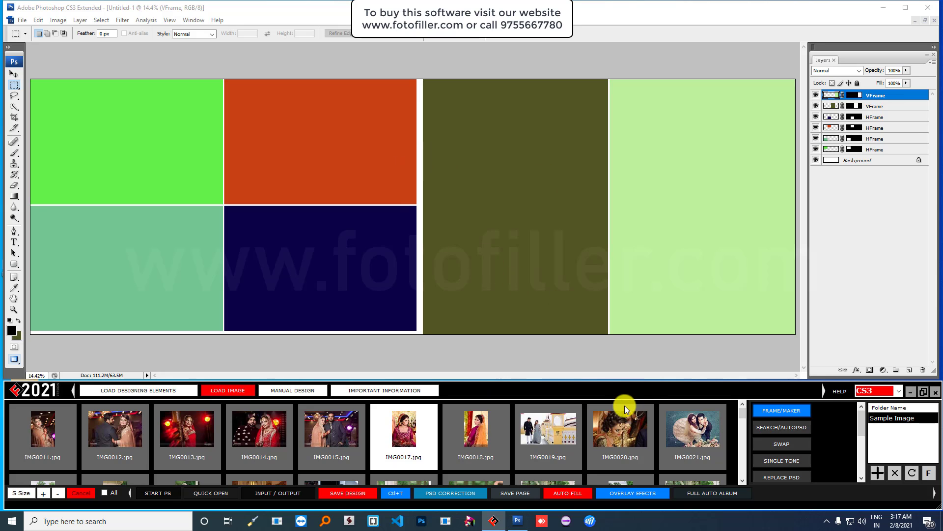
click(568, 494)
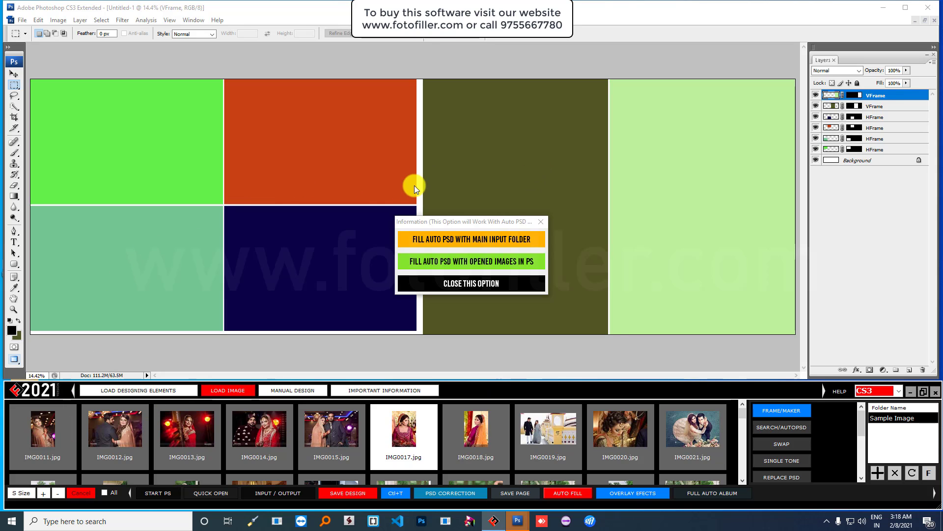
- Choose a Fill Auto PSD option to fill the six frames from the main input folder
click(473, 239)
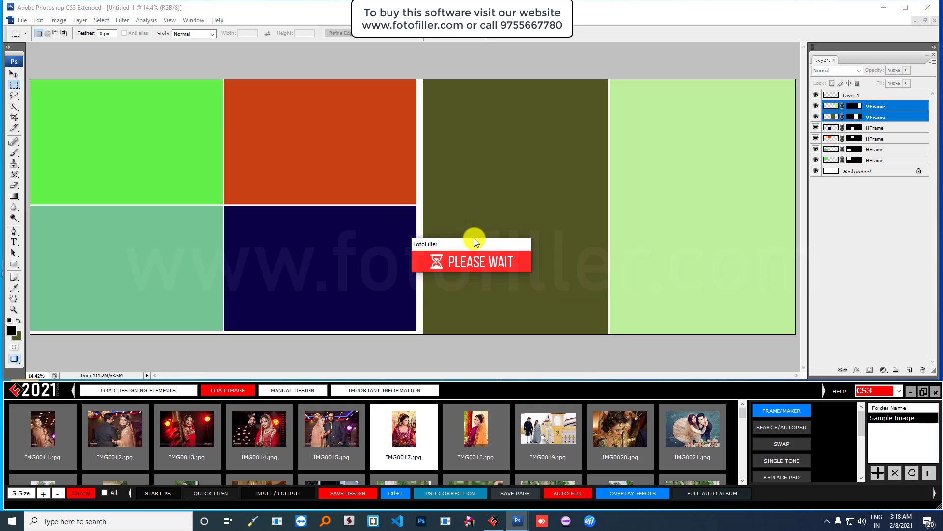
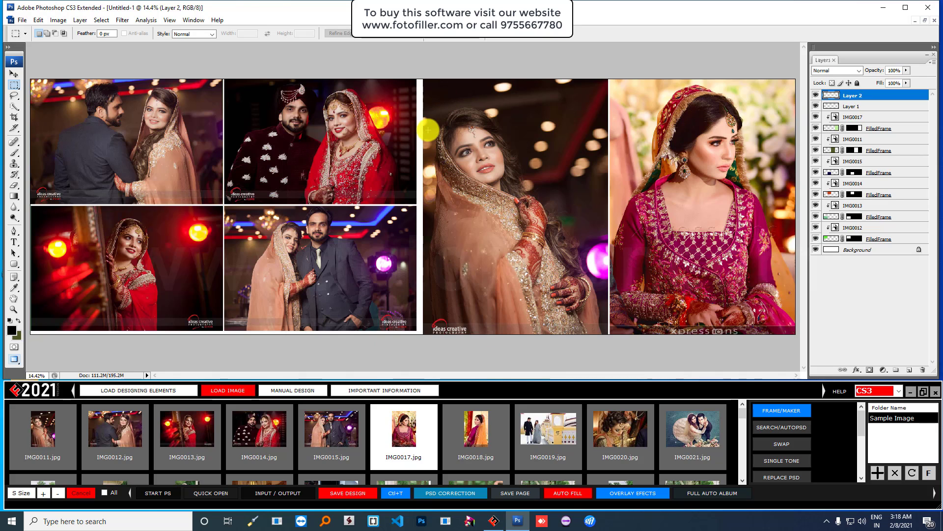
- Create a new blank 36 × 12 inch, 300 DPI page
click(22, 20)
click(29, 31)
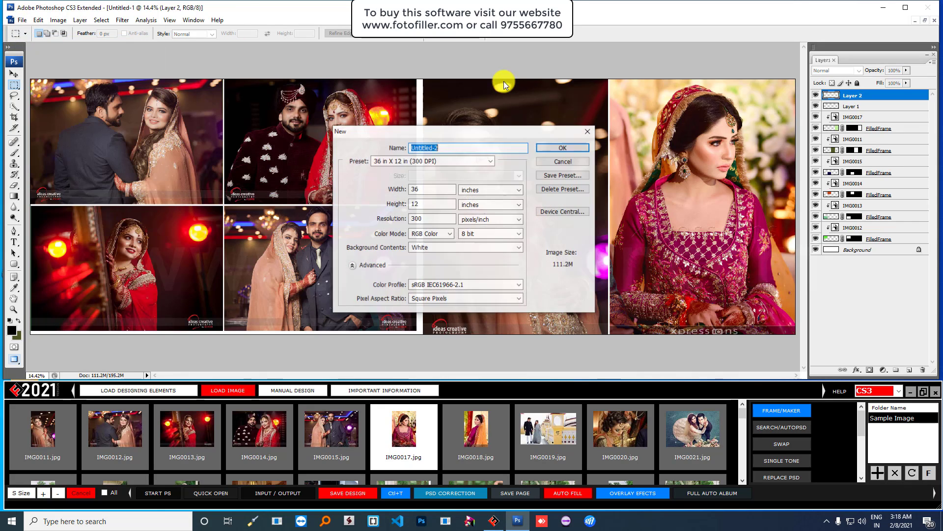
click(553, 146)
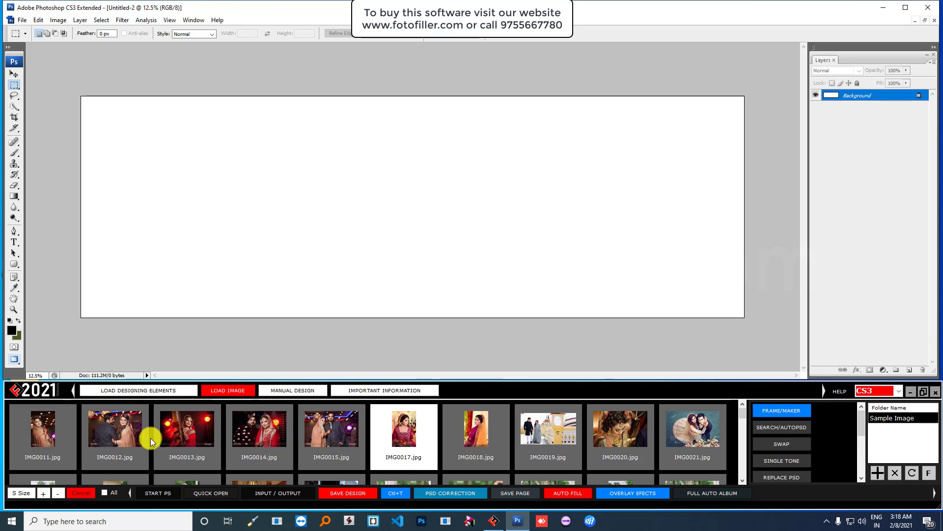
- Refresh the photo strip and select IMG0018, IMG0019 and IMG0020
click(911, 474)
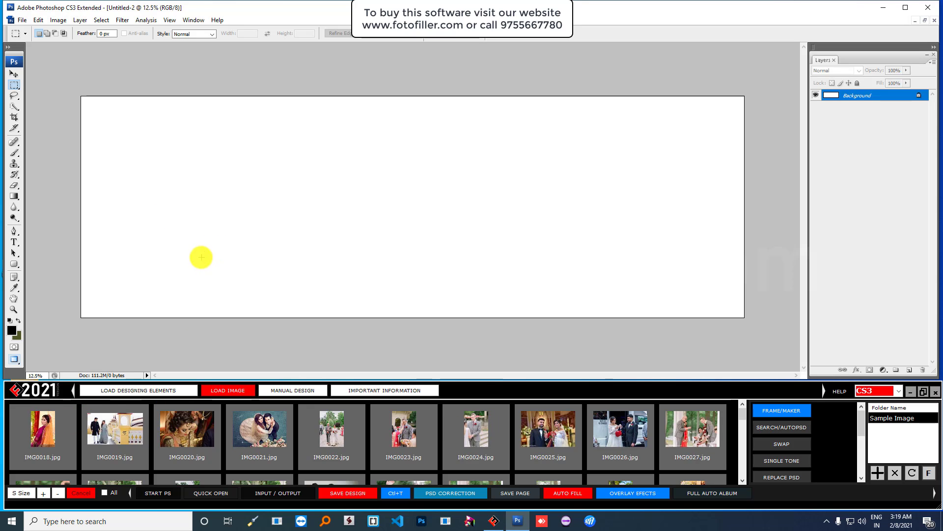
click(45, 420)
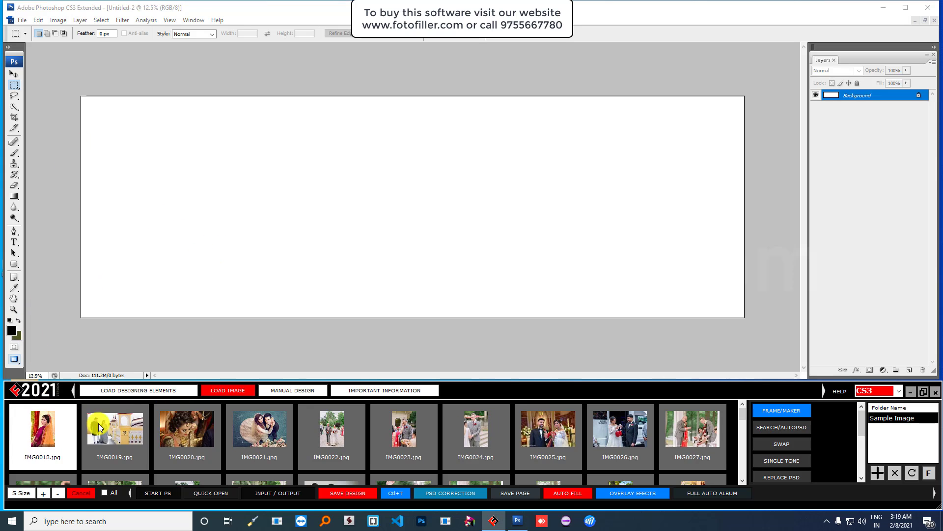
click(105, 426)
click(189, 428)
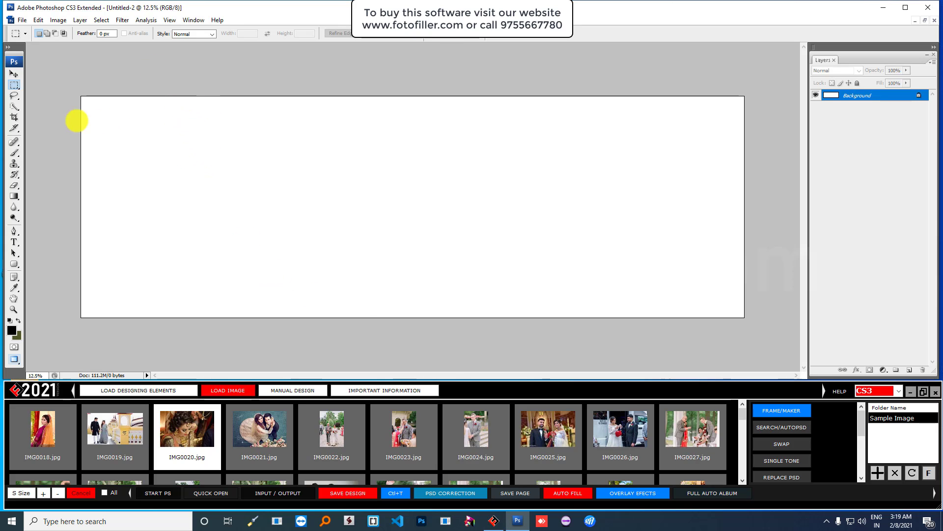
- Mark the left of the canvas and create four side-by-side frames there using Horizontal Line
drag(81, 130, 488, 266)
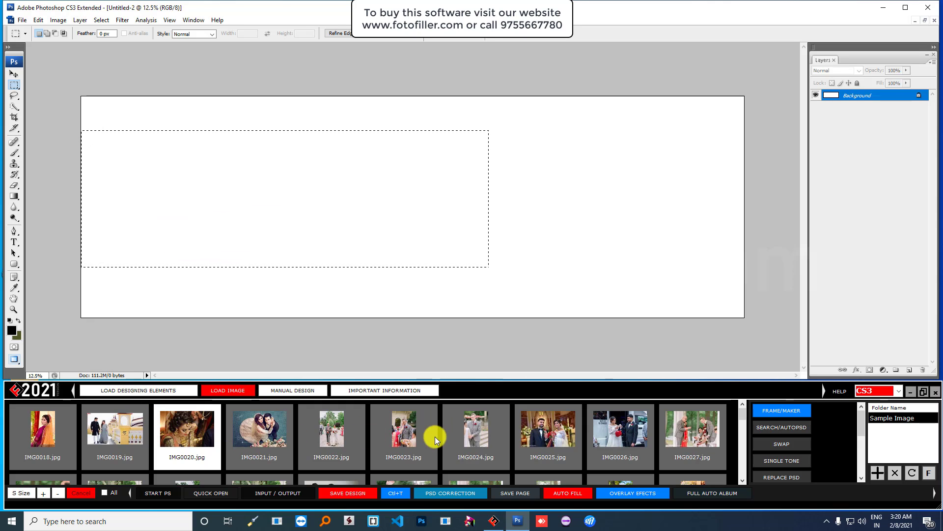
click(779, 415)
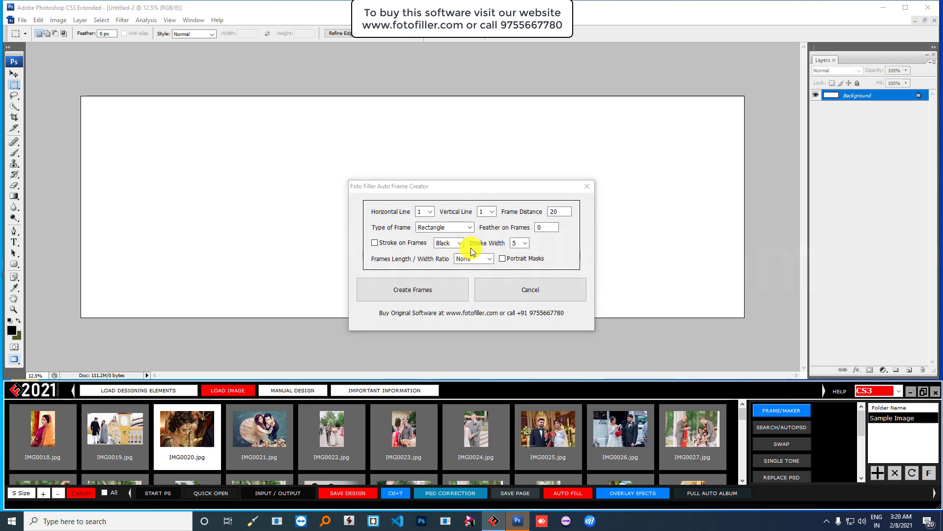
click(426, 212)
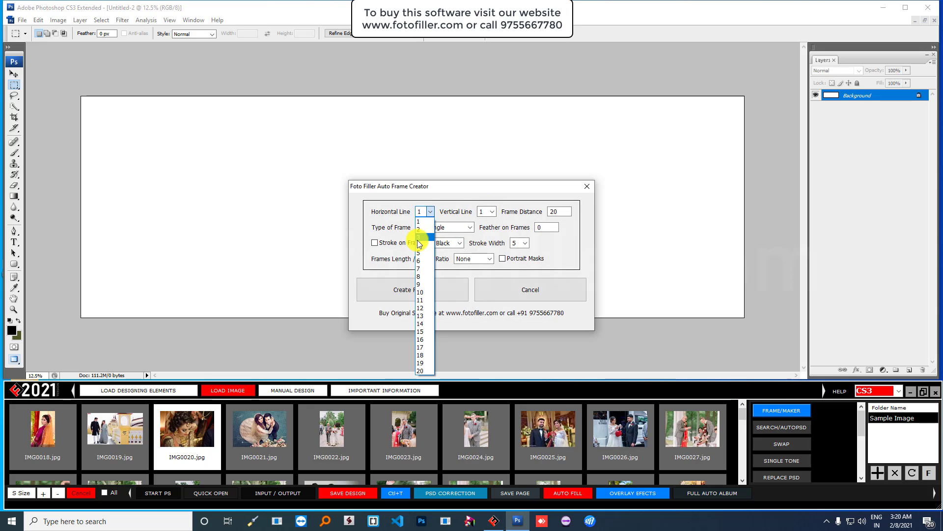
click(419, 241)
click(405, 289)
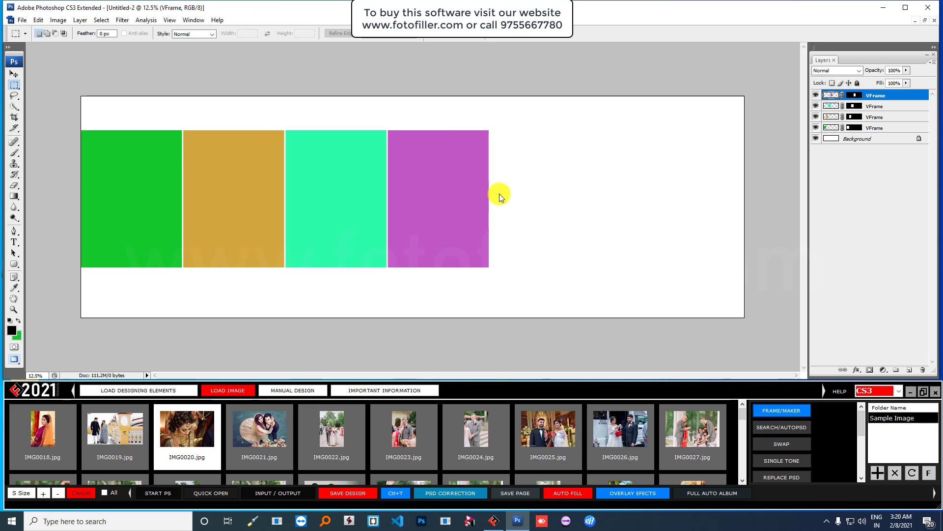
click(14, 74)
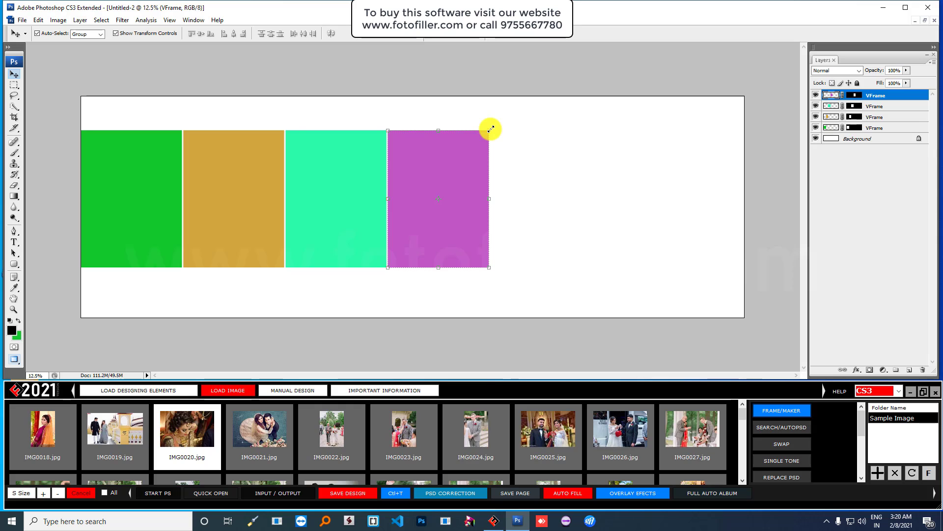
- Scale the purple frame to about 124% and select a tall area to its right
drag(491, 128, 511, 97)
drag(482, 146, 478, 166)
double_click(478, 166)
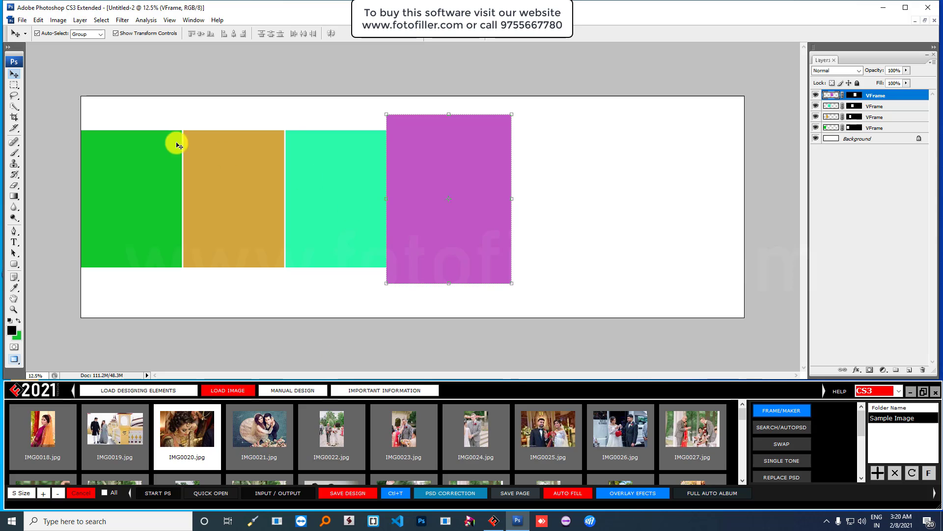
click(14, 86)
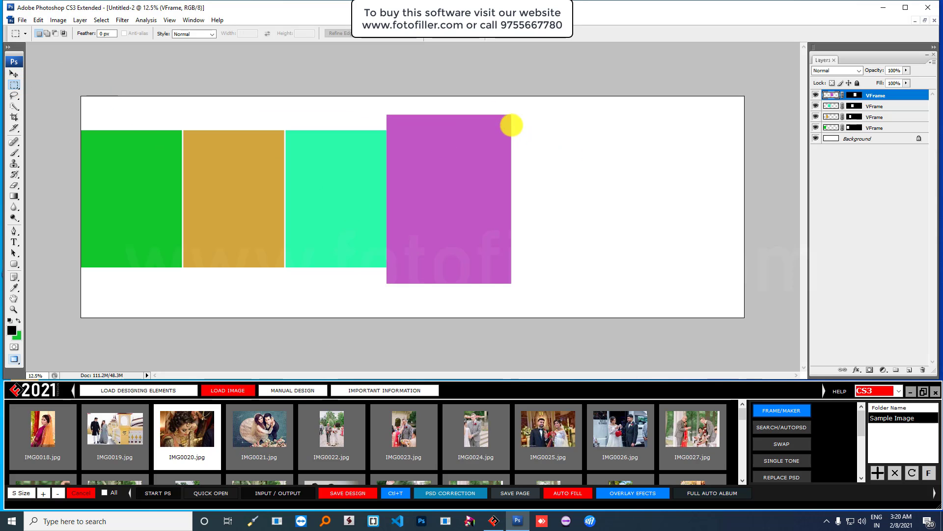
drag(526, 103, 650, 309)
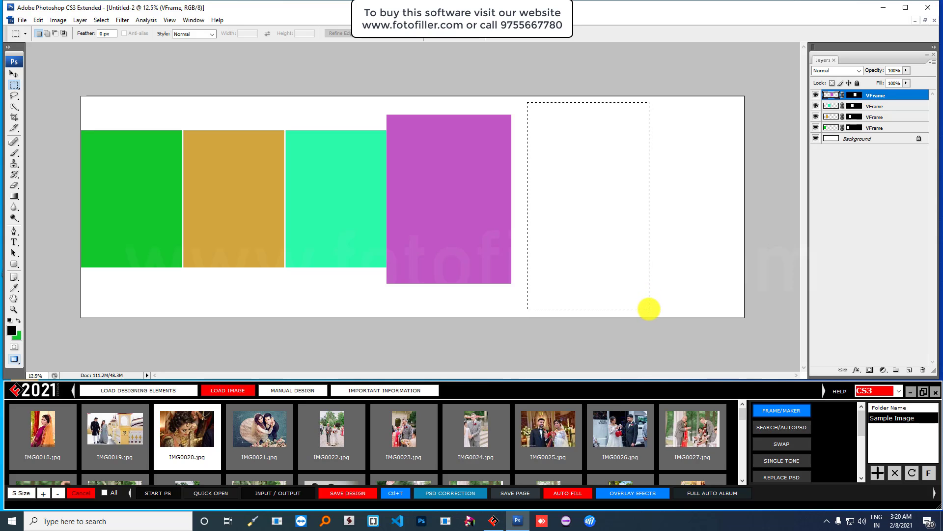
click(780, 408)
click(492, 211)
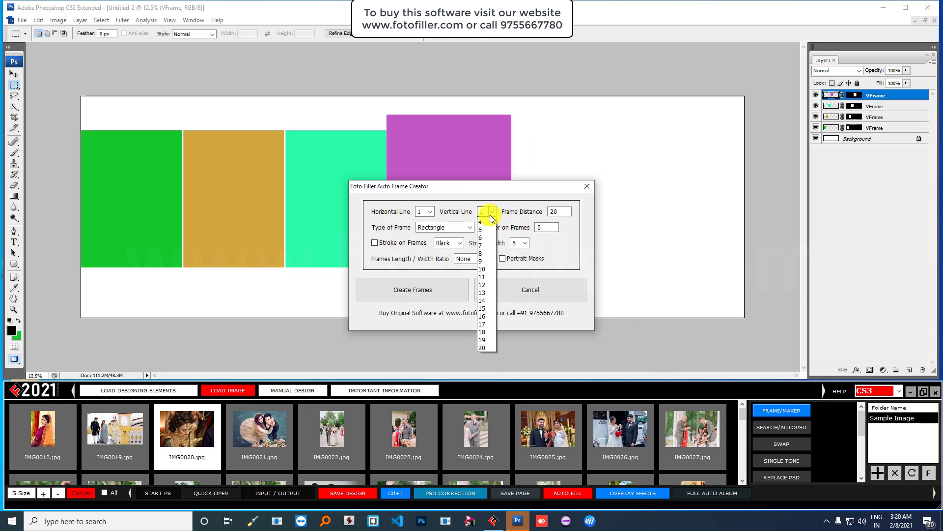
click(484, 237)
click(391, 291)
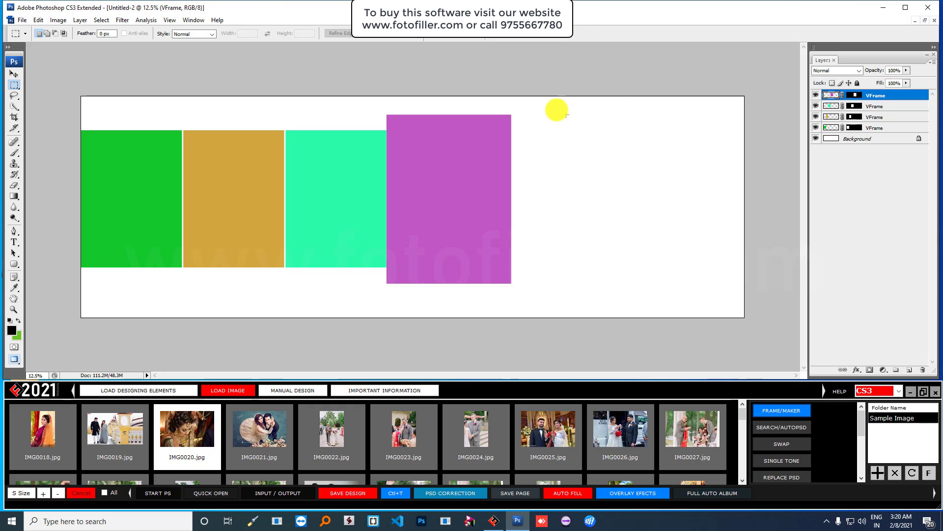
drag(522, 101, 738, 229)
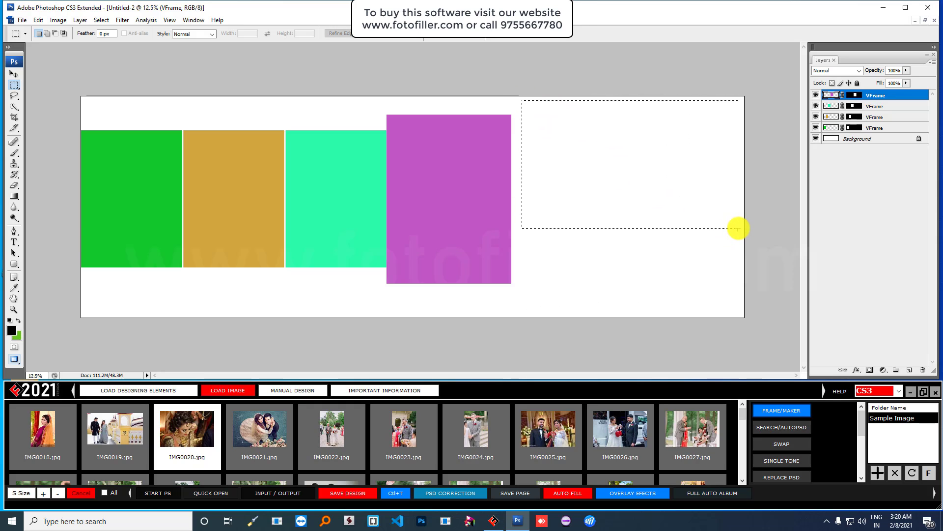
click(781, 411)
click(420, 289)
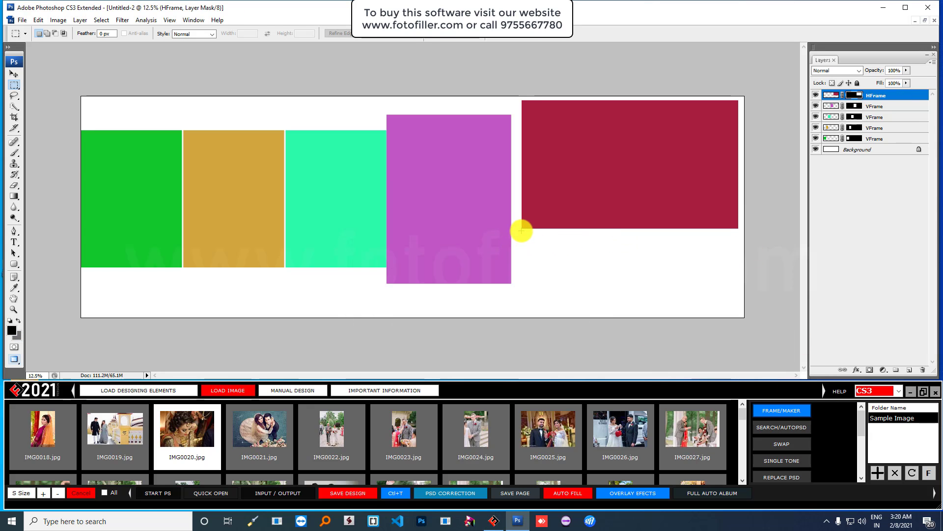
drag(521, 231, 737, 284)
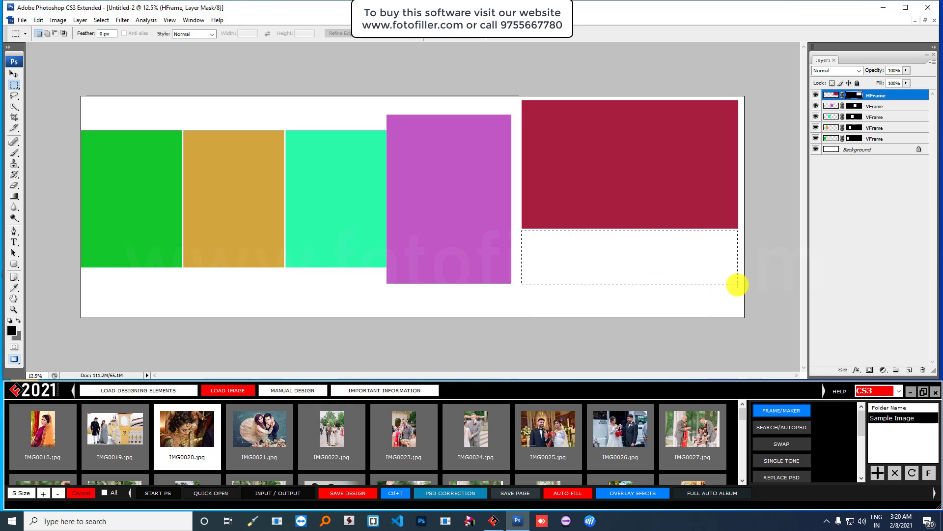
click(779, 410)
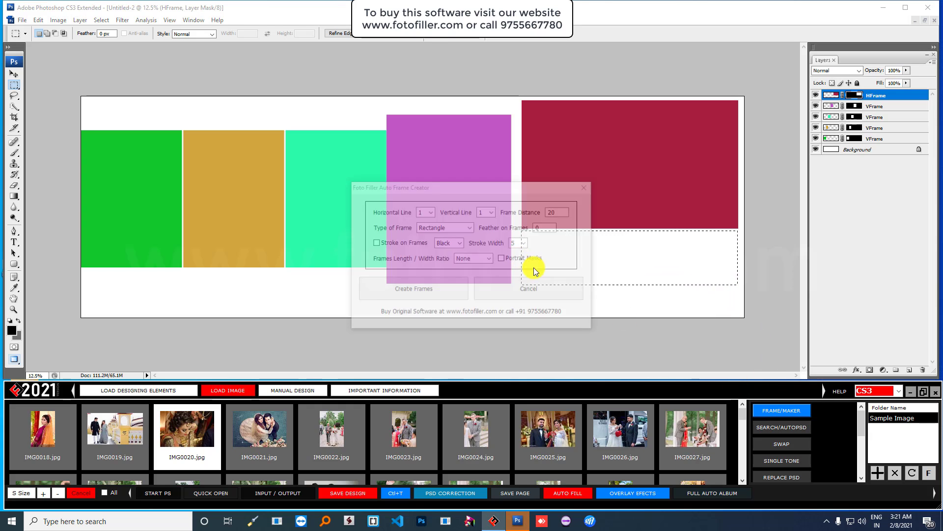
click(426, 211)
click(421, 227)
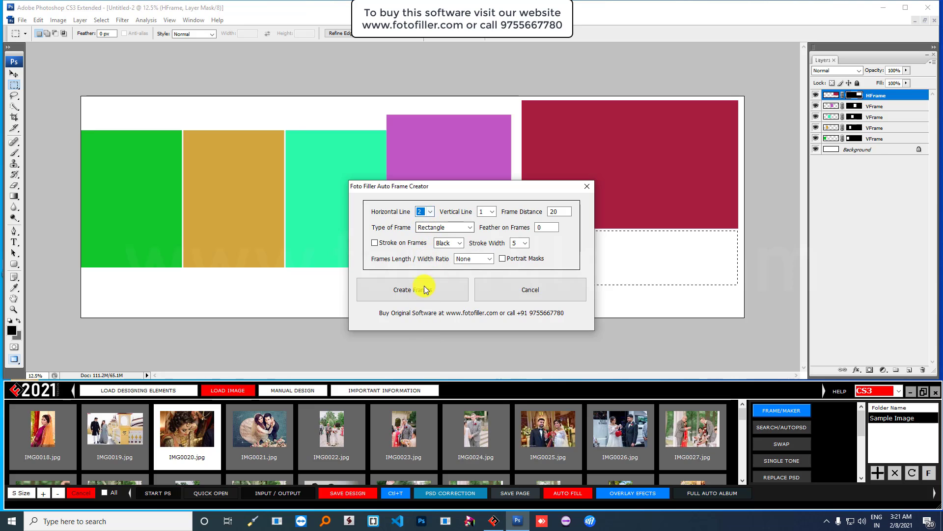
click(426, 290)
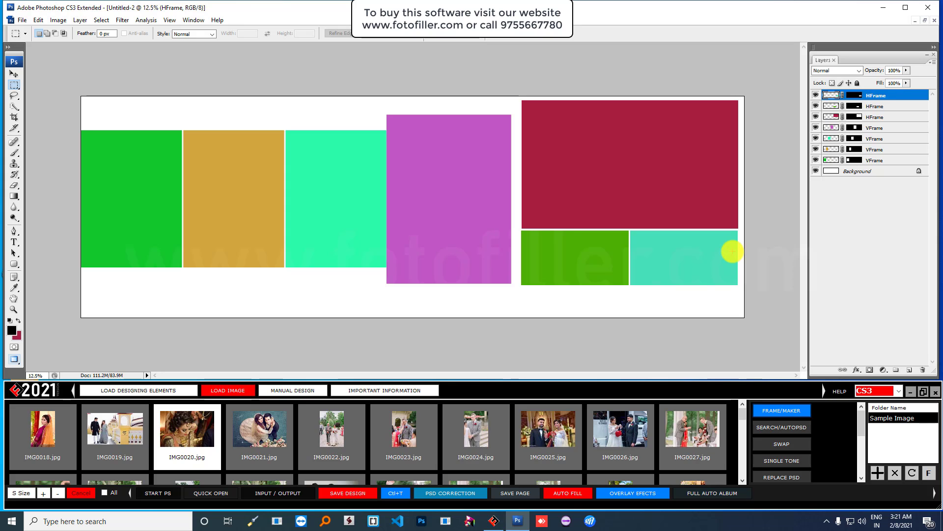
key(ctrl+z)
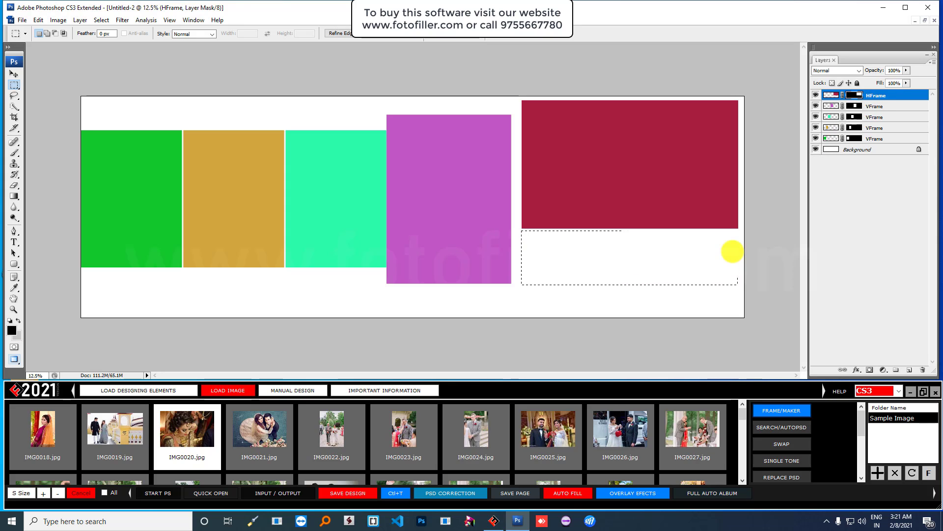
key(ctrl+alt+z)
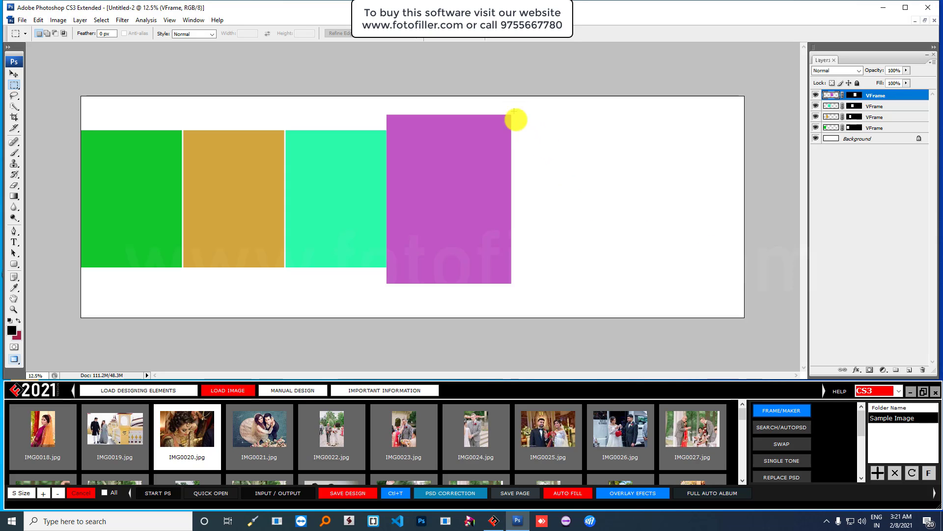
- Create one large blue frame in a wide area right of the purple frame
drag(518, 127, 740, 259)
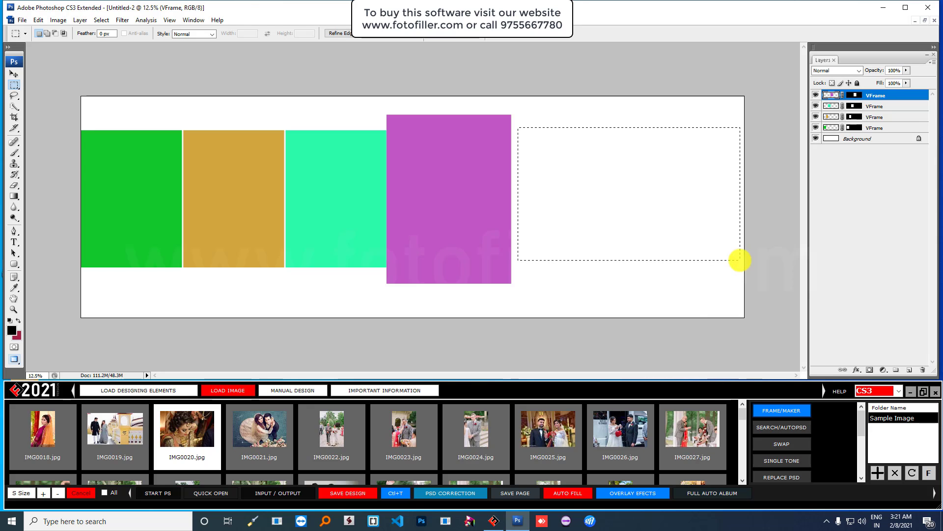
click(776, 411)
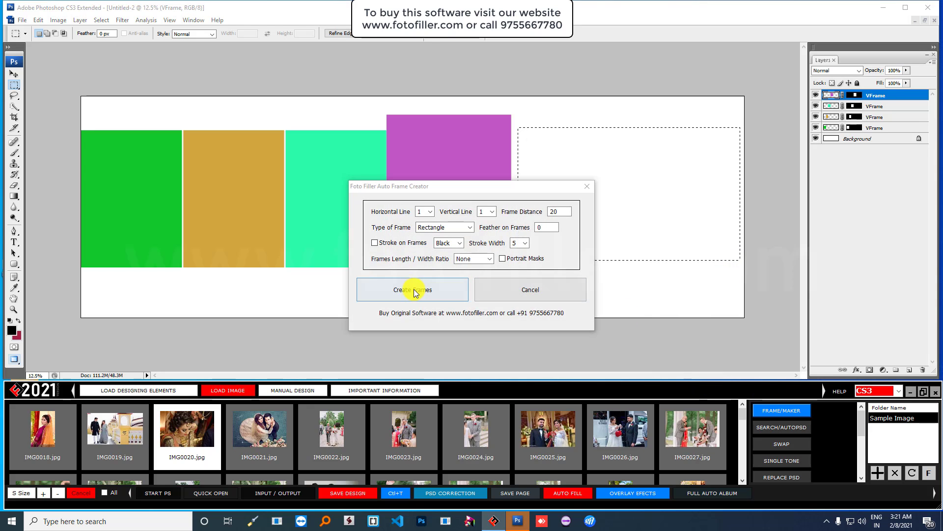
click(414, 289)
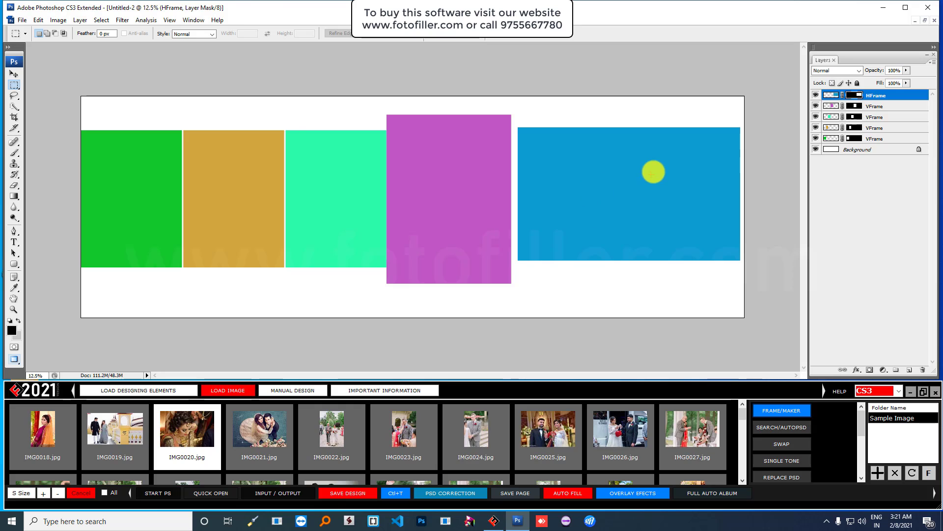
- Add two stacked frames inside the blue frame with a white stroke of width 10
drag(672, 135, 729, 236)
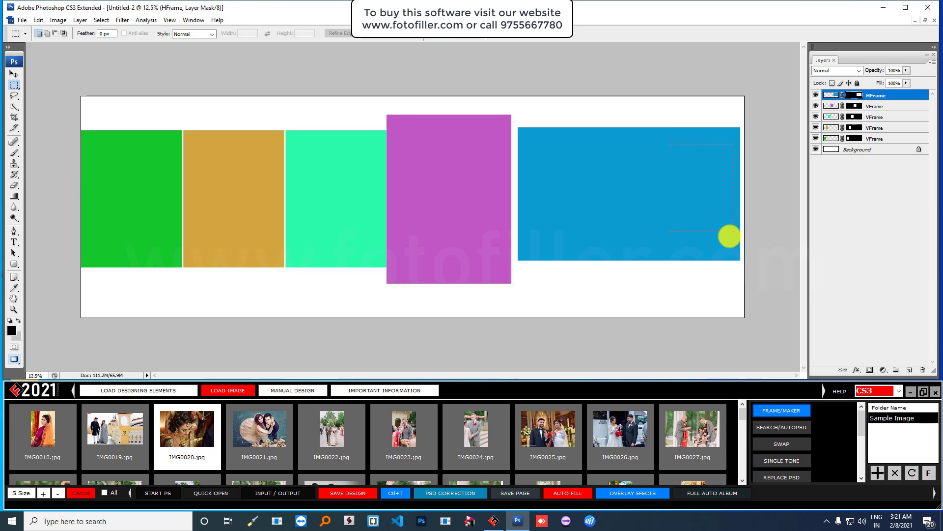
click(782, 410)
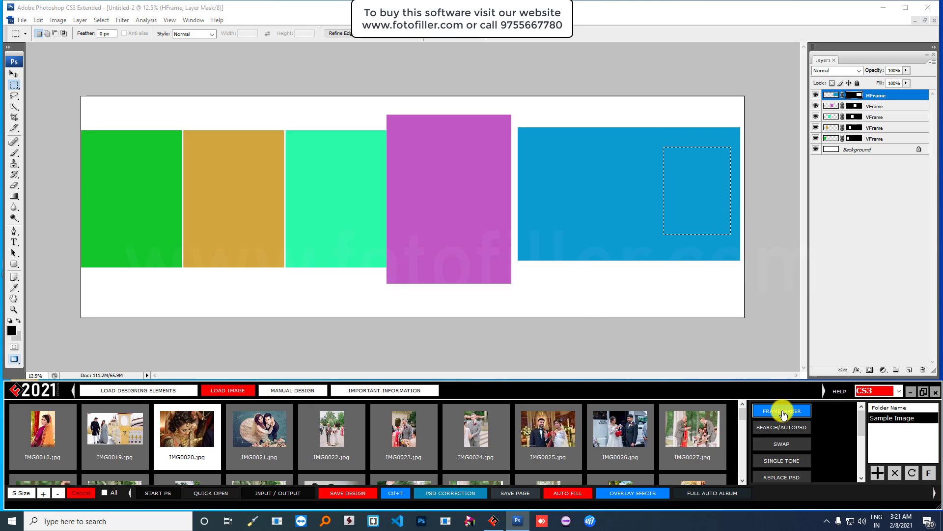
click(488, 212)
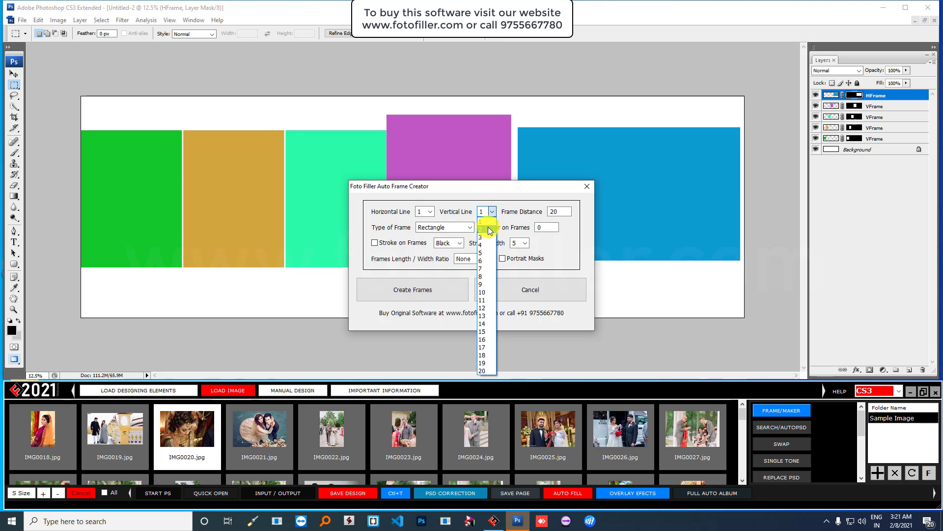
click(488, 227)
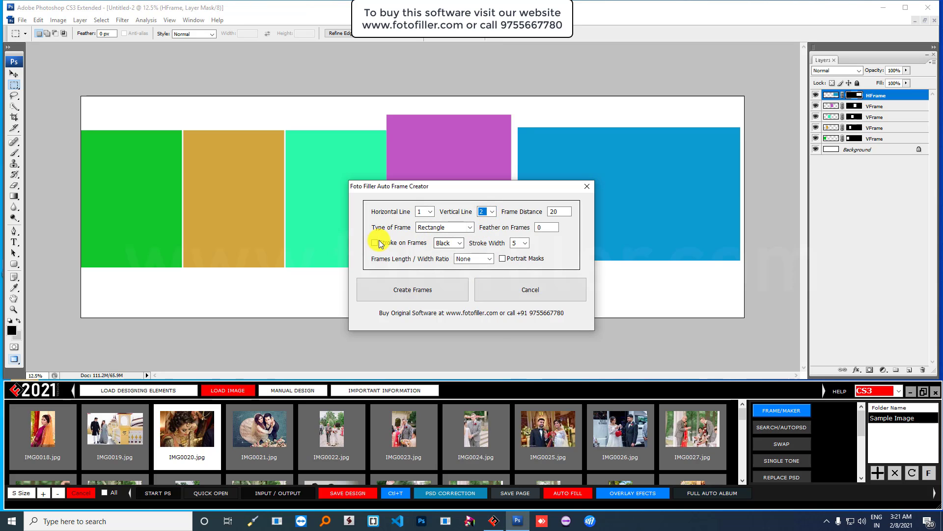
click(457, 246)
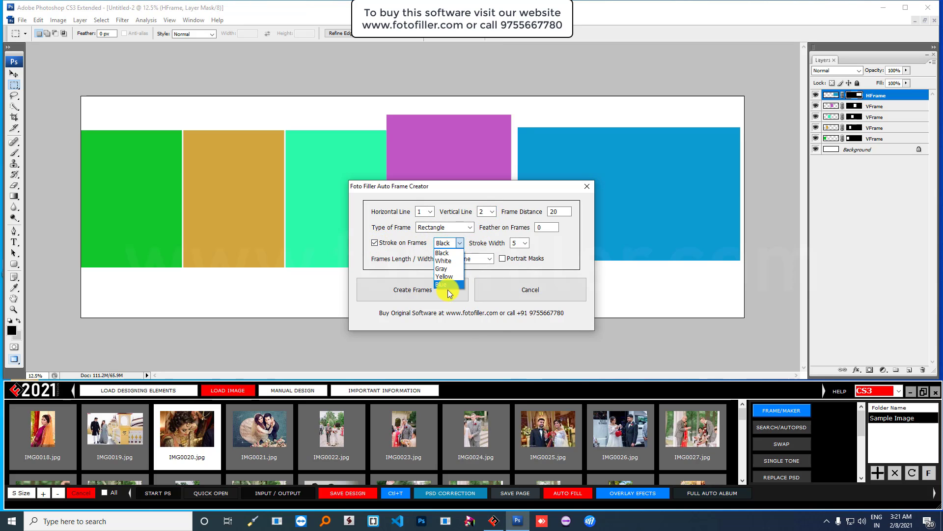
click(445, 259)
click(526, 244)
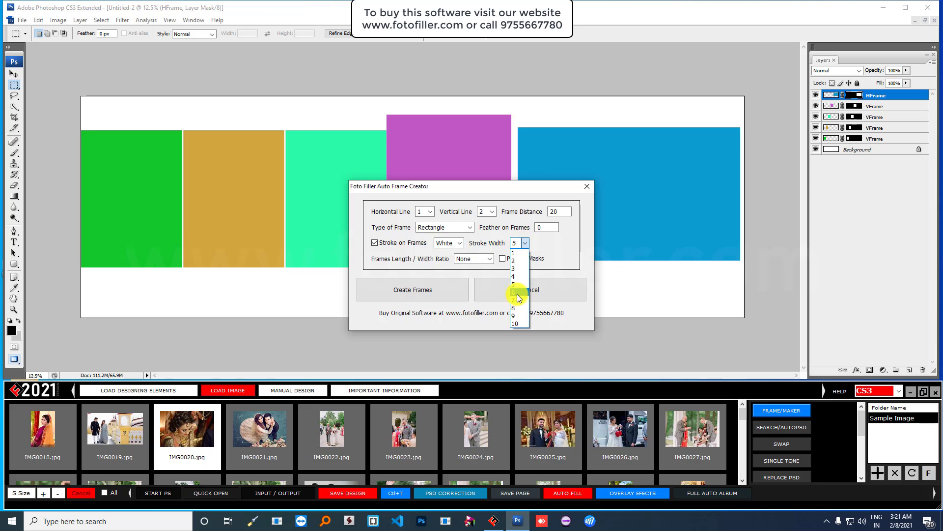
click(514, 323)
click(415, 292)
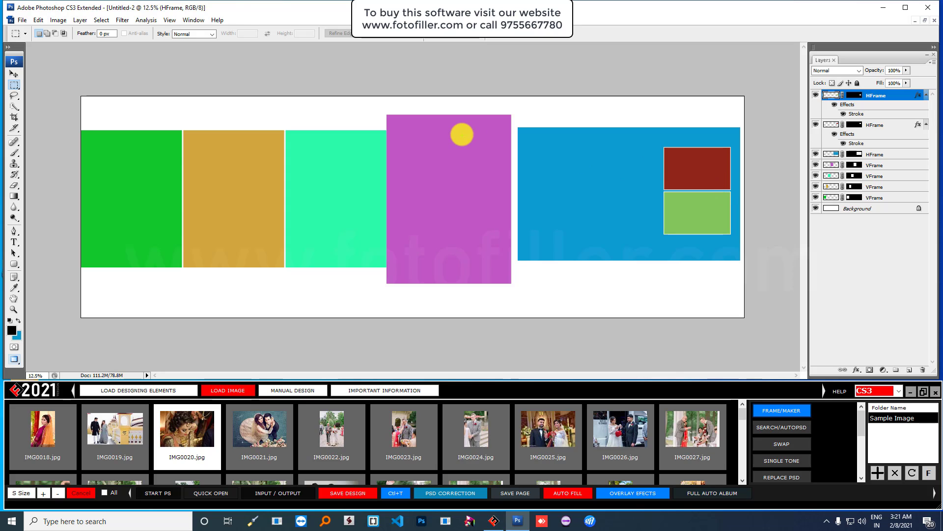
- Shrink the four left frames, make them taller and shift them right
click(13, 74)
drag(196, 105, 391, 247)
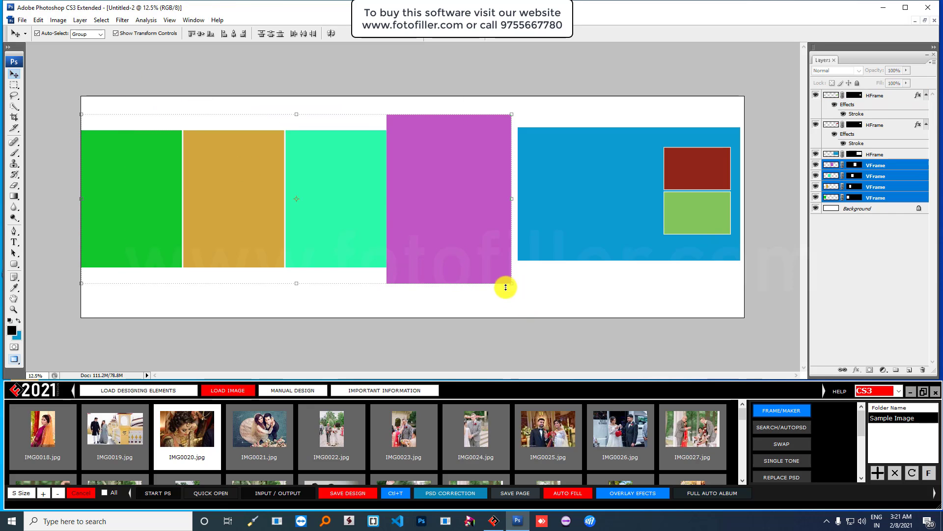
drag(512, 284, 451, 270)
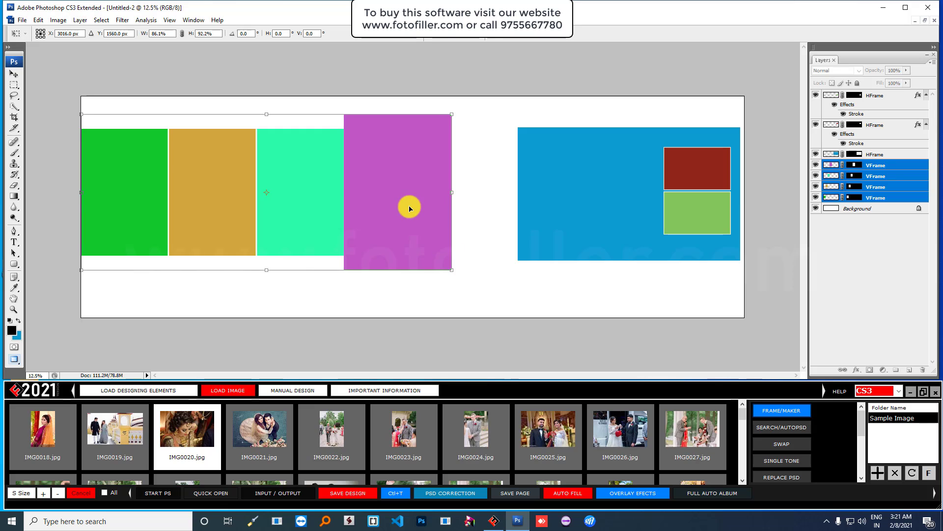
drag(407, 205, 432, 219)
key(Return)
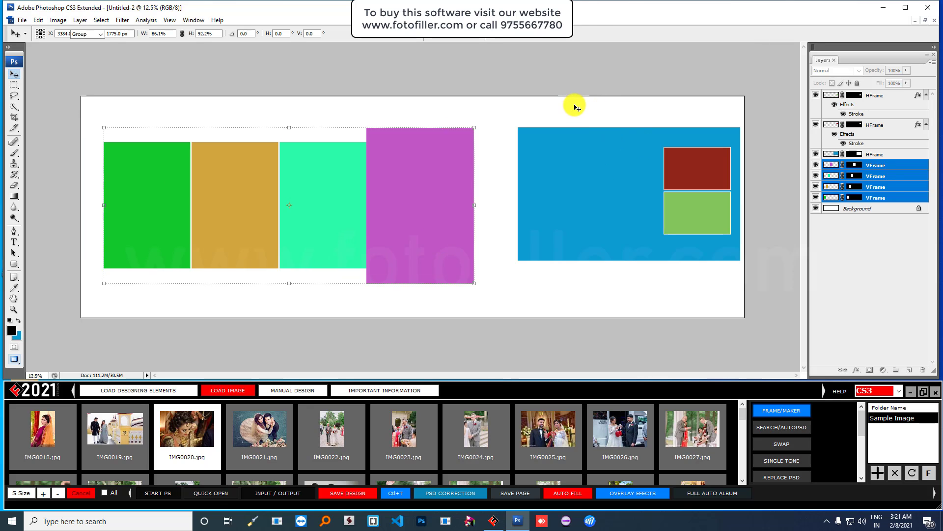
- Enlarge the blue frame group to meet the purple frame and match its height
drag(565, 102, 654, 247)
drag(518, 260, 480, 293)
mouse_move(559, 255)
mouse_down()
mouse_move(575, 245)
mouse_move(564, 249)
mouse_up()
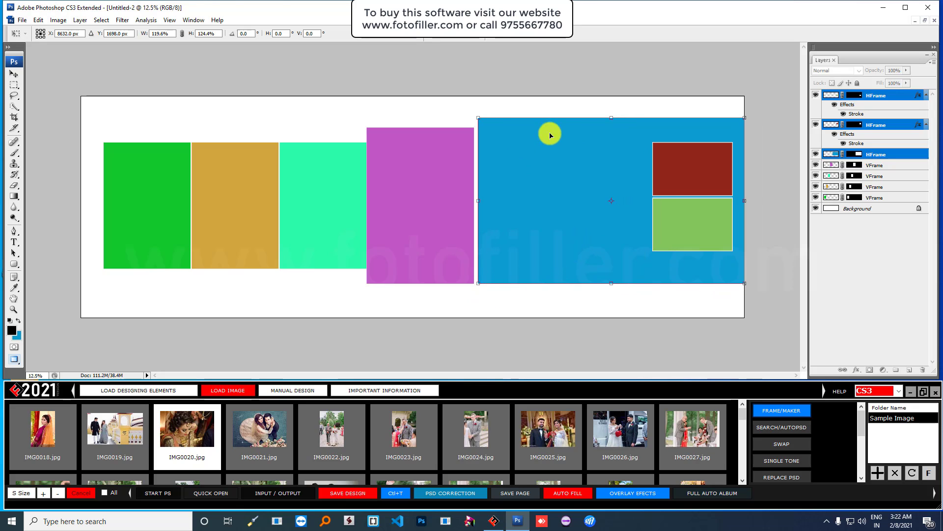
drag(612, 117, 612, 127)
double_click(590, 154)
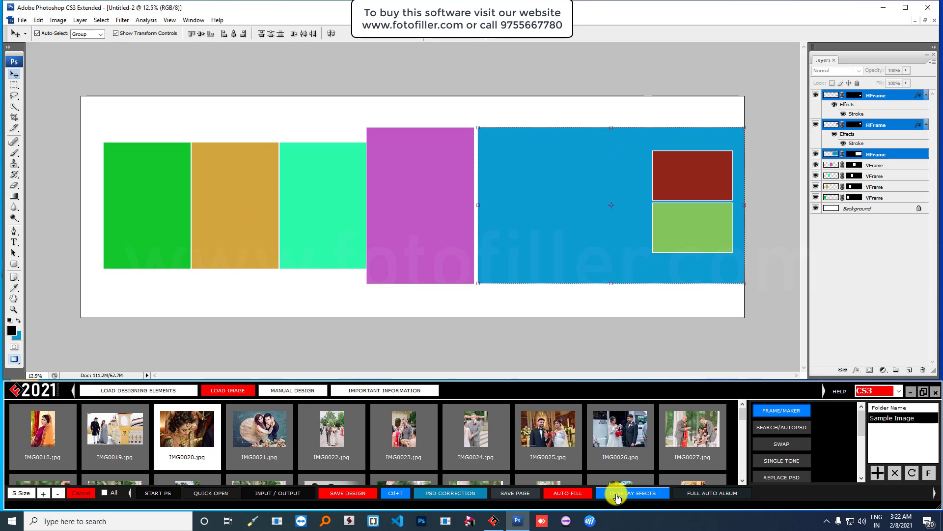
- Auto-fill every frame from the input folder images with Fill Auto PSD
click(567, 495)
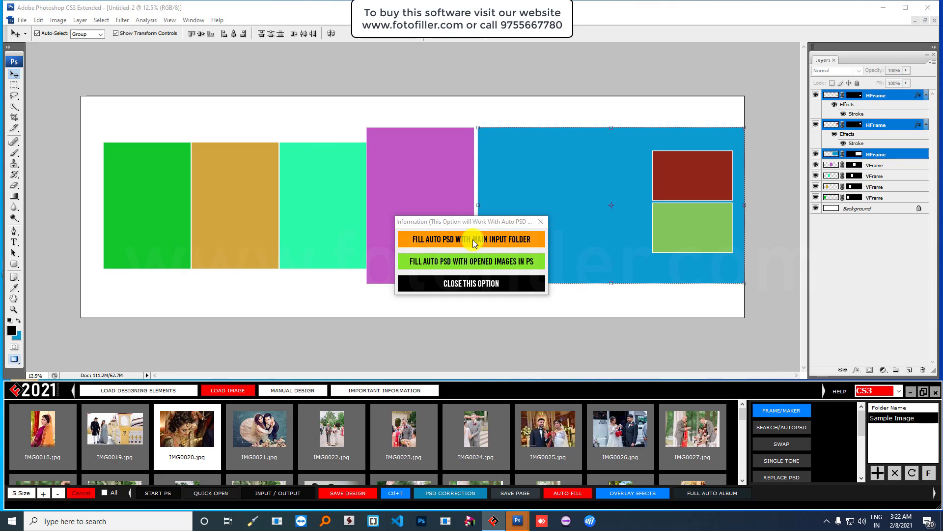
click(473, 240)
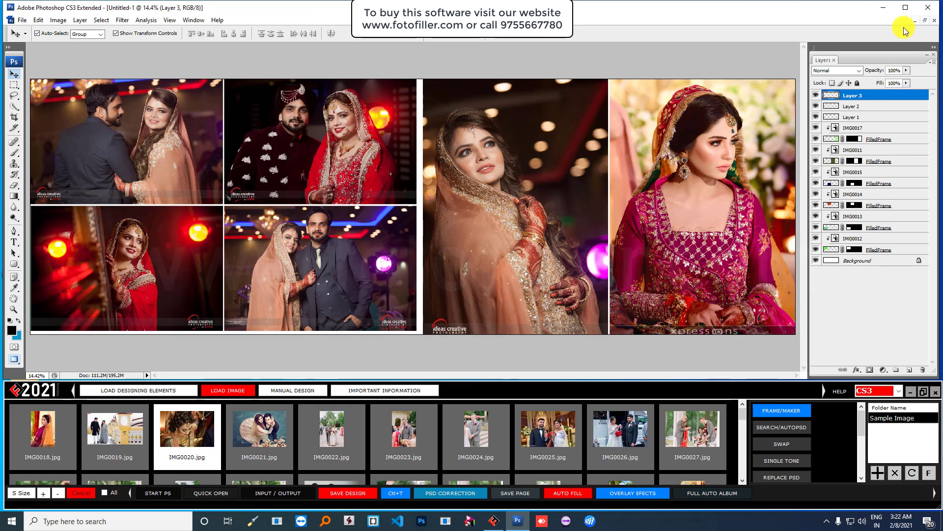
click(924, 23)
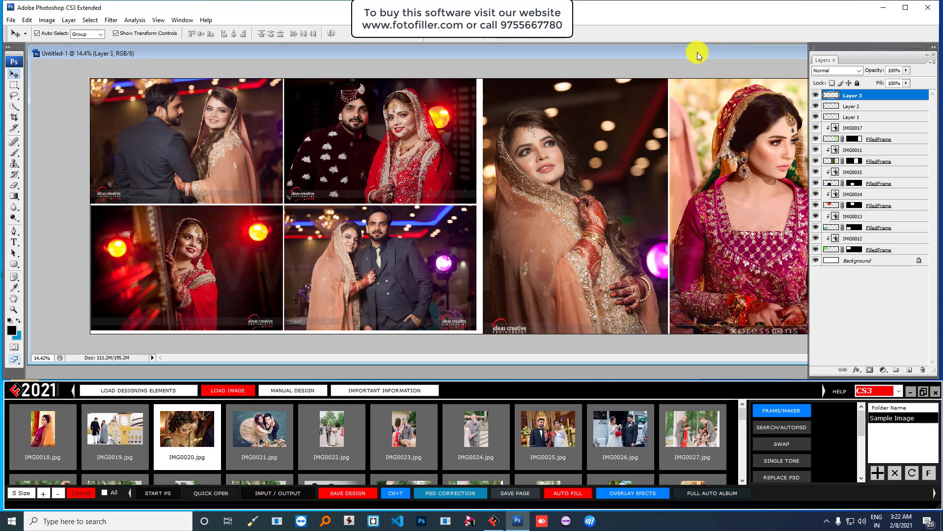
drag(697, 52, 613, 93)
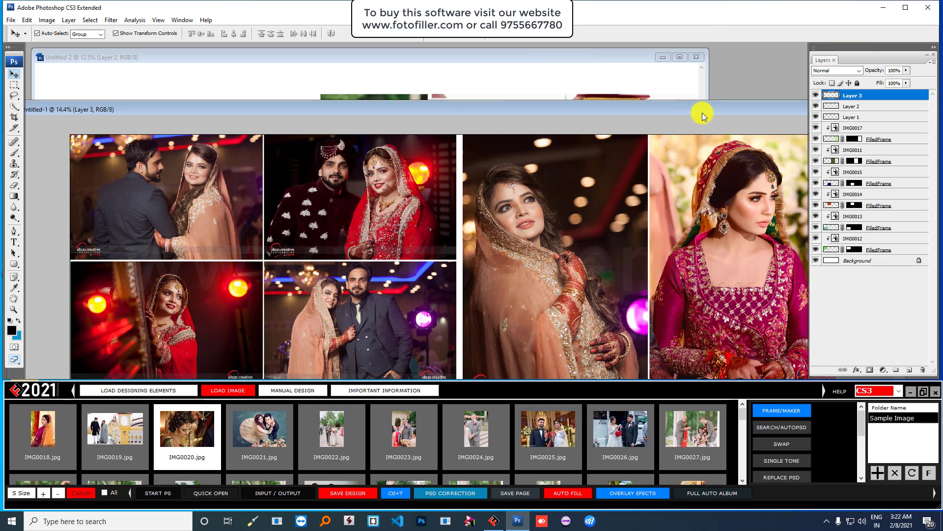
drag(700, 110, 675, 108)
- Maximise the filled Untitled-2 page and drop IMG0018 onto its first frame
click(581, 60)
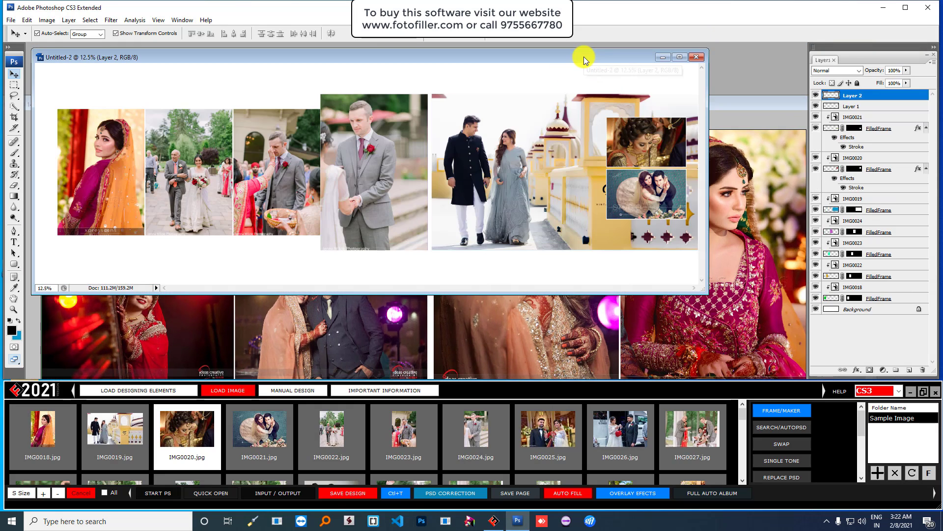
click(678, 58)
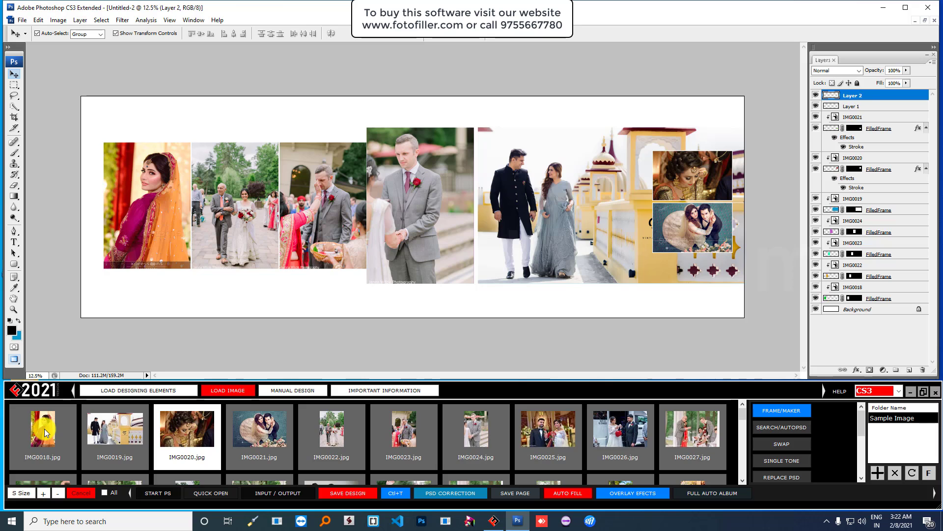
drag(44, 432, 238, 200)
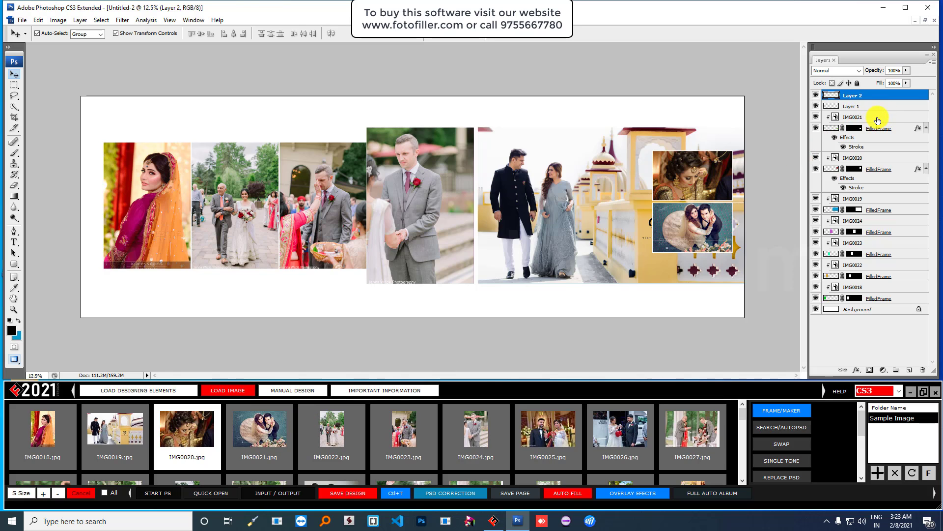
- Select the IMG0021 layer and set the Layers palette thumbnails to the largest size
click(877, 119)
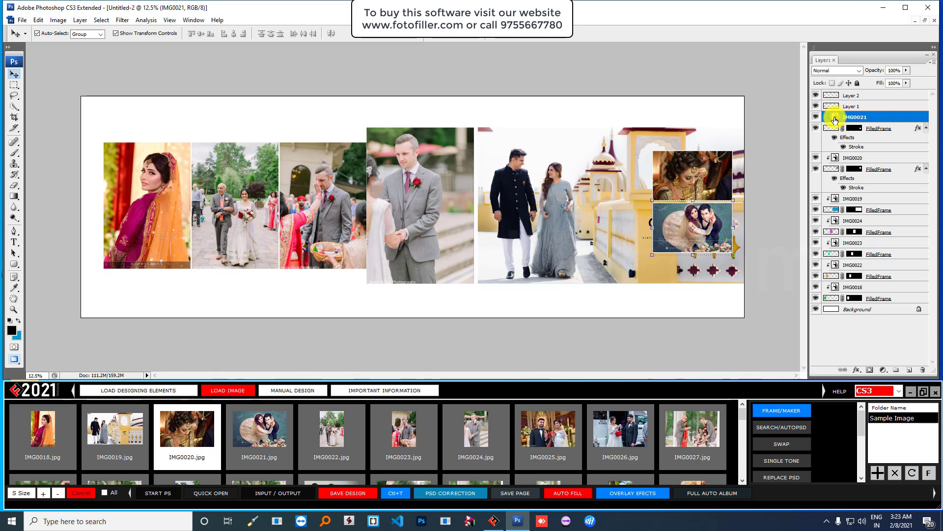
click(932, 62)
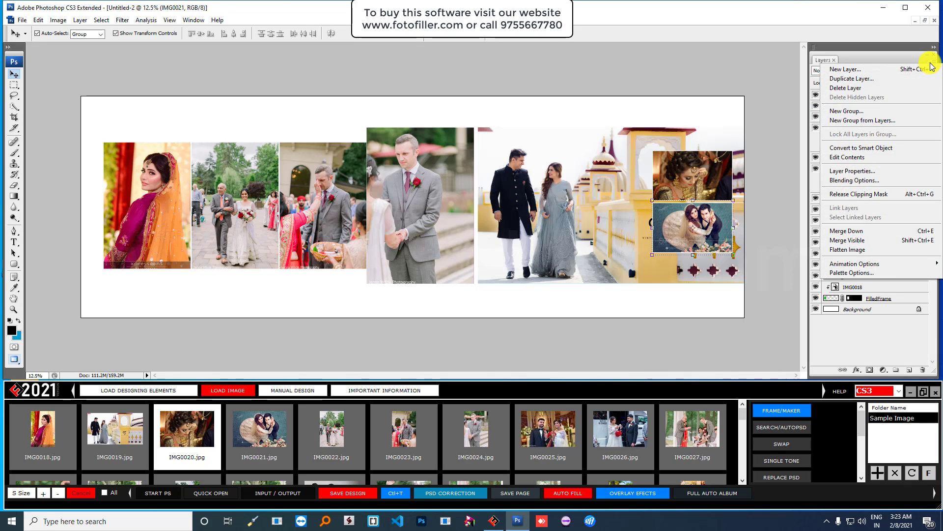
click(872, 272)
click(412, 211)
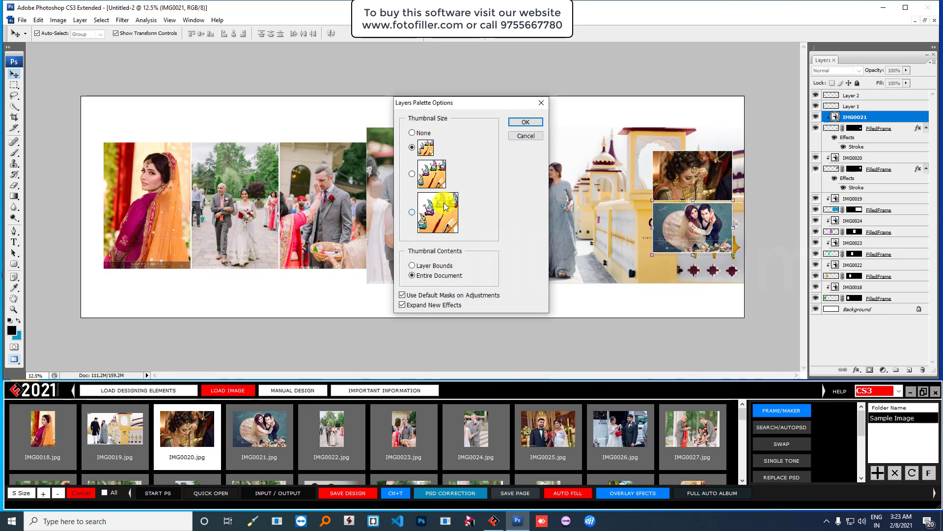
click(529, 123)
scroll(866, 154, down, 3)
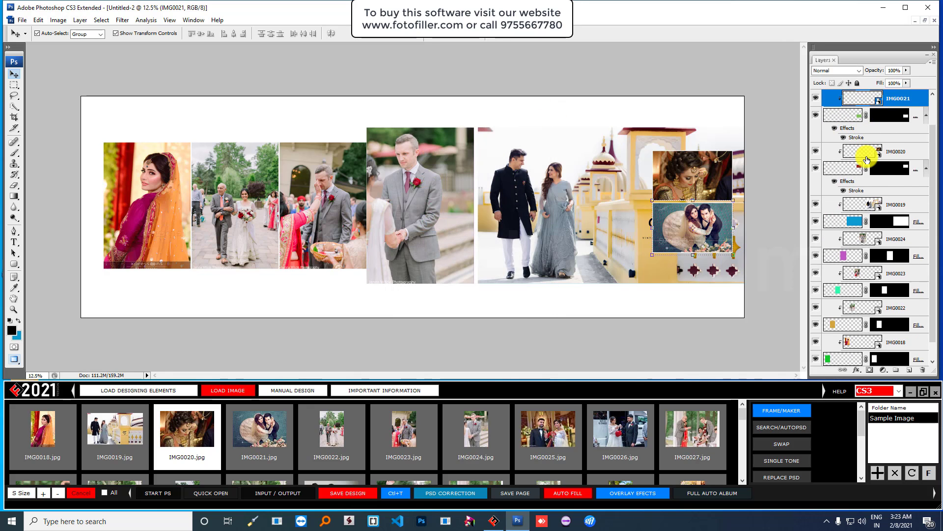
scroll(866, 154, up, 3)
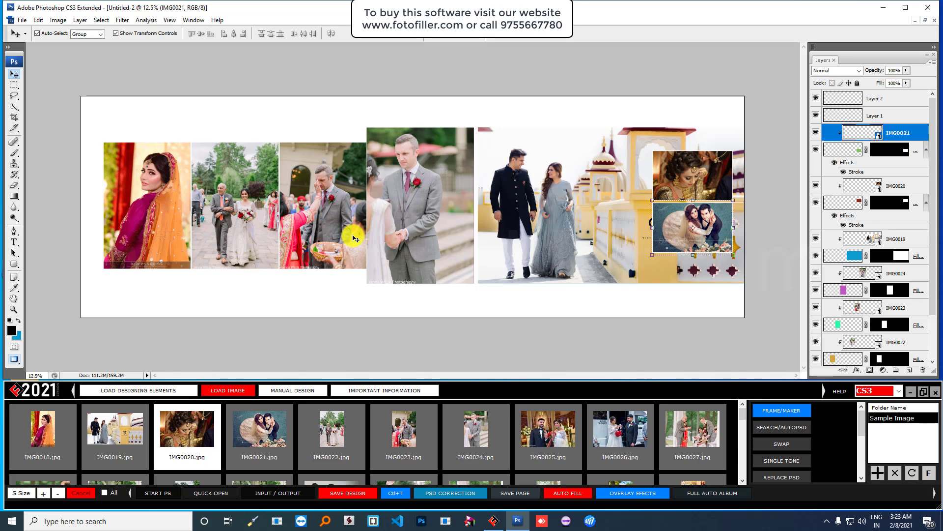
- Swap the large couple photo with the small bride close-up
click(524, 176)
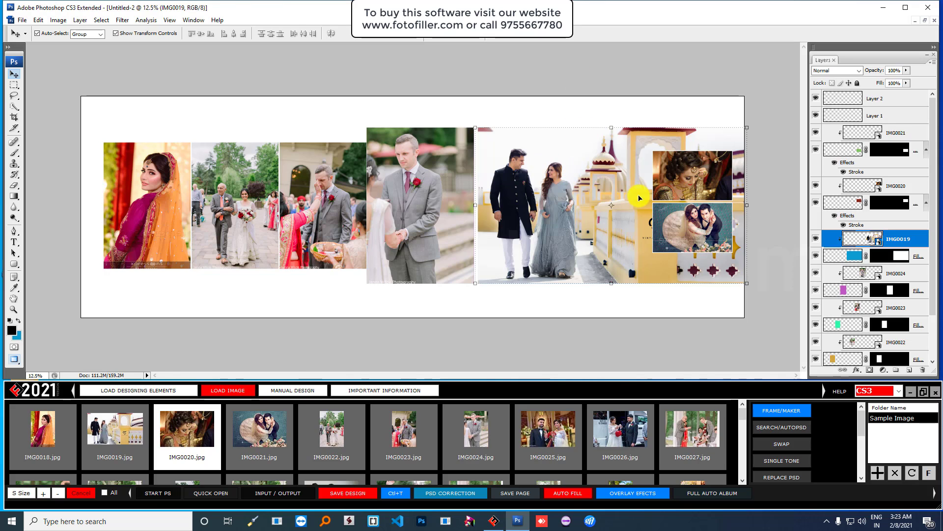
shift+click(700, 180)
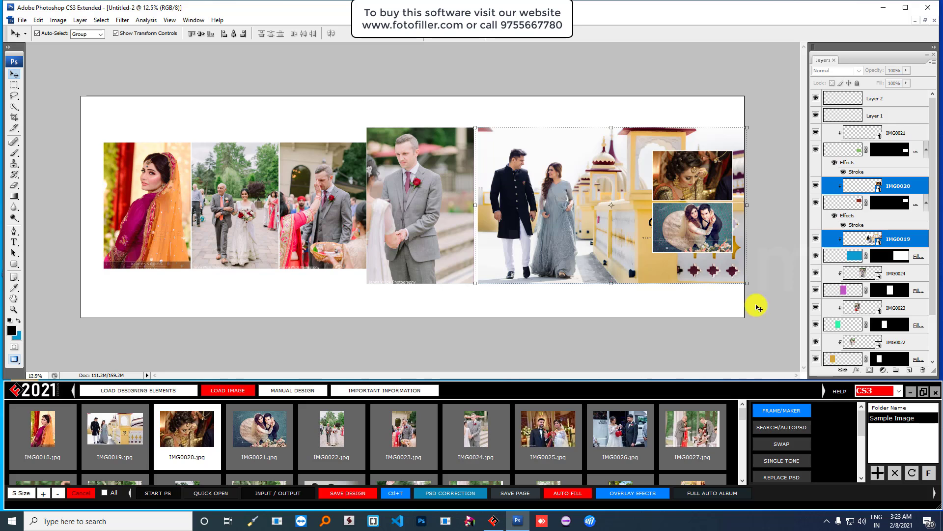
click(781, 447)
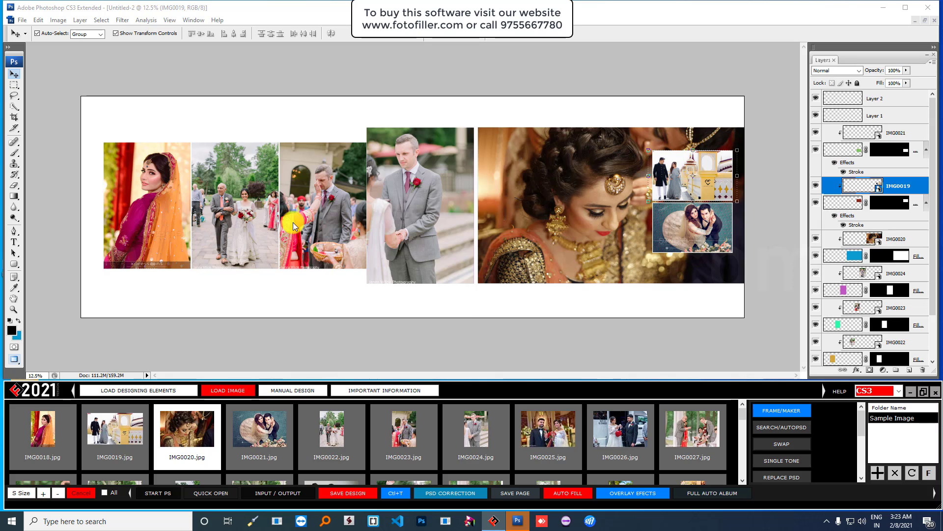
- Swap the groom photo with the bride-walking photo
click(431, 173)
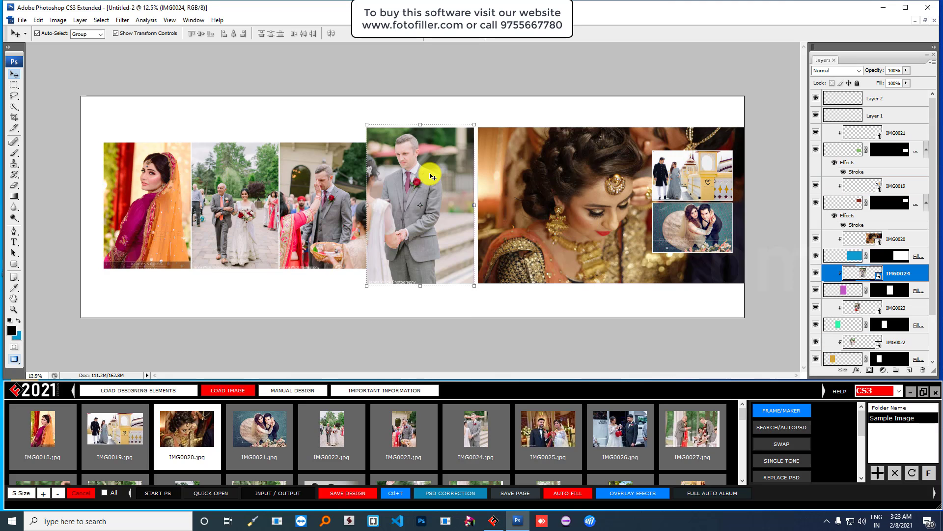
click(250, 184)
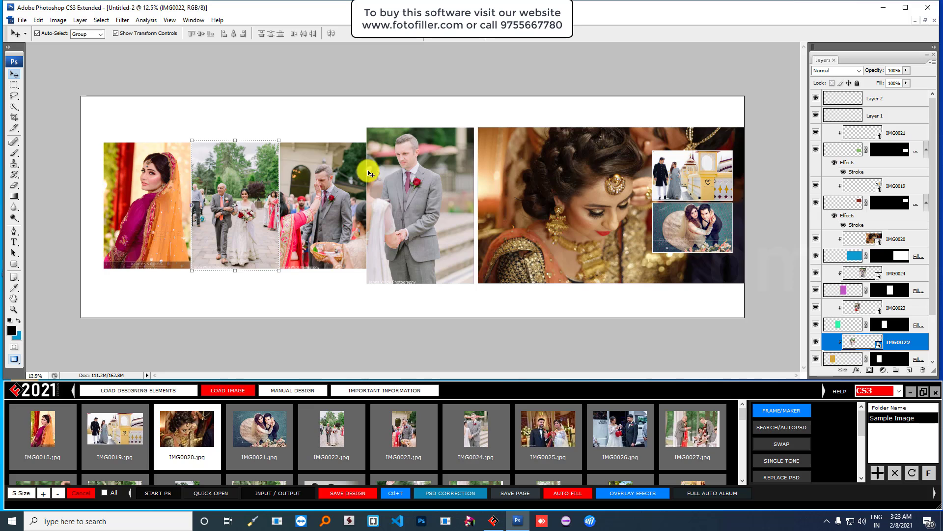
shift+click(413, 166)
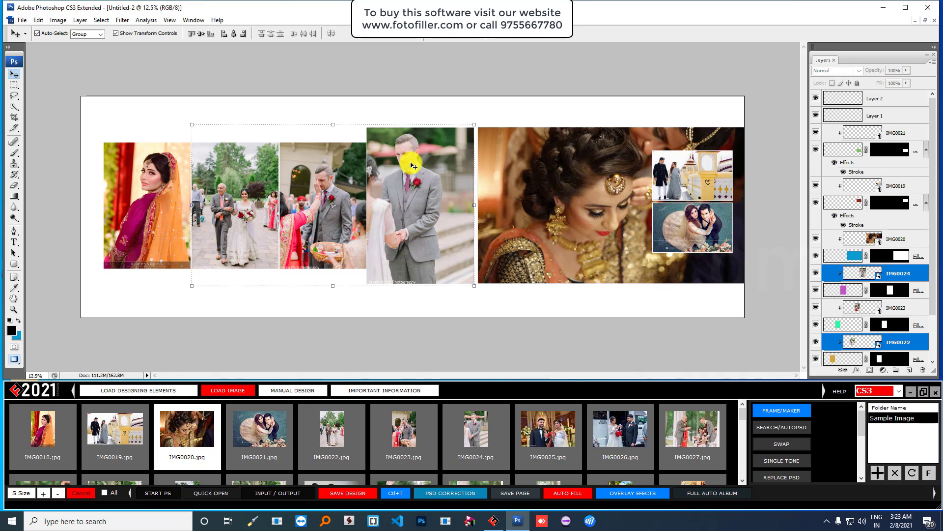
click(777, 445)
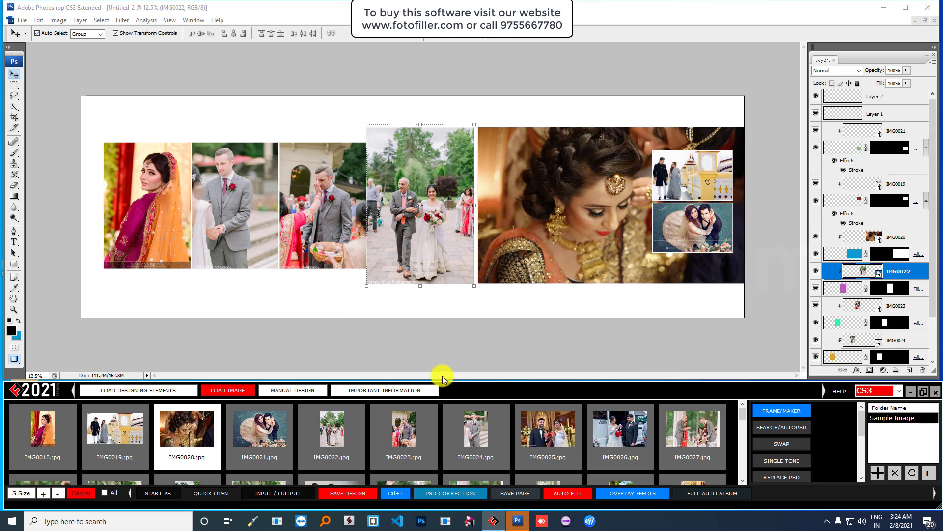
- Refresh the thumbnails to hide used photos and bring up the New document dialog
click(913, 476)
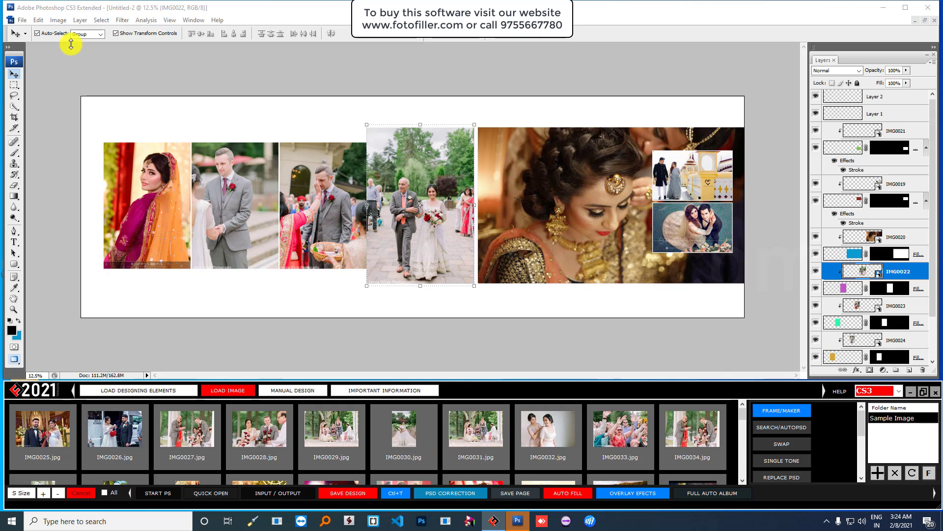
click(22, 21)
click(27, 31)
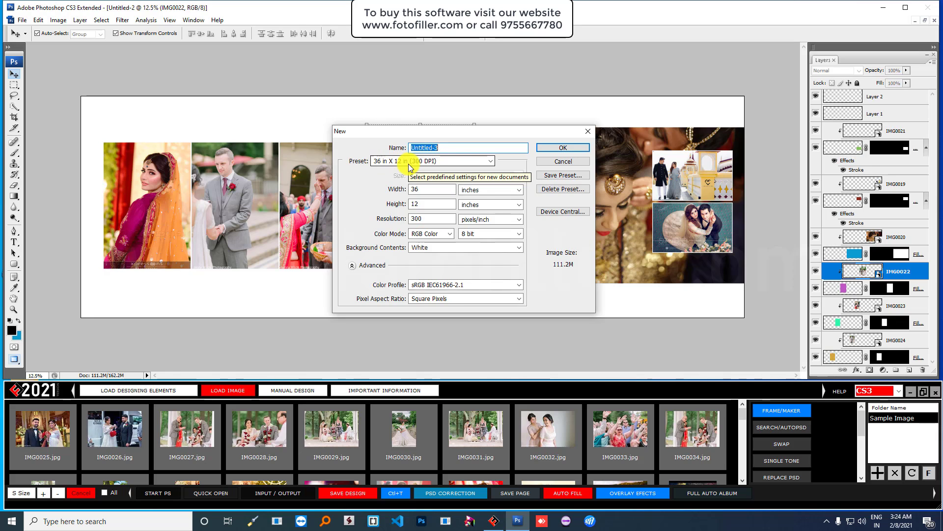
- Create a blank page from the 40 in X 12 in (300DPI) preset
click(462, 161)
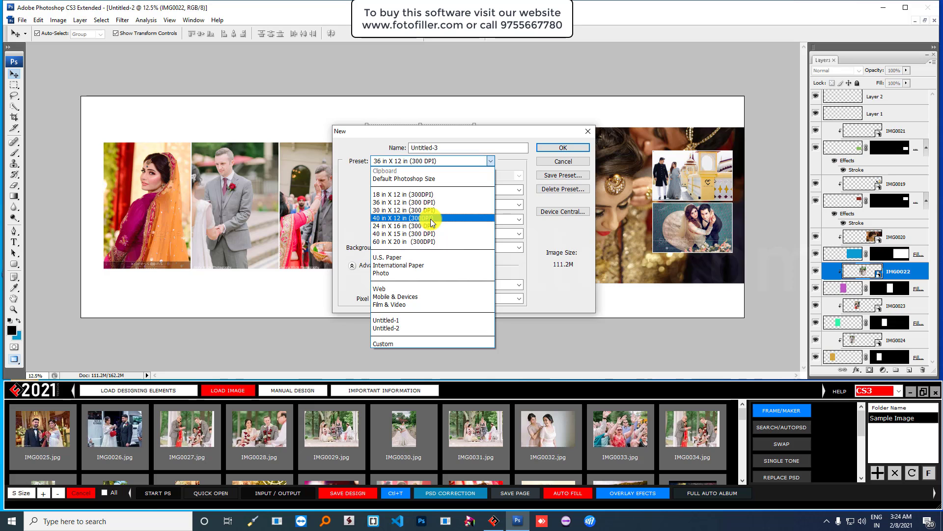
click(431, 218)
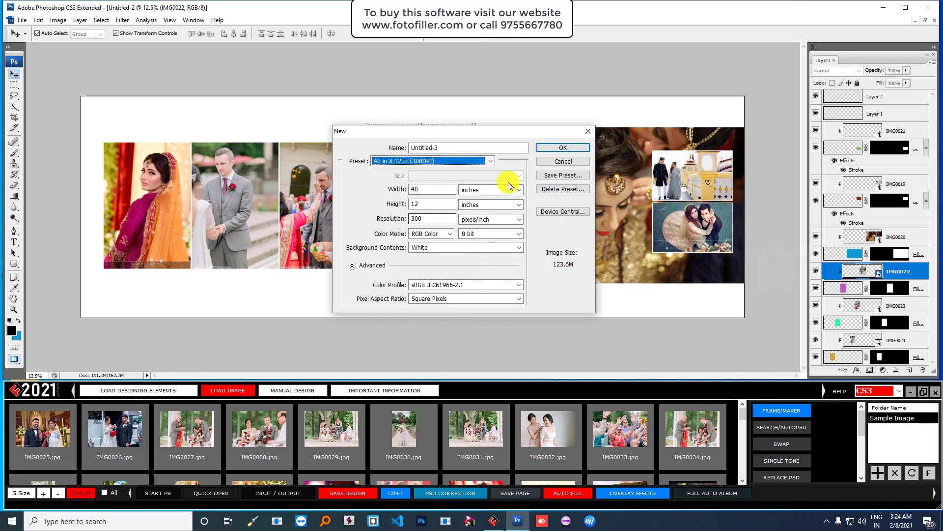
click(547, 146)
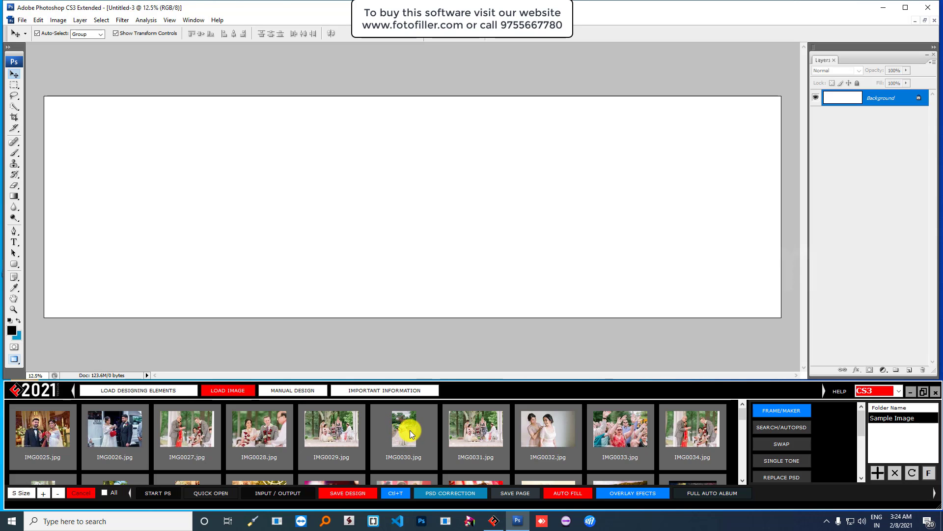
click(13, 85)
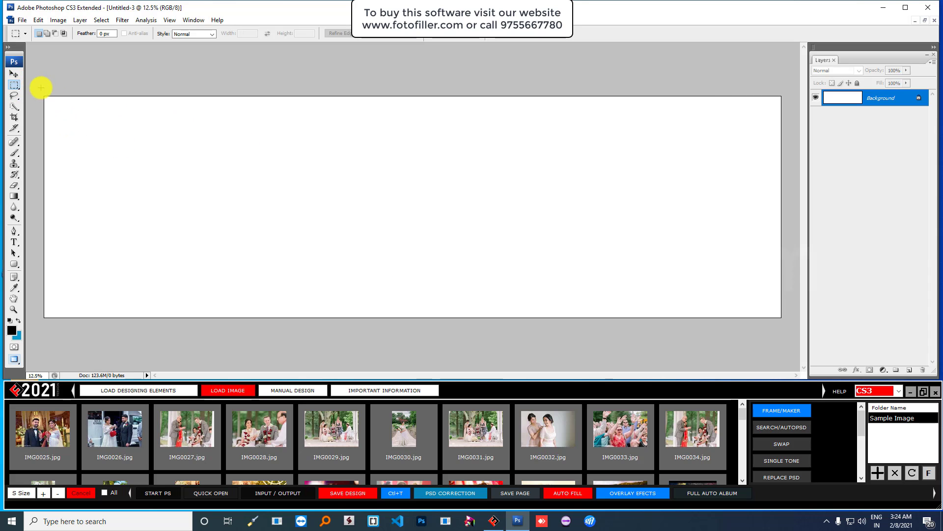
drag(40, 90, 611, 322)
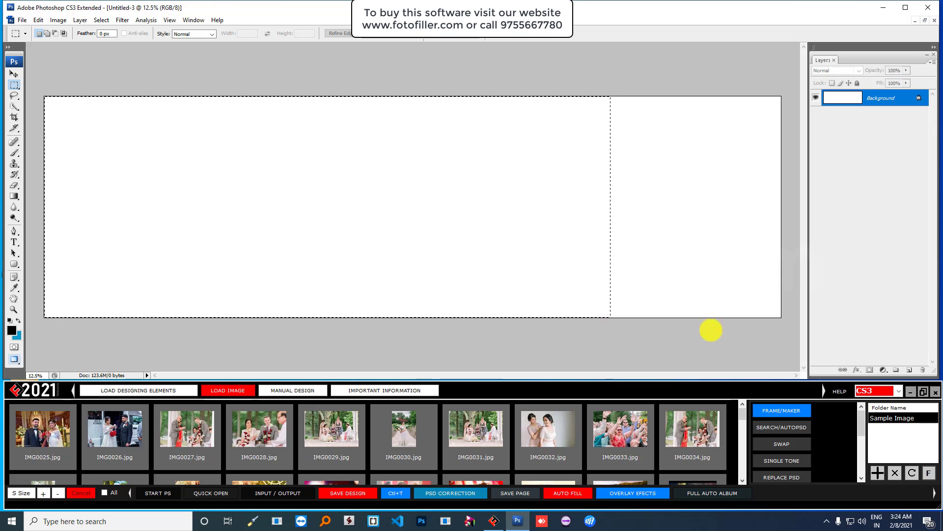
click(781, 410)
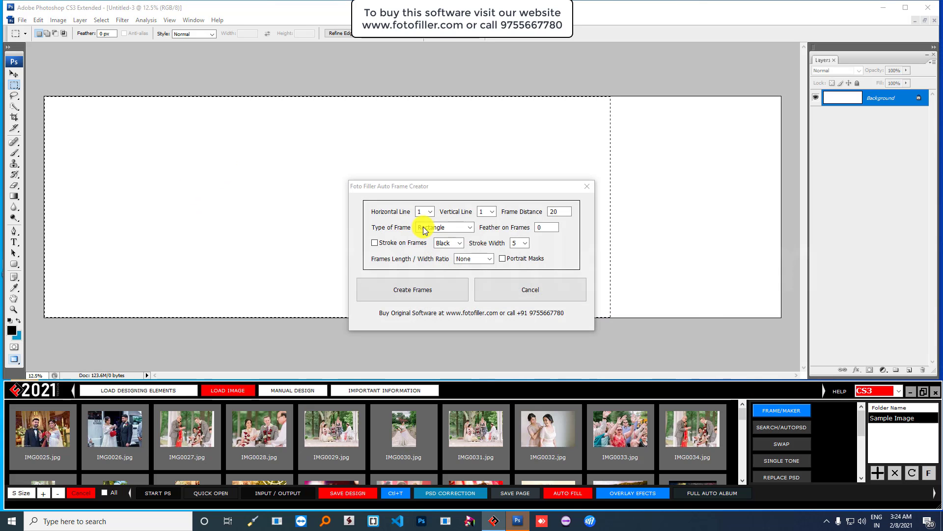
click(491, 213)
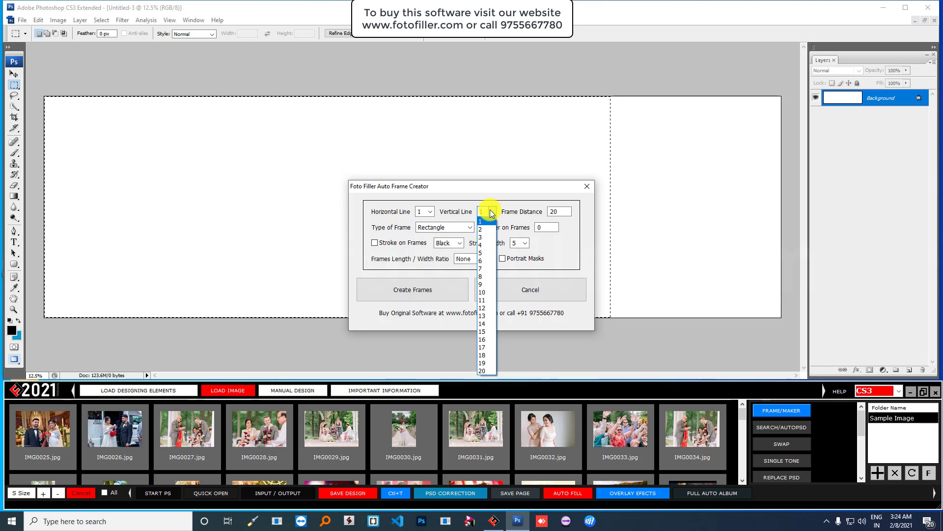
click(485, 230)
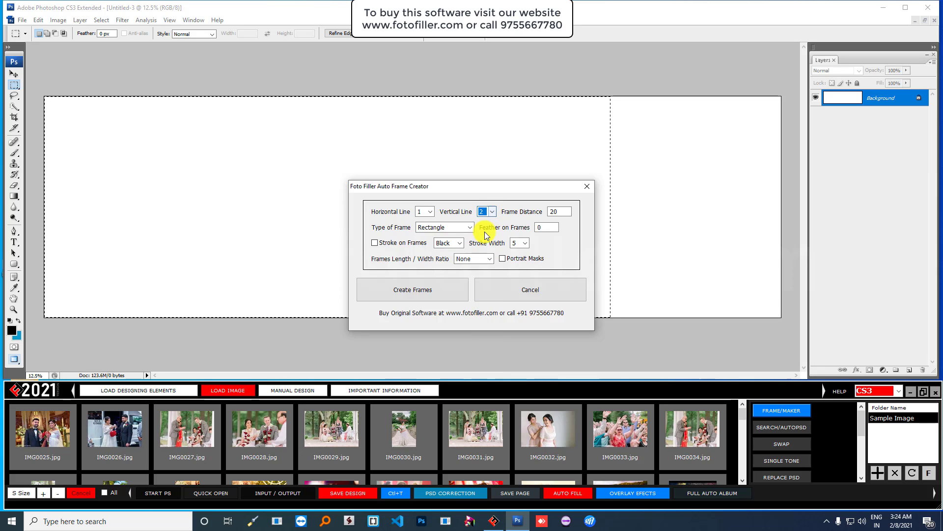
click(432, 212)
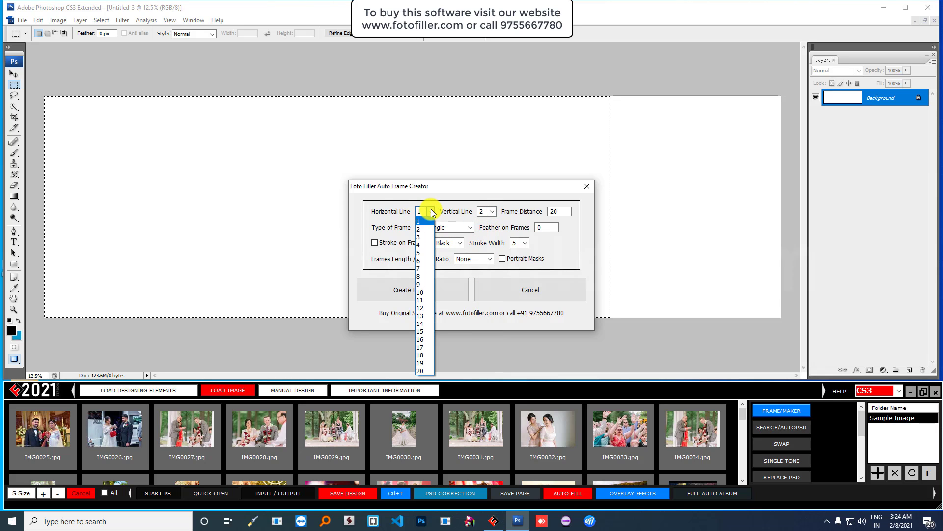
click(421, 253)
click(404, 289)
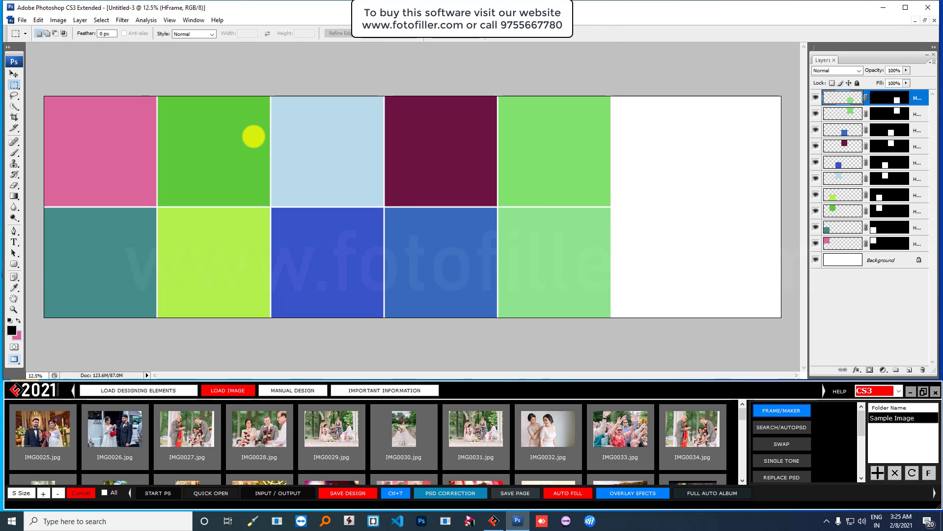
key(ctrl+z)
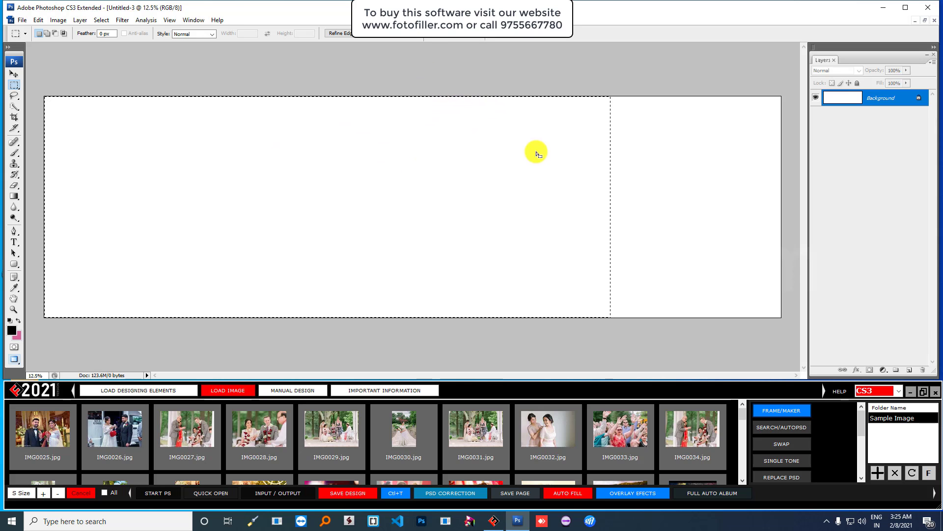
- Select a wide upper-left area and create two side-by-side frames with Horizontal Line 2
click(447, 80)
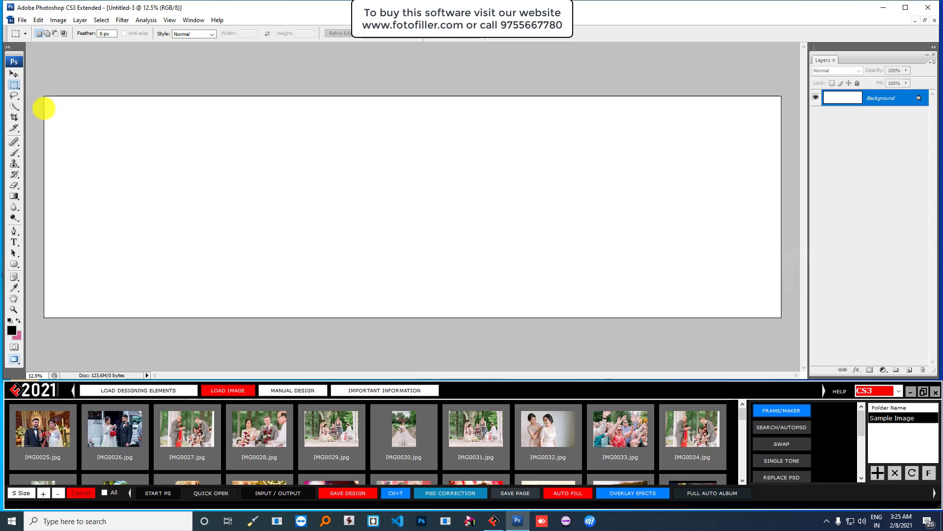
drag(44, 93, 488, 229)
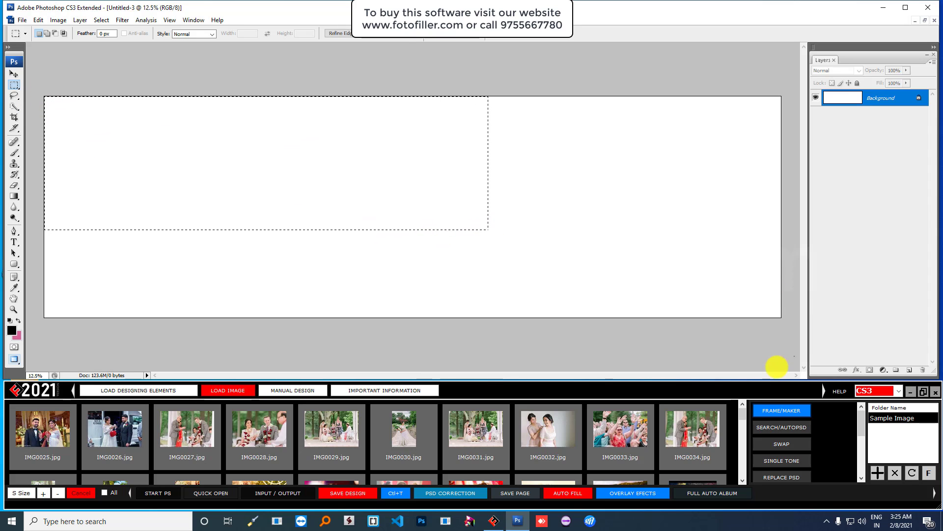
click(496, 88)
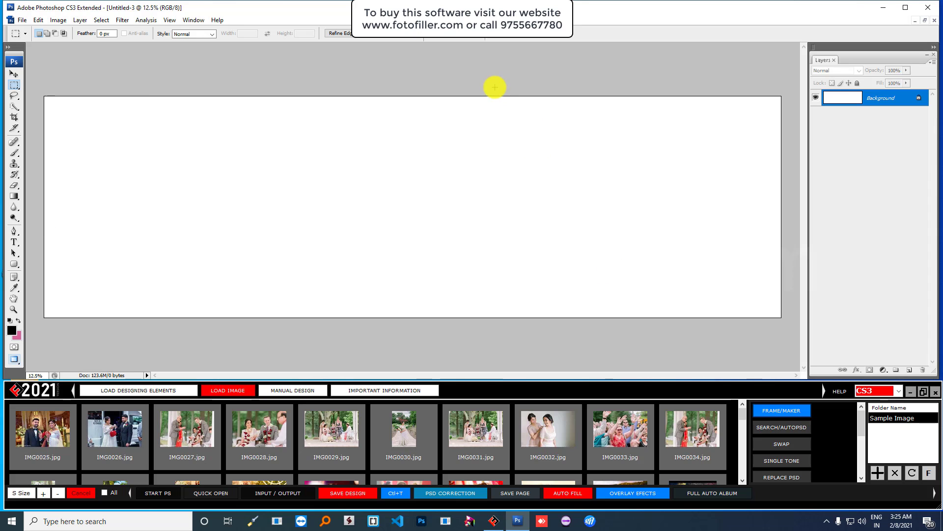
drag(30, 85, 584, 226)
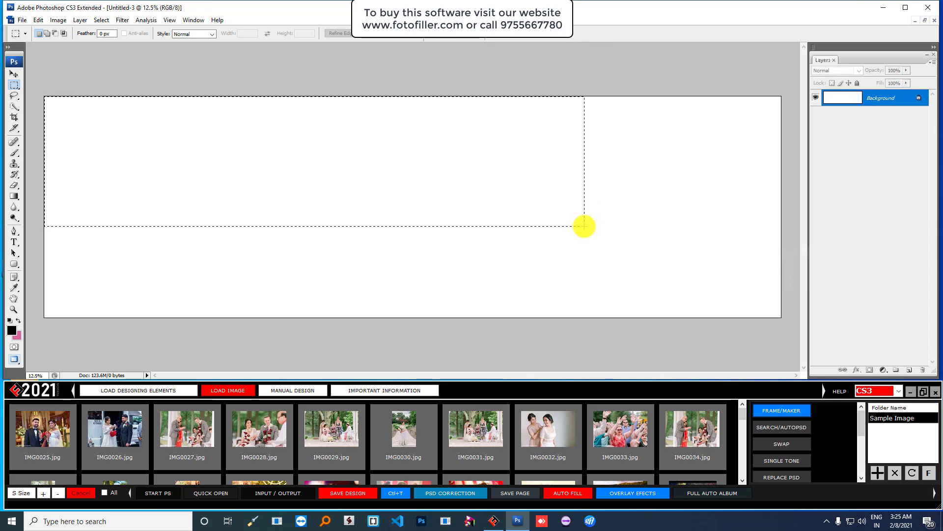
click(769, 409)
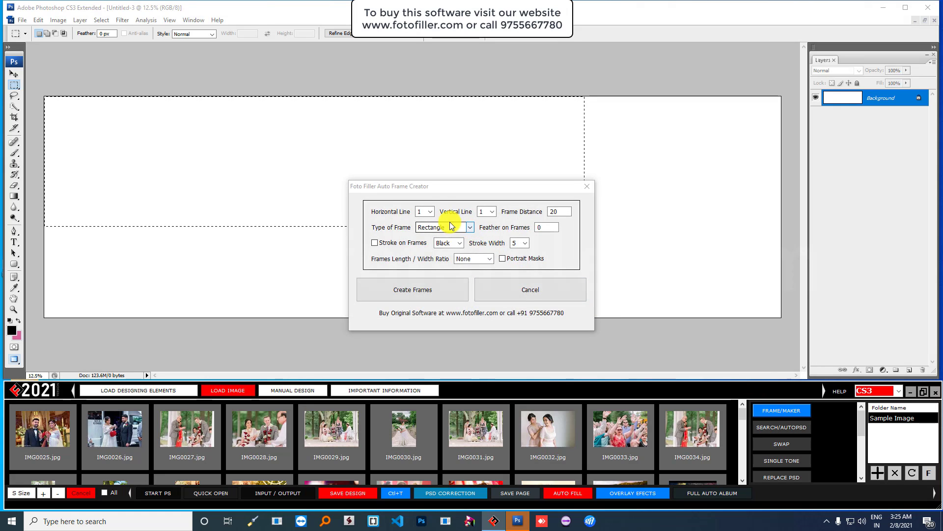
click(429, 212)
click(419, 233)
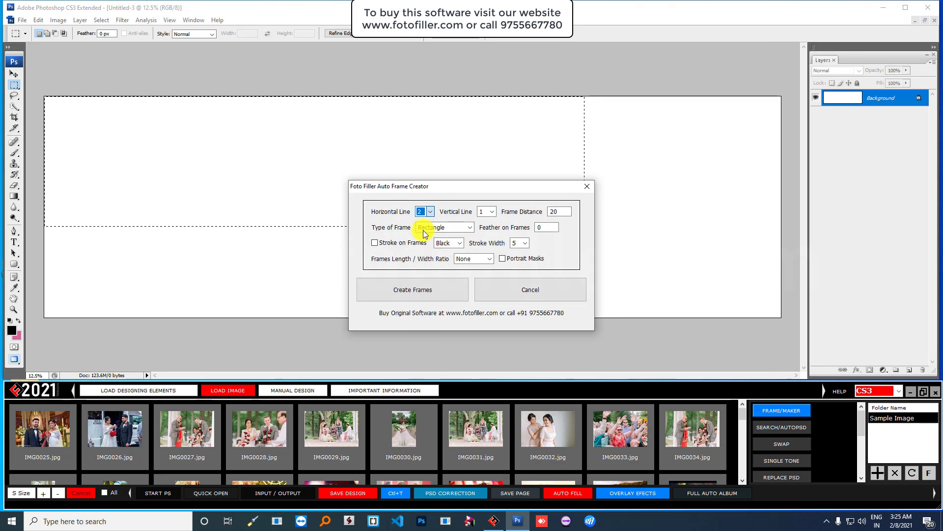
click(406, 289)
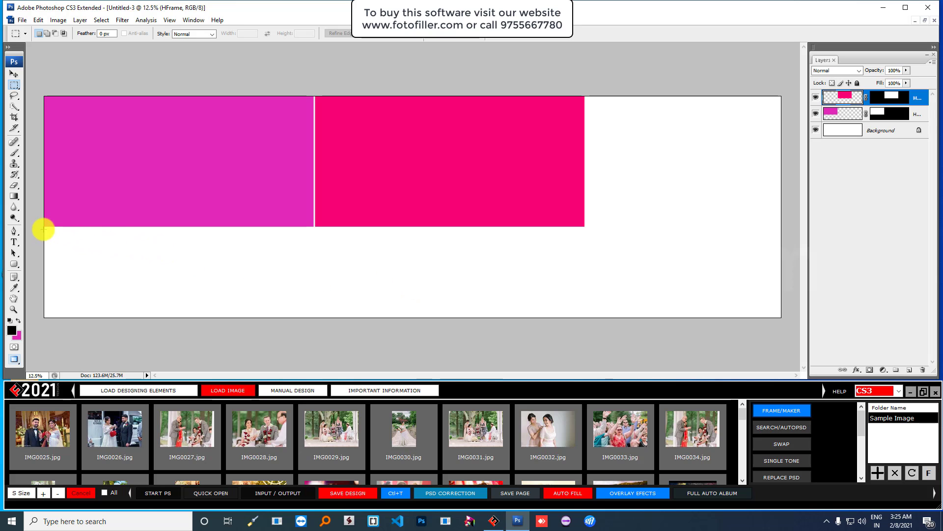
drag(44, 229, 357, 292)
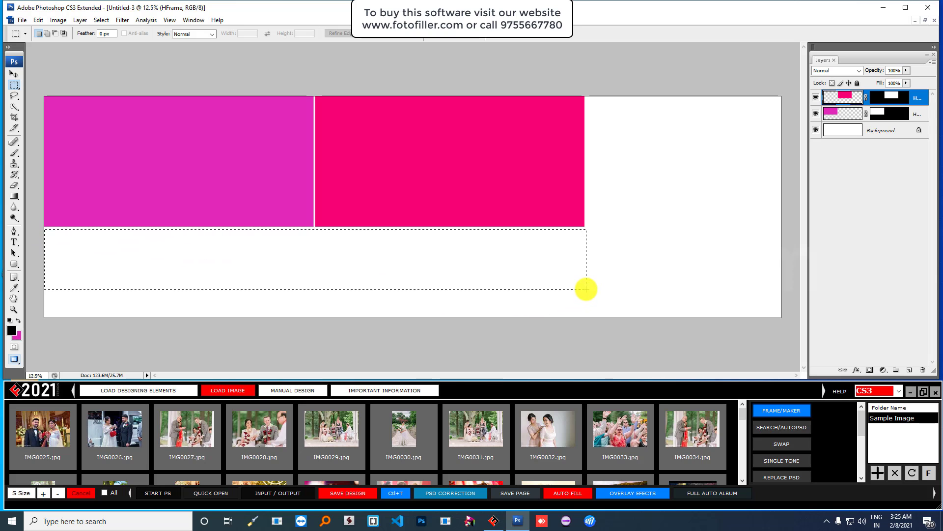
- Add a row of four frames in the strip below the two frames
drag(586, 289, 584, 284)
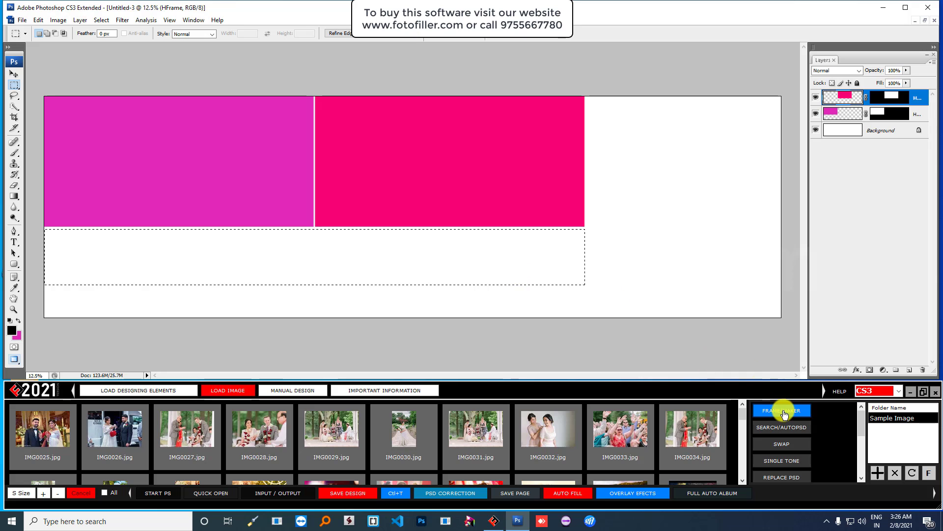
click(429, 212)
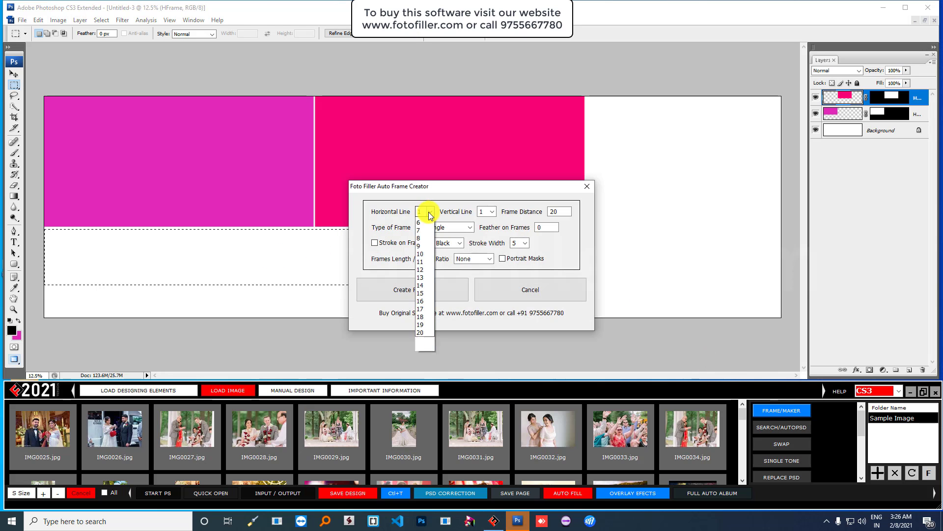
click(424, 238)
click(408, 289)
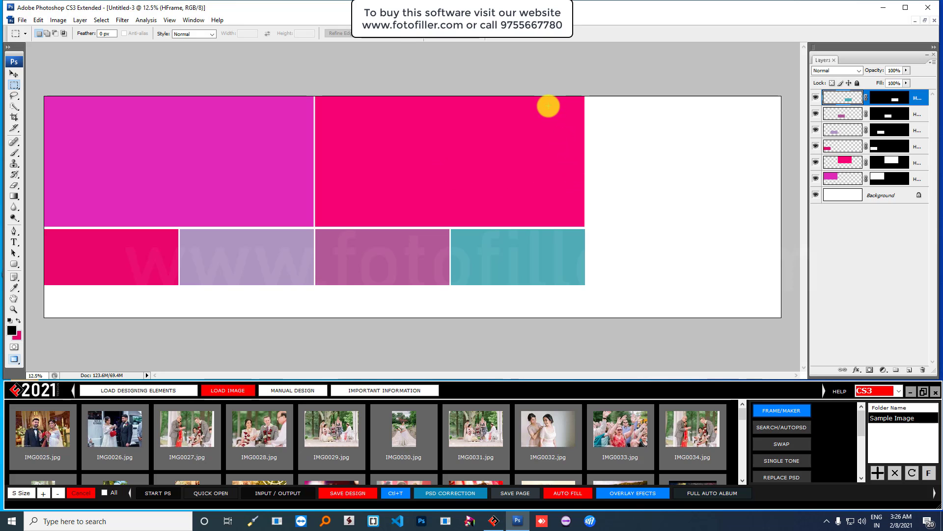
- Create three stacked frames right of the pink frame with white 10 px borders
drag(549, 106, 611, 215)
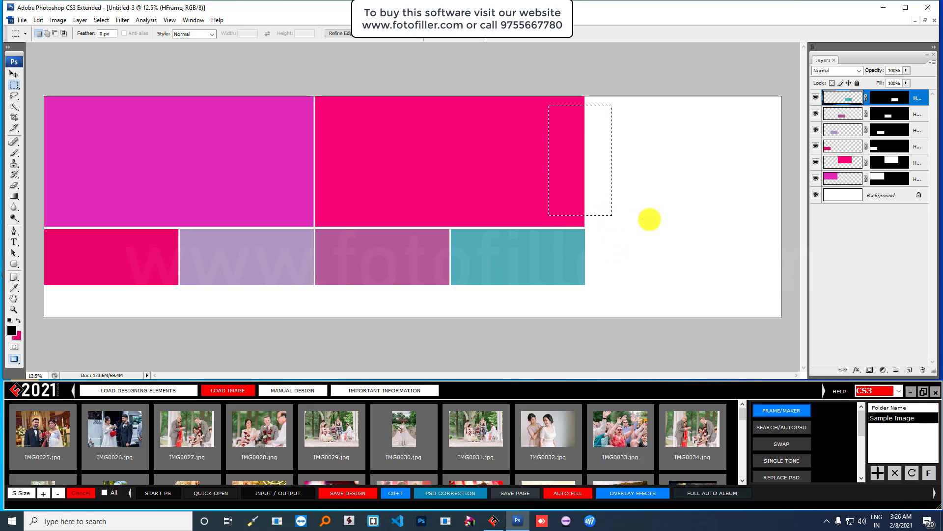
click(776, 407)
click(493, 212)
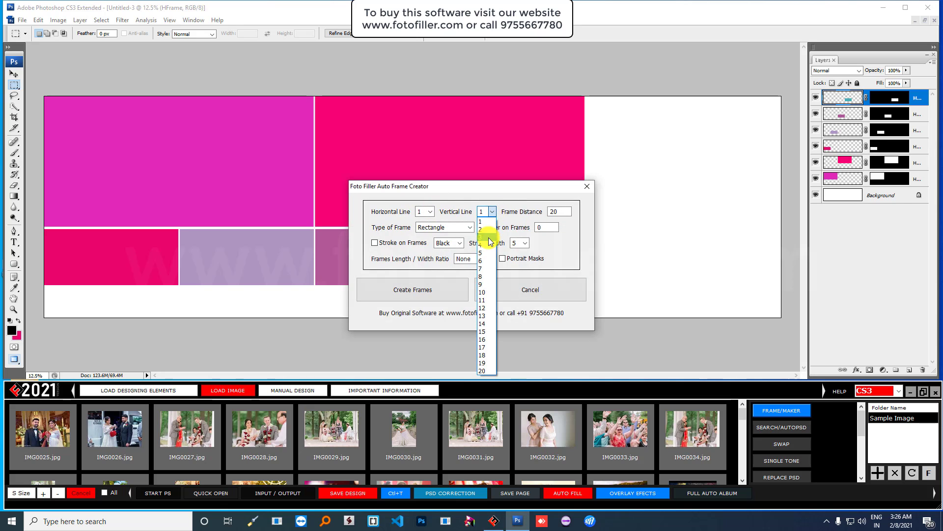
click(483, 237)
click(375, 243)
click(457, 244)
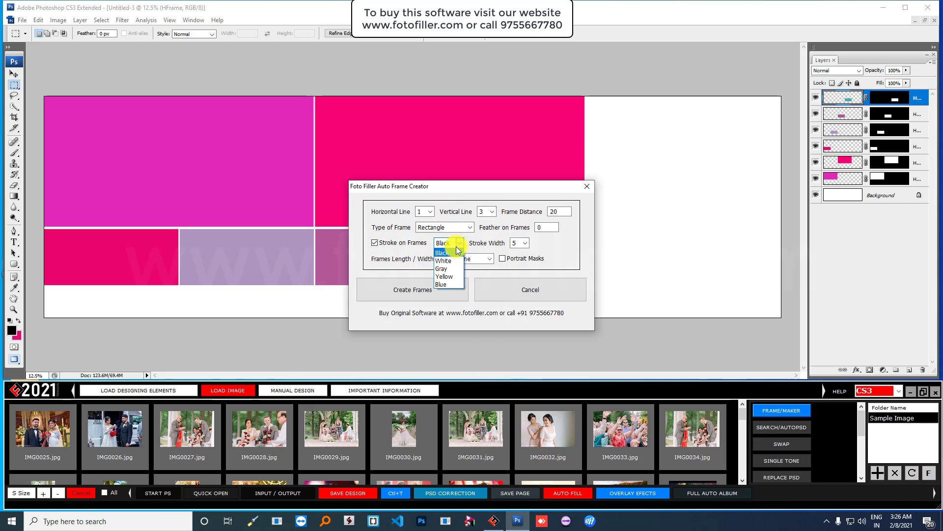
click(452, 258)
click(525, 242)
click(517, 320)
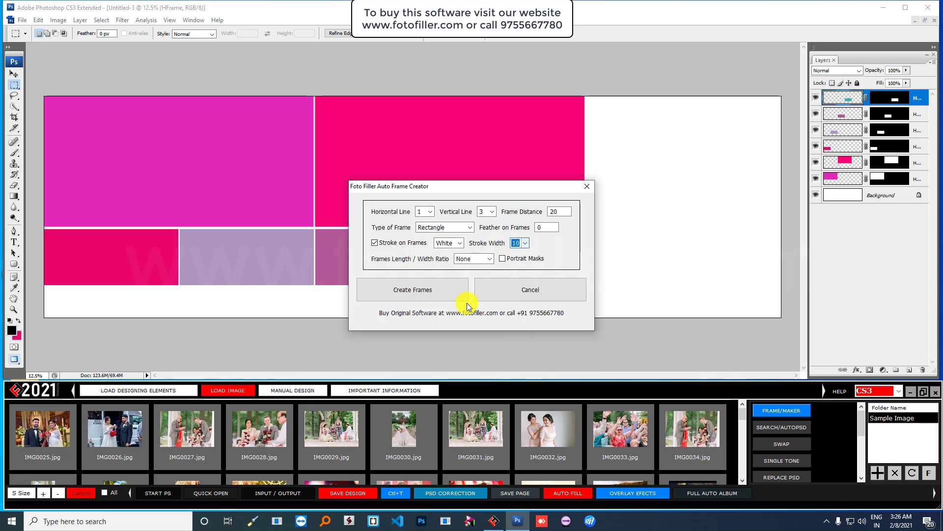
click(425, 291)
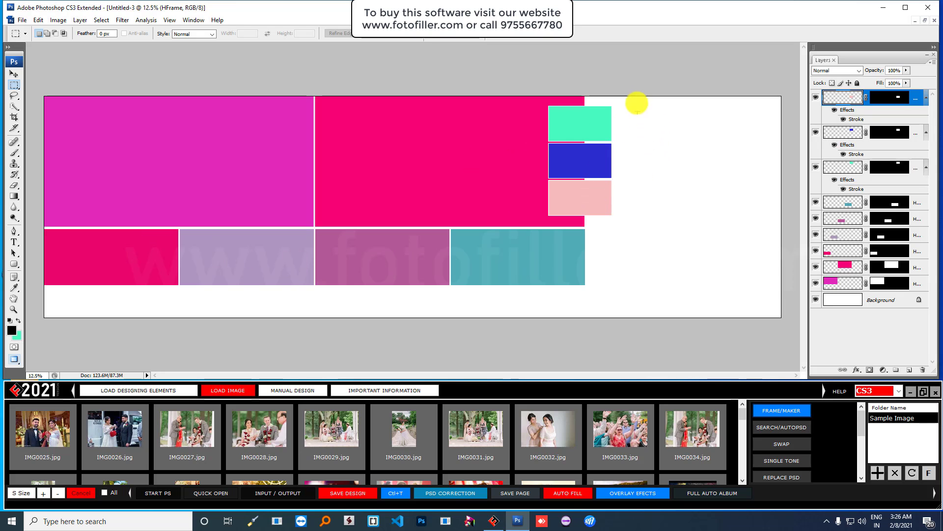
- Fill the empty right part of the page with one large frame
drag(621, 91, 785, 341)
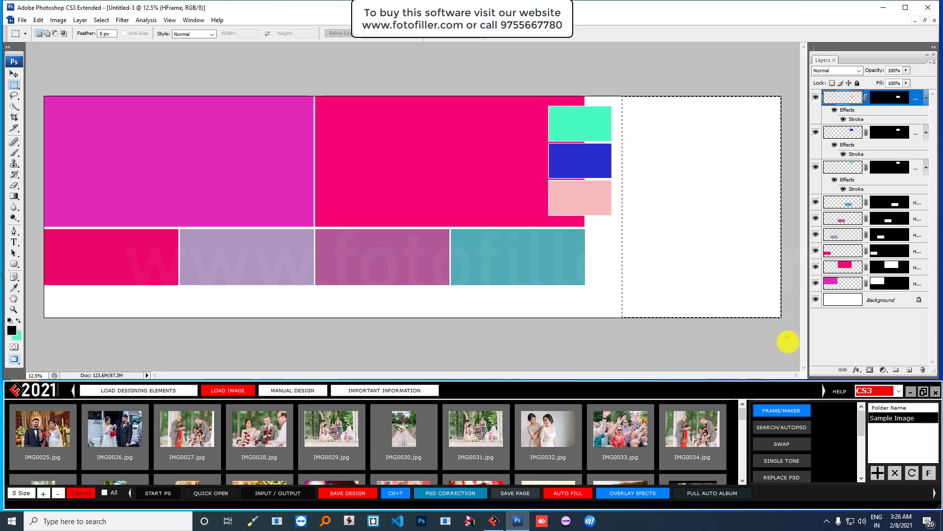
click(781, 417)
click(408, 292)
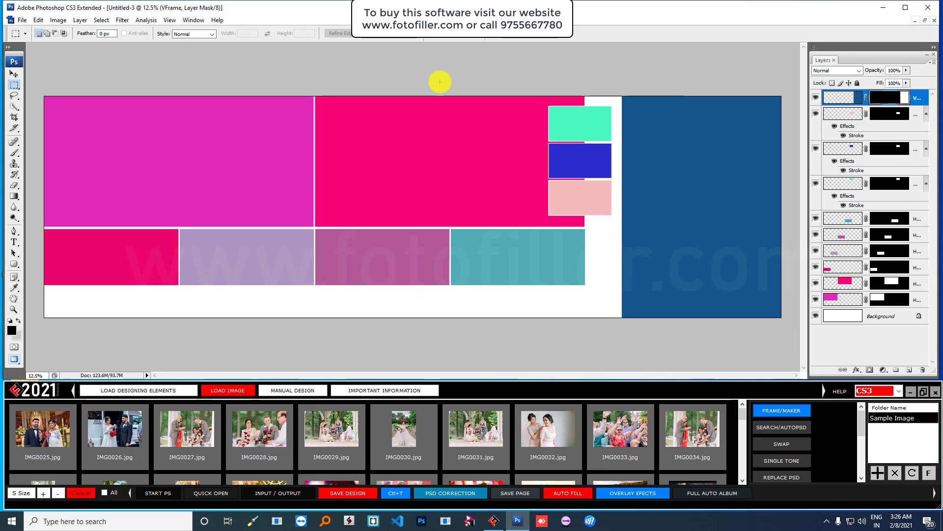
- Shift all the left-side frames slightly right and down, then deselect them
click(14, 73)
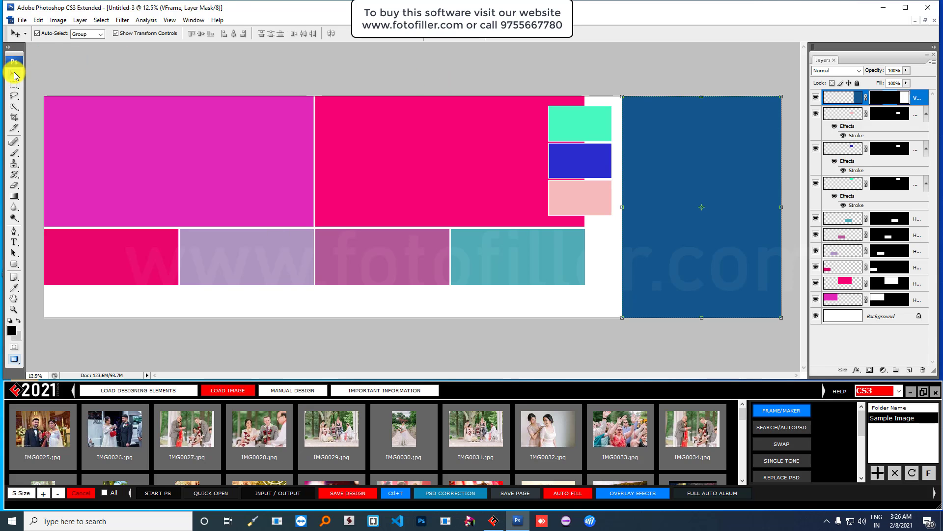
drag(160, 70, 560, 285)
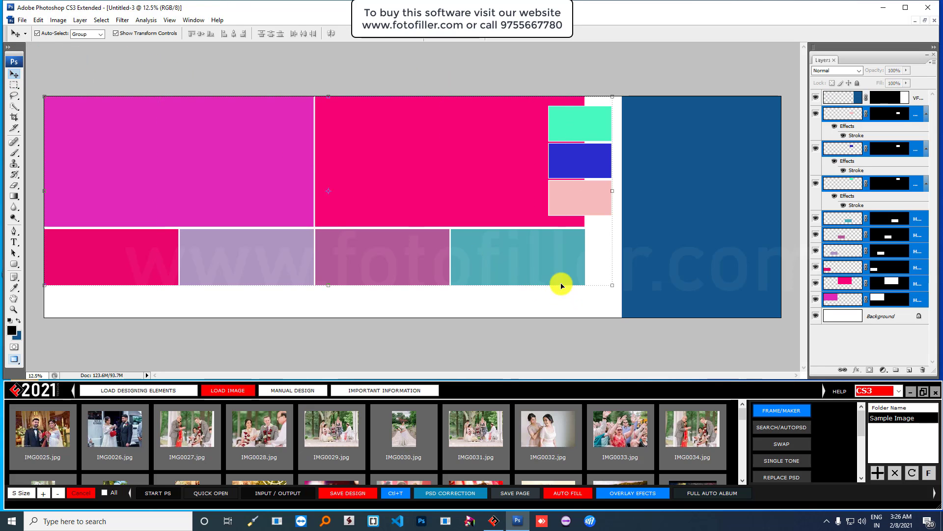
drag(564, 251, 574, 267)
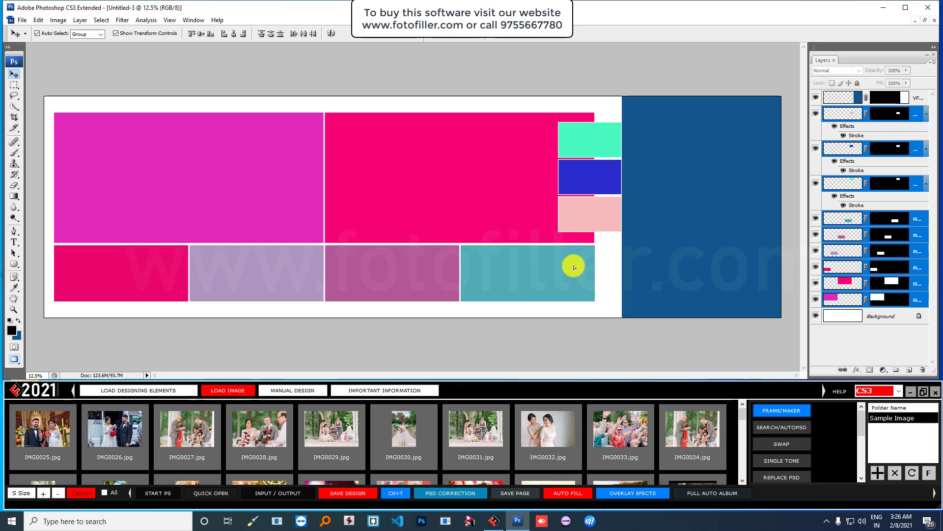
click(562, 65)
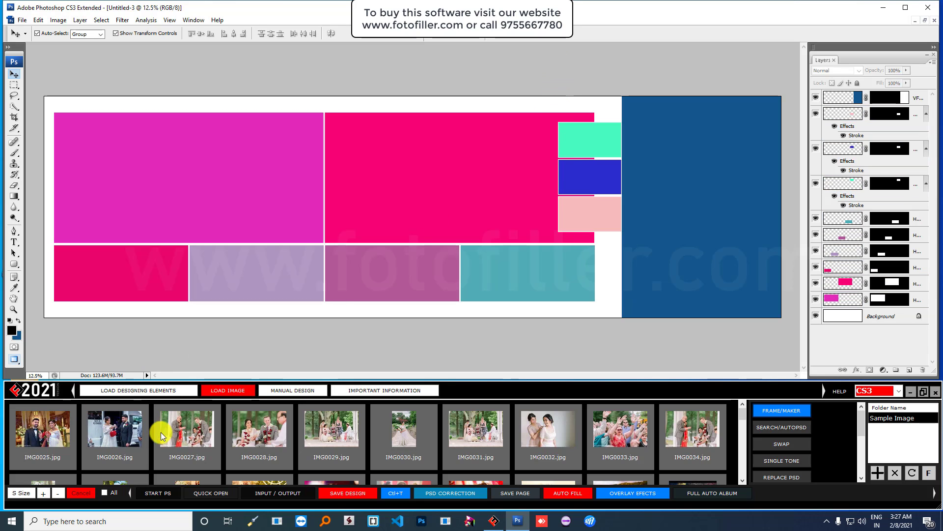
- Select photos IMG0025 through IMG0034 and bring up the auto-fill options
click(408, 429)
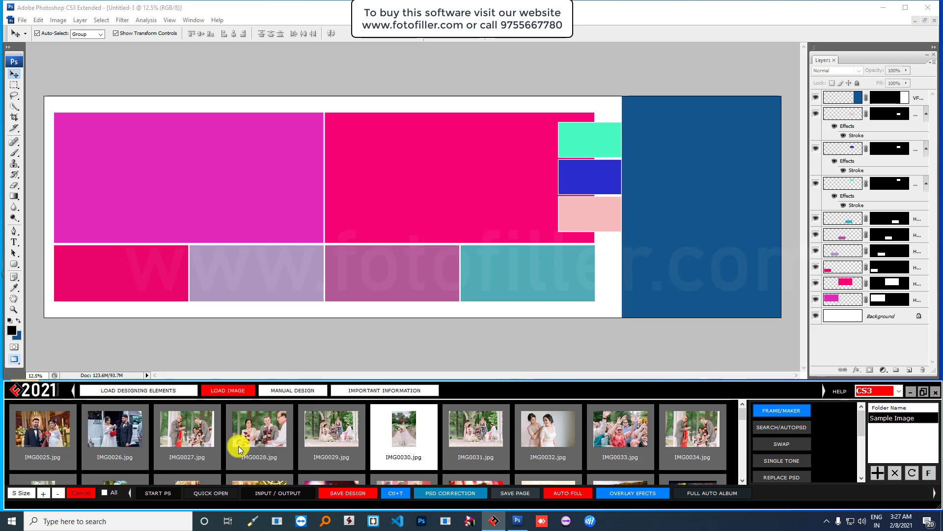
click(49, 425)
click(123, 432)
click(200, 433)
click(256, 433)
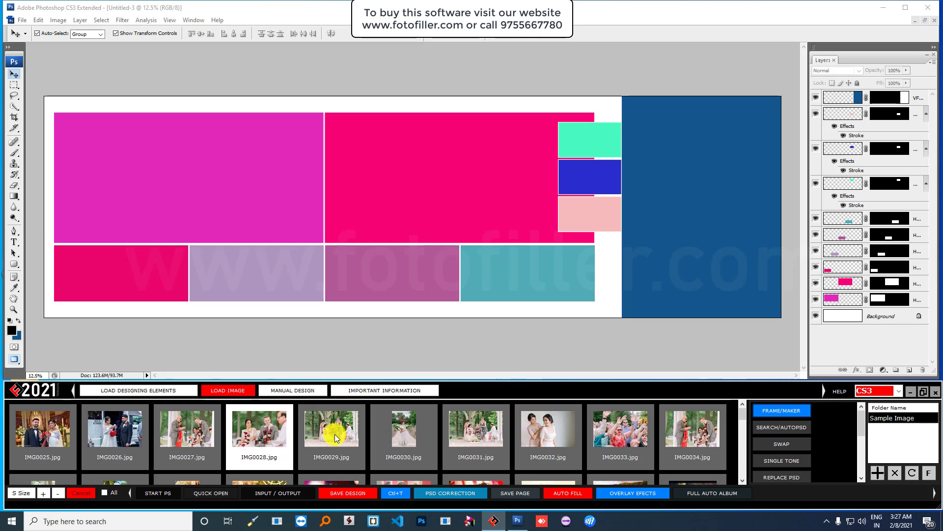
click(336, 436)
click(408, 431)
click(498, 432)
click(555, 431)
click(621, 430)
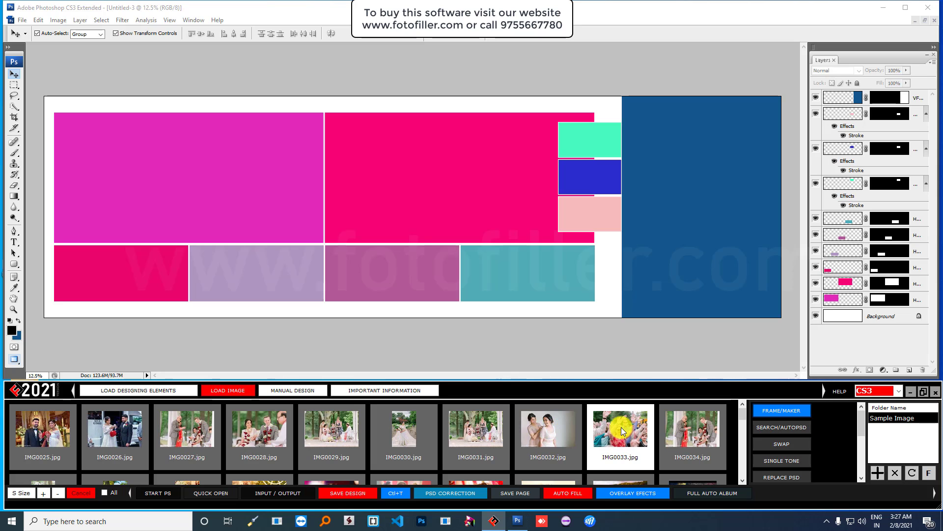
click(697, 427)
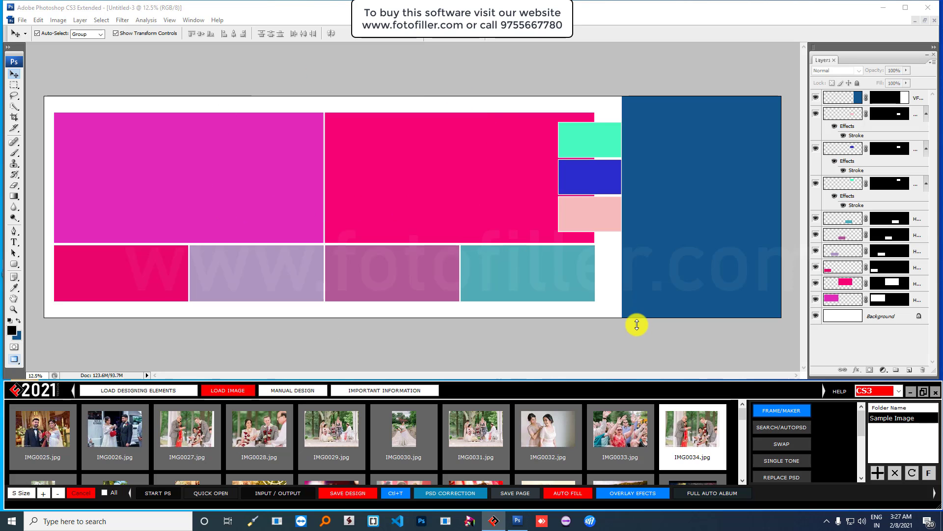
click(570, 495)
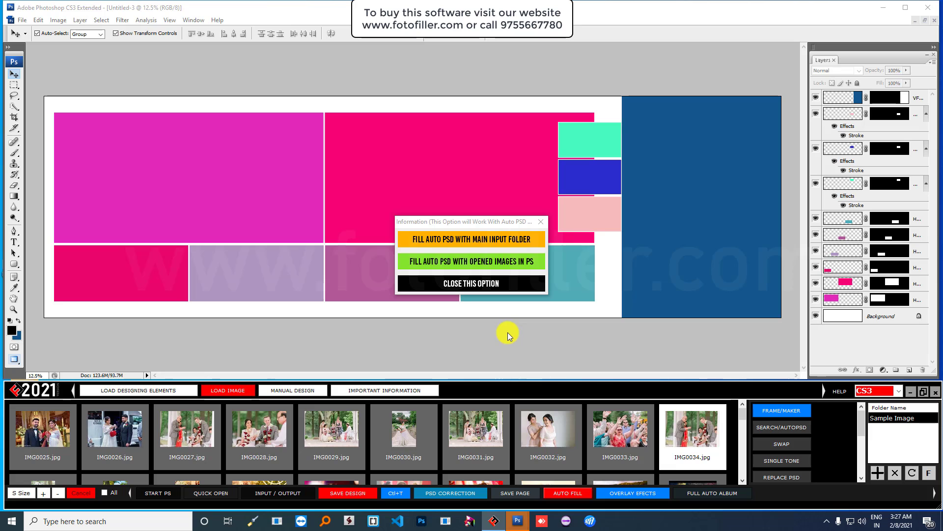
- Auto-fill all open layouts' frames using wedding photos from the main input folder
click(464, 238)
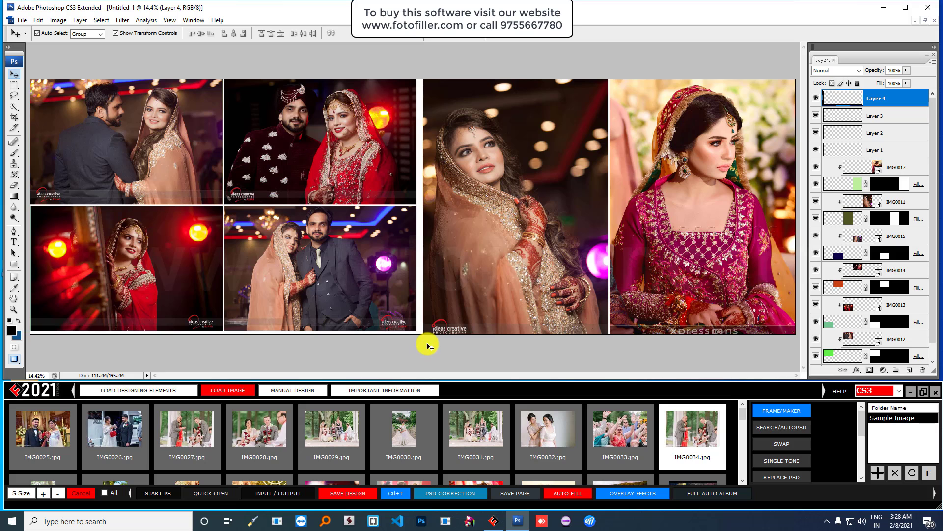
- Float the document windows to compare pages, then maximize the photo-filled Untitled-3
click(925, 20)
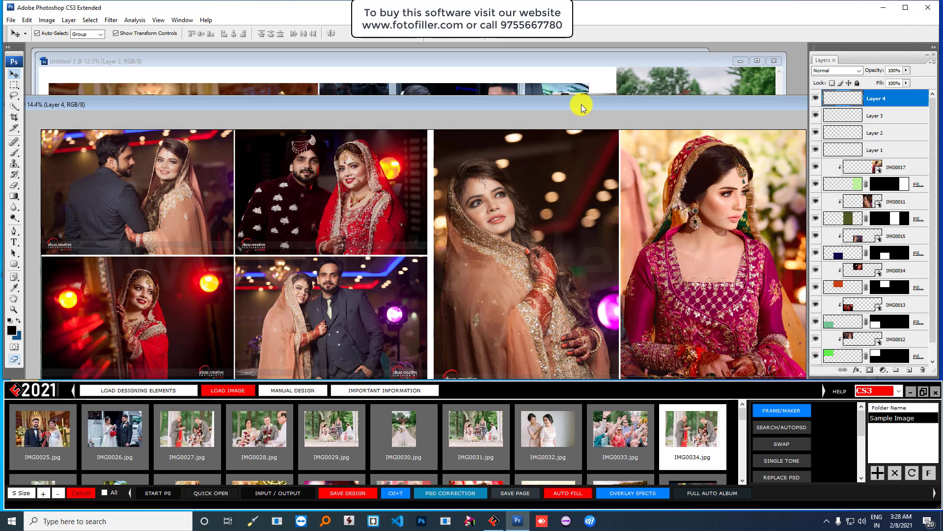
drag(589, 116, 614, 154)
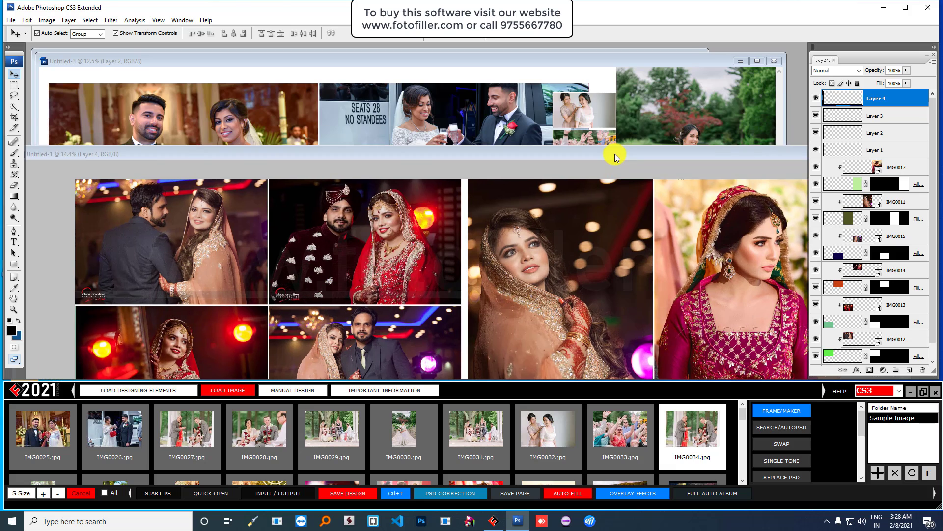
click(550, 59)
drag(550, 59, 623, 76)
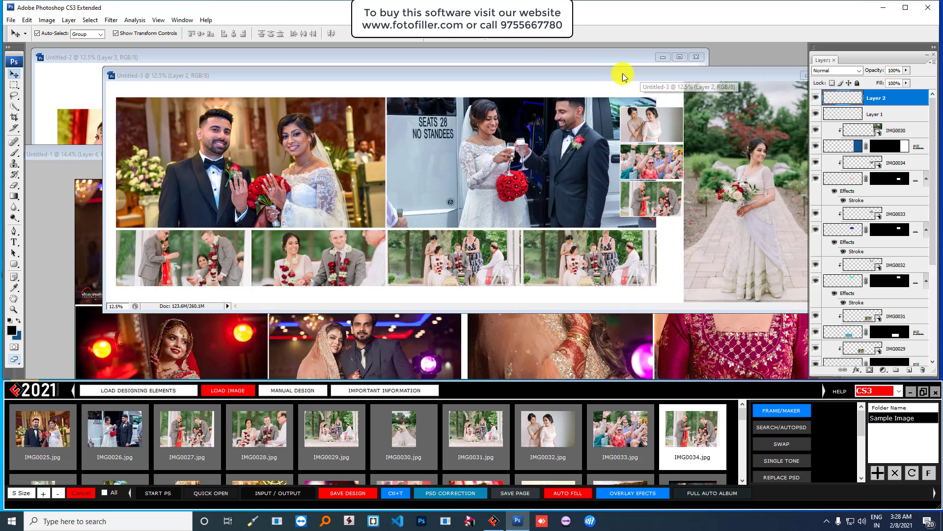
click(528, 54)
click(732, 76)
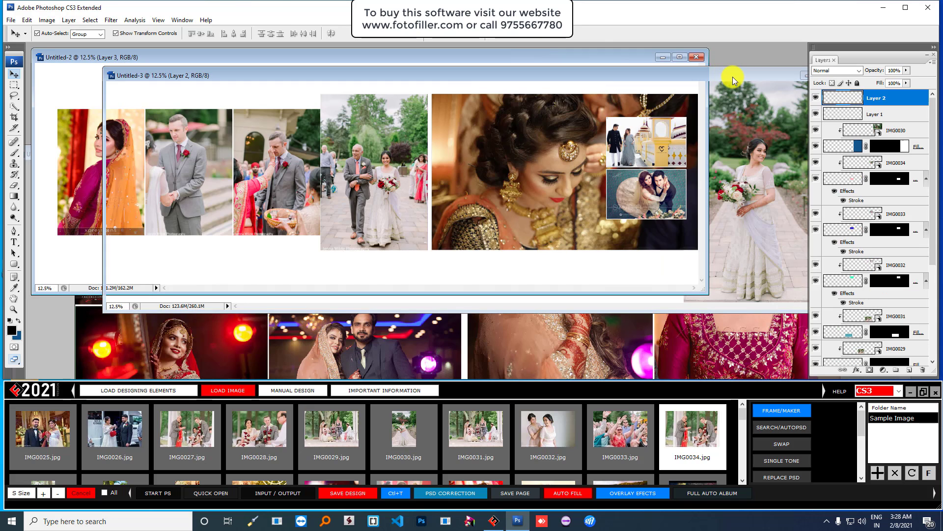
drag(732, 76, 656, 71)
double_click(656, 71)
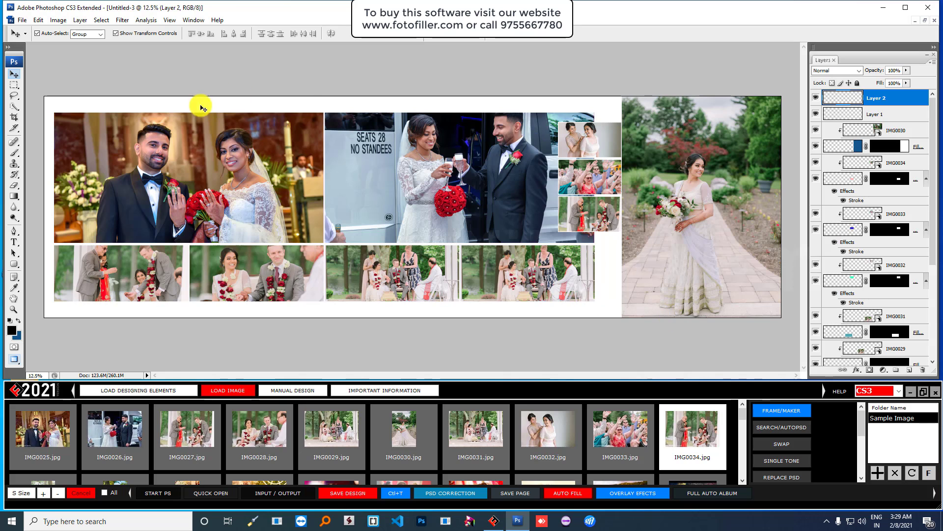
- Create a new blank page from the 36 in × 12 in, 300 DPI preset
click(23, 20)
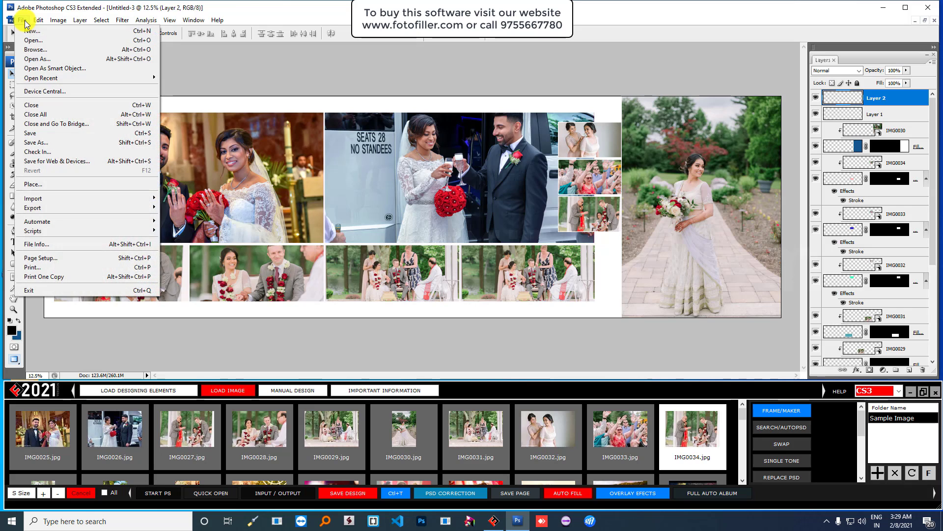
click(30, 31)
click(477, 160)
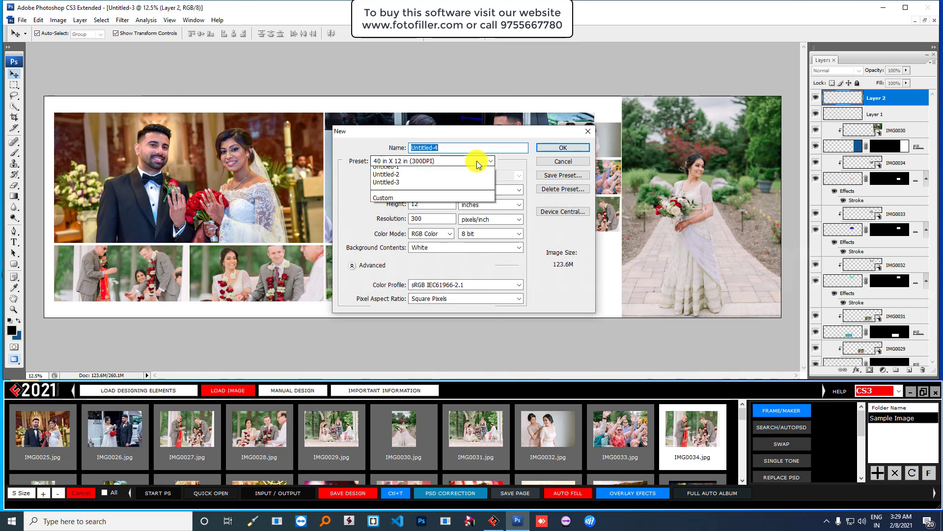
click(440, 204)
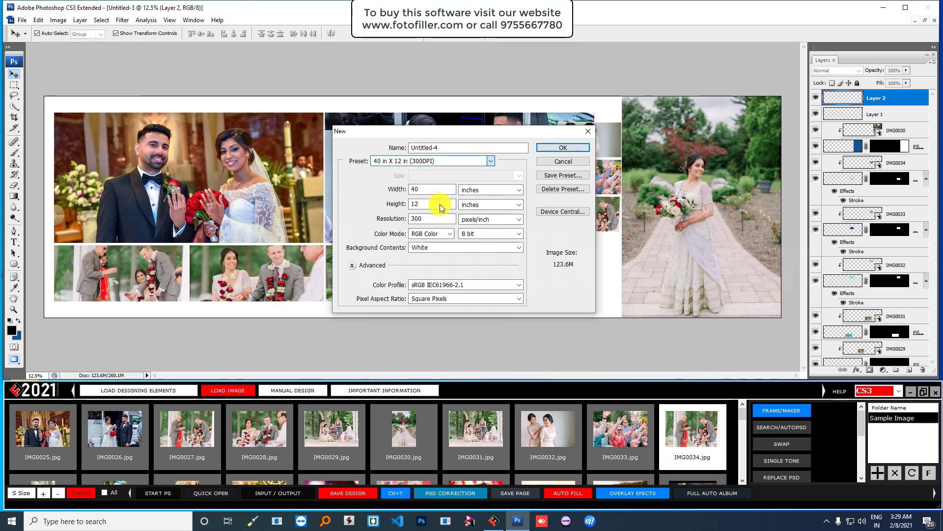
click(553, 146)
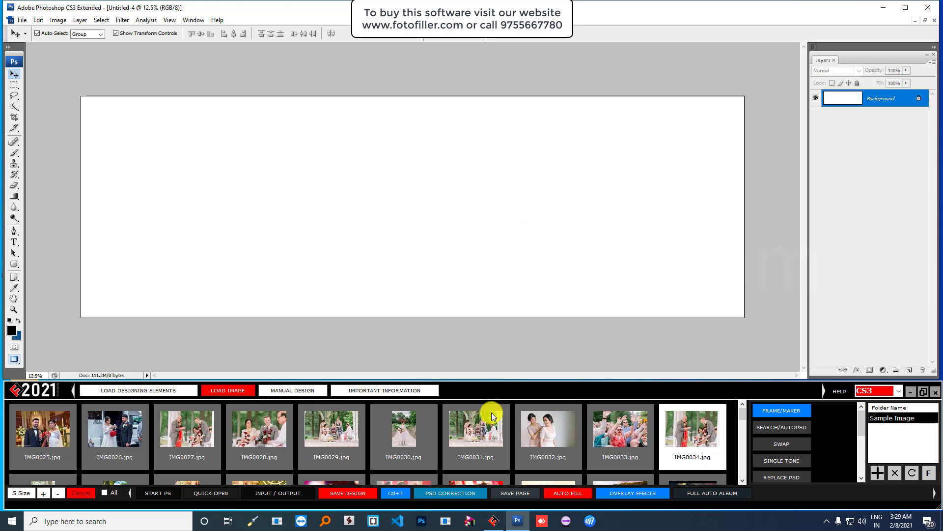
- Load the designing elements library and pick the Rectangular Marquee tool for Untitled-4
click(140, 393)
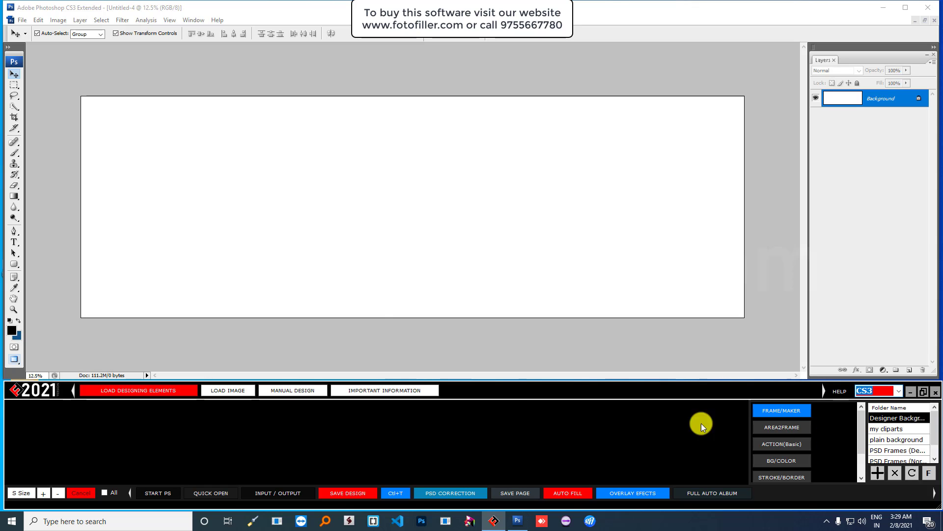
click(291, 202)
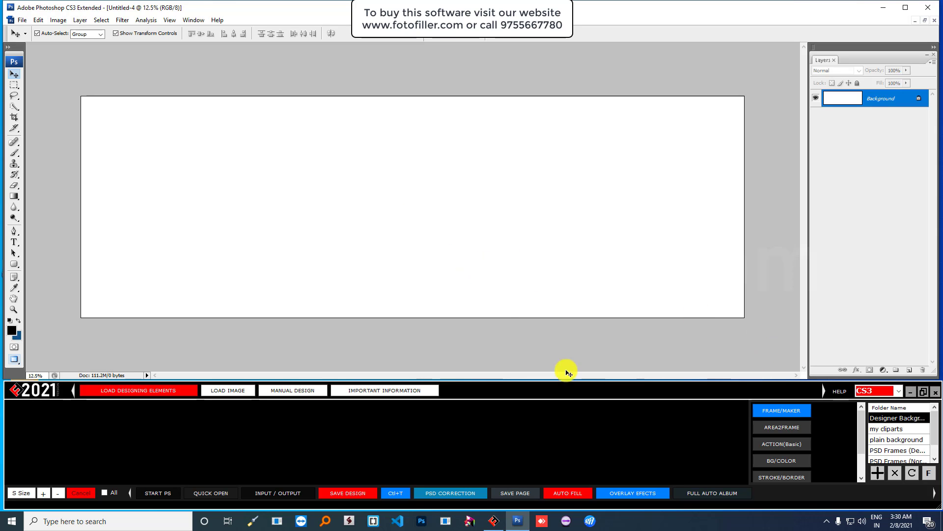
click(14, 85)
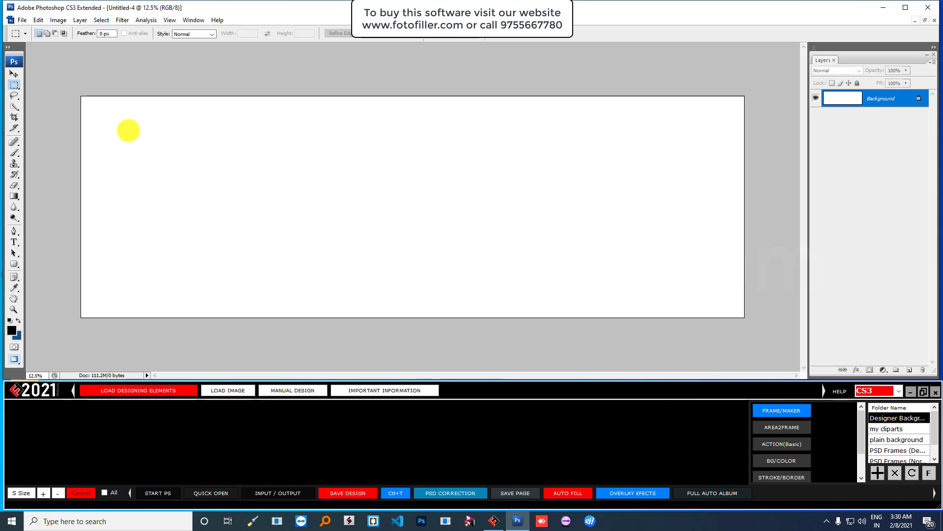
- Mark the left side of Untitled-4 and split it into a 2 × 2 frame grid
drag(104, 117, 405, 291)
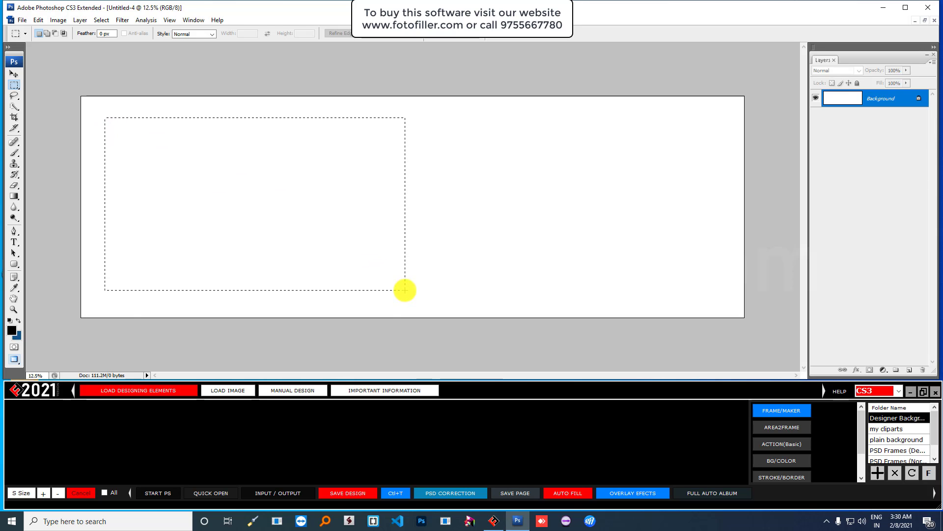
click(405, 289)
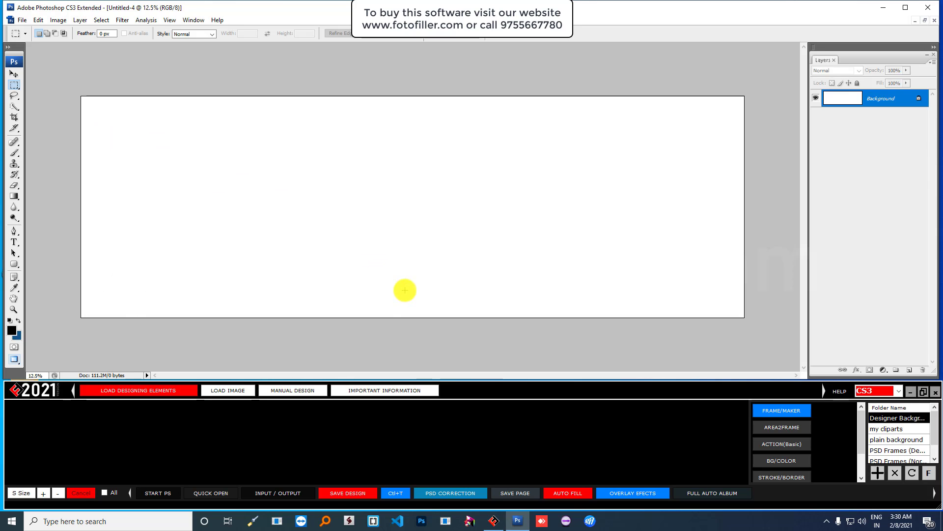
click(782, 408)
click(426, 211)
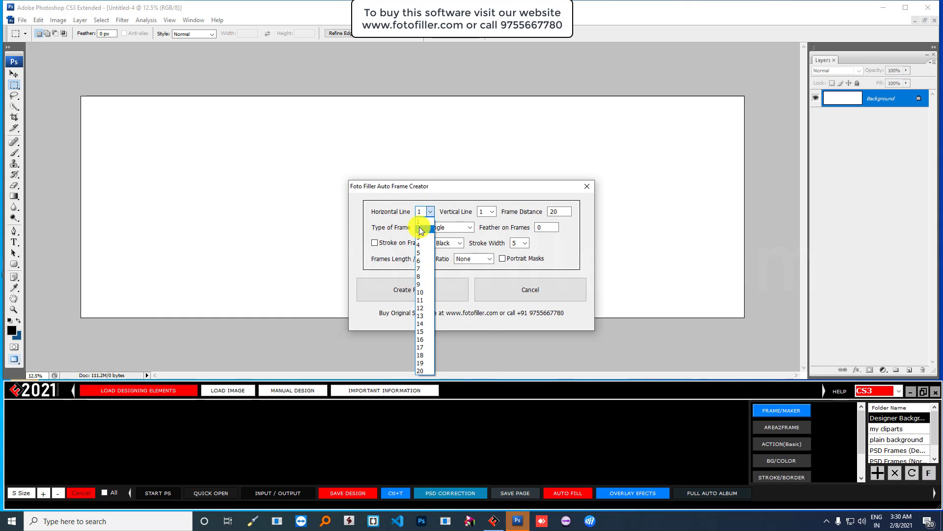
click(424, 226)
click(487, 212)
click(484, 226)
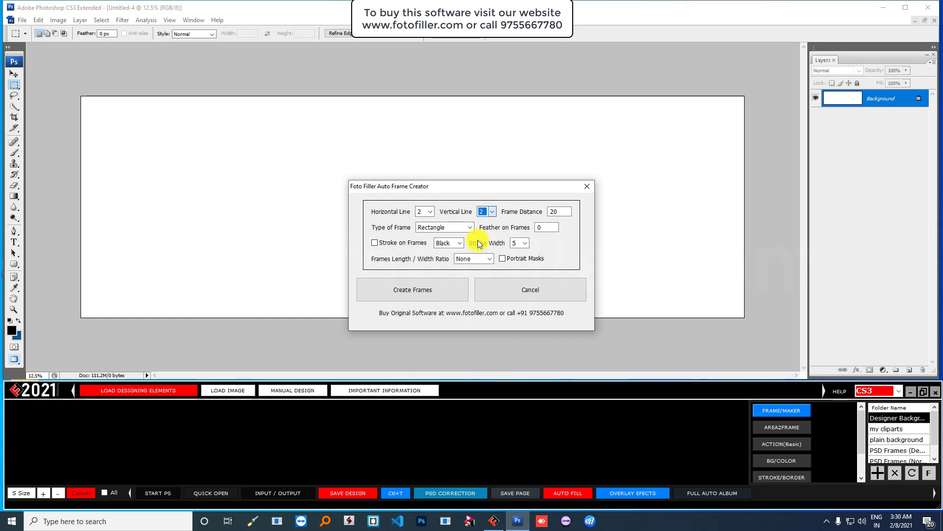
click(406, 287)
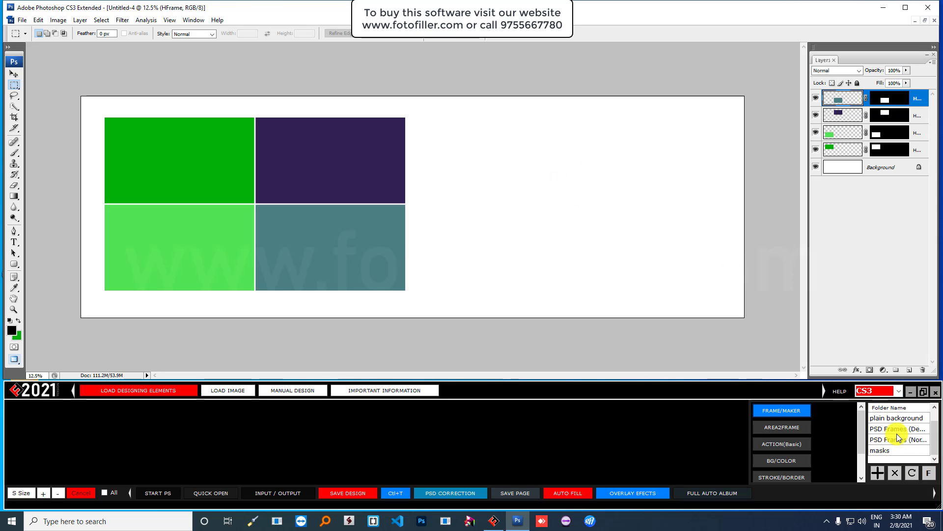
- Open the PSD Frames collection and double-click the overlapping-circles PSD Frames (252)
click(895, 431)
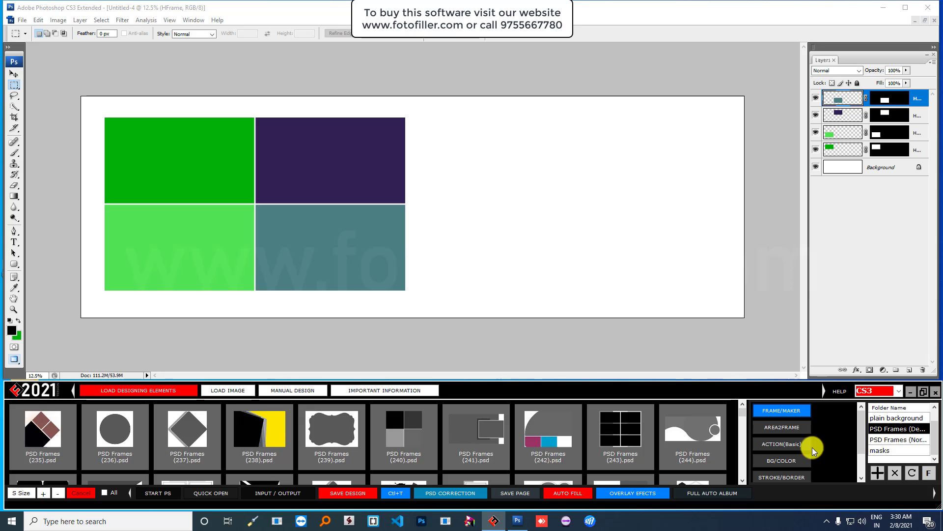
scroll(549, 442, down, 1)
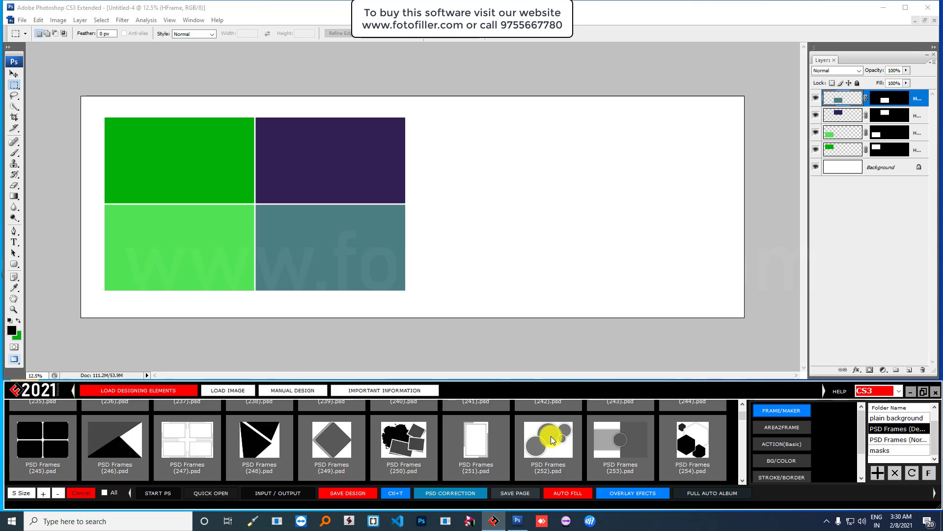
click(551, 438)
double_click(552, 438)
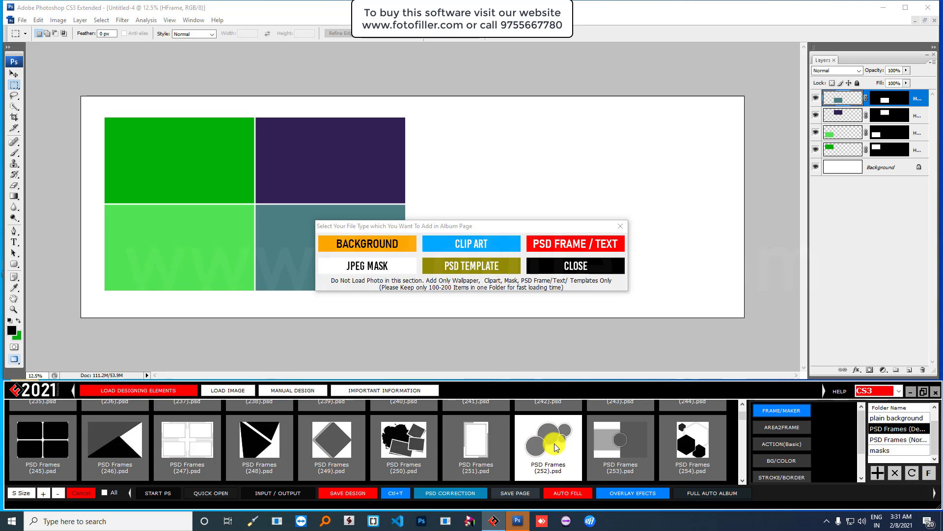
- Place the circles element as a PSD frame, keeping its layers editable
click(580, 243)
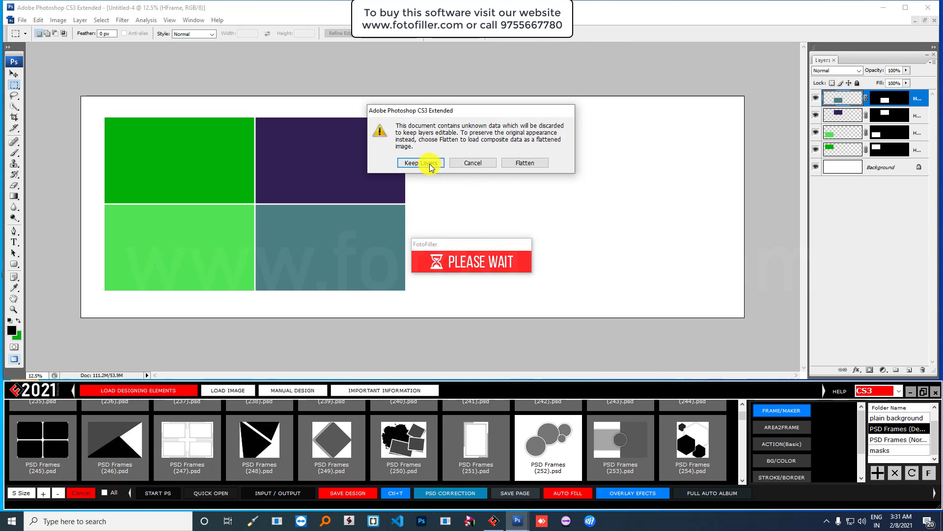
click(429, 164)
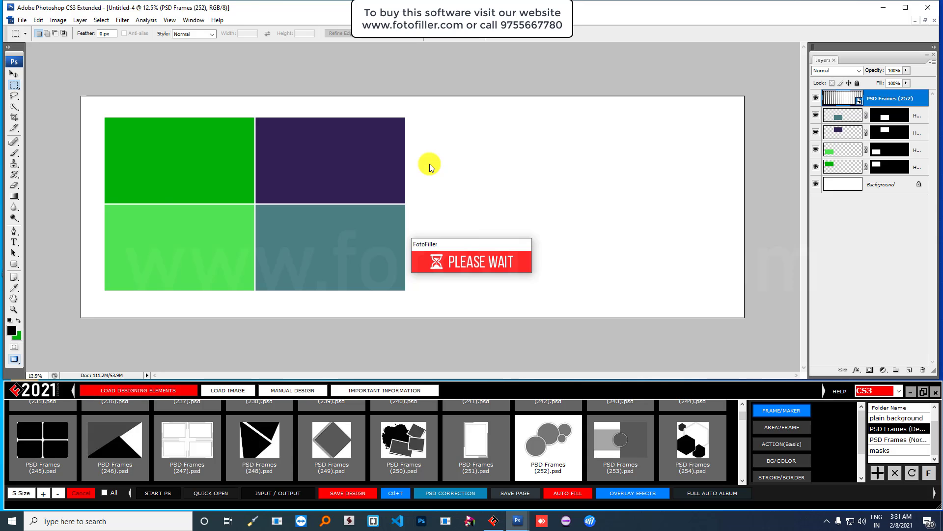
click(420, 162)
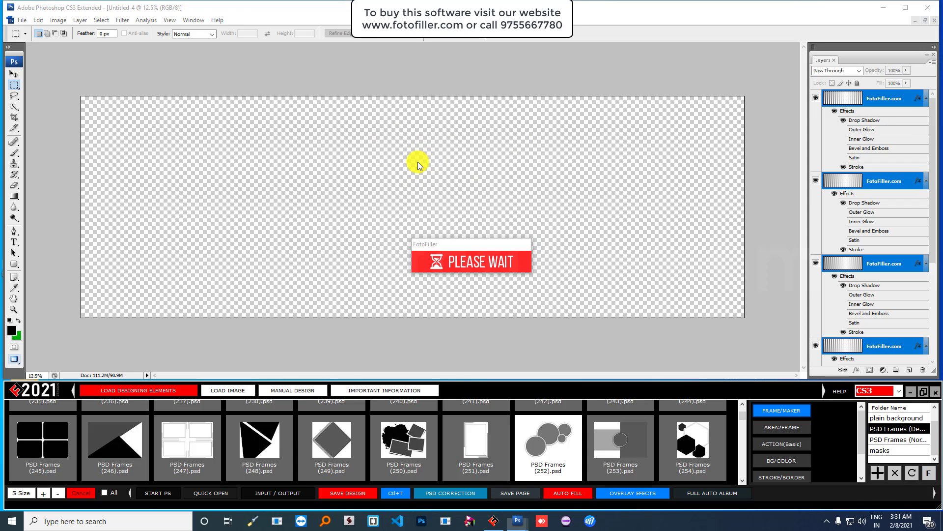
- Move the circle frames to the page's right half and enlarge them slightly; begin another new document
click(14, 73)
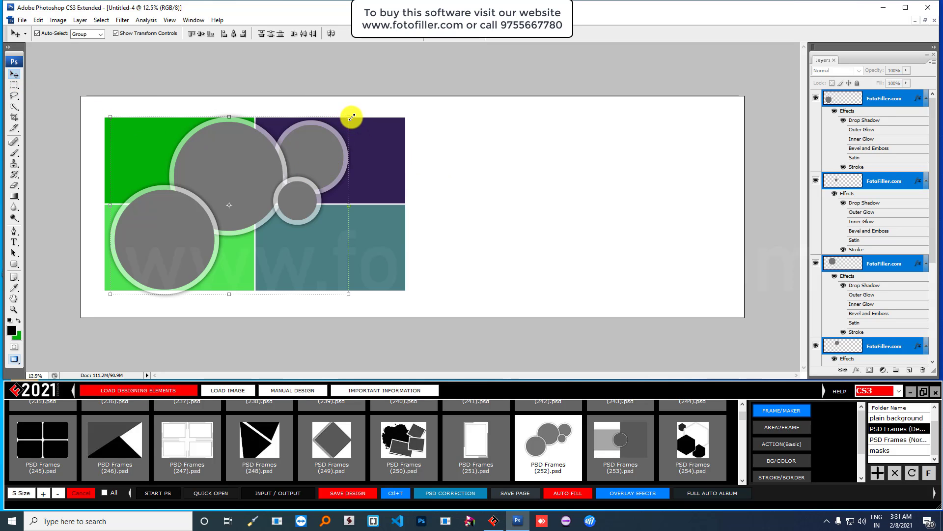
drag(315, 133, 628, 155)
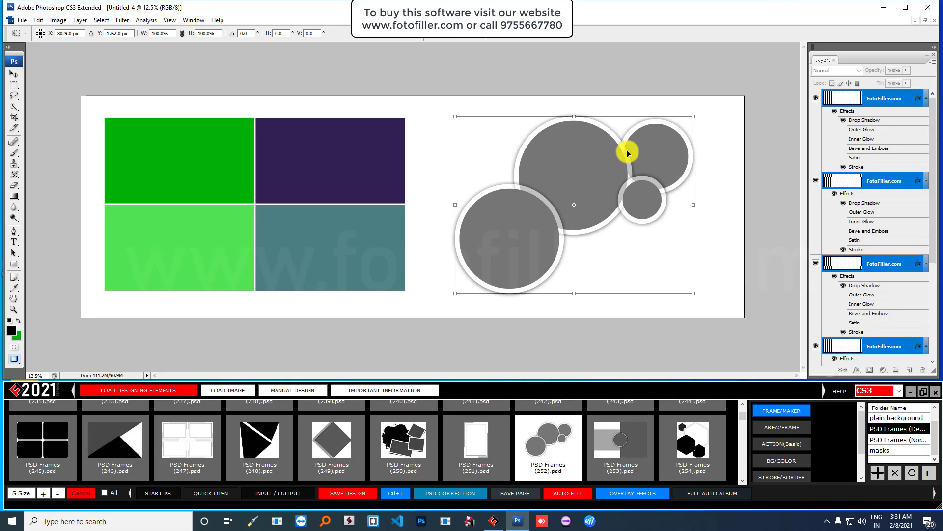
mouse_move(695, 118)
mouse_down()
mouse_move(690, 110)
mouse_move(704, 107)
mouse_up()
double_click(599, 143)
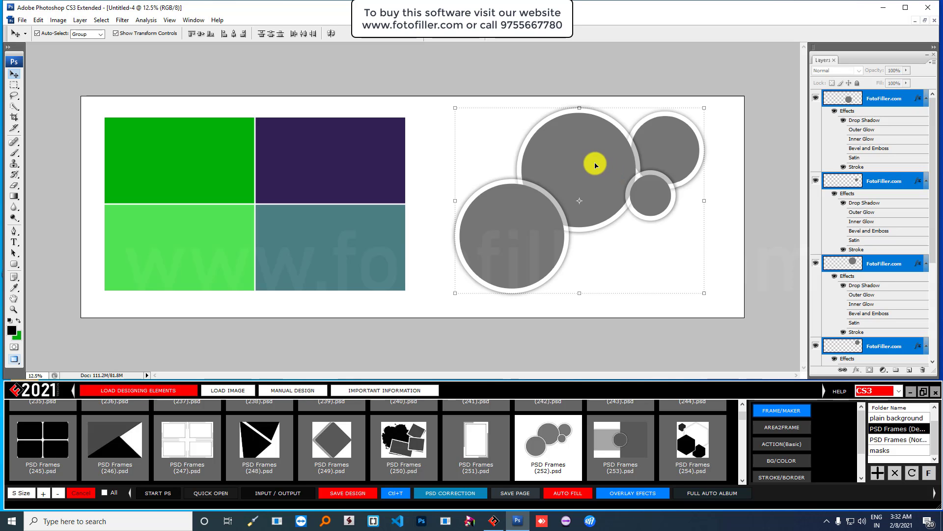
click(25, 21)
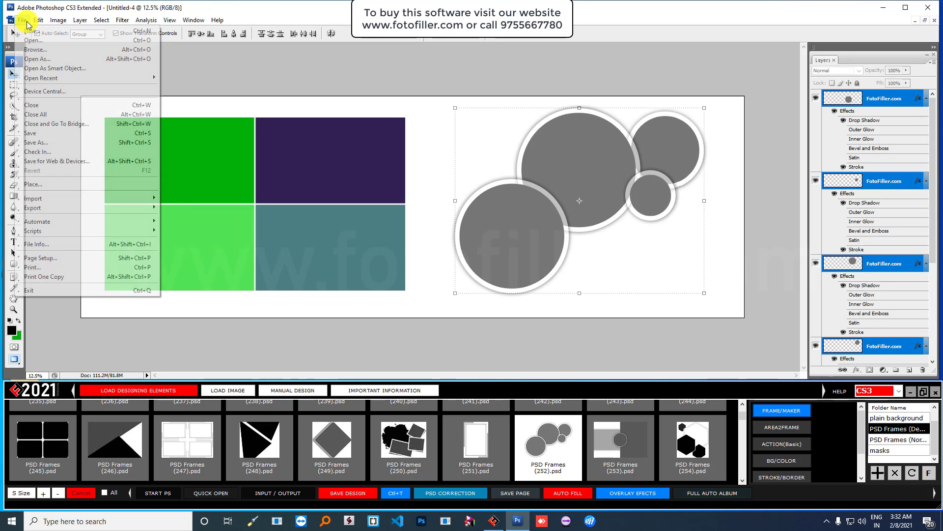
click(27, 30)
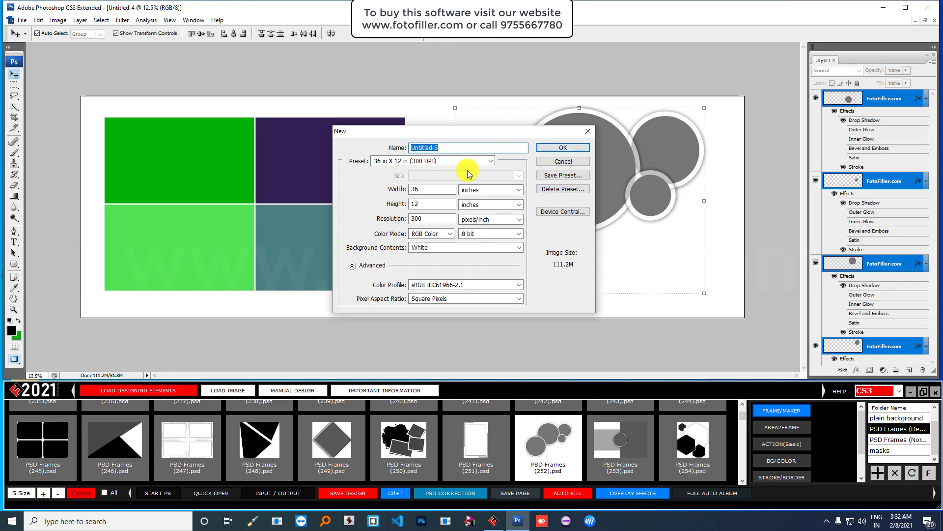
- Create the 36 × 12 Untitled-5 page, then maximize Untitled-4 with nothing selected
click(561, 149)
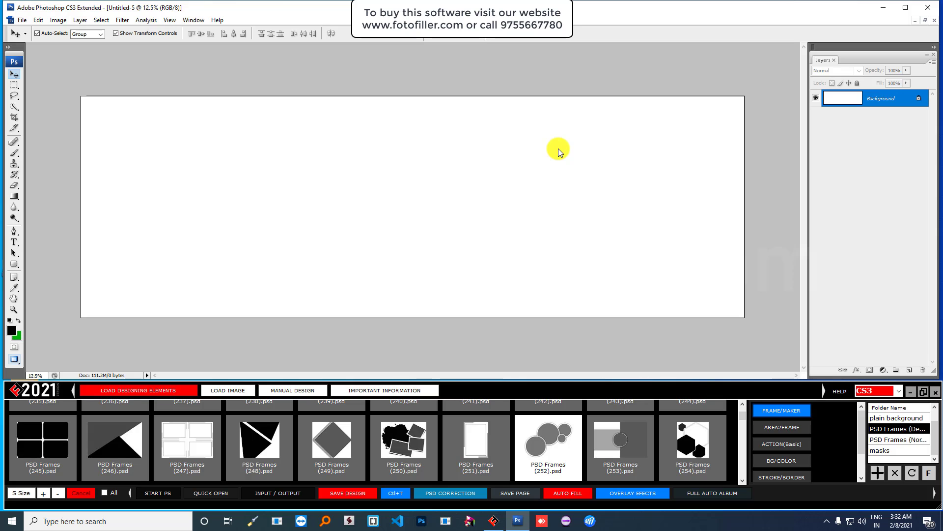
click(923, 22)
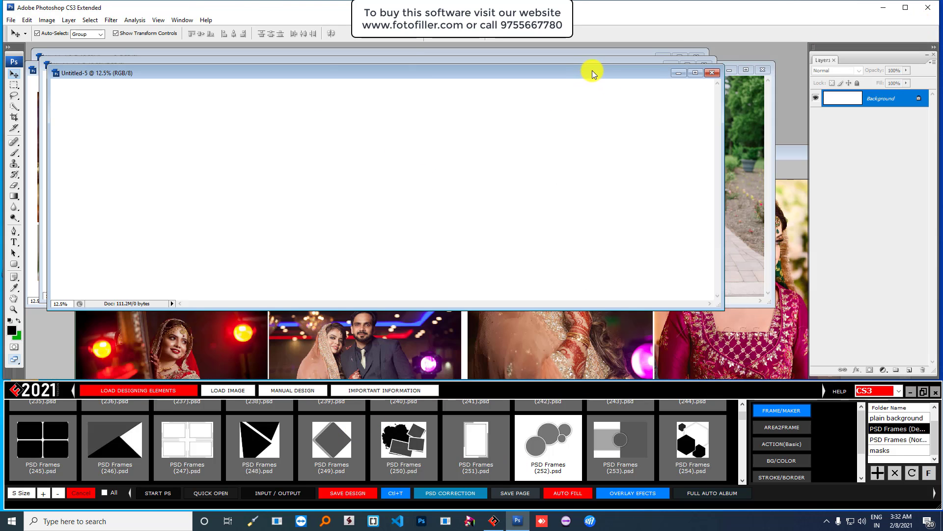
drag(593, 74, 702, 135)
click(552, 64)
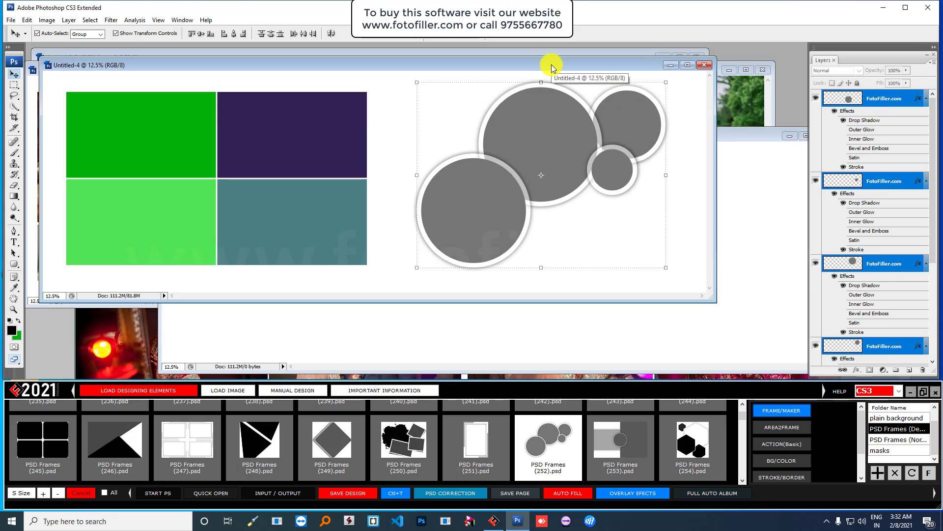
click(686, 66)
click(467, 74)
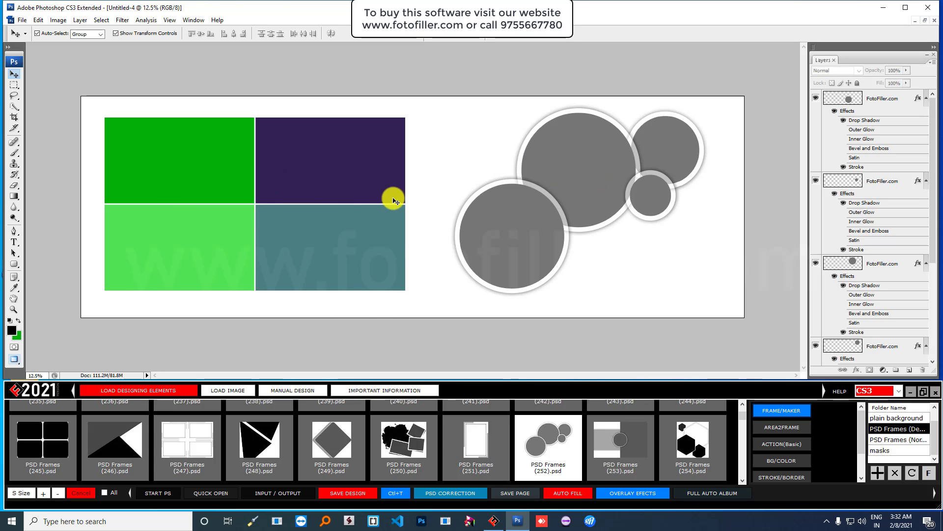
- Apply the yellow plain background 005.jpg as the page background after browsing the designer backgrounds
scroll(904, 449, up, 2)
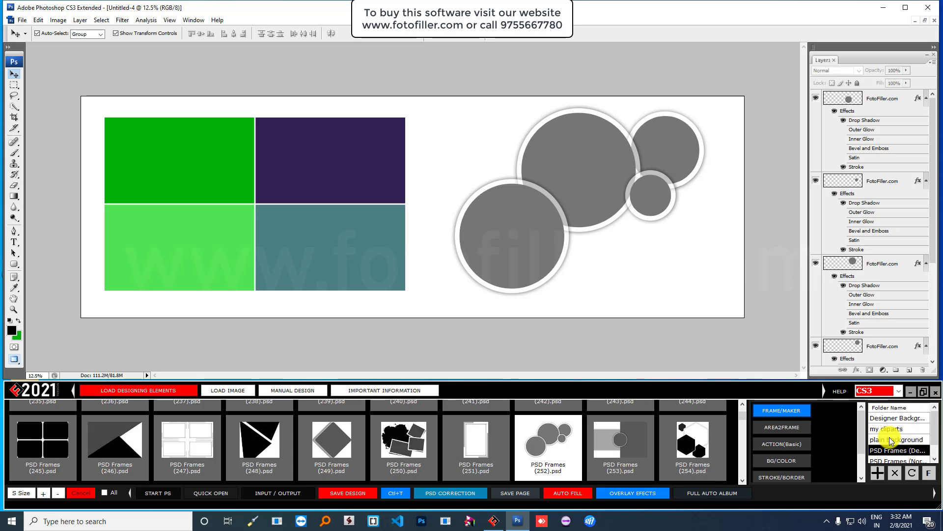
click(892, 440)
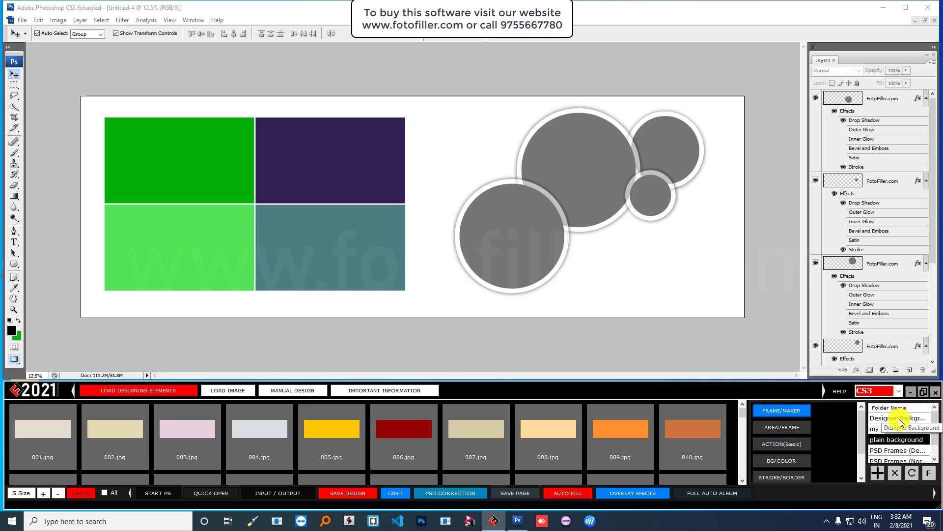
click(899, 419)
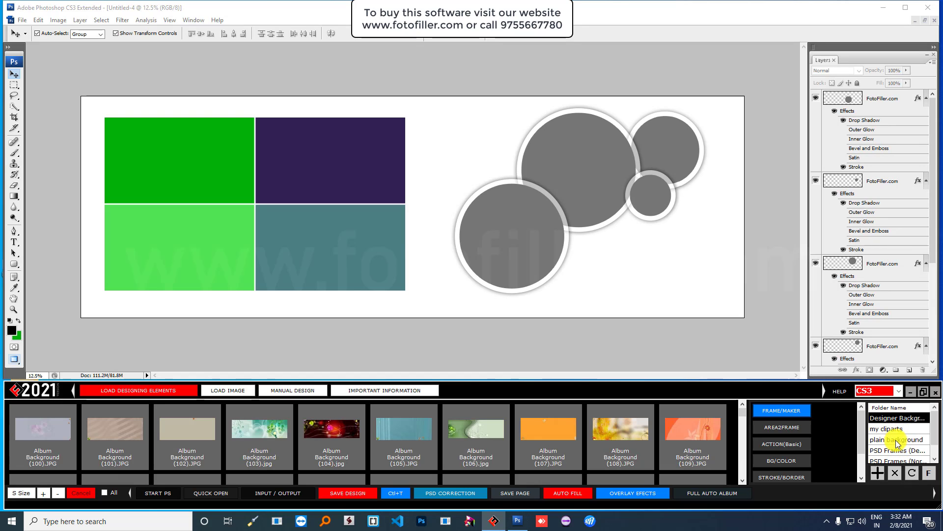
click(893, 439)
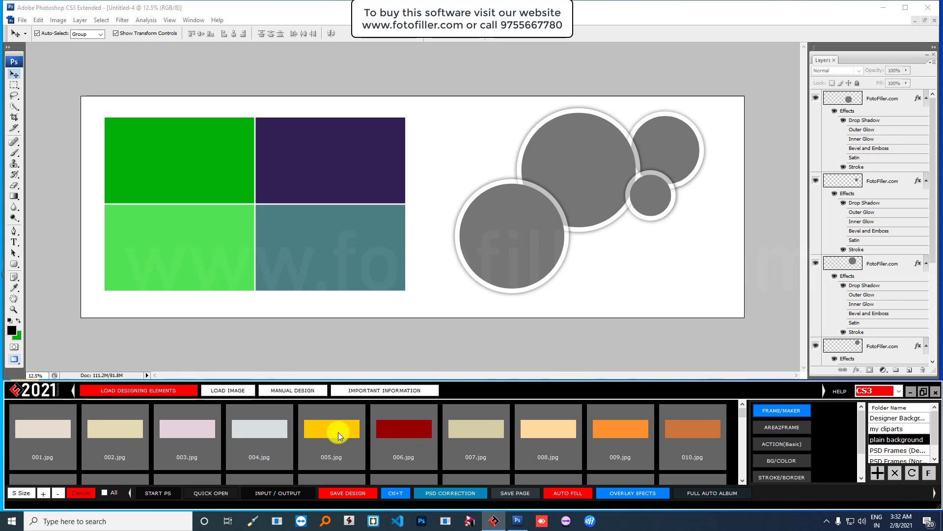
click(338, 432)
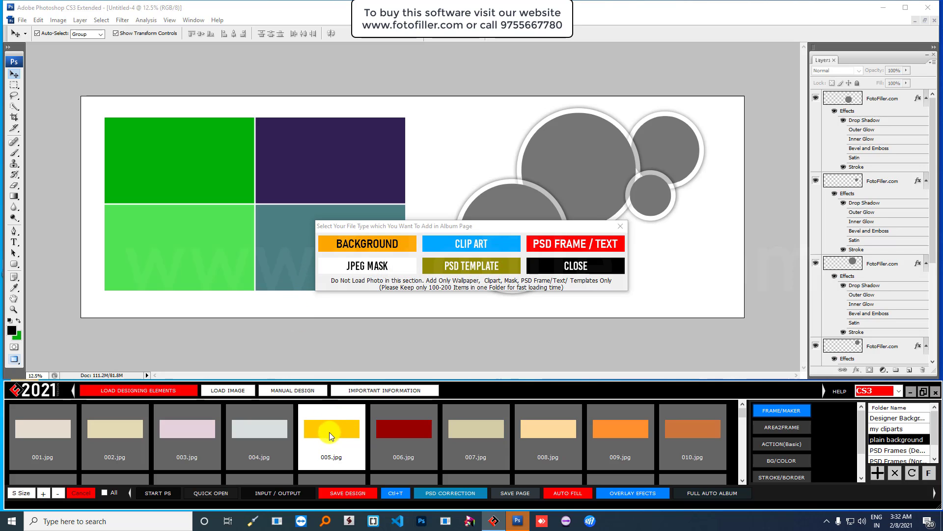
click(371, 243)
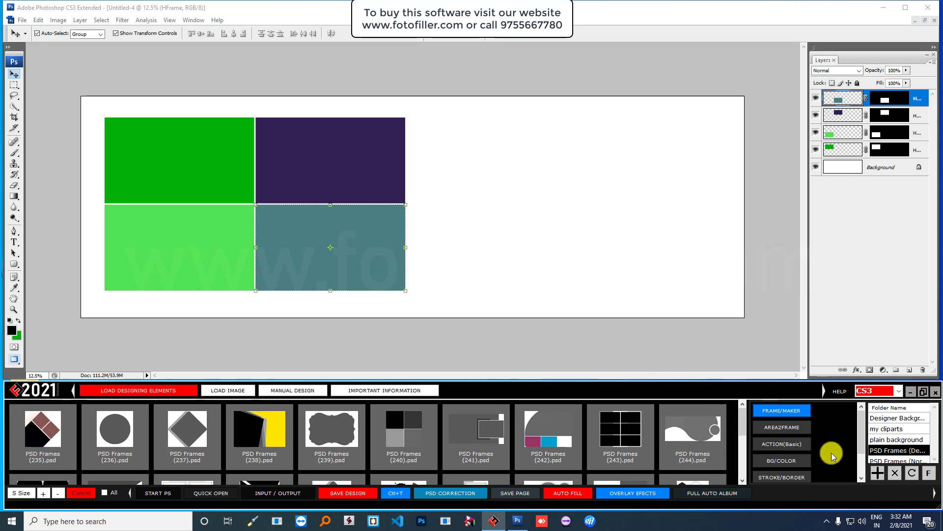
click(543, 434)
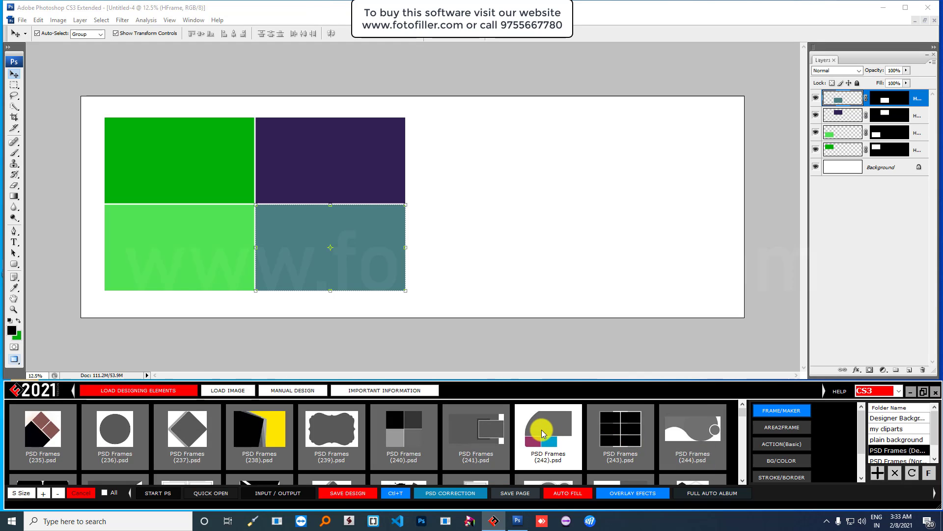
click(565, 244)
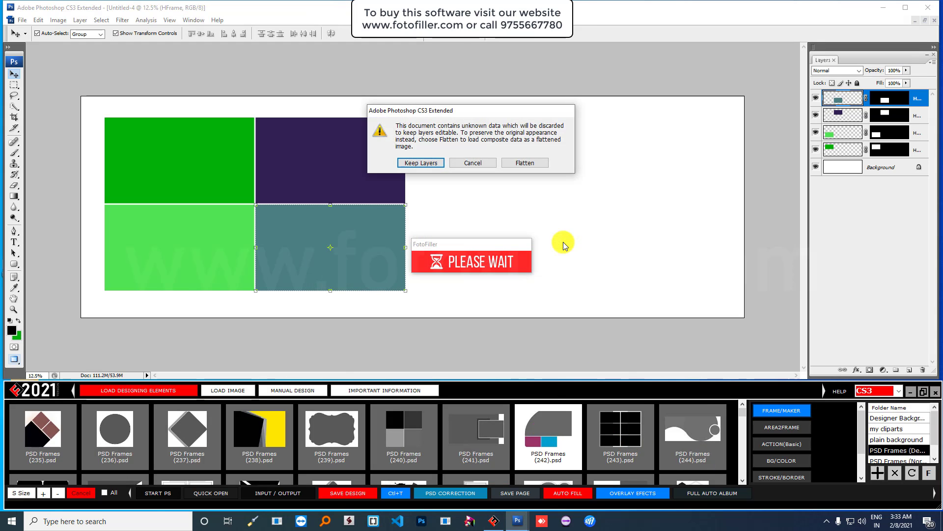
click(421, 164)
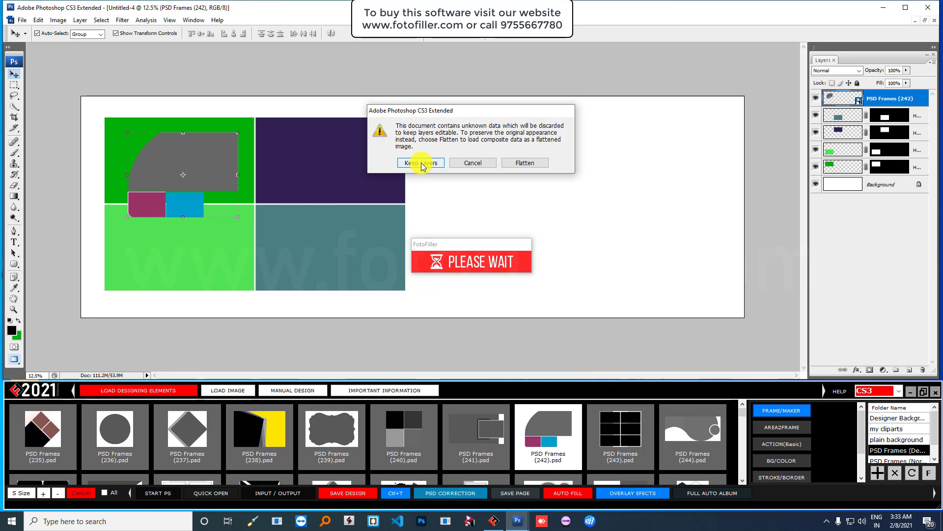
click(421, 166)
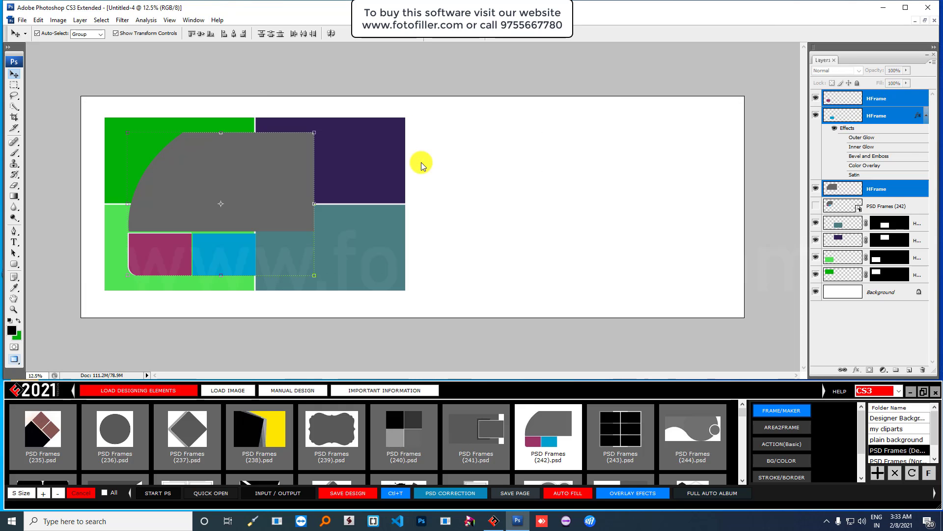
drag(314, 276, 390, 316)
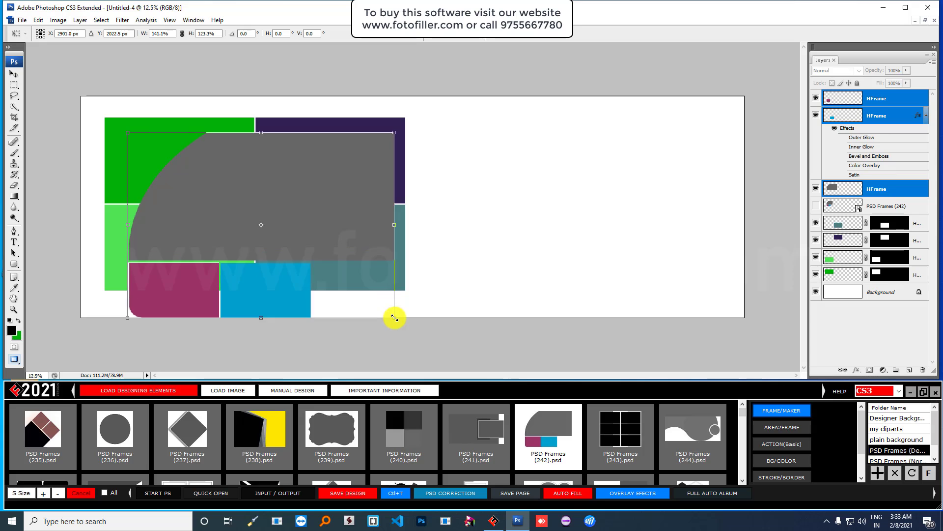
drag(349, 219, 694, 189)
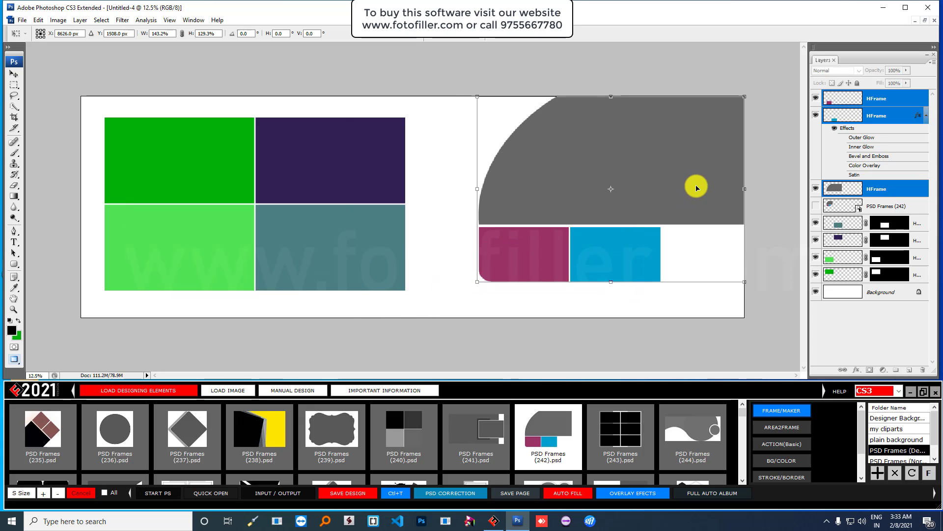
drag(469, 286, 499, 276)
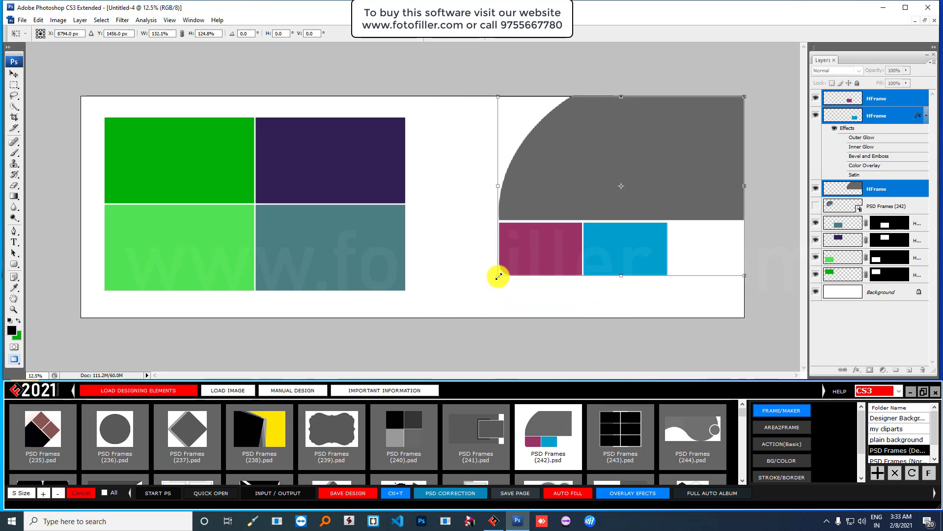
drag(596, 233, 594, 248)
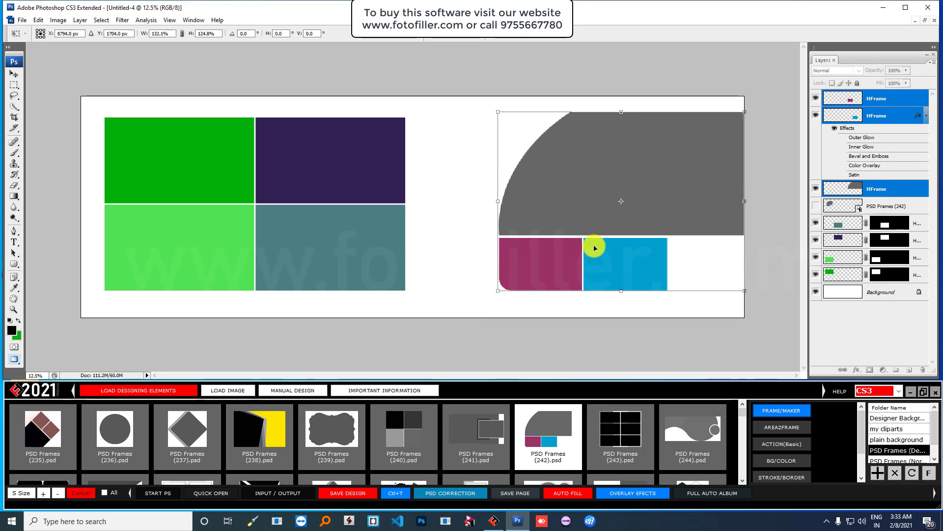
key(Return)
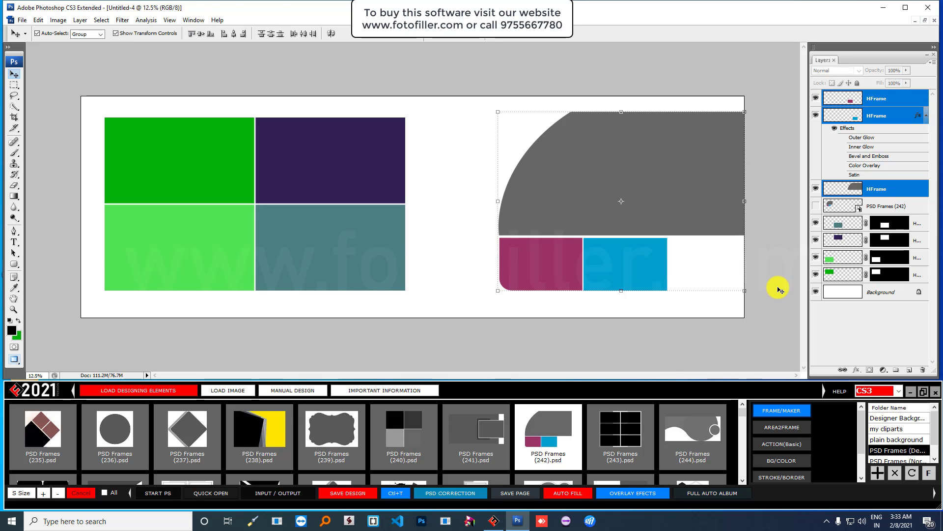
key(ctrl+z)
key(ctrl+z)
key(ctrl+alt+z)
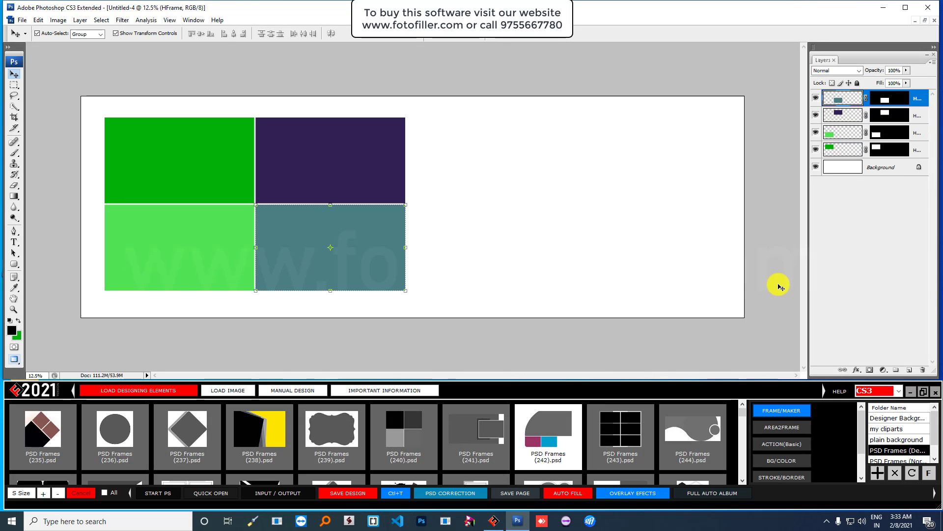
click(644, 81)
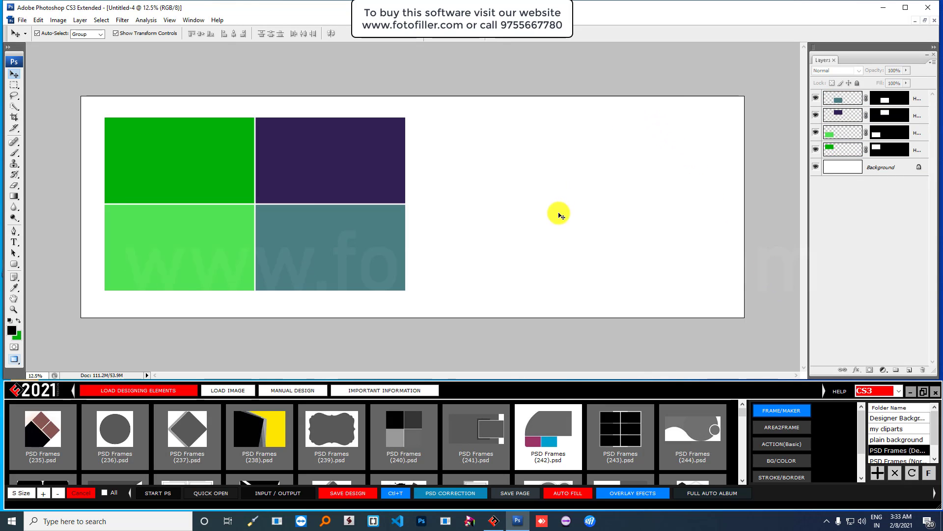
- Add the red diamond Bride design, PSD Frames (274), to the page as a frame
scroll(699, 451, down, 1)
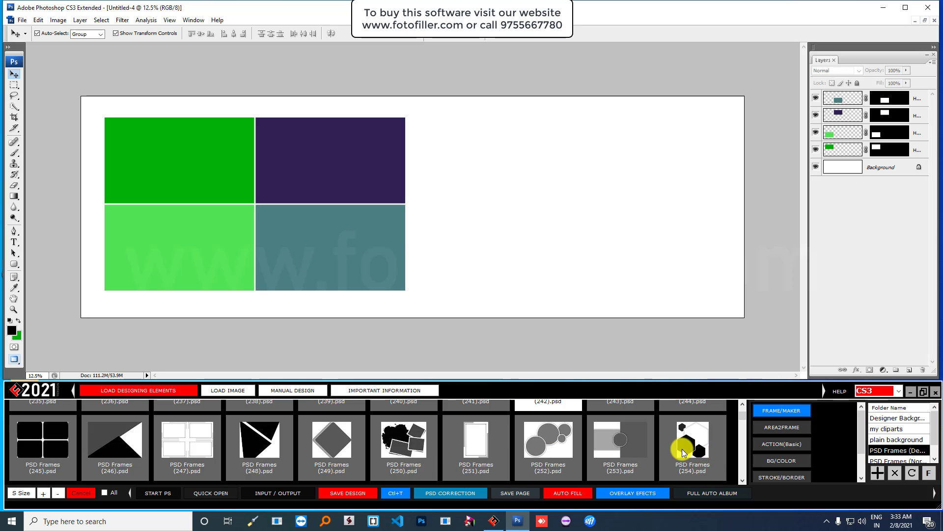
scroll(476, 448, down, 1)
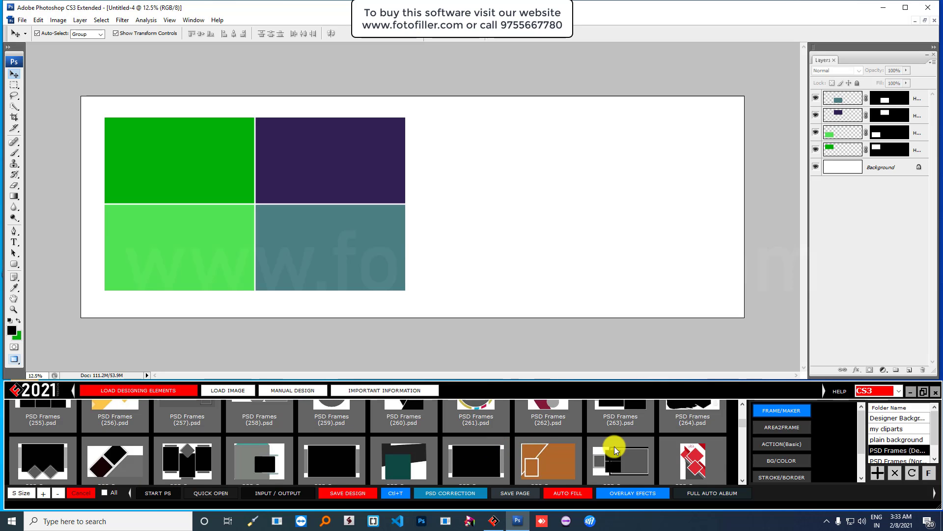
scroll(612, 448, down, 1)
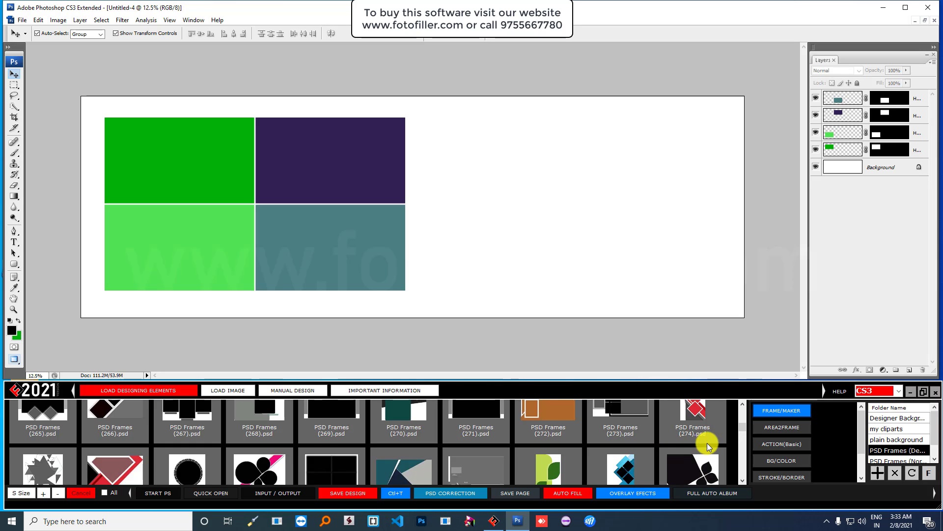
scroll(707, 447, up, 1)
click(697, 464)
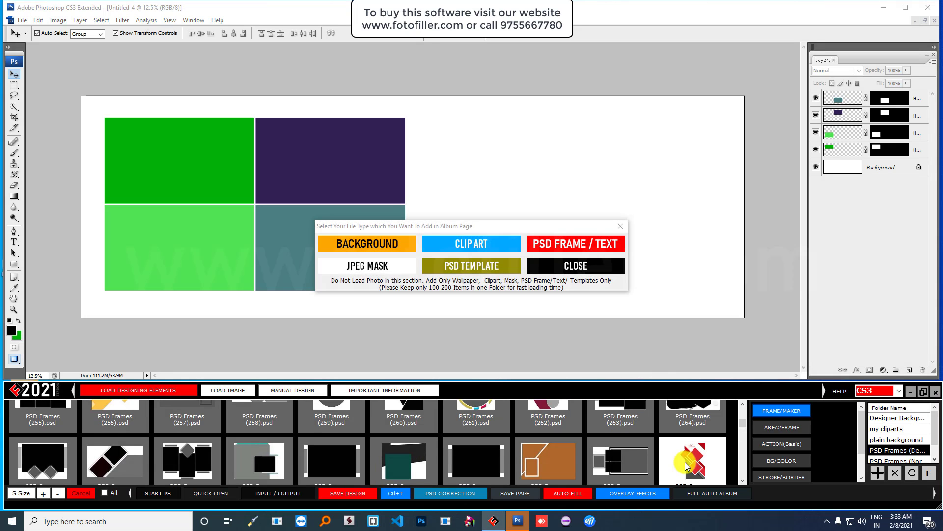
click(592, 243)
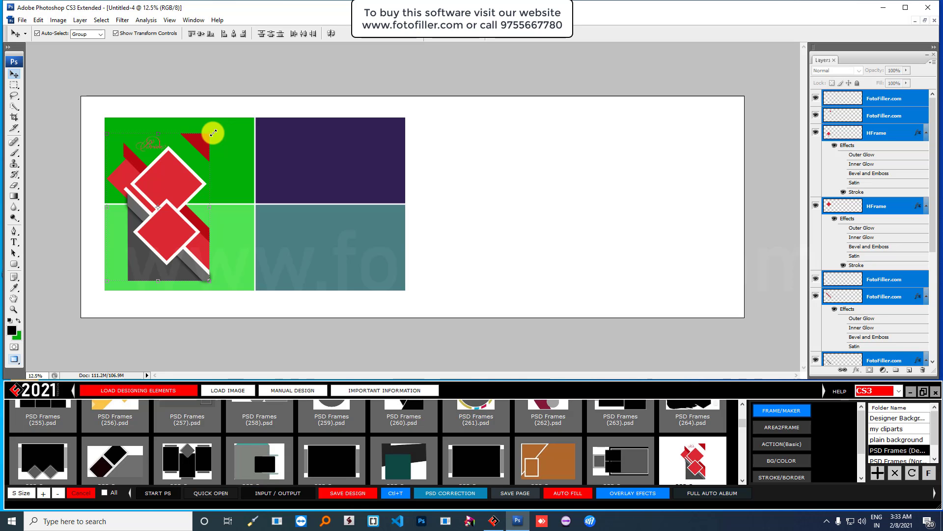
- Enlarge the diamond design and position it against the page's right edge
drag(213, 133, 258, 62)
drag(183, 141, 669, 175)
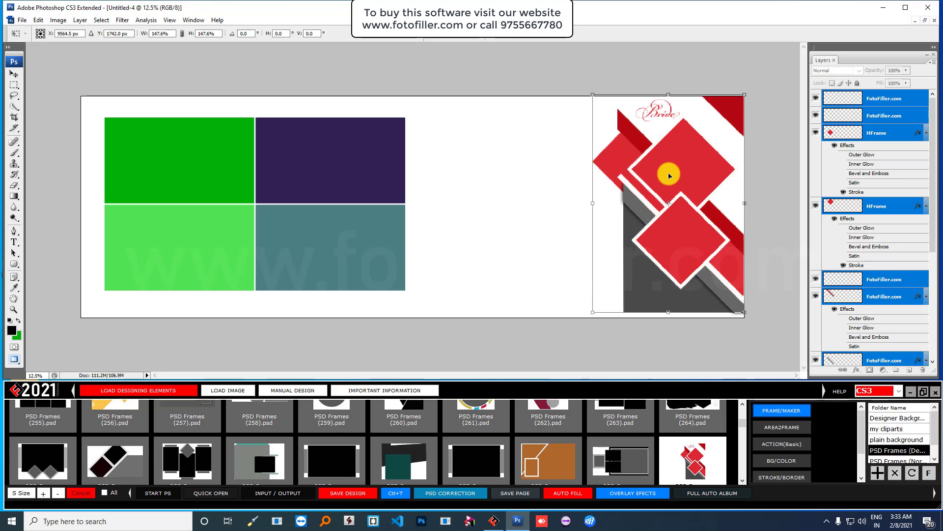
drag(592, 312, 587, 319)
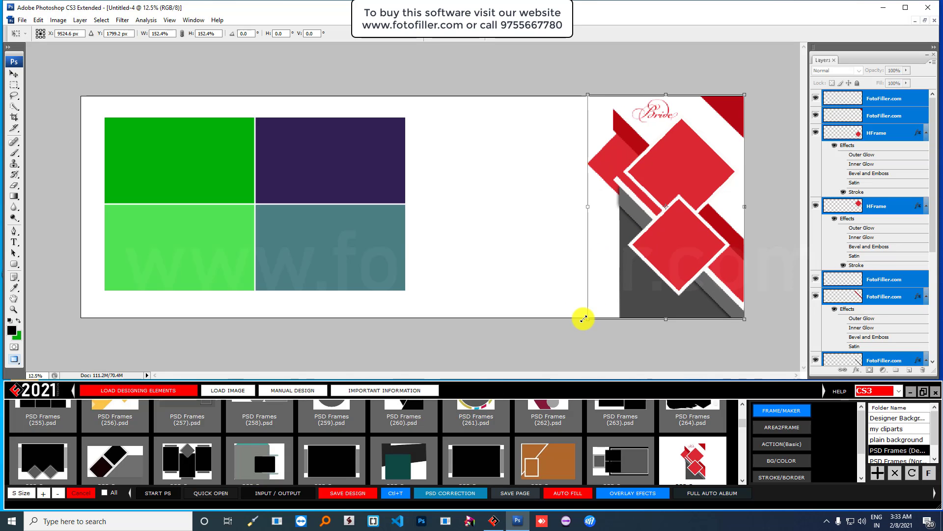
double_click(664, 238)
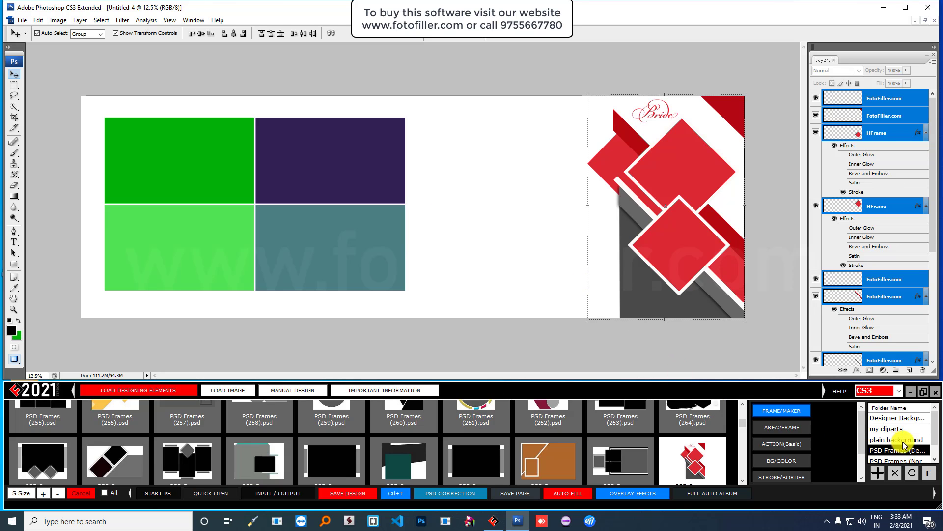
- Try Album Backgrounds (108) and (103), then settle on the red Album Background (115)
click(903, 421)
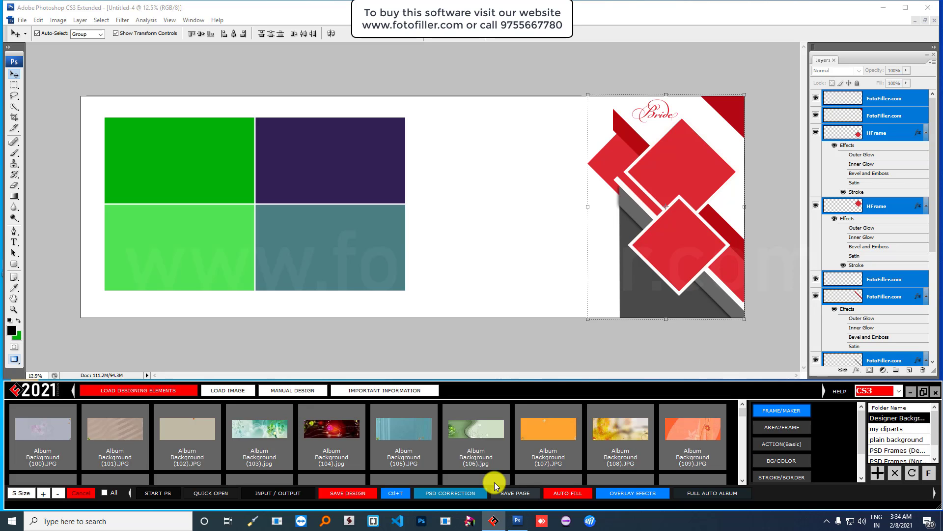
click(621, 433)
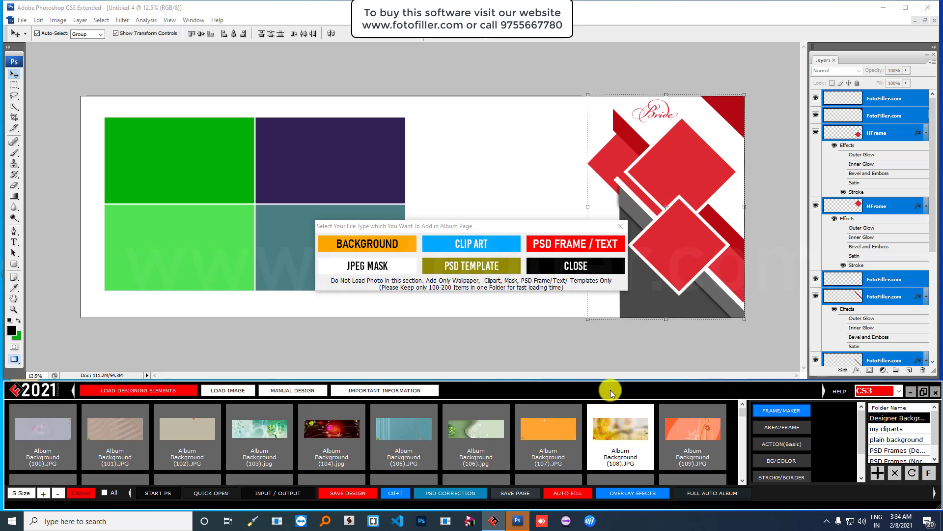
click(392, 246)
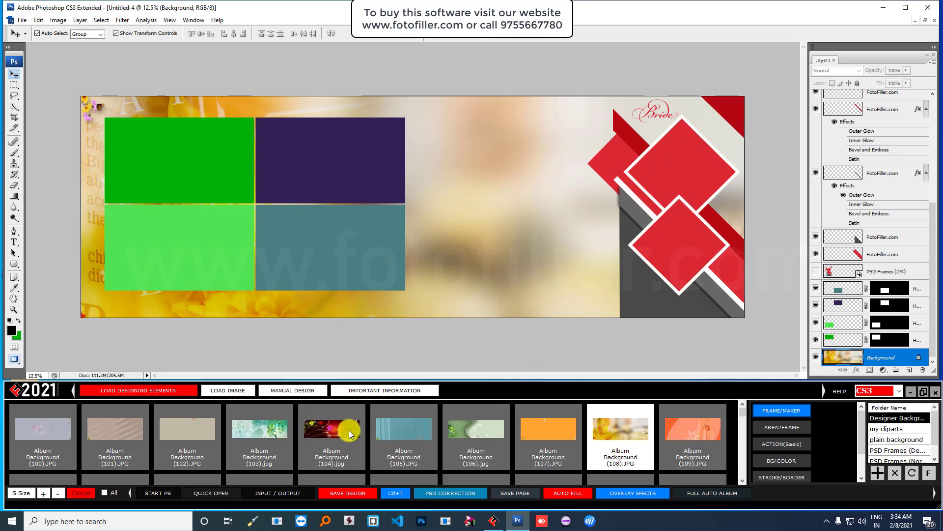
click(248, 427)
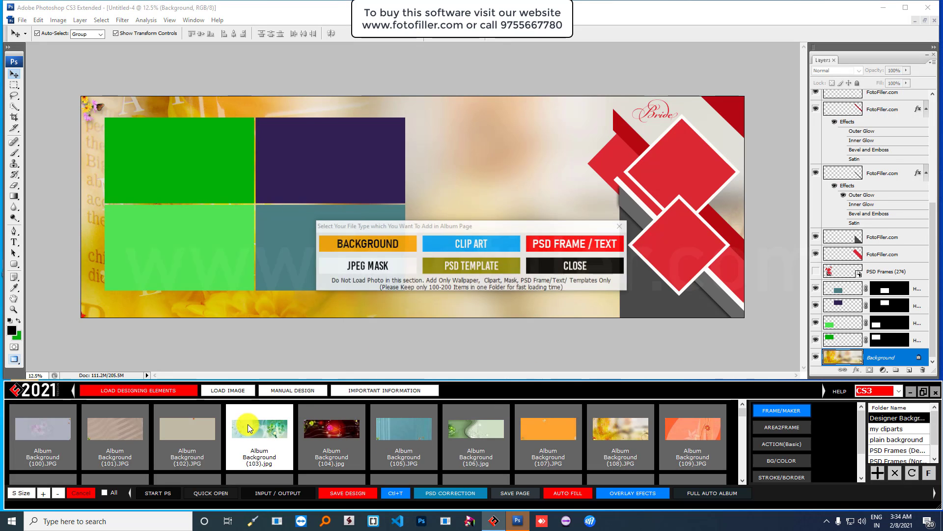
click(386, 243)
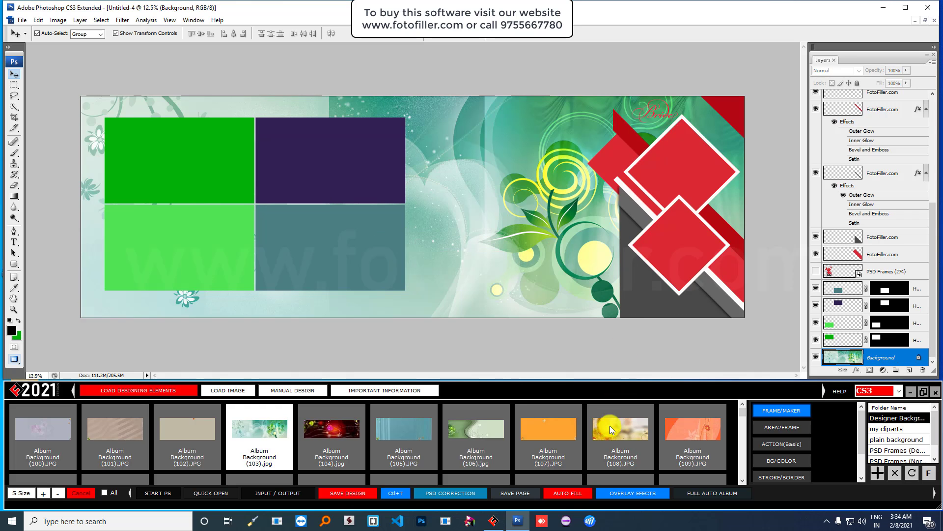
scroll(482, 432, down, 1)
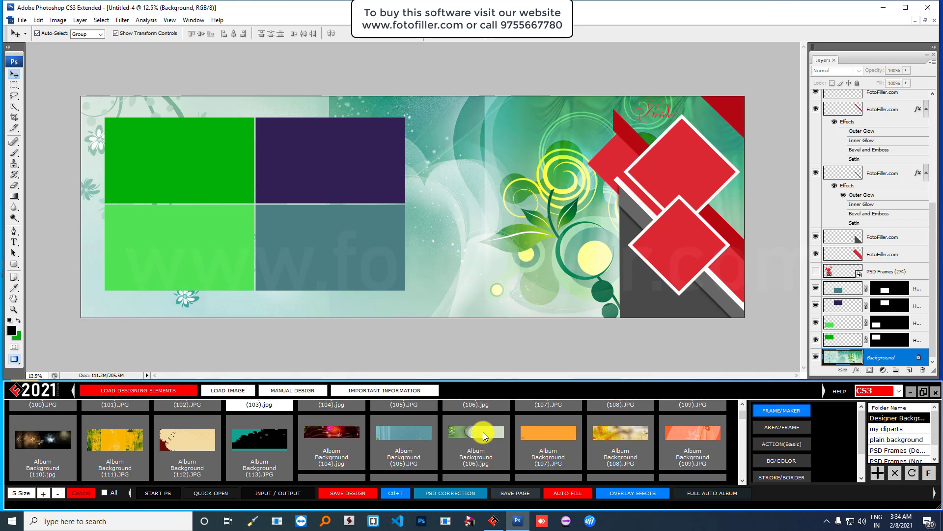
click(406, 439)
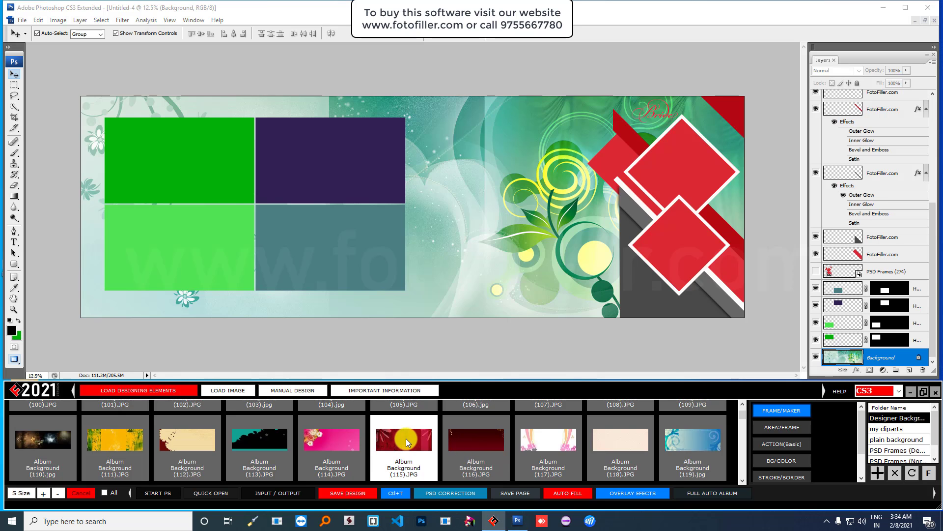
click(384, 246)
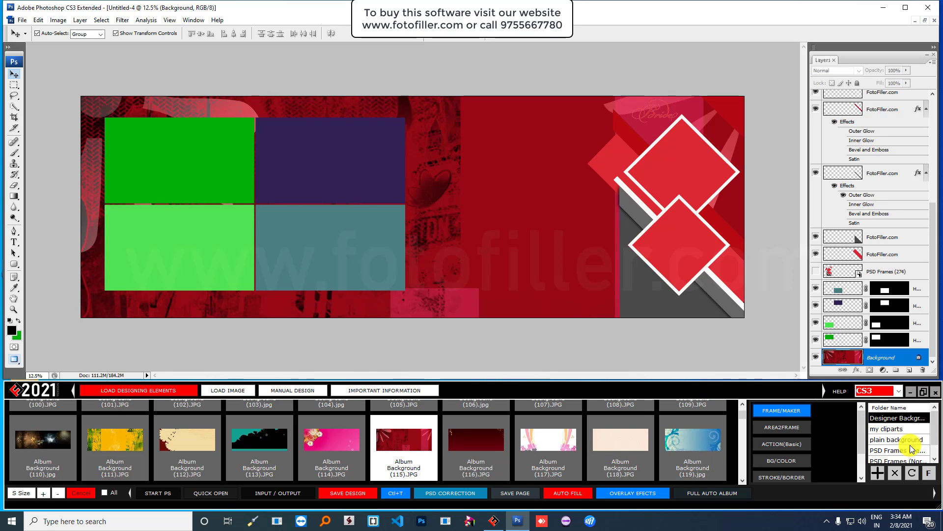
- Apply the yellow 005.jpg background, then replace it with the coral plain 017.jpg
scroll(911, 449, down, 2)
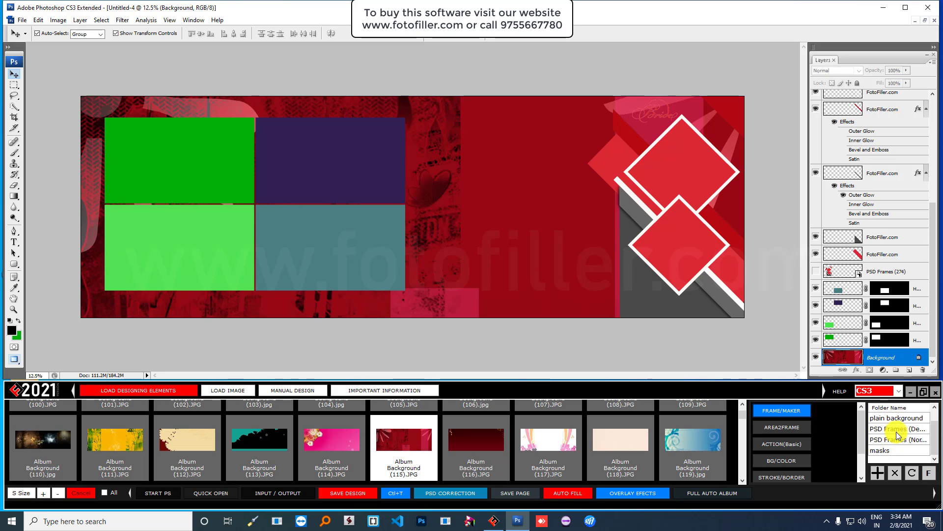
click(894, 416)
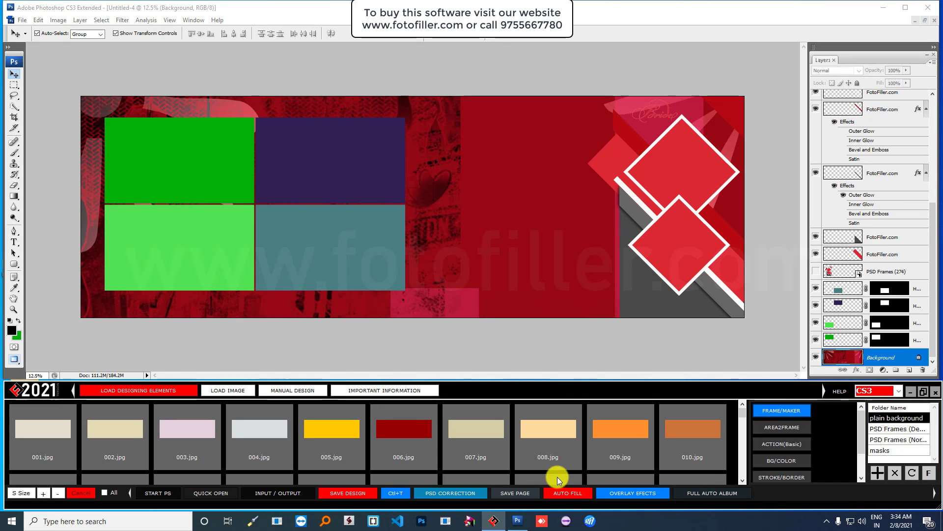
scroll(588, 450, down, 1)
scroll(577, 442, up, 1)
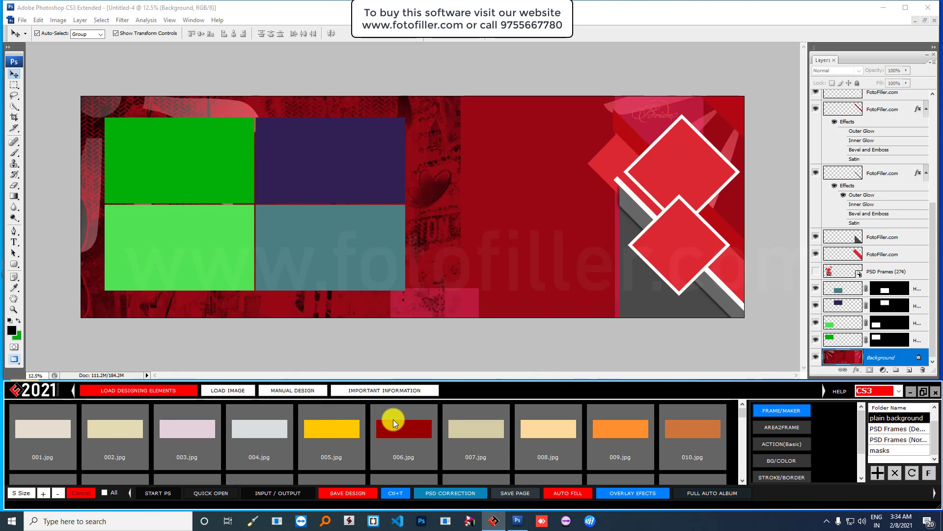
double_click(328, 430)
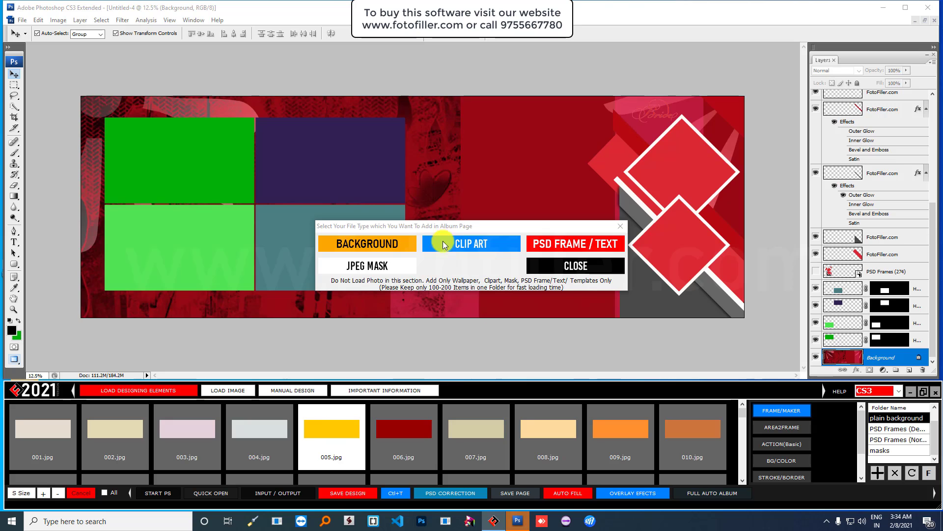
click(392, 244)
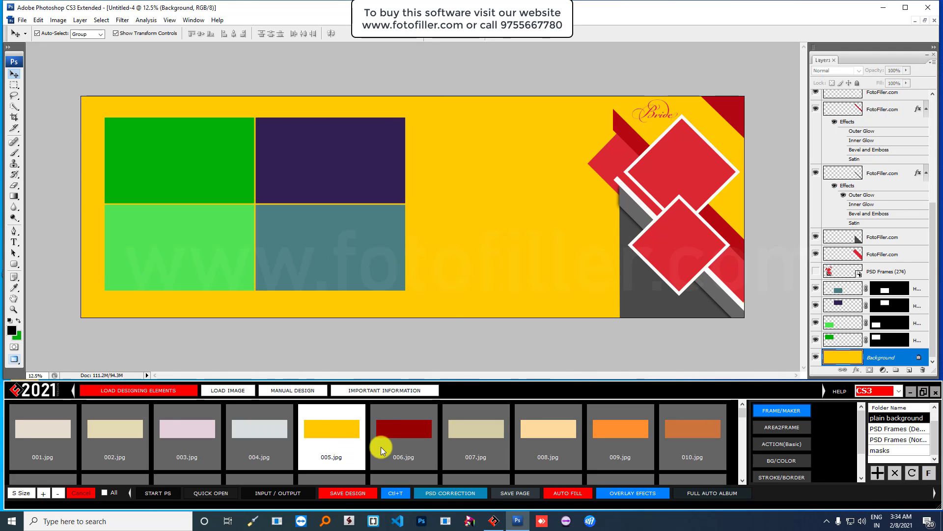
scroll(637, 431, down, 1)
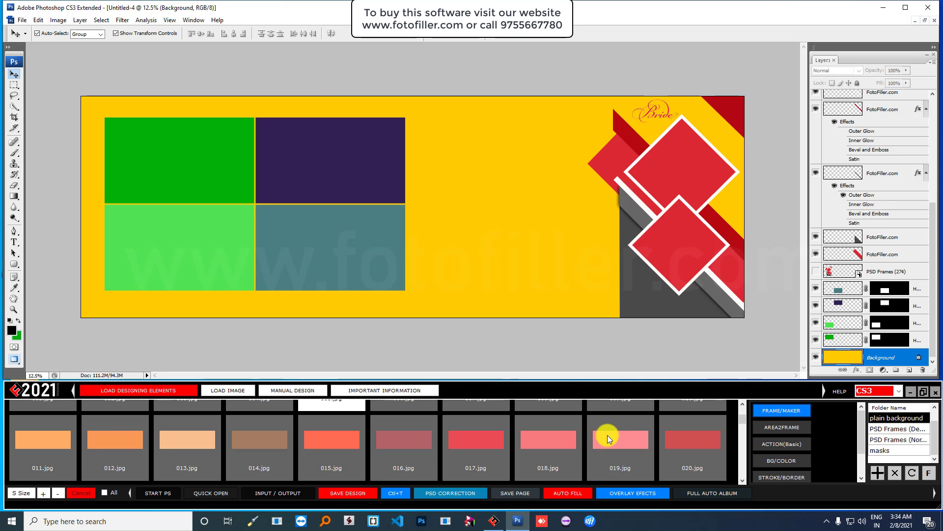
click(476, 440)
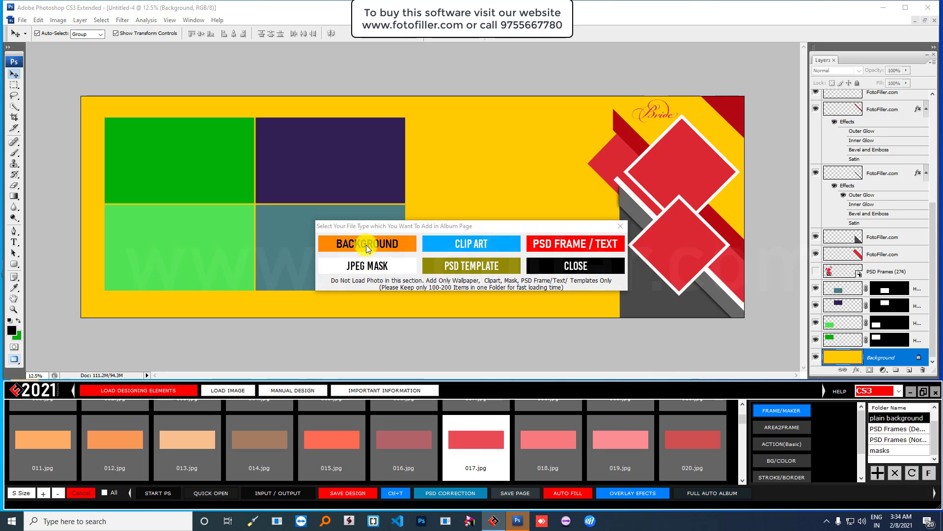
click(366, 244)
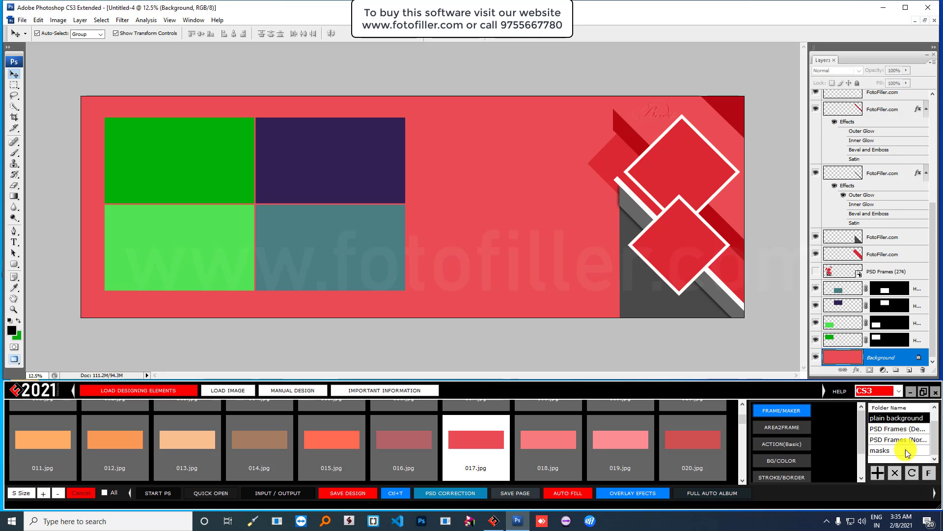
- Place the WEDDING CEREMONY clipart at centre-right, then undo and remove it
scroll(907, 442, up, 1)
click(904, 428)
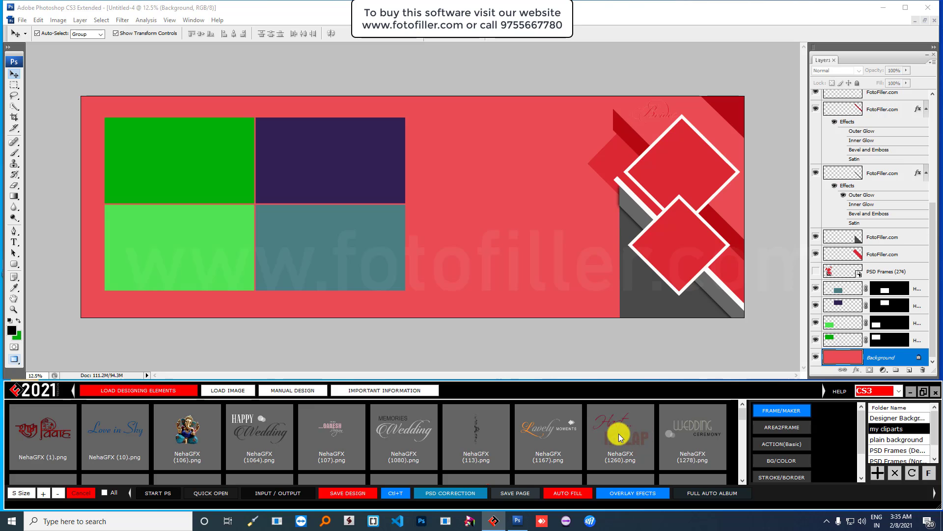
click(700, 426)
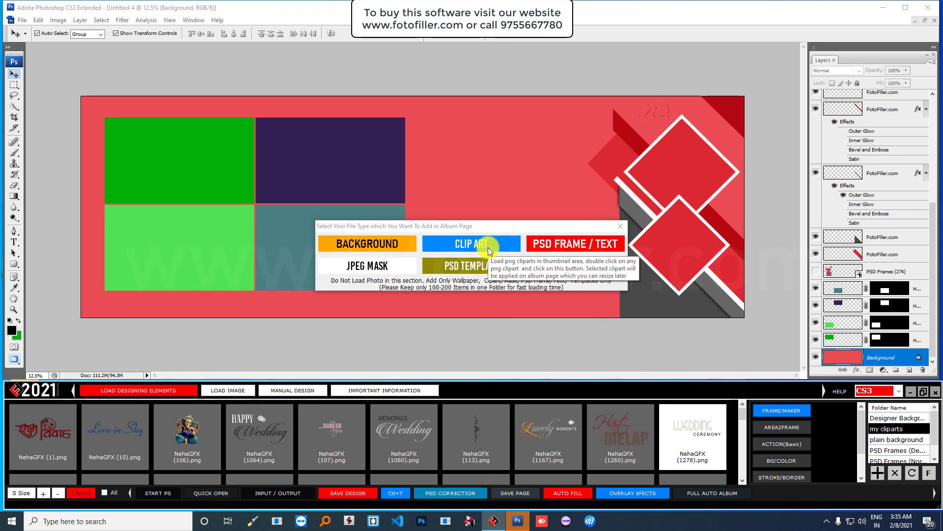
click(488, 244)
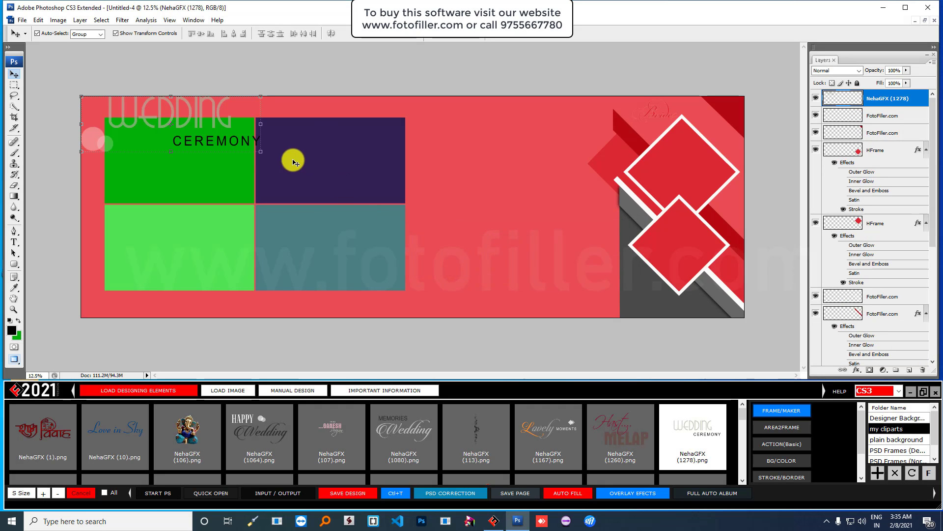
click(258, 152)
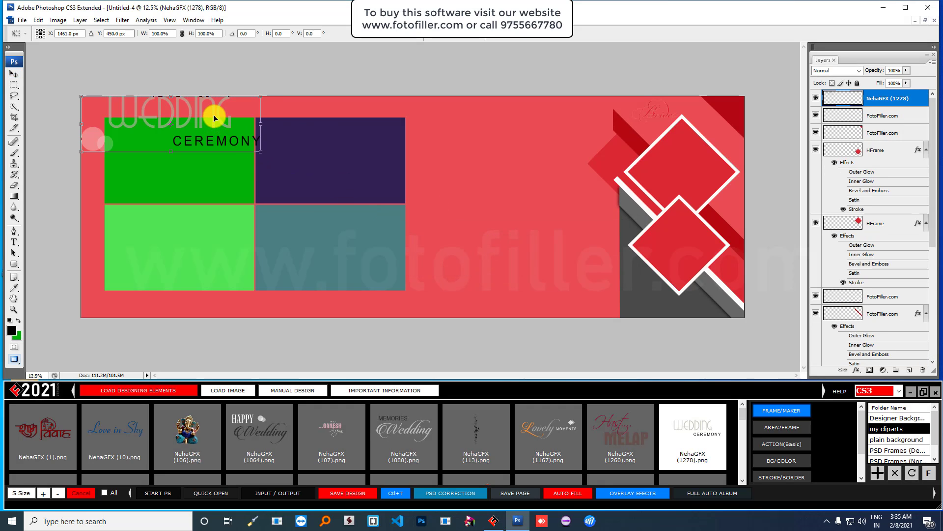
drag(213, 120, 558, 225)
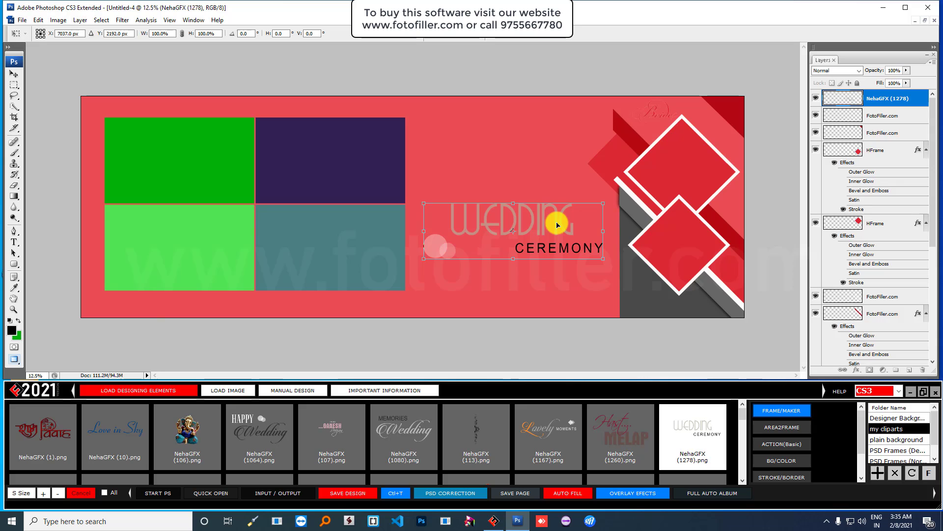
double_click(557, 223)
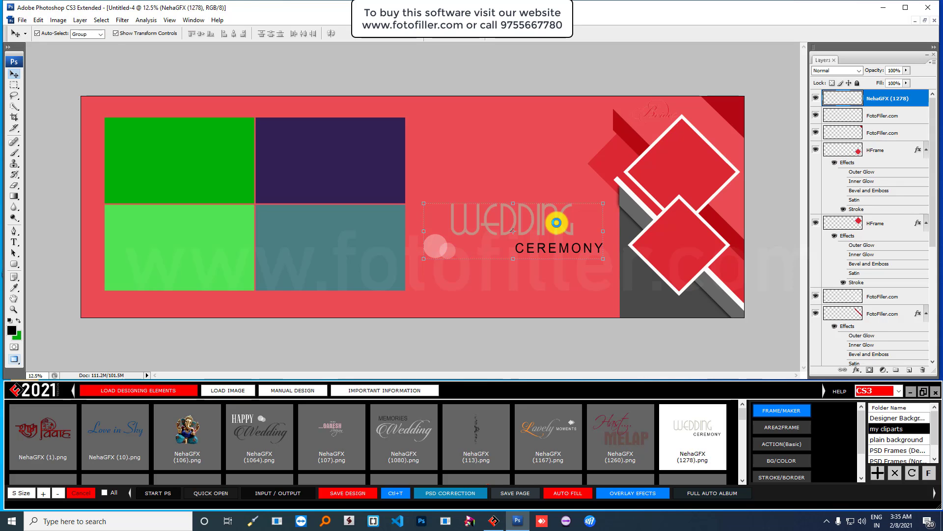
key(ctrl+z)
key(ctrl+z)
key(ctrl+alt+z)
key(ctrl+alt+z)
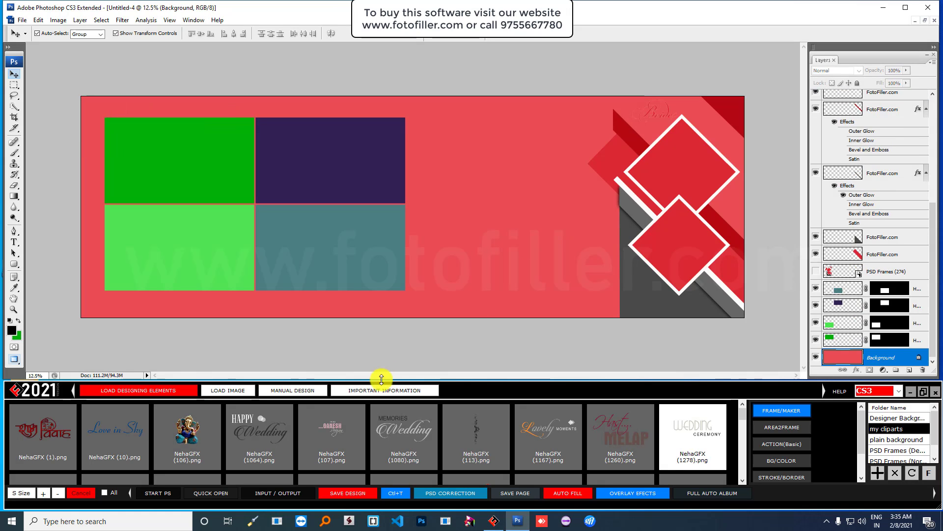
- Add the HAPPY Wedding and Shubh Vivah cliparts, stacking them on the right beside the frames
double_click(247, 429)
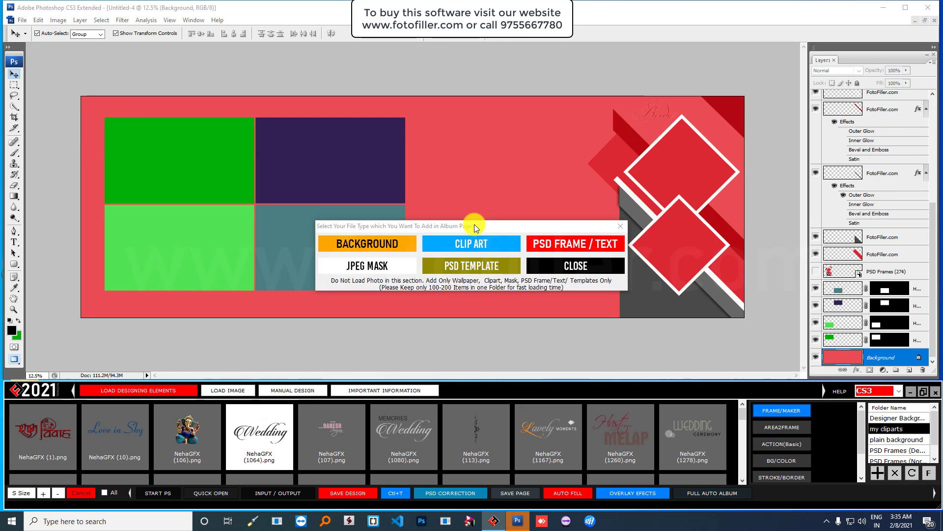
click(467, 243)
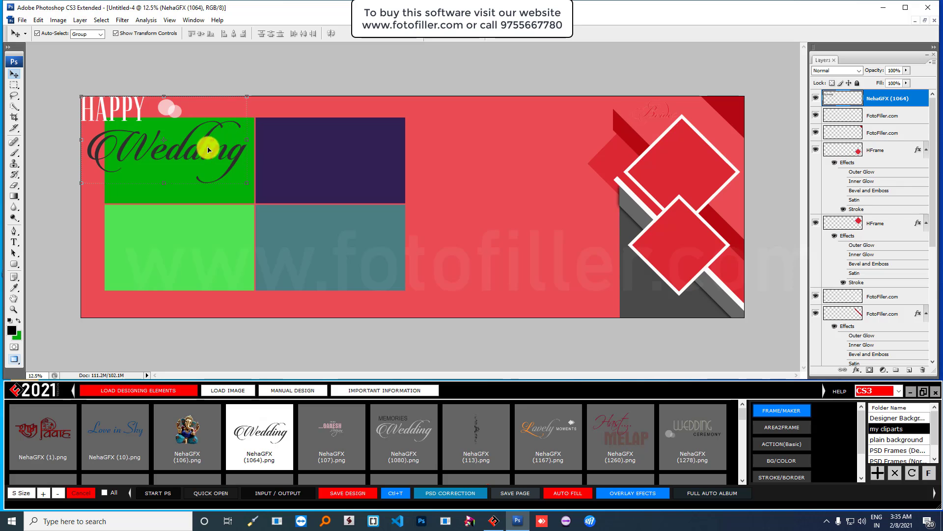
drag(169, 108, 538, 233)
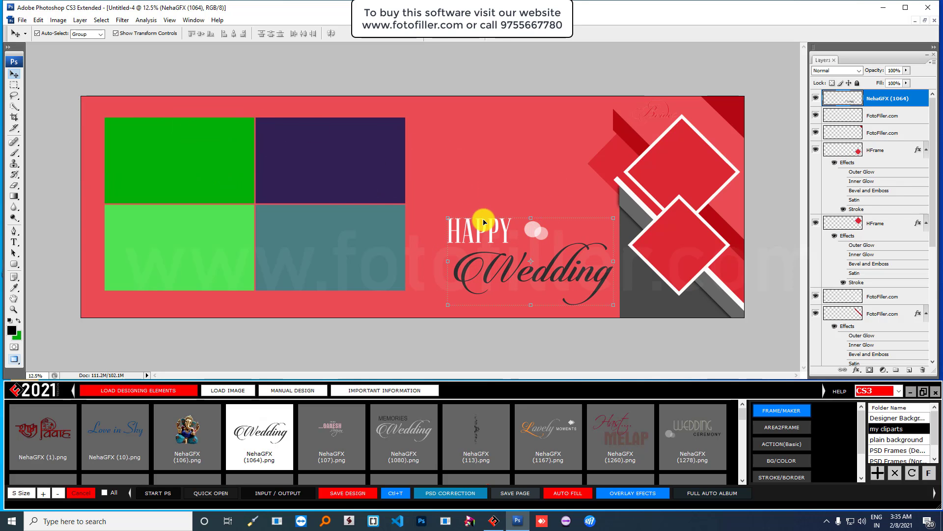
double_click(43, 428)
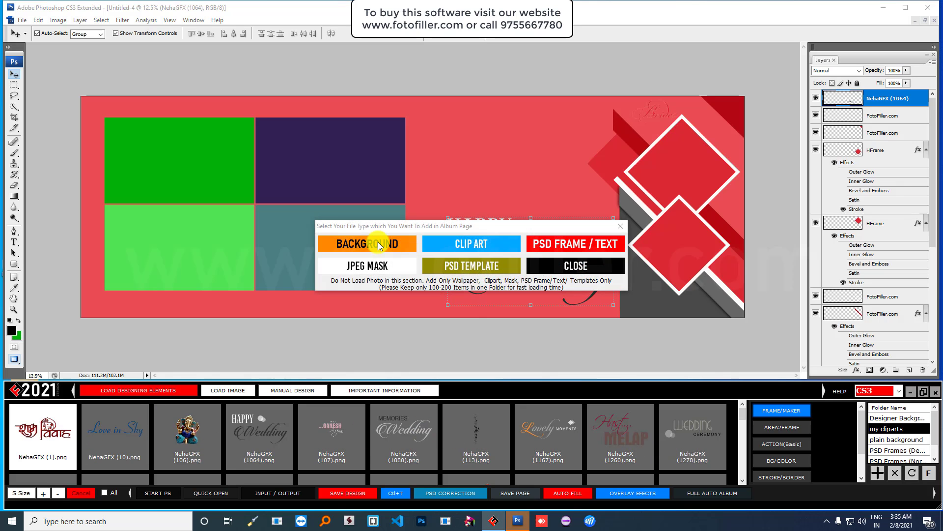
click(473, 244)
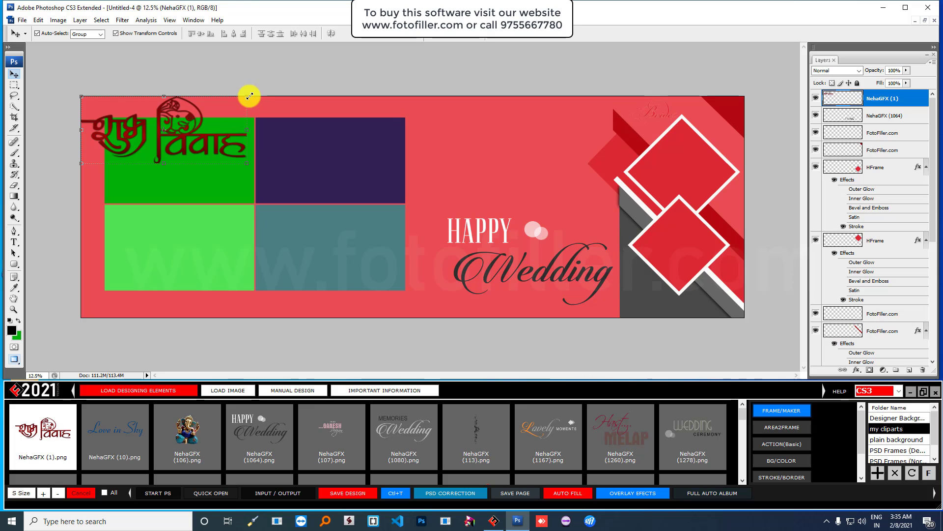
key(ctrl+t)
drag(191, 118, 540, 126)
key(Return)
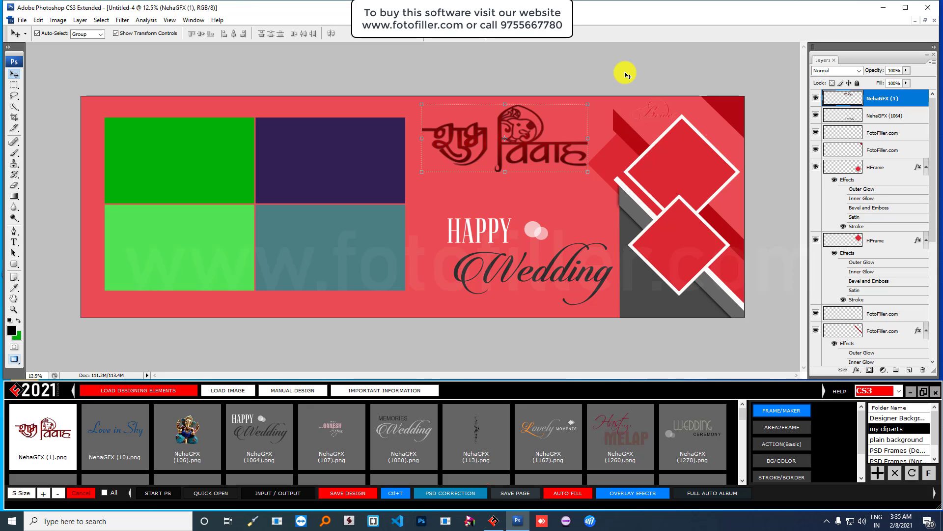
click(318, 158)
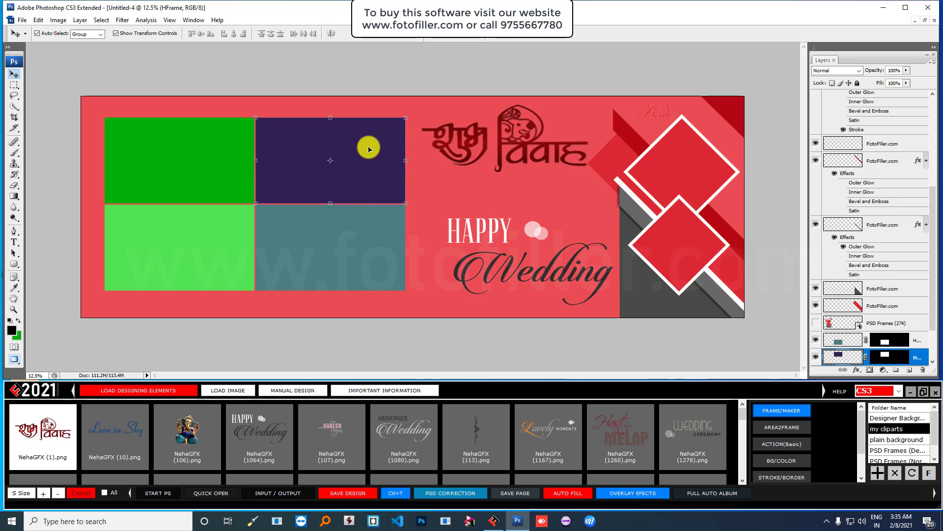
scroll(923, 448, down, 1)
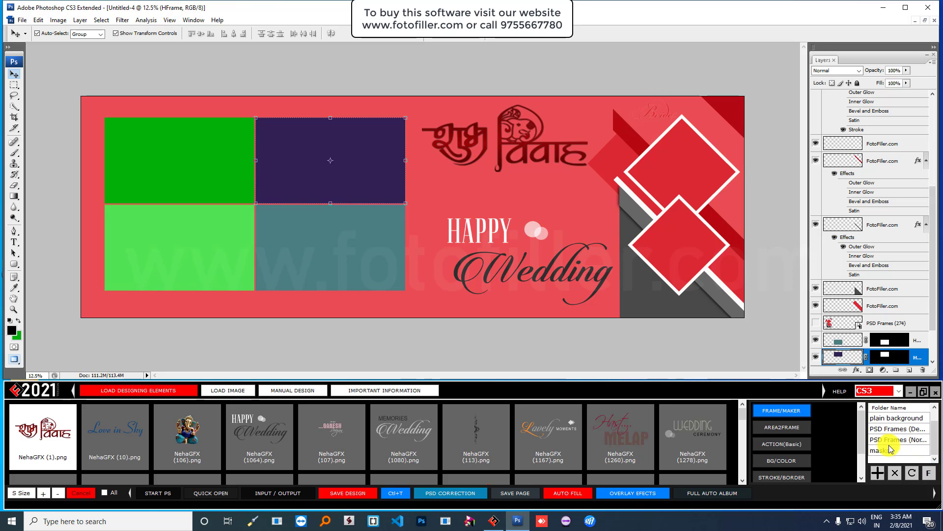
click(893, 450)
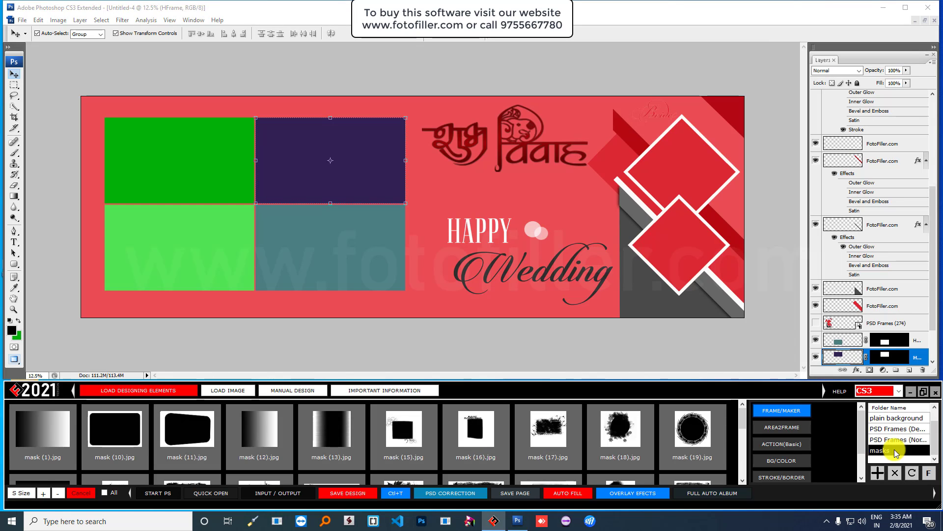
scroll(474, 440, down, 3)
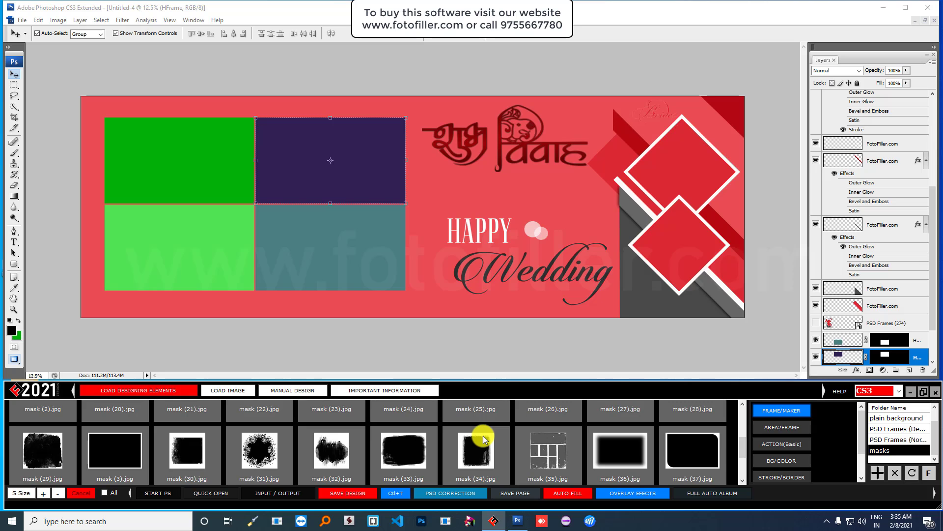
click(406, 450)
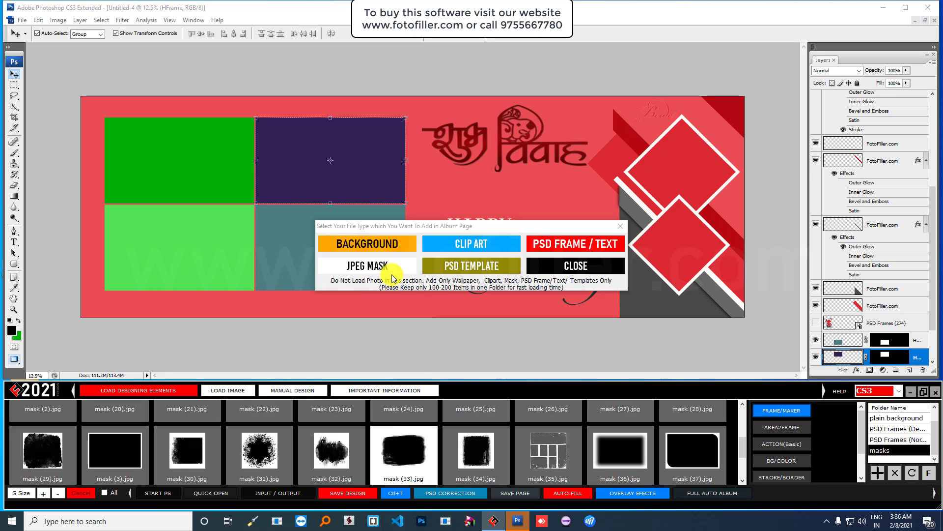
click(380, 267)
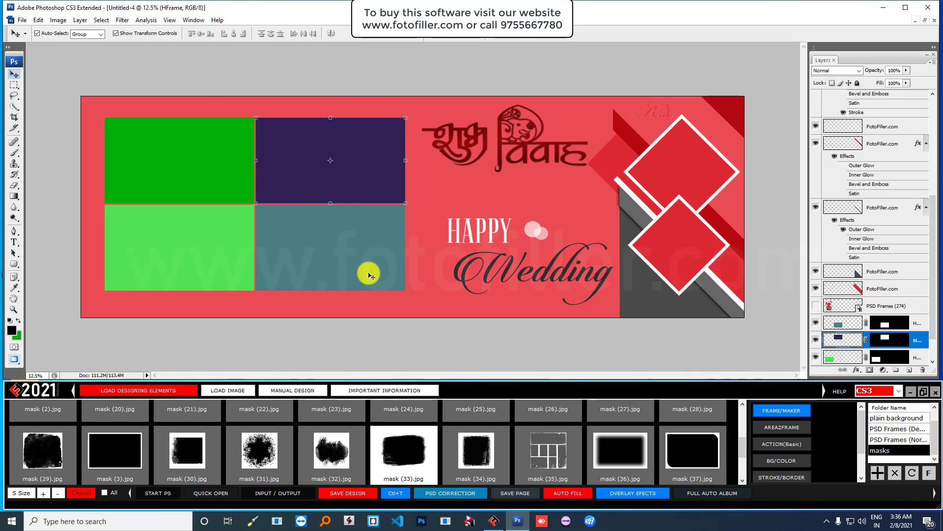
click(331, 243)
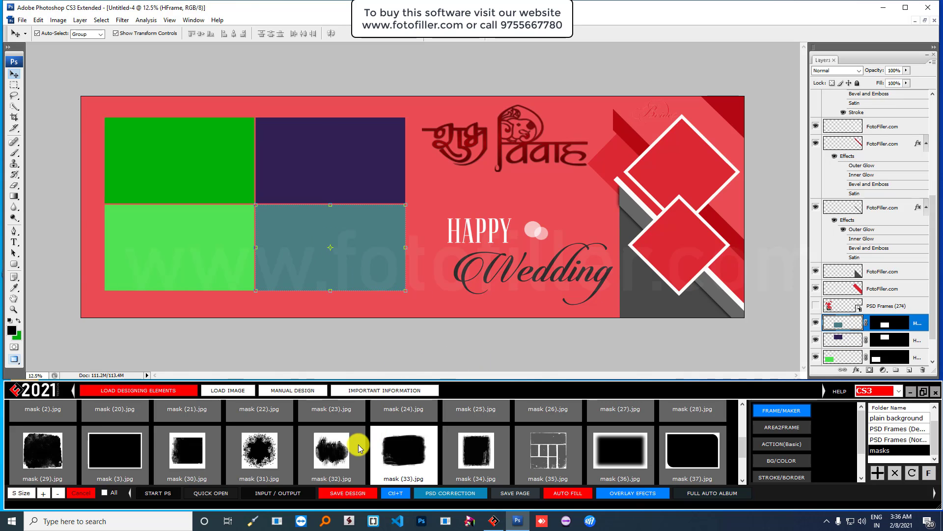
scroll(344, 451, up, 1)
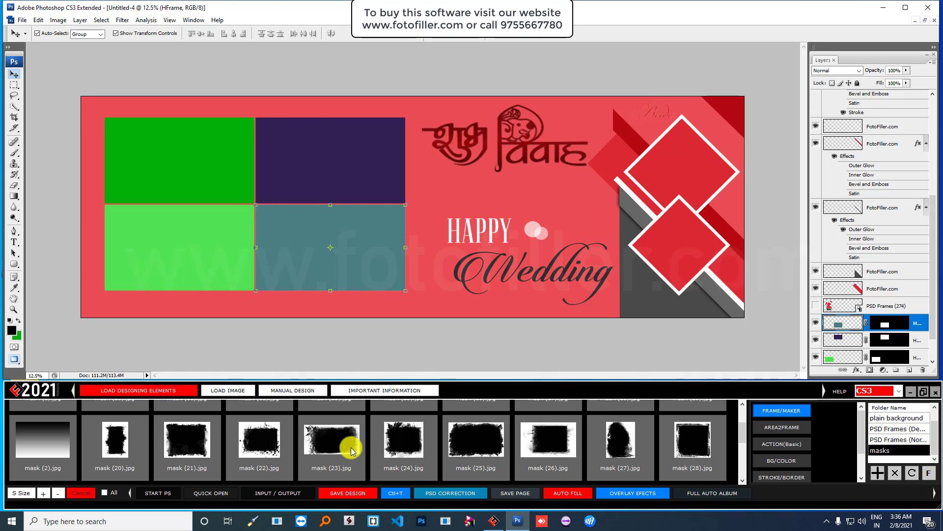
click(403, 442)
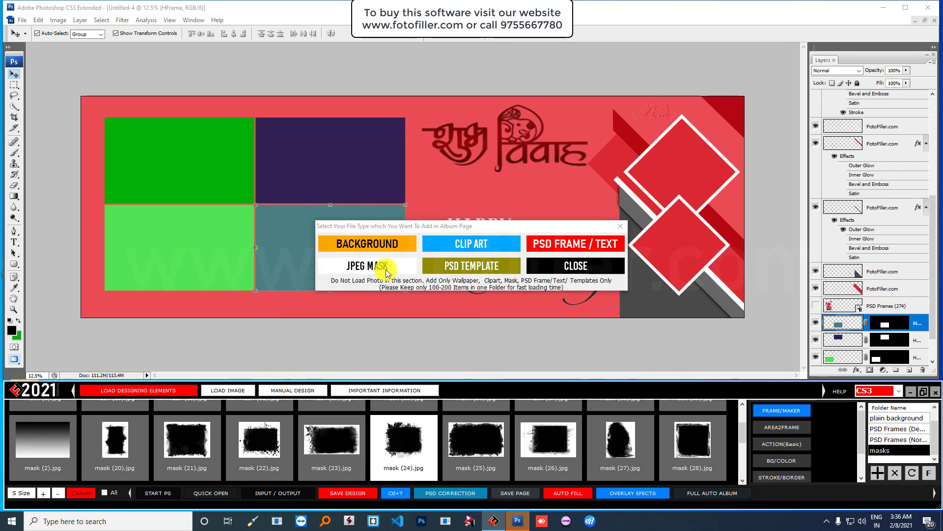
click(385, 265)
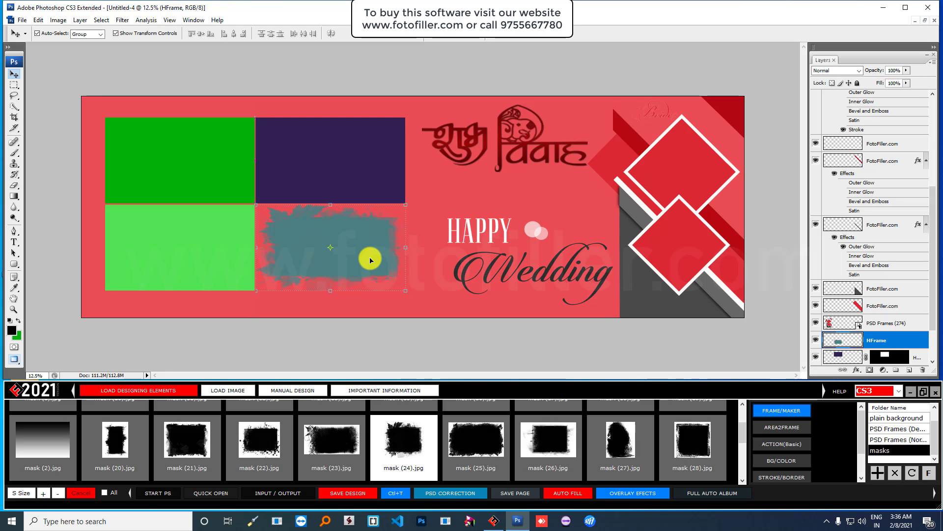
key(ctrl+alt+z)
key(ctrl+alt+z)
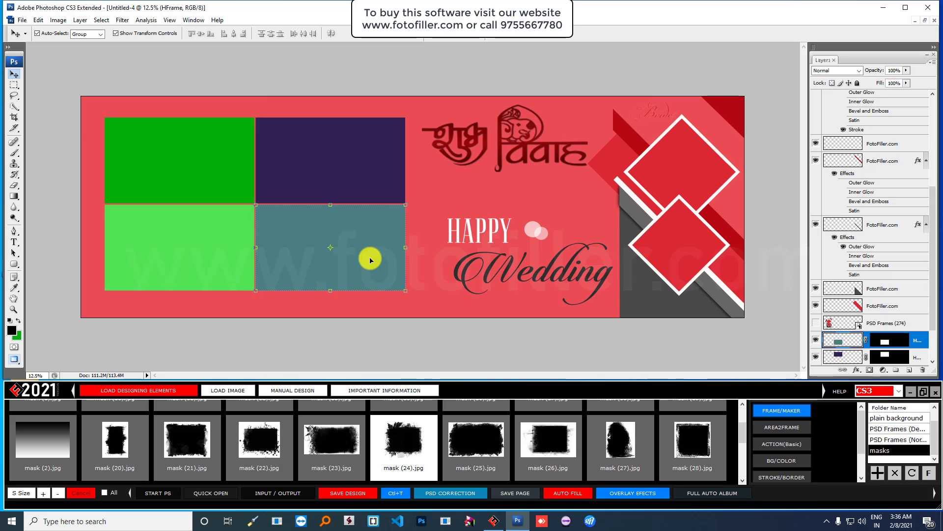
click(381, 80)
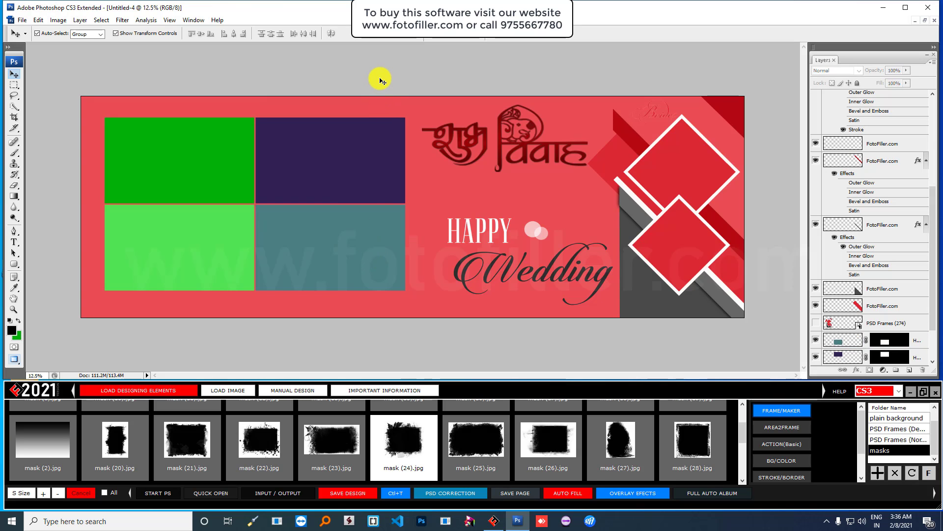
click(219, 185)
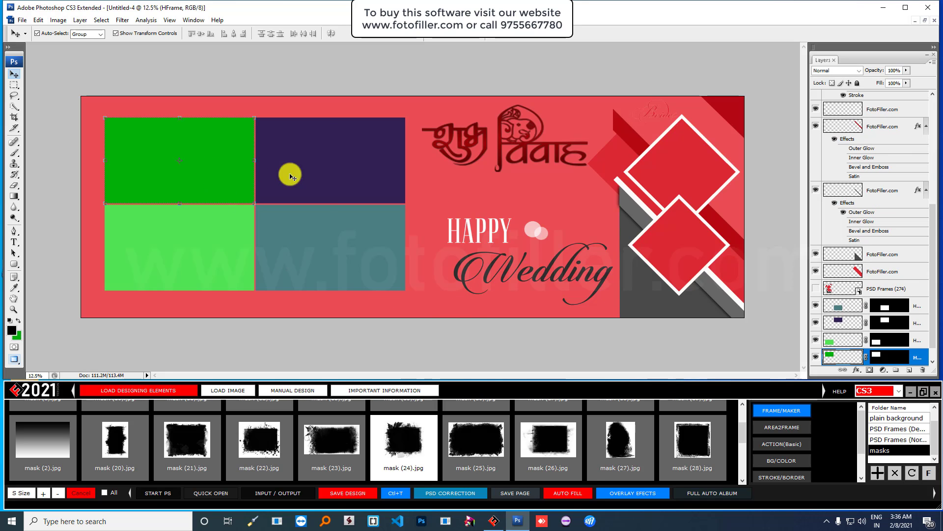
click(291, 176)
click(200, 251)
click(333, 254)
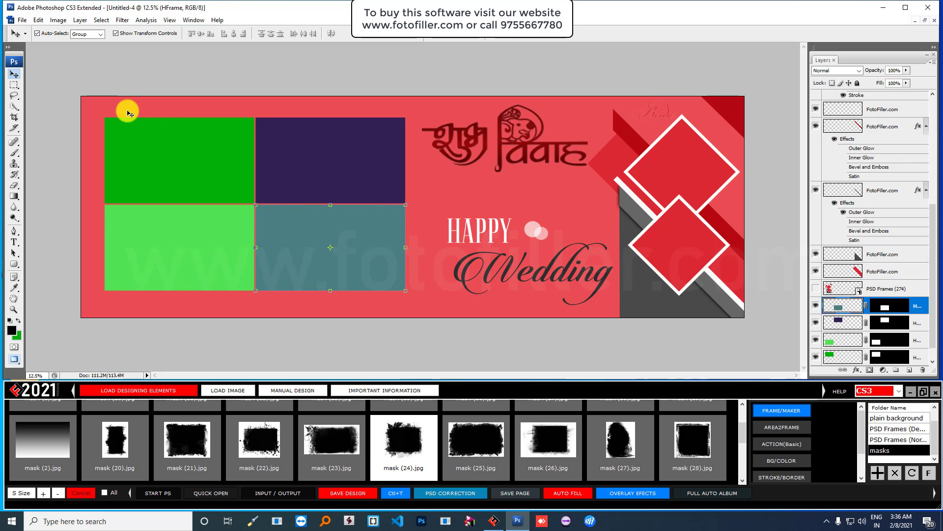
- Create a new page using the 18 in X 12 in (300DPI) preset
click(22, 20)
click(30, 30)
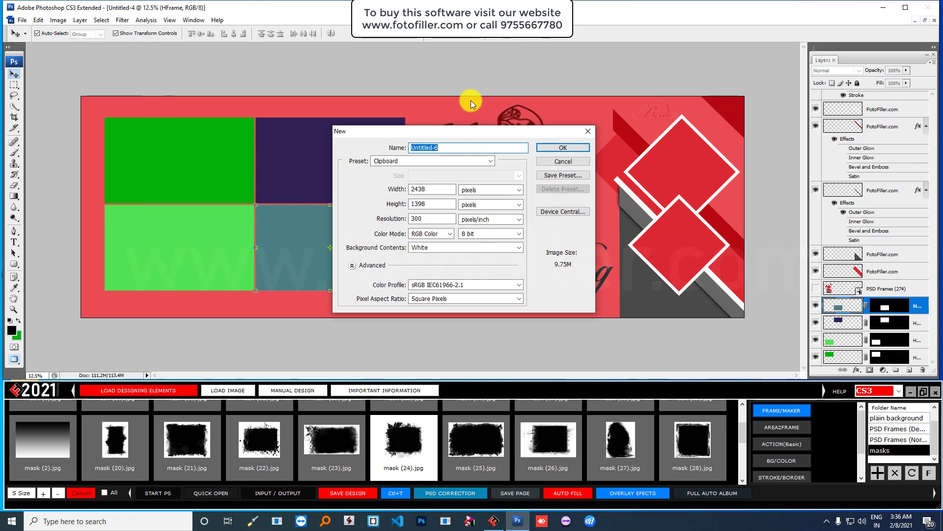
click(462, 165)
click(443, 191)
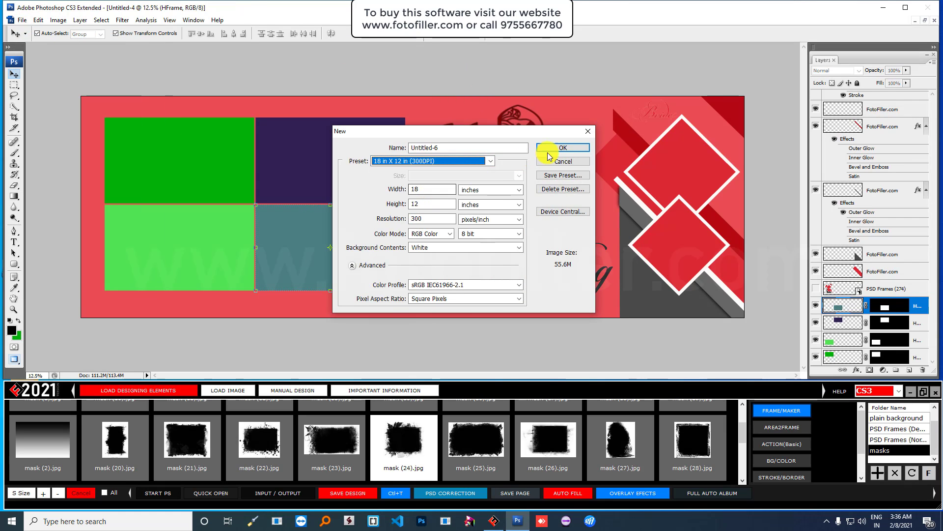
click(562, 148)
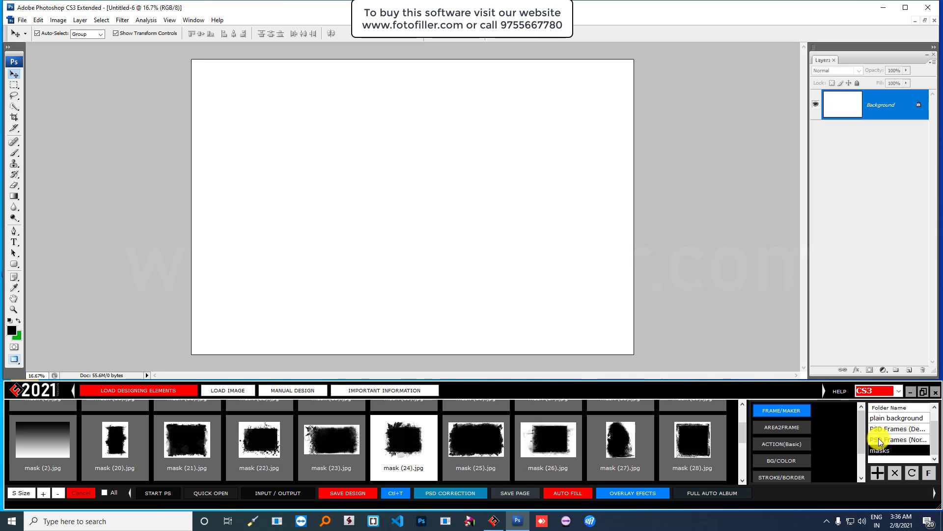
- Fill the new page with the yellow plain background 005.jpg
click(890, 418)
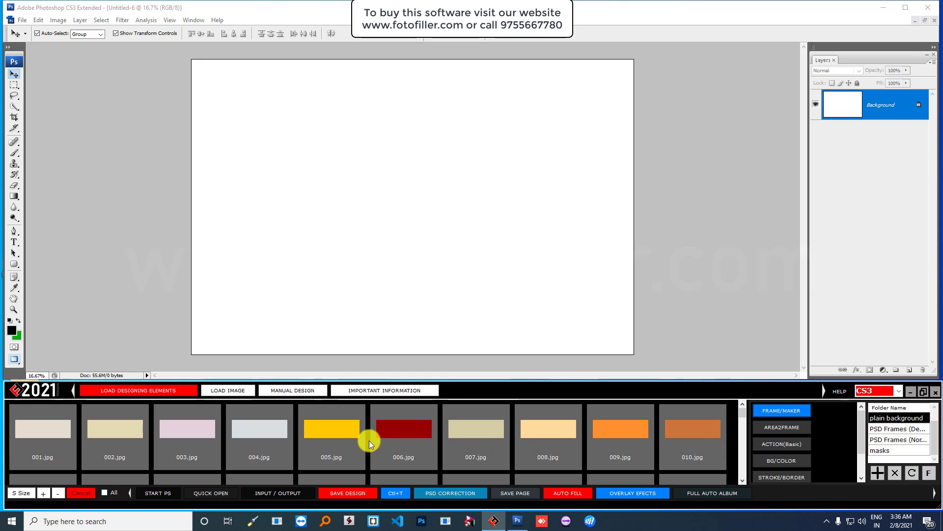
double_click(329, 425)
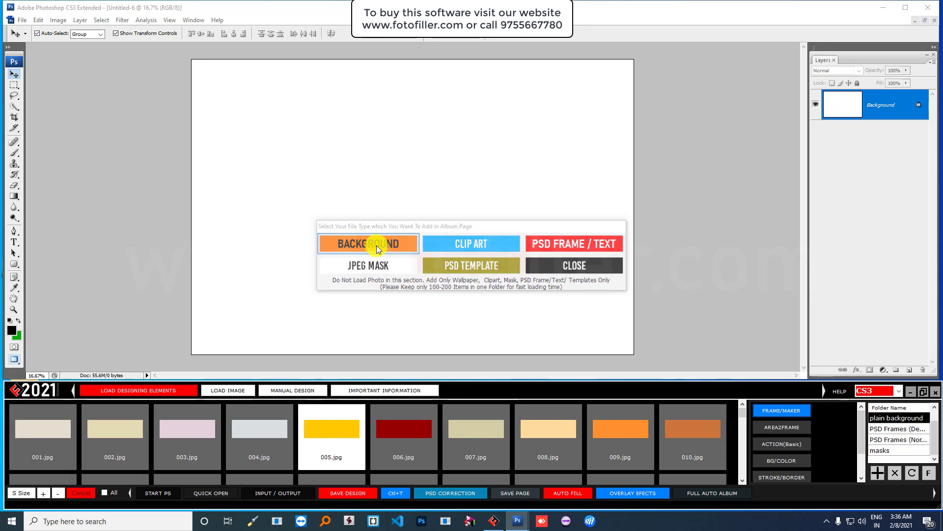
click(376, 246)
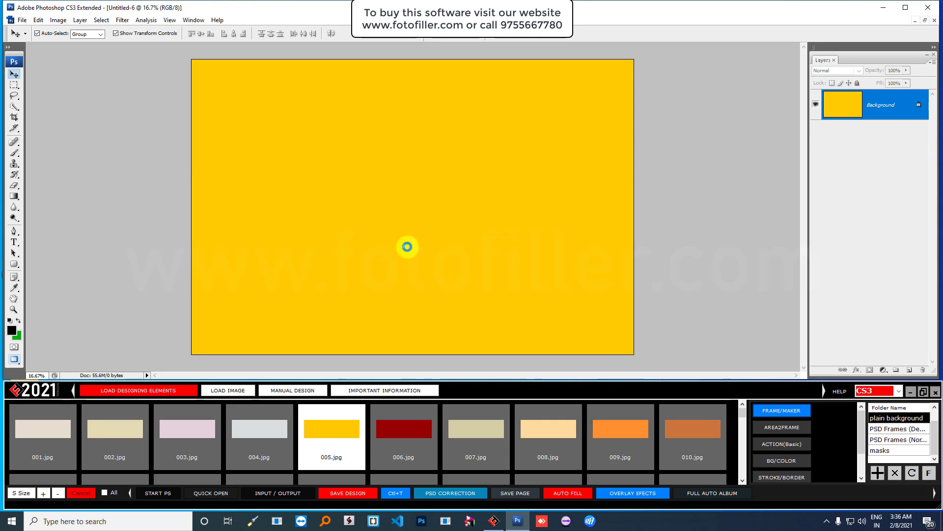
- Browse the clipart thumbnails, then list the designer Album Background images (100–109)
scroll(904, 448, up, 1)
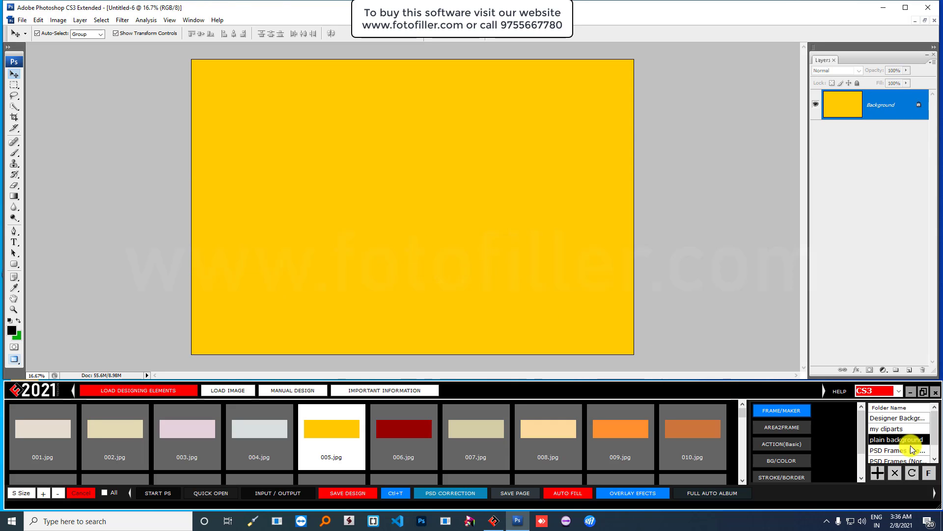
click(905, 432)
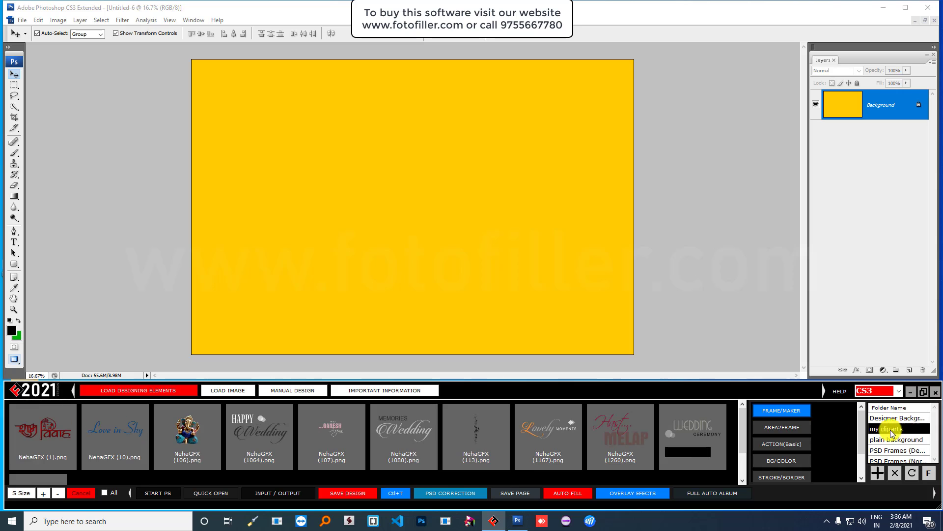
scroll(491, 438, down, 1)
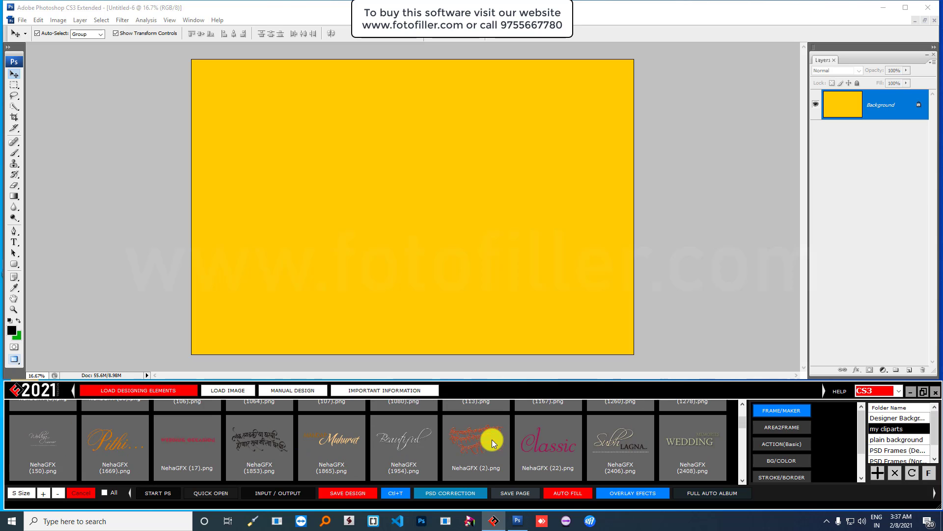
scroll(499, 461, down, 2)
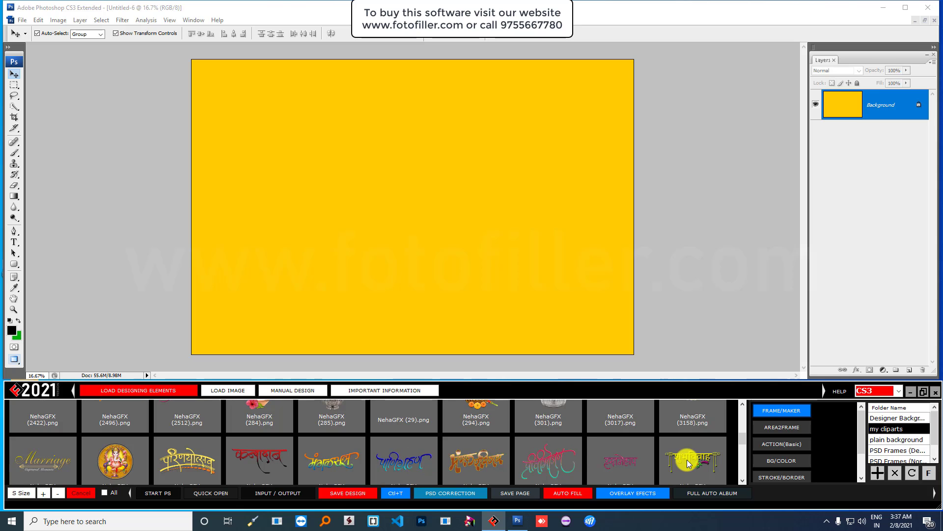
scroll(430, 453, up, 1)
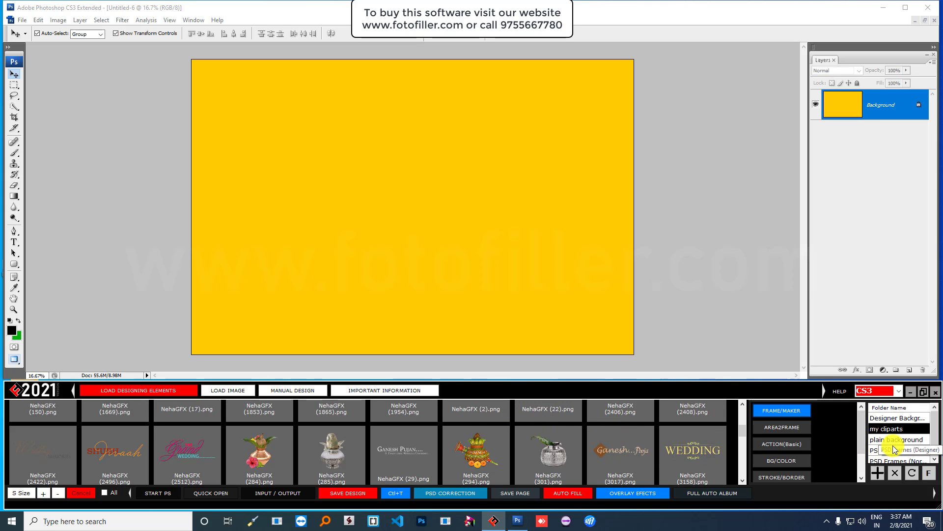
click(899, 418)
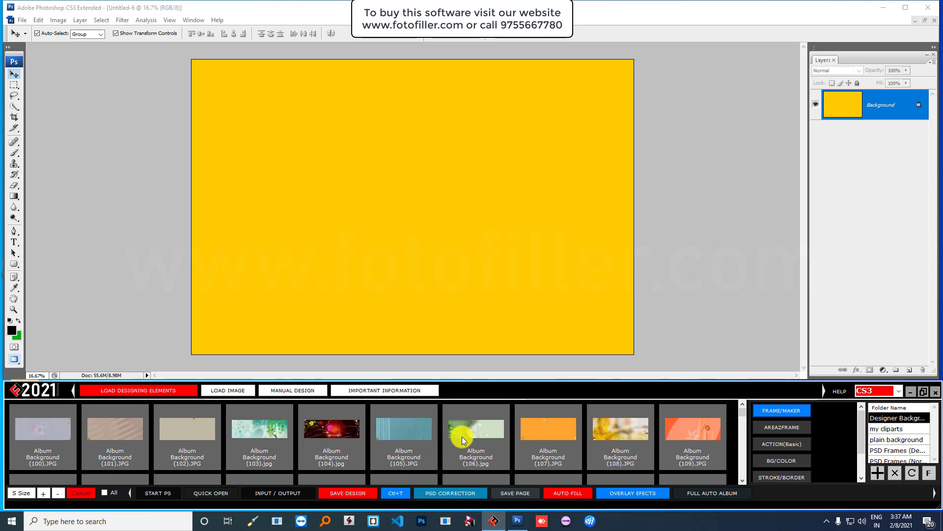
- Set the green leaf Album Background (106) and add a smaller HAPPY Wedding clipart top-left
click(476, 439)
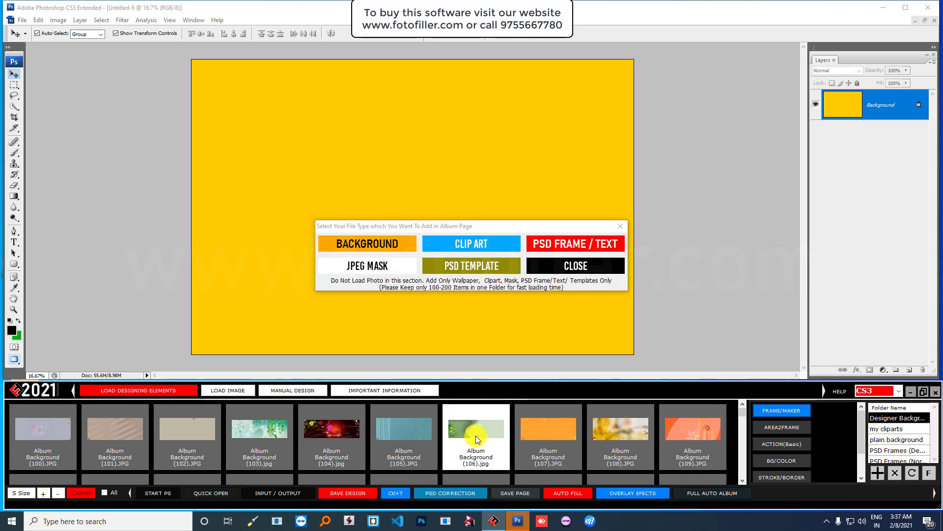
click(360, 243)
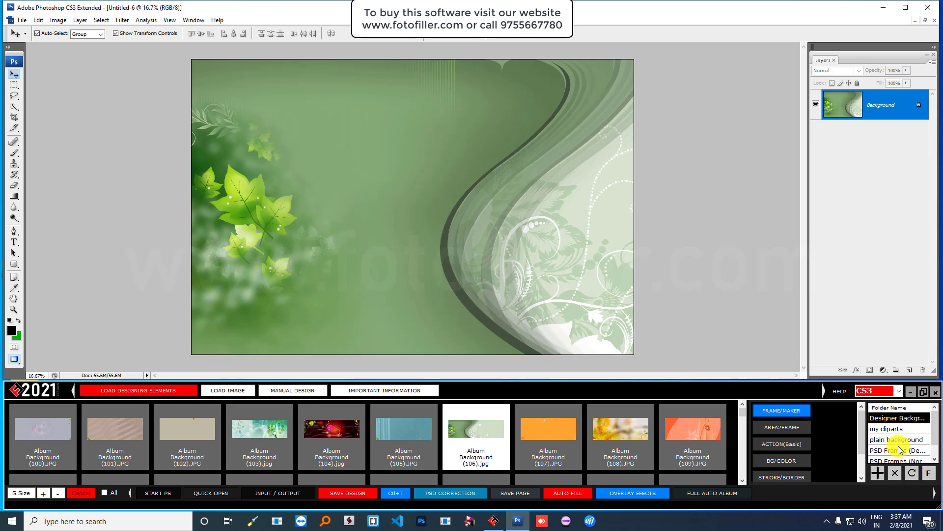
click(899, 429)
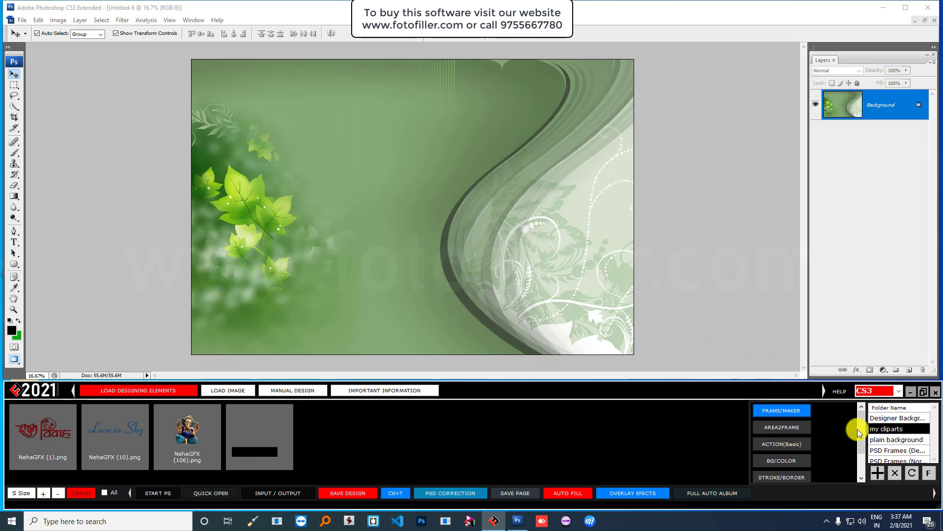
click(249, 431)
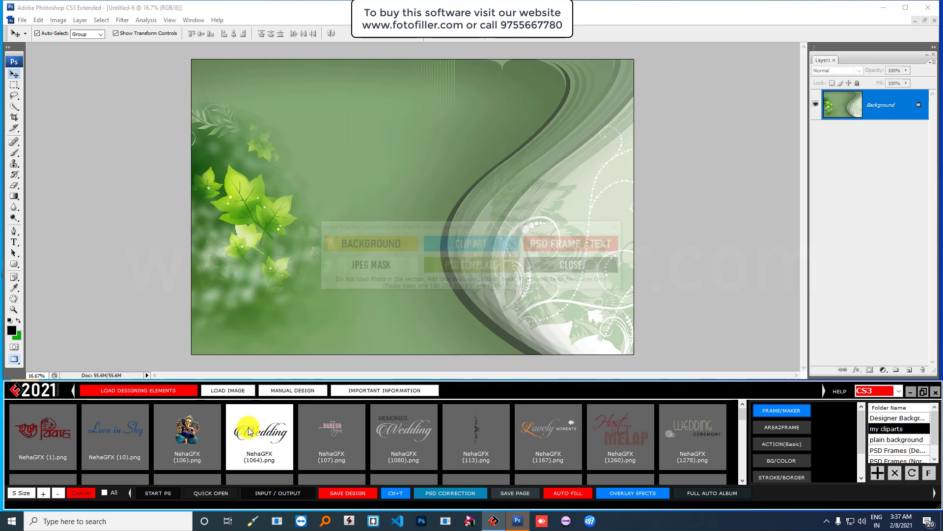
click(474, 242)
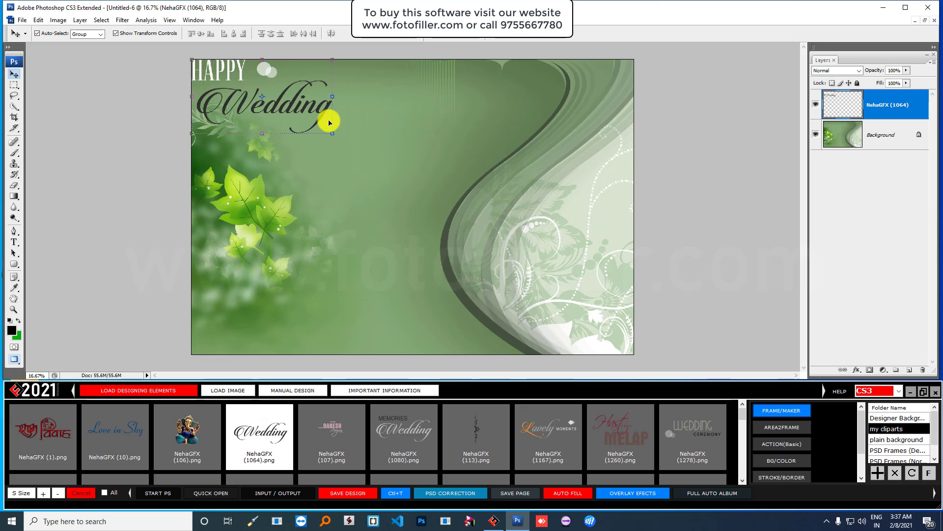
drag(333, 134, 311, 112)
key(Return)
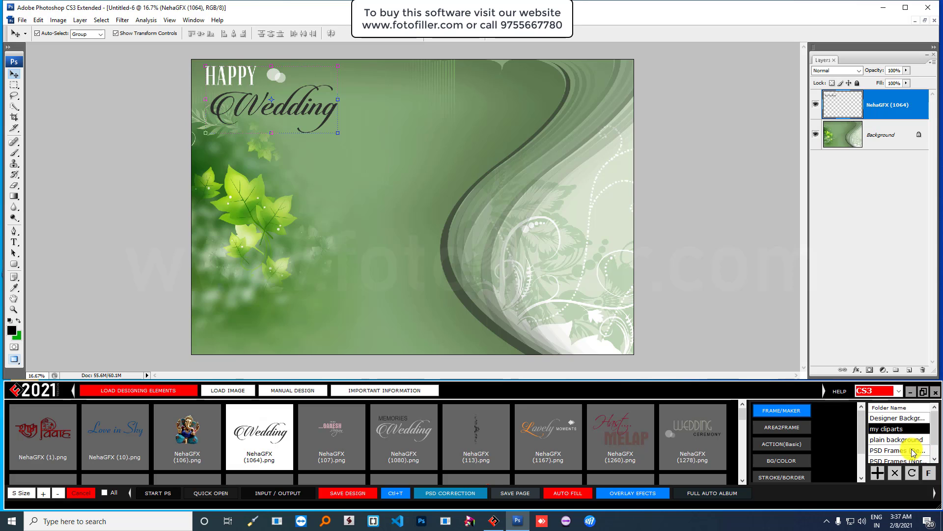
- Try the grey PSD Frames (1) enlarged below the Wedding title, then remove it
scroll(909, 450, down, 1)
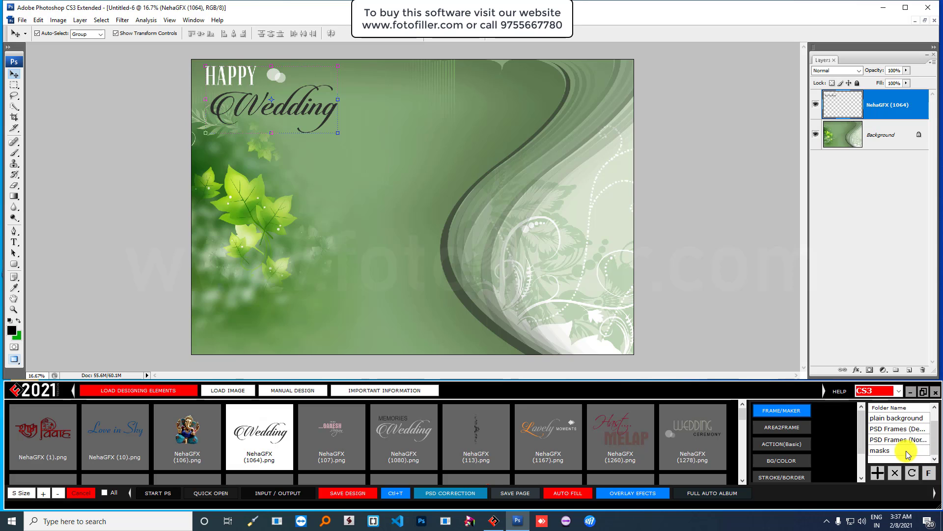
scroll(908, 447, up, 1)
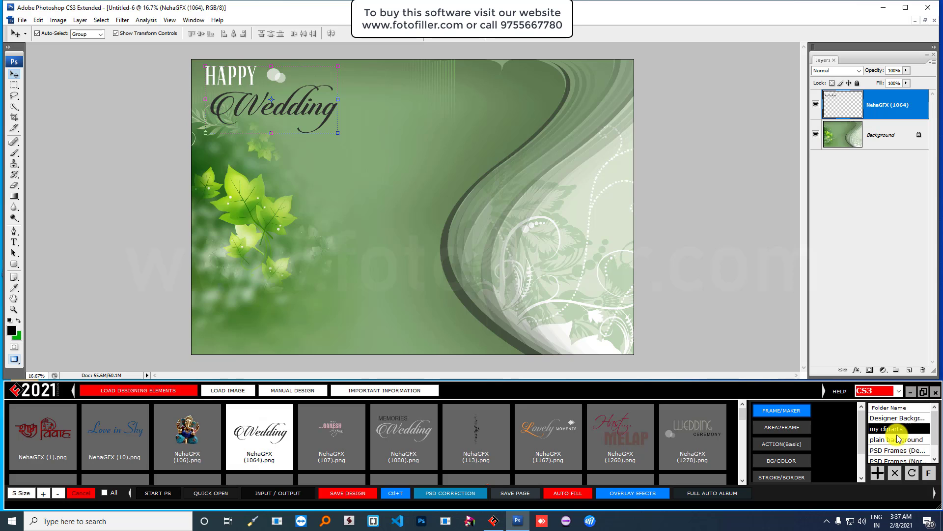
scroll(900, 447, down, 1)
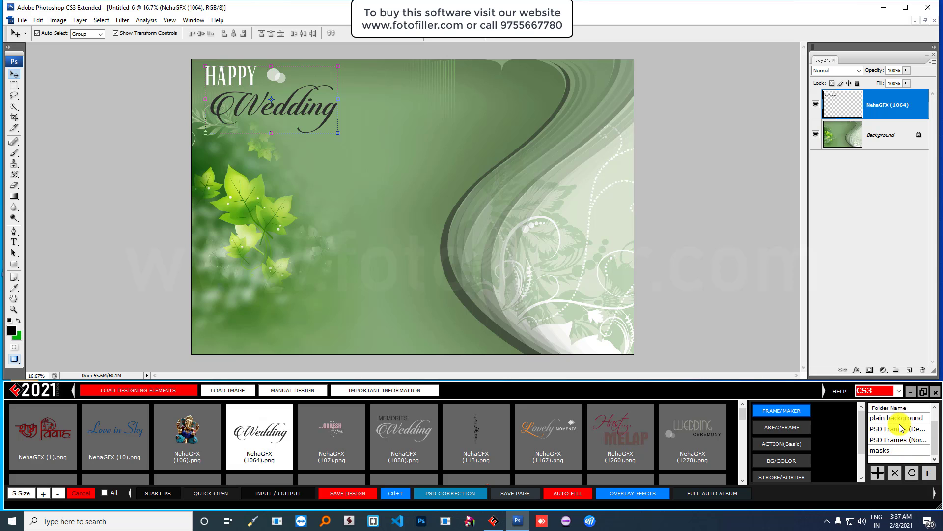
scroll(907, 424, up, 1)
scroll(900, 451, down, 1)
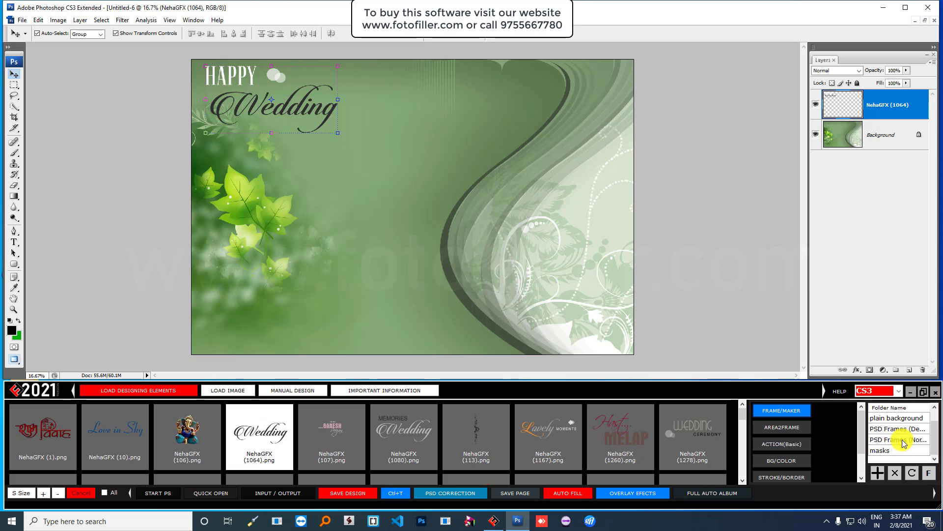
click(895, 441)
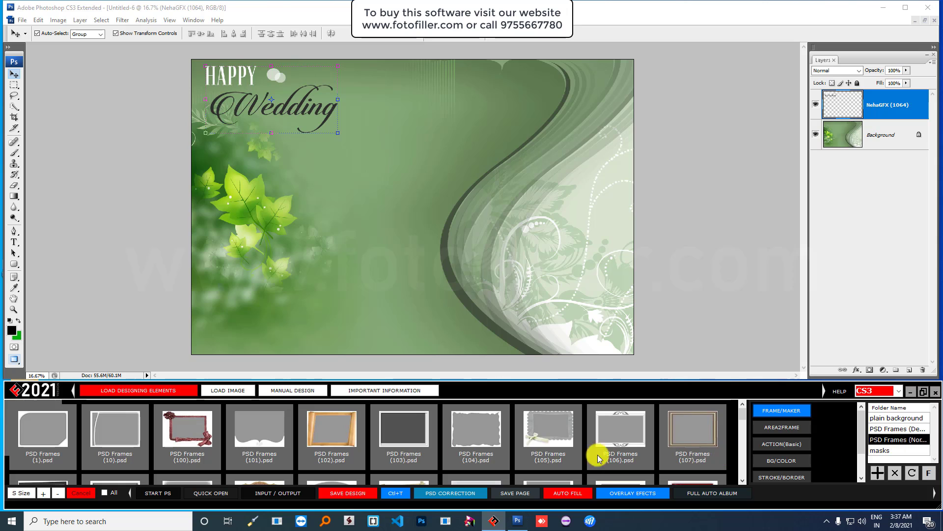
click(36, 429)
double_click(36, 429)
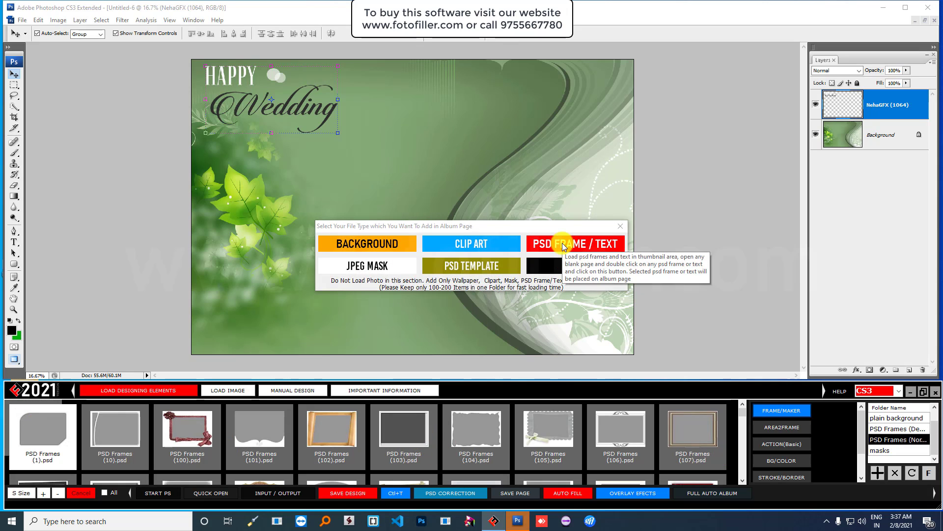
click(563, 244)
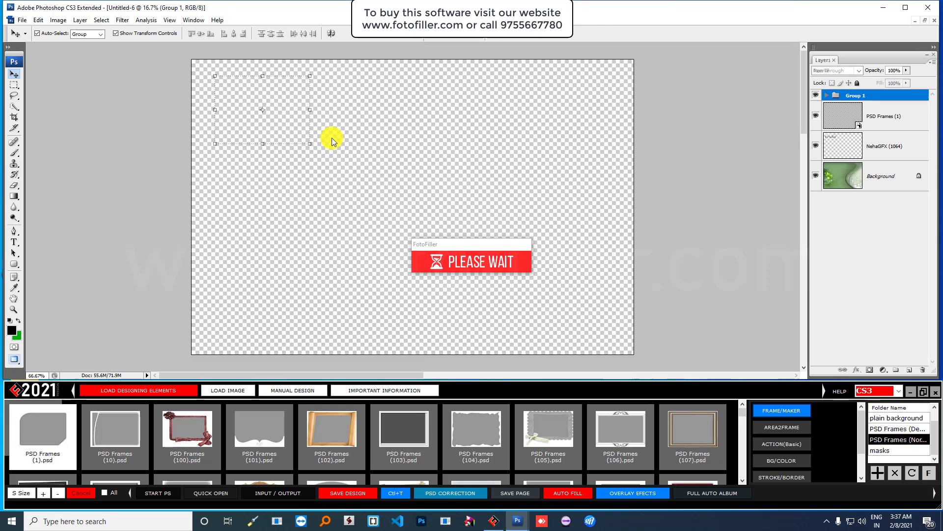
drag(312, 145, 368, 285)
double_click(368, 284)
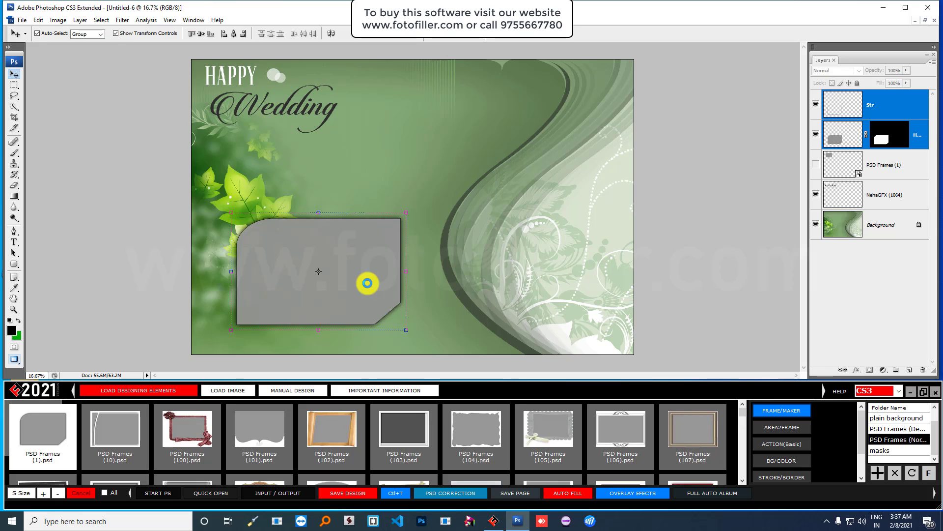
key(ctrl+alt+z)
key(ctrl+alt+z)
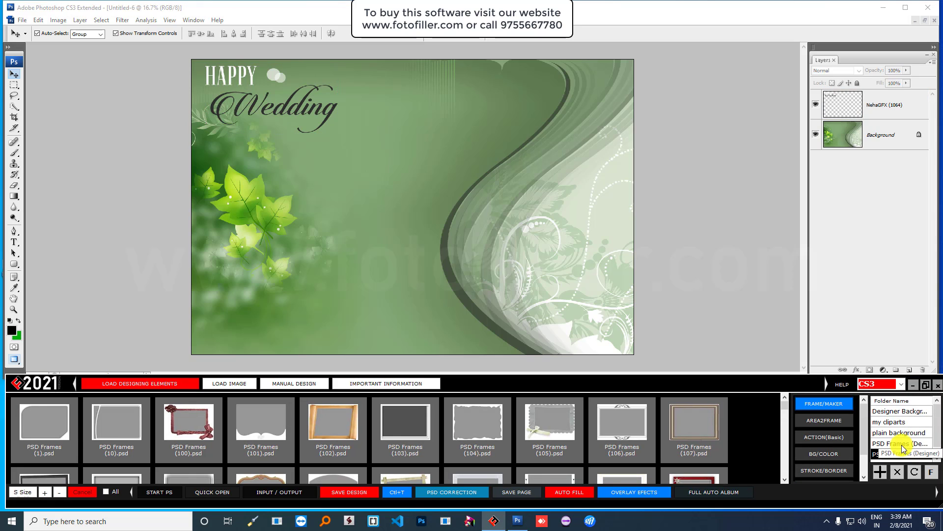
- Add the PSD Frames (235) diamond set and fit it into the bottom-left corner
click(901, 445)
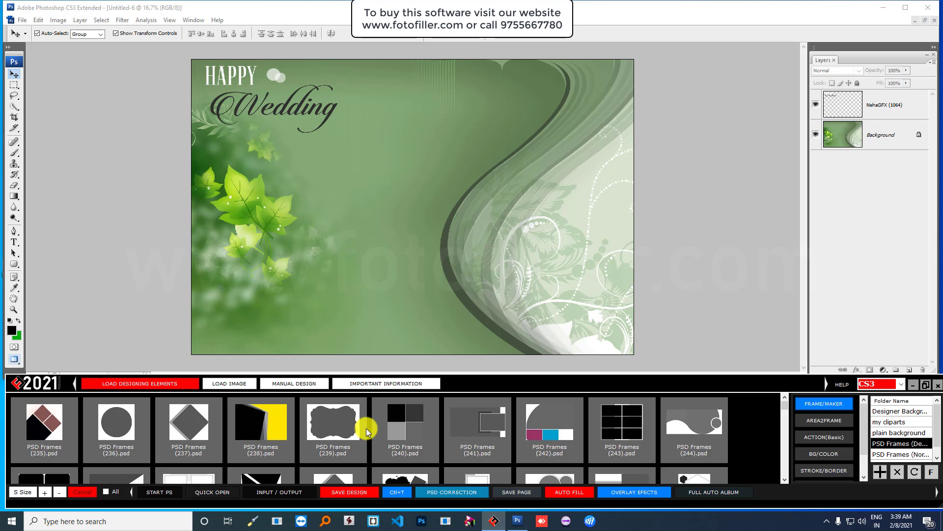
click(45, 426)
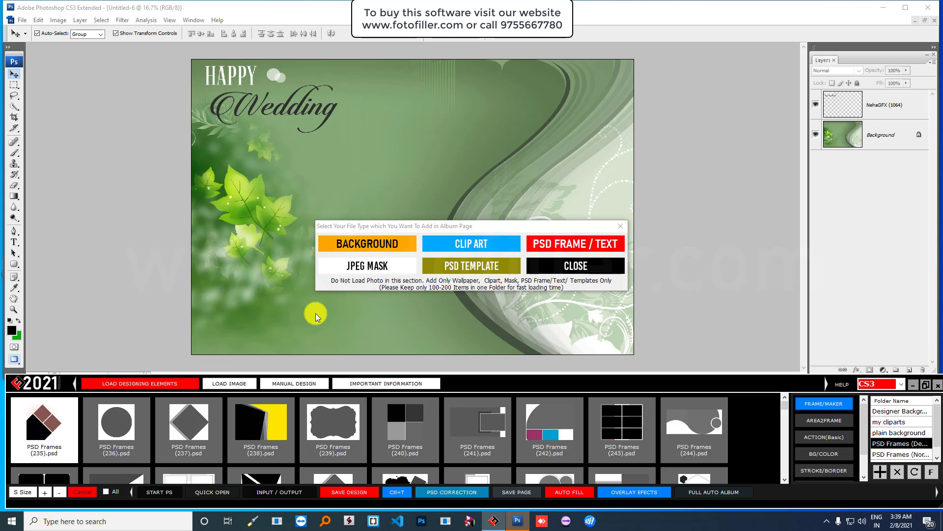
click(572, 243)
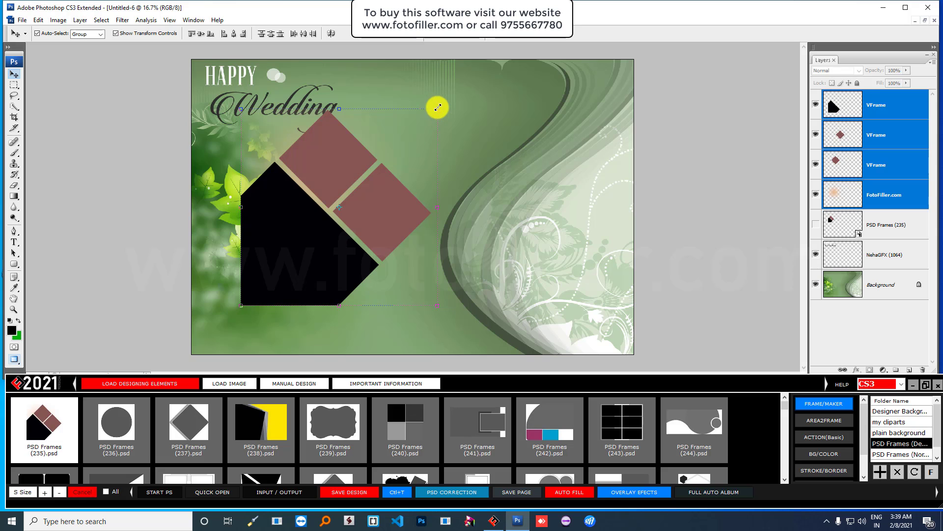
drag(362, 234, 328, 254)
key(Return)
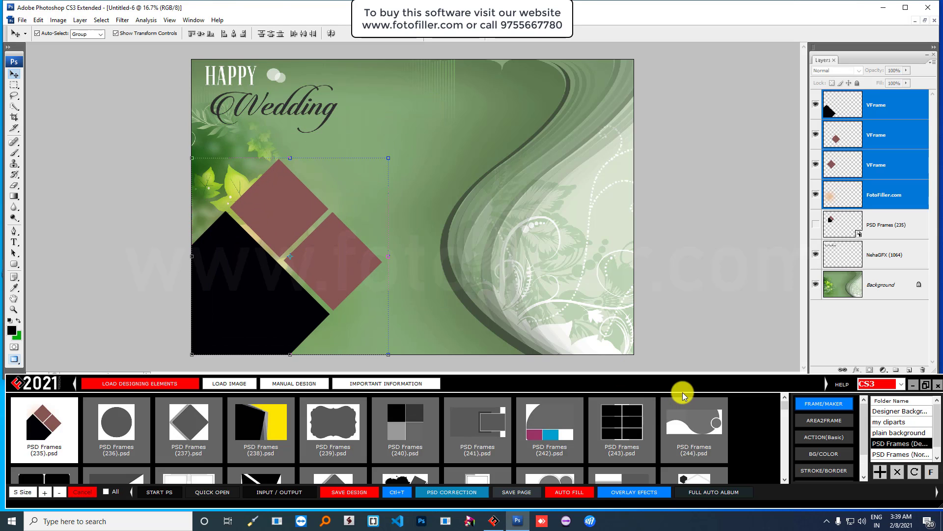
scroll(730, 431, down, 2)
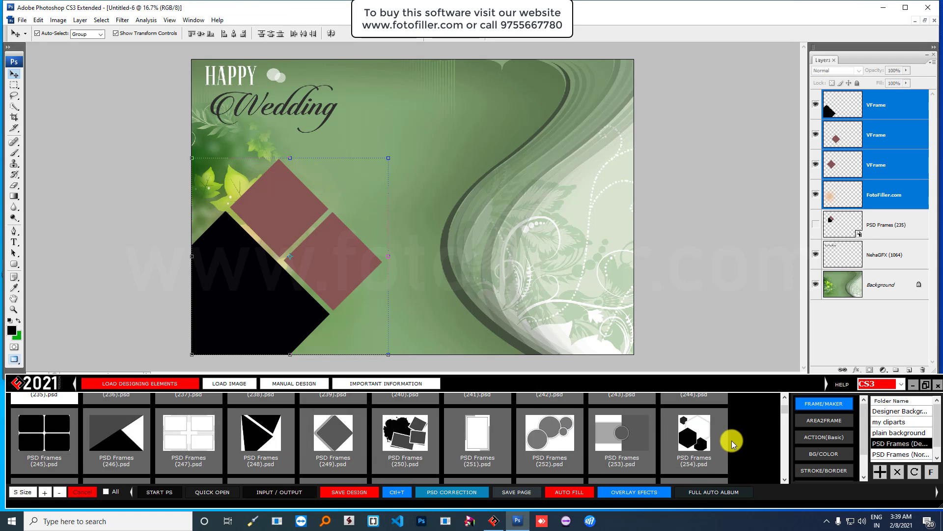
- Add the hexagon PSD Frames (254) set, enlarged to about 133% and placed centre-right, then show the my cliparts library
double_click(698, 439)
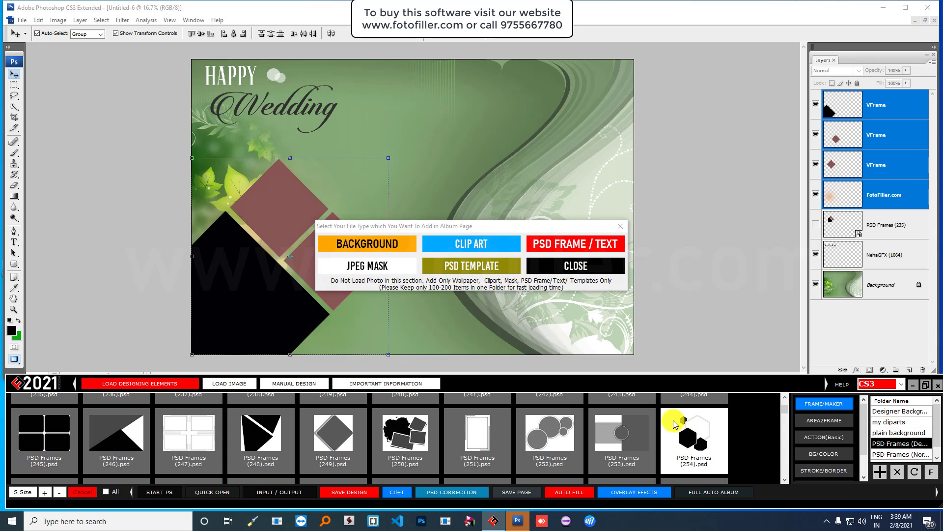
click(581, 244)
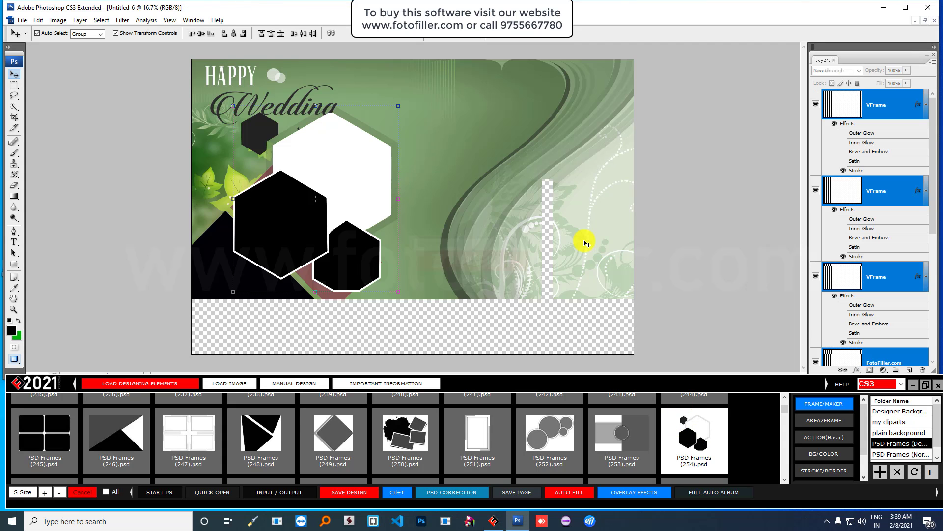
drag(397, 292, 454, 352)
drag(391, 219, 556, 196)
key(Return)
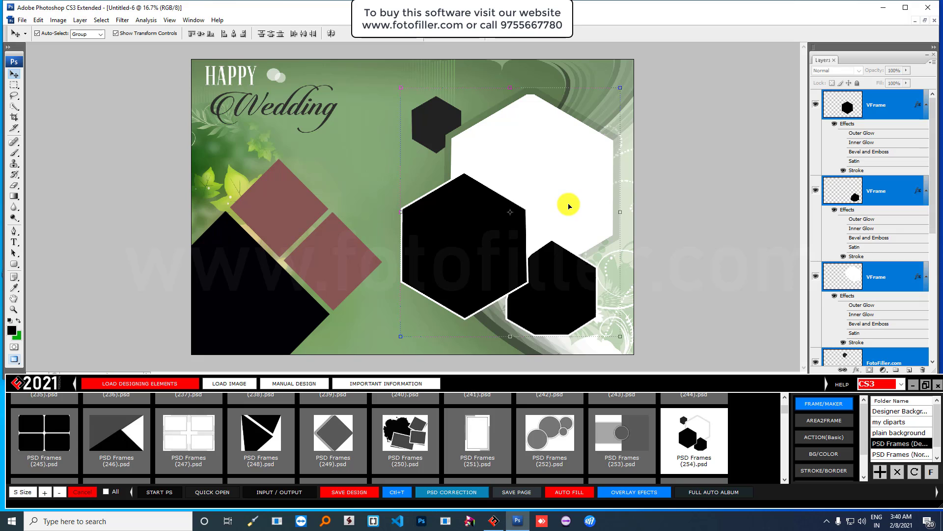
click(892, 422)
scroll(549, 425, down, 1)
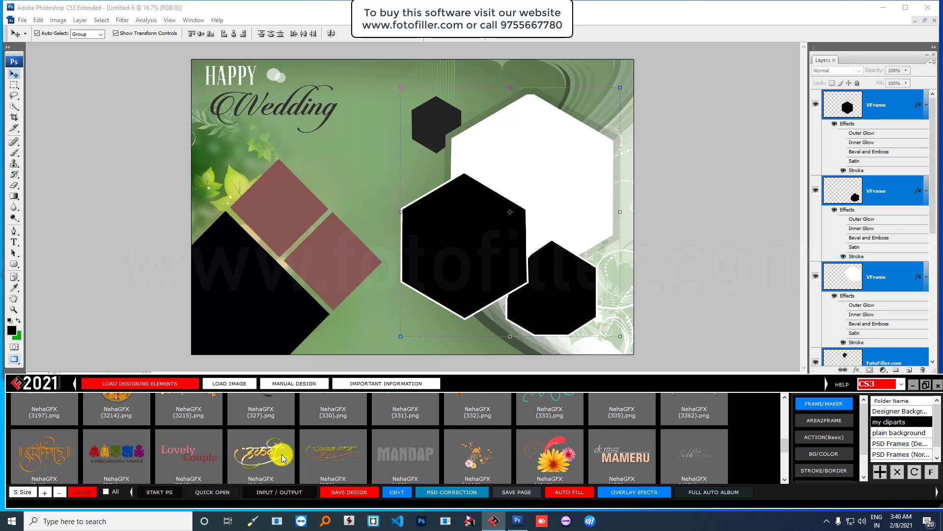
- Add the golden Haldi NehaGFX (364) lettering as clipart and move it to the page's lower centre
double_click(262, 455)
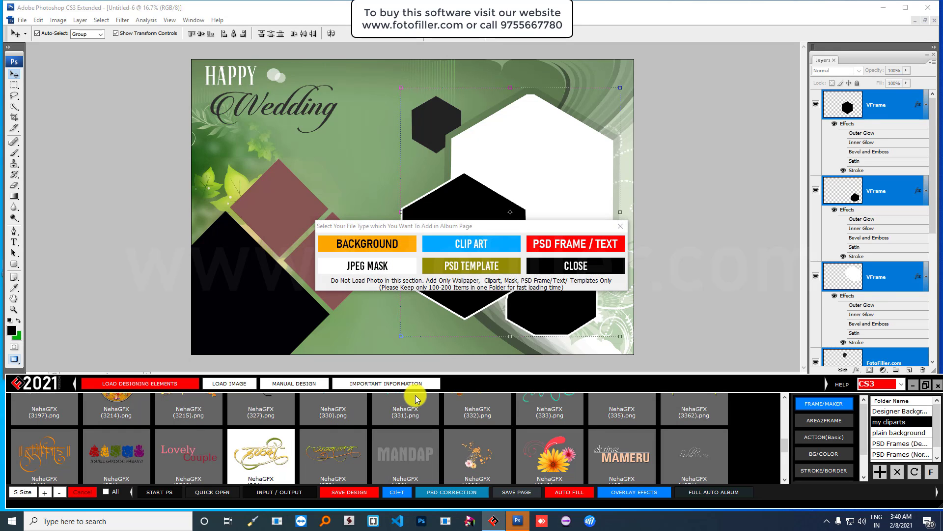
click(470, 246)
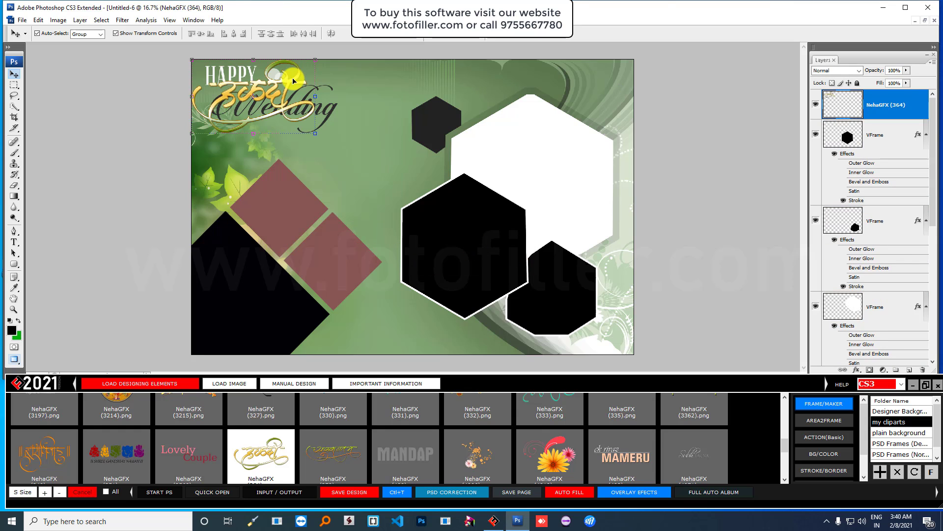
drag(291, 84, 442, 308)
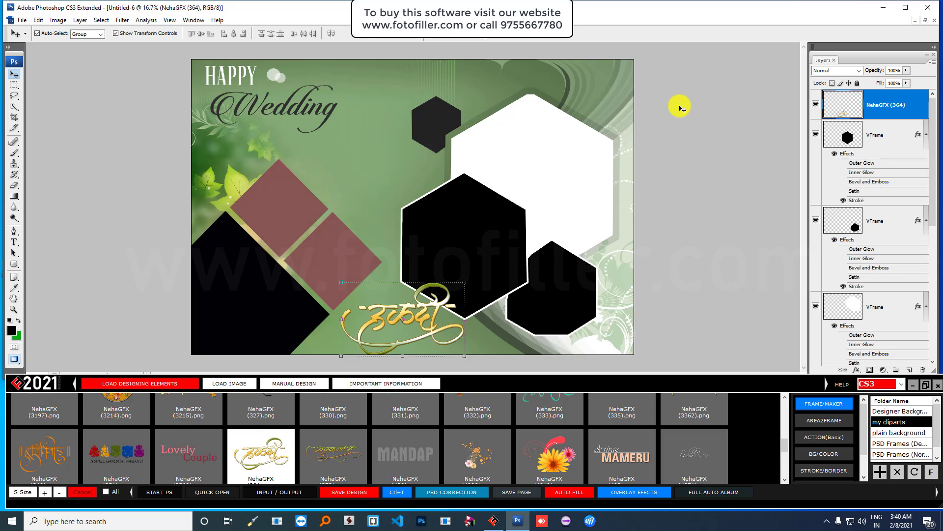
click(569, 496)
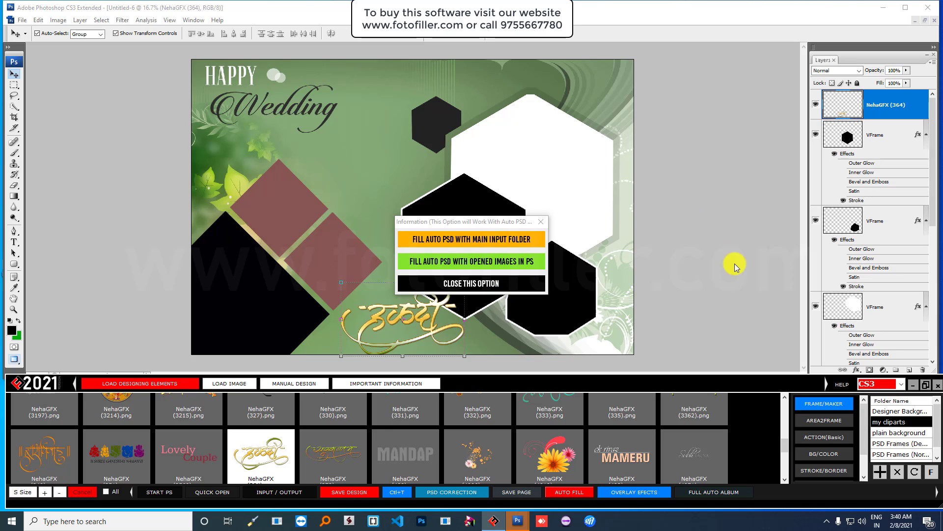
click(497, 284)
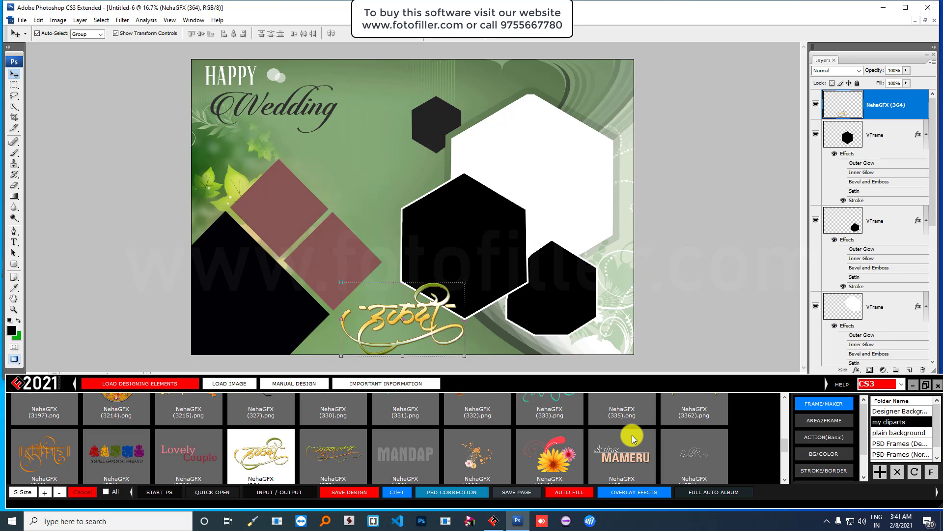
- Check the VFrame layers of the hexagon and diamond frames, then fill them with photos from the main input folder
click(474, 210)
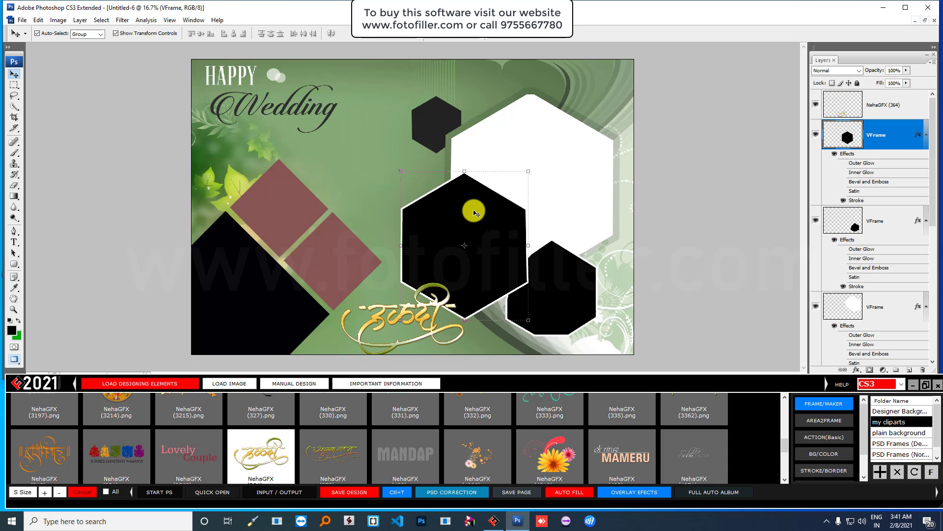
click(578, 160)
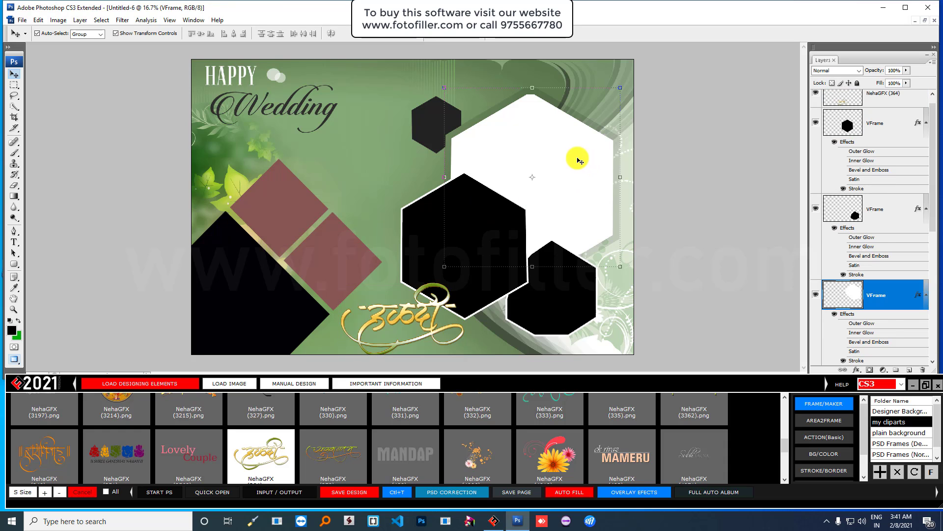
click(565, 299)
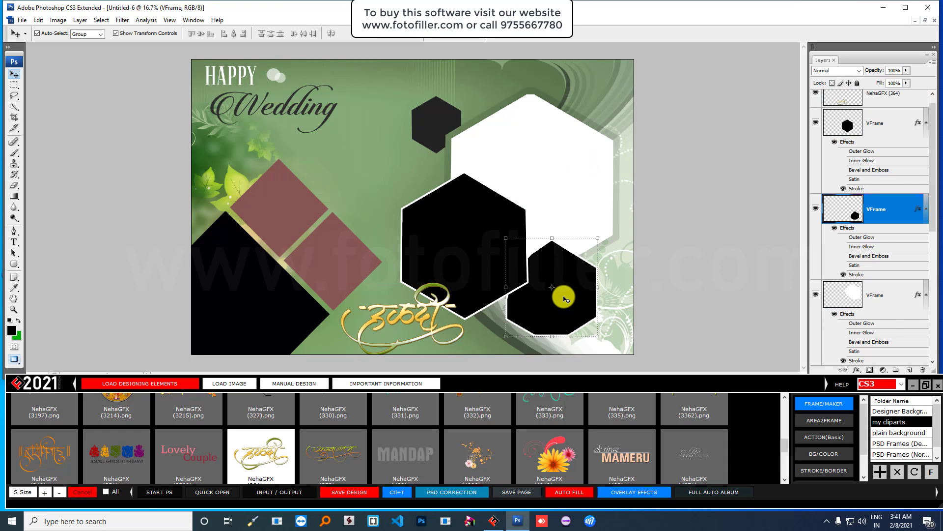
click(474, 234)
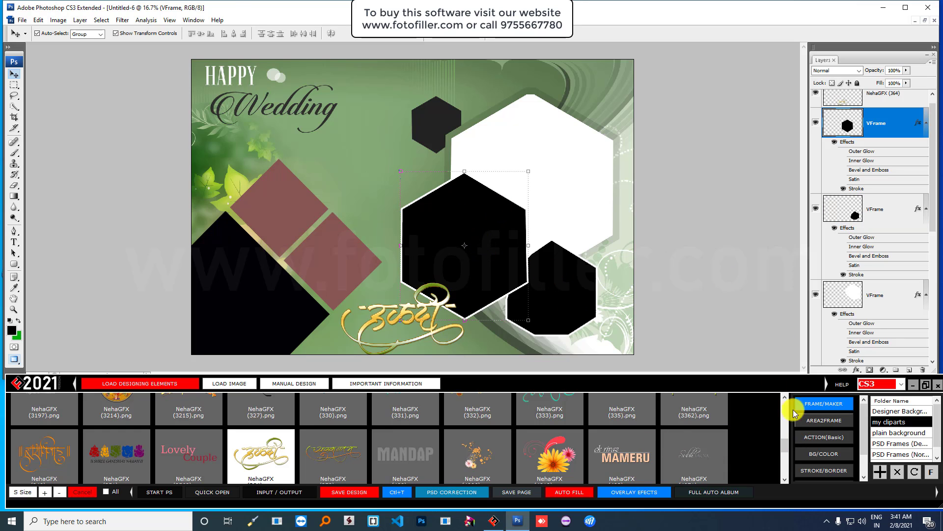
click(571, 169)
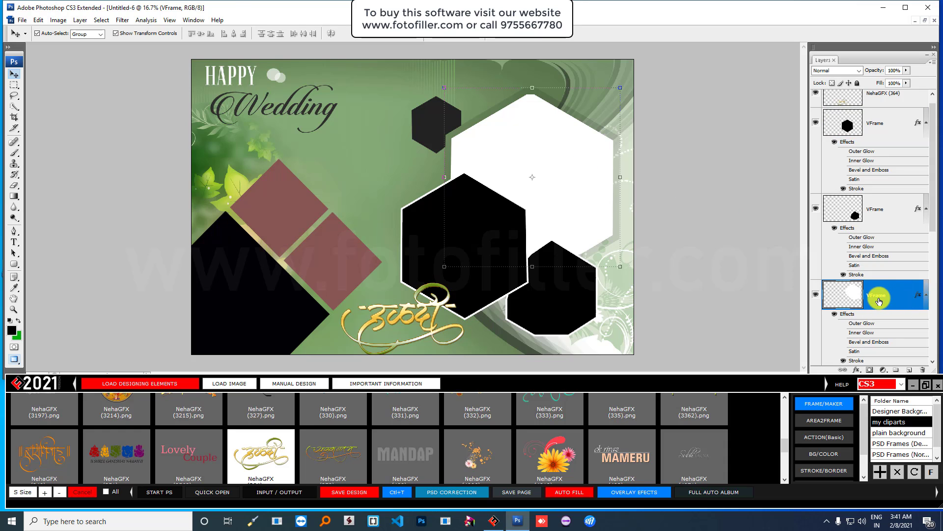
click(418, 118)
click(291, 196)
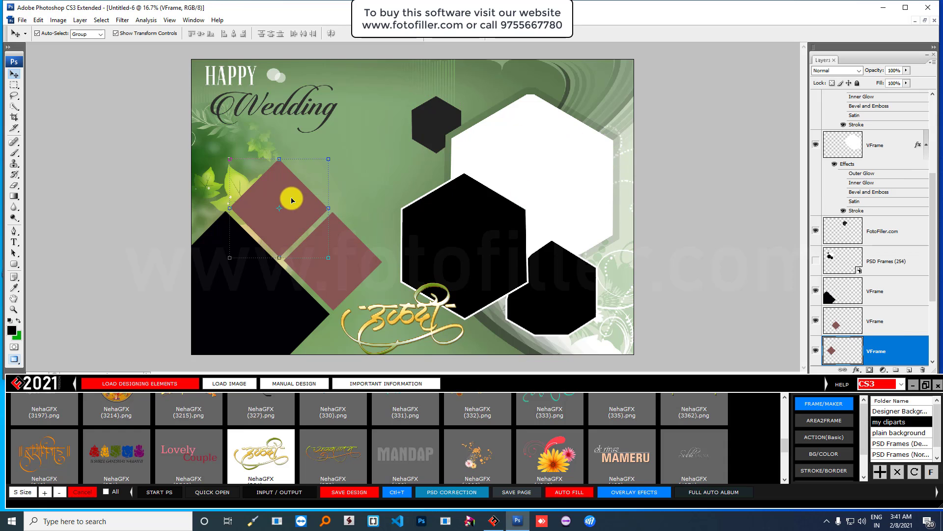
click(342, 264)
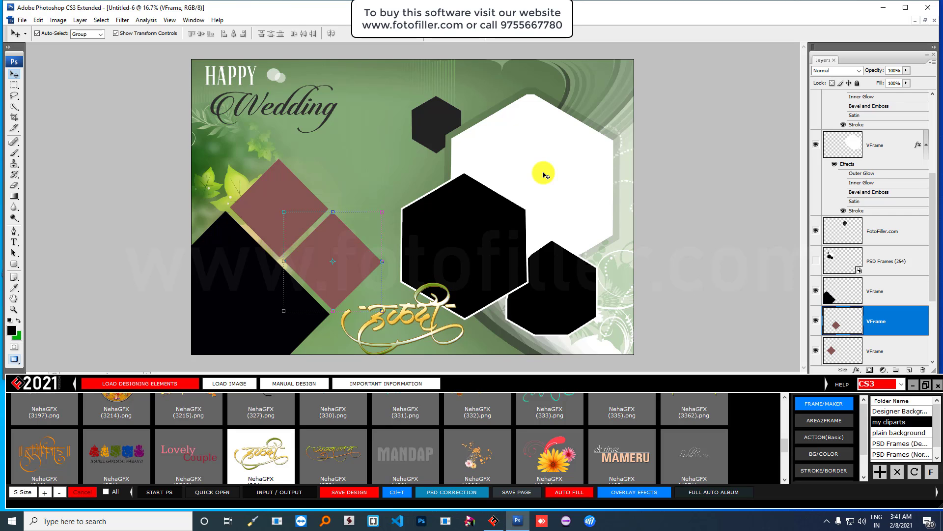
click(570, 493)
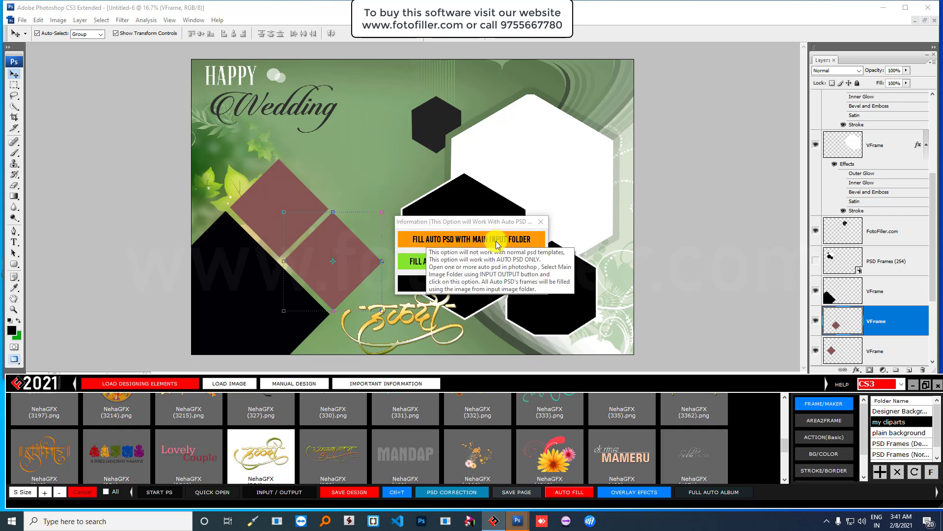
click(466, 239)
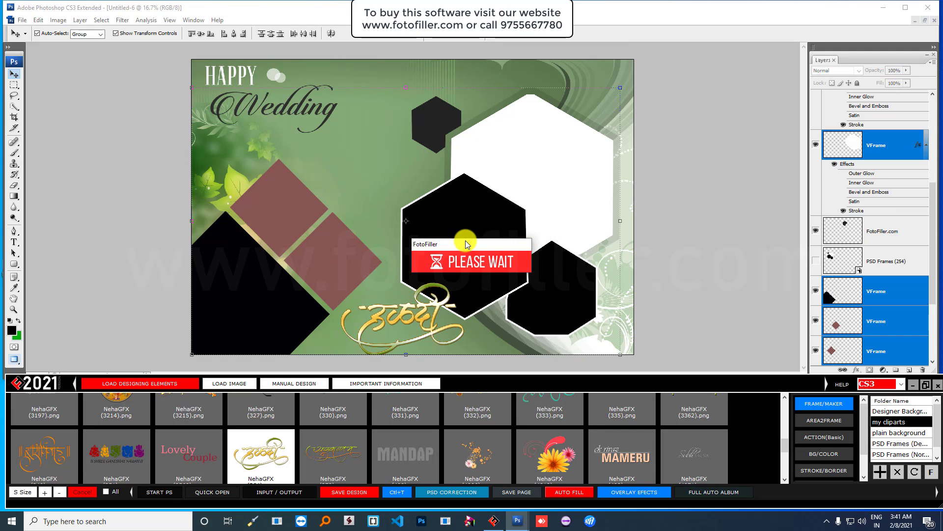
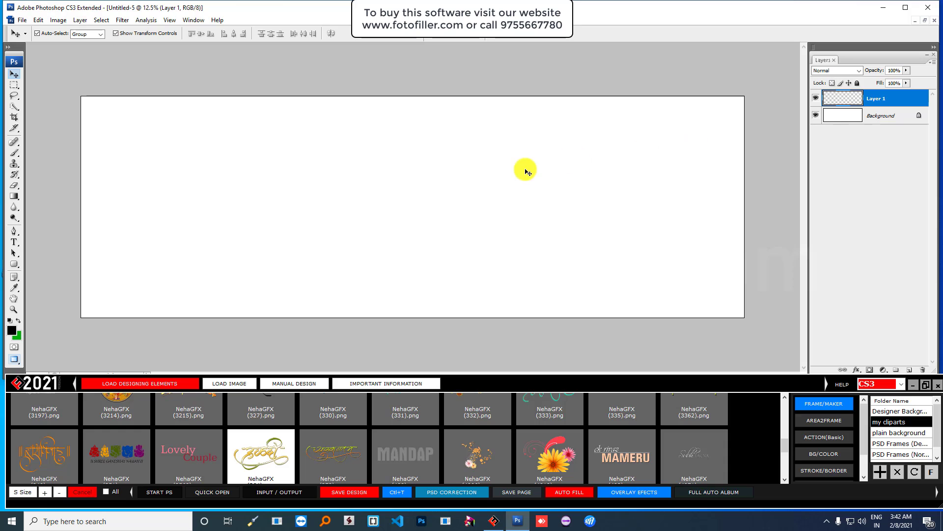
- Restore the album pages into separate windows and minimize Untitled-3 and Untitled-4
click(926, 22)
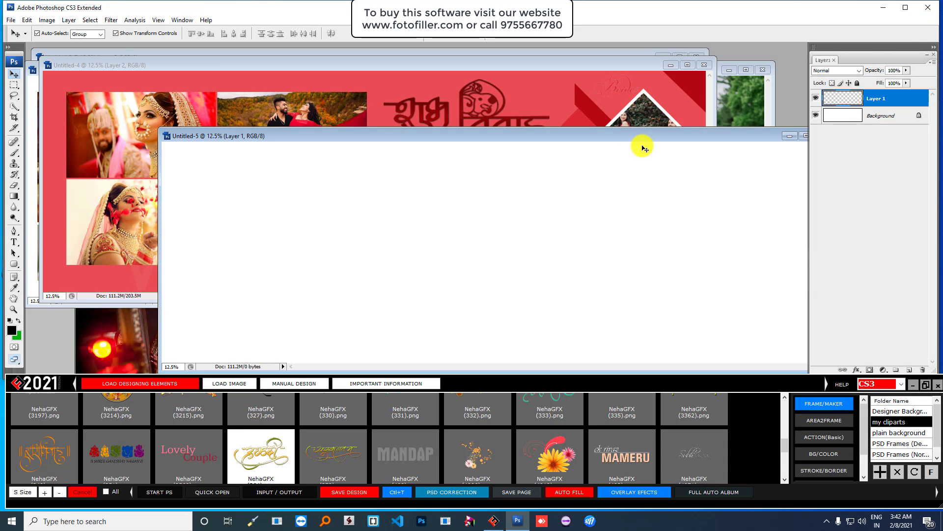
drag(609, 143, 729, 222)
click(585, 66)
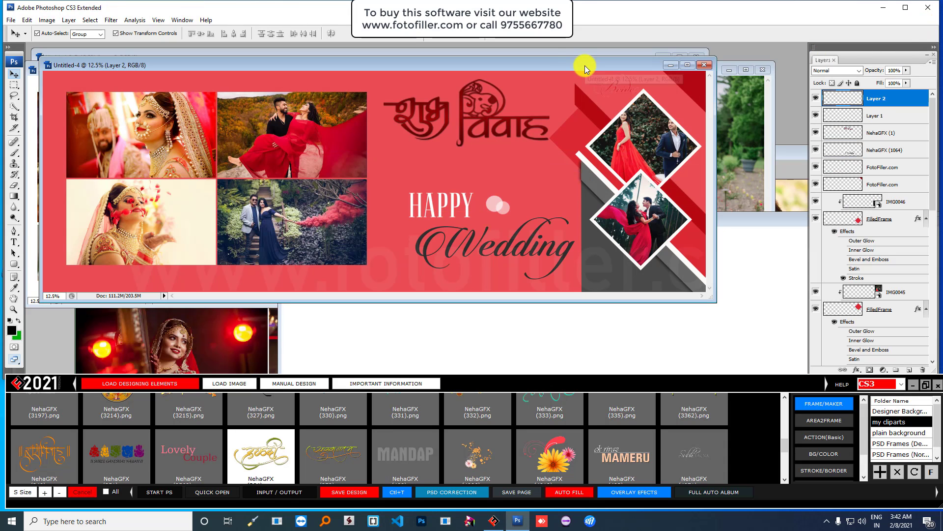
drag(555, 65, 629, 200)
click(545, 64)
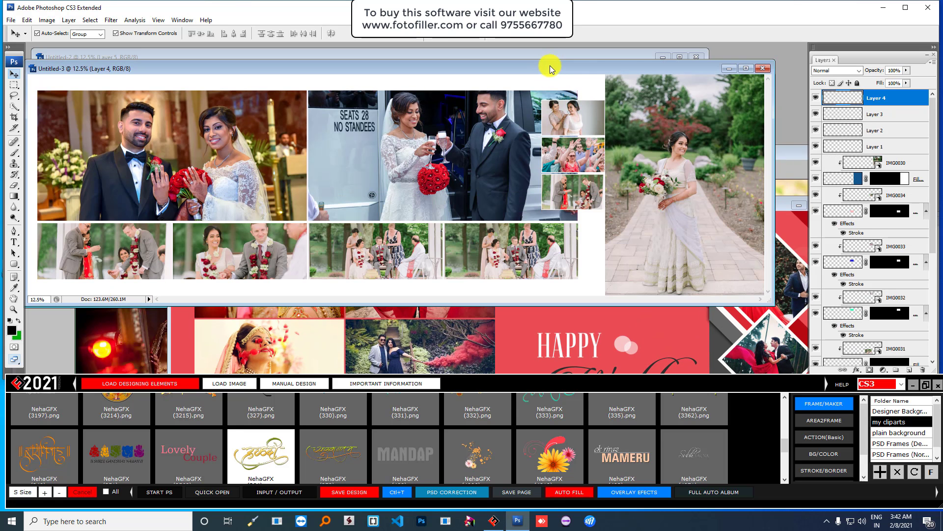
click(729, 69)
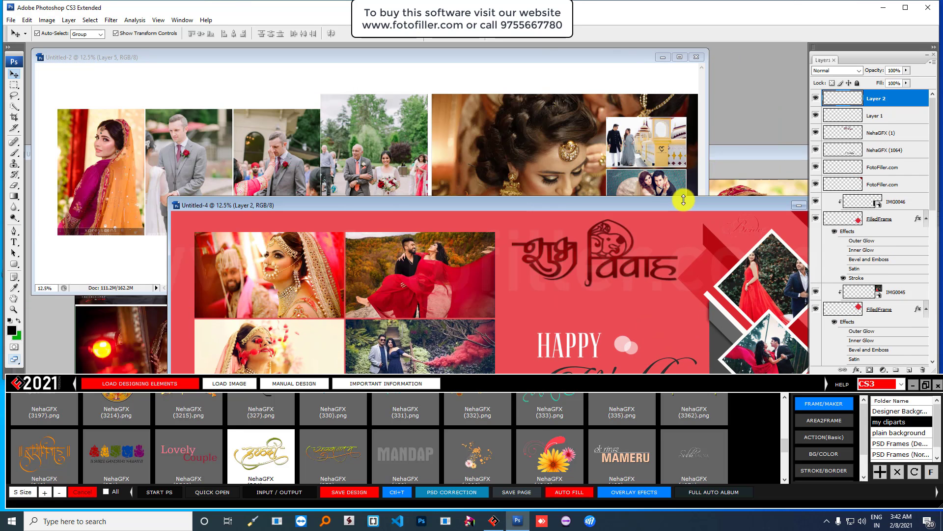
drag(684, 197, 500, 154)
click(612, 155)
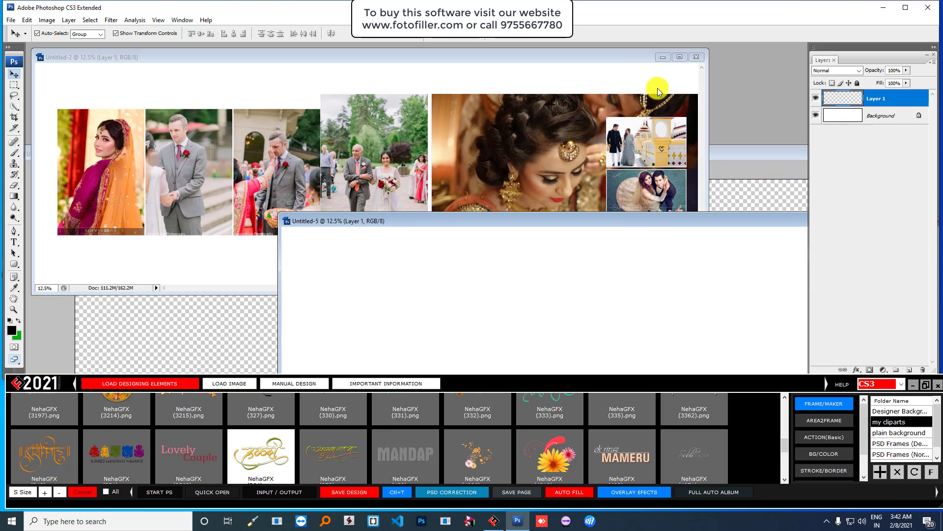
- Minimize Untitled-2, Untitled-6 and Untitled-1, leaving the blank Untitled-5 page on top
click(663, 58)
click(436, 64)
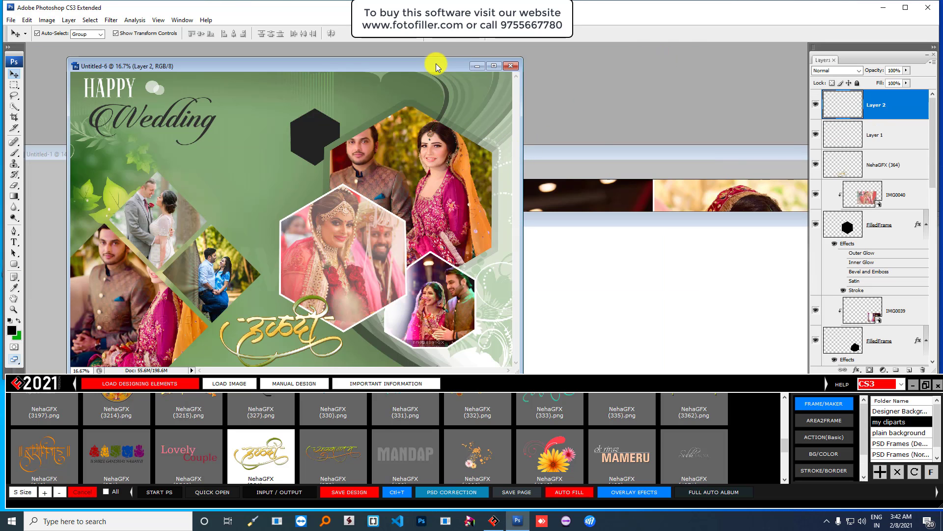
drag(422, 66, 505, 63)
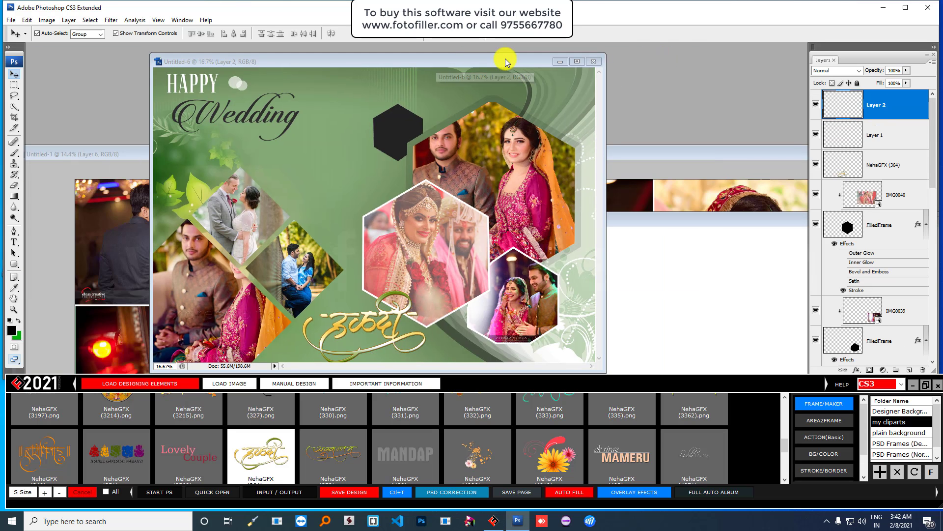
click(559, 63)
drag(388, 150, 387, 63)
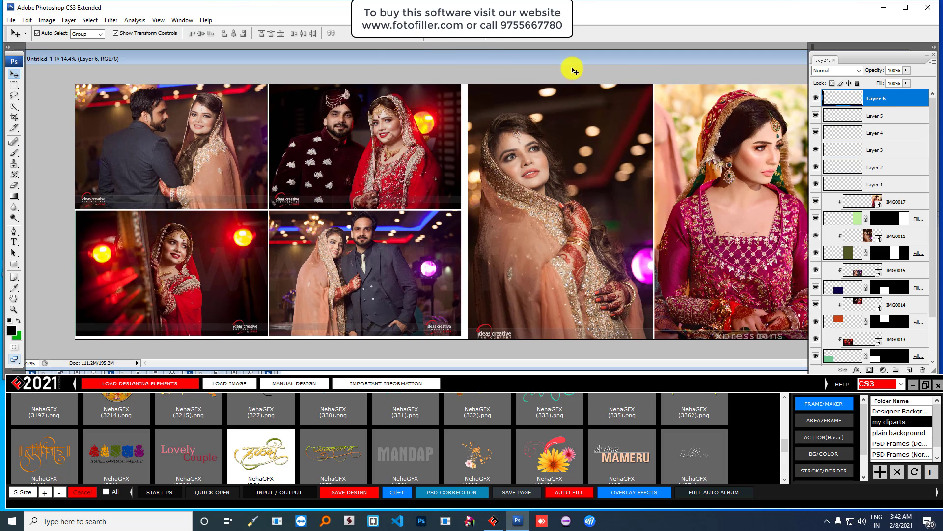
drag(689, 64, 604, 79)
click(772, 75)
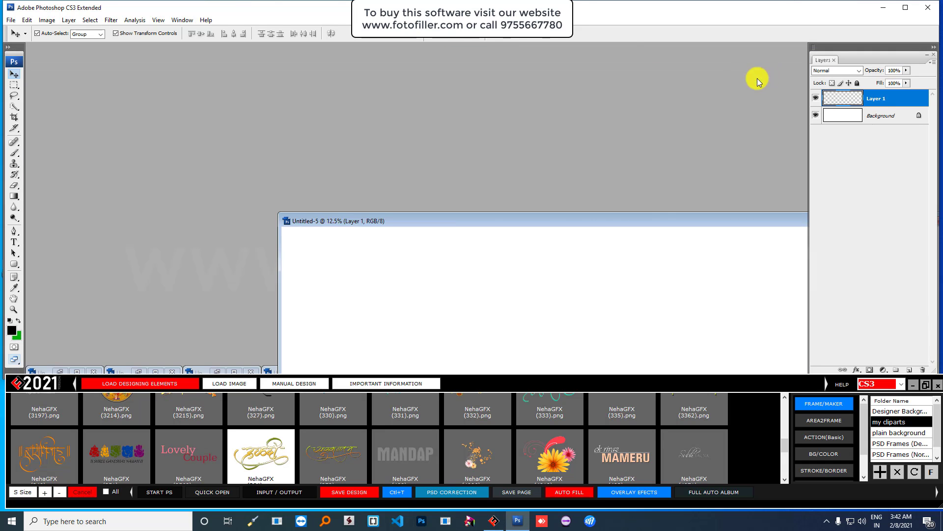
drag(583, 213, 428, 92)
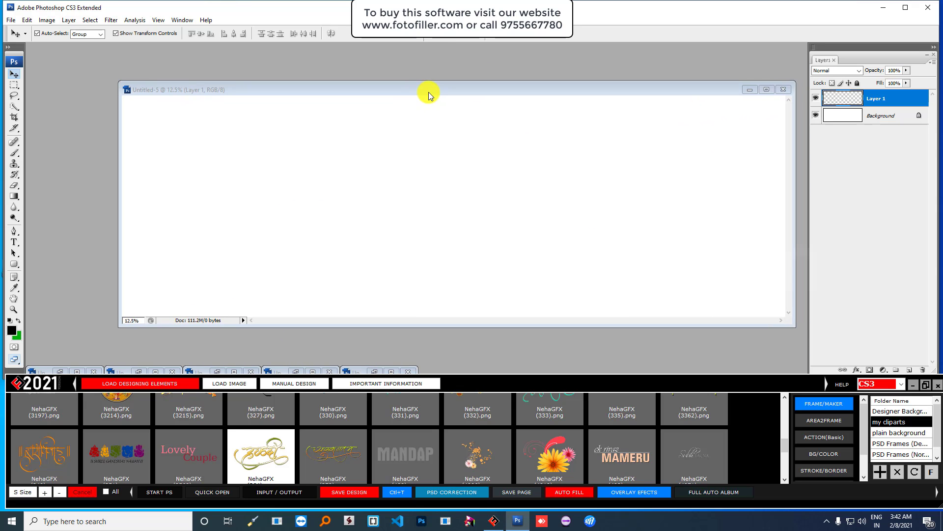
- Close Untitled-5 without saving, then save all opened pages as AlbumPage_0001–0009 in mohit 123
click(783, 89)
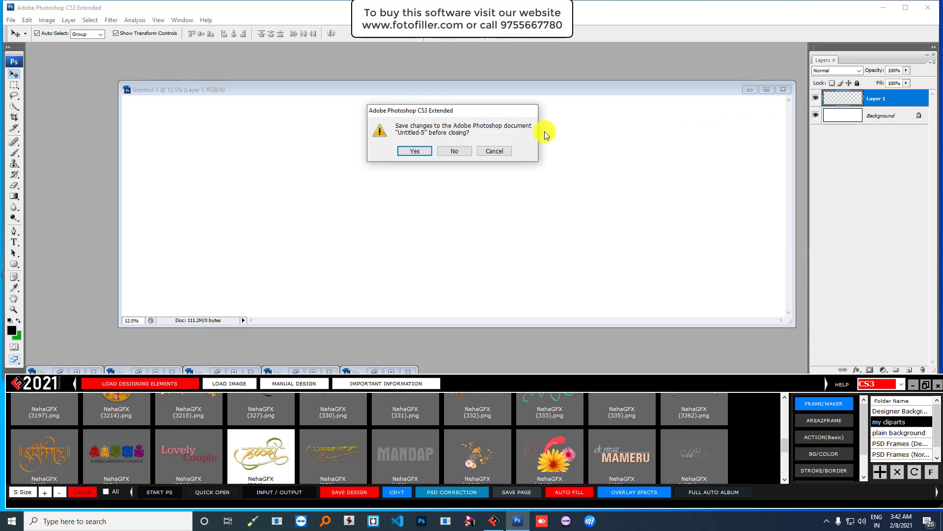
click(453, 151)
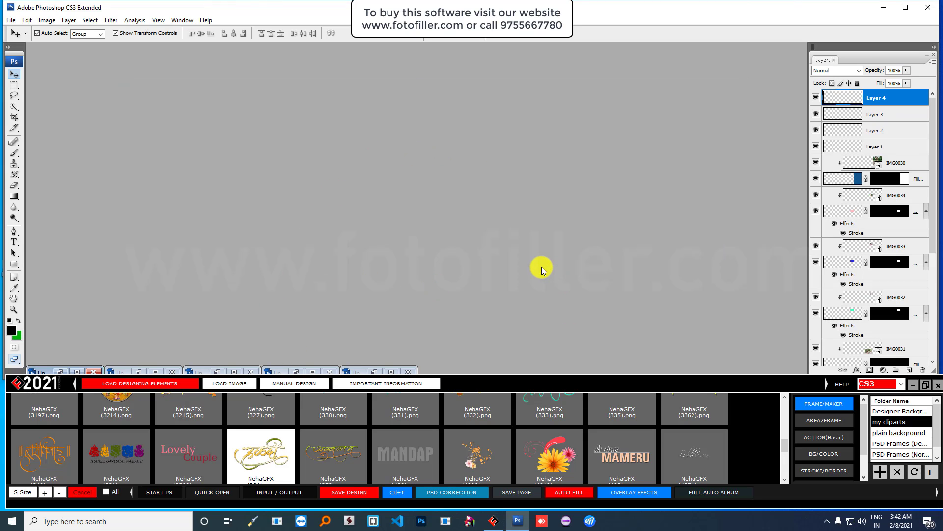
click(513, 492)
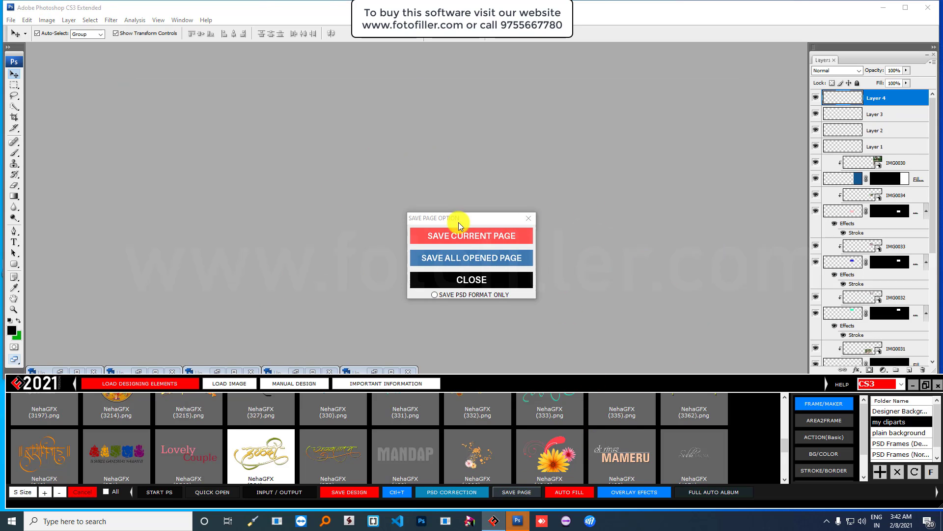
click(485, 258)
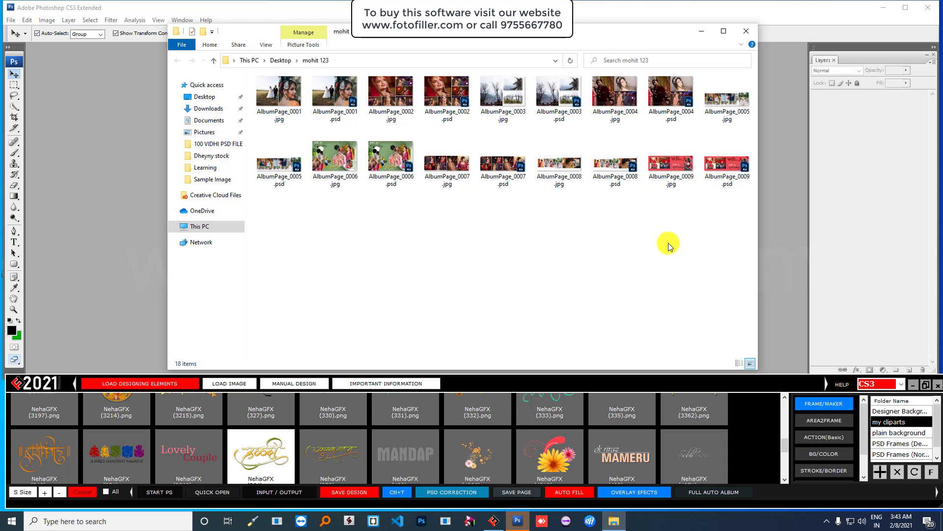
- Close the mohit 123 Explorer window holding the saved album pages
click(746, 31)
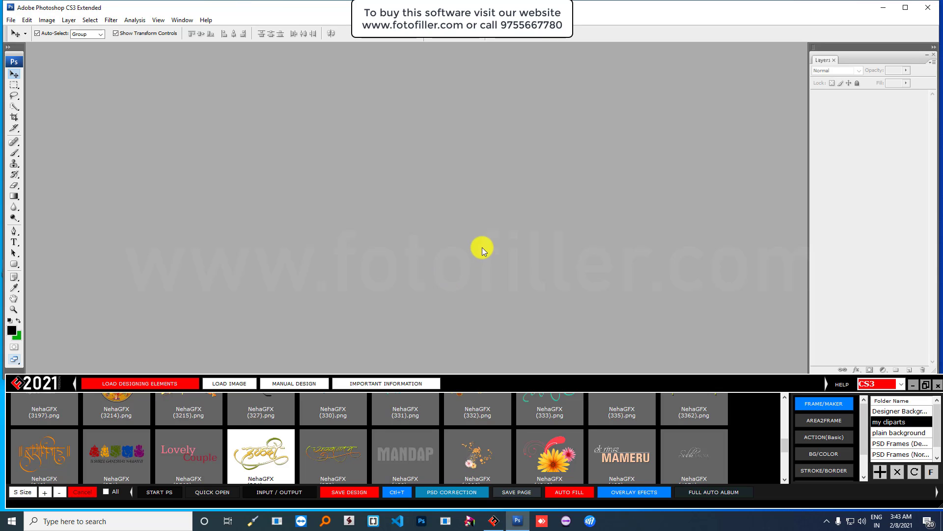
- Add Market PSD's 100 VIDHI PSD FILE folder as a new designing-elements library folder
click(154, 384)
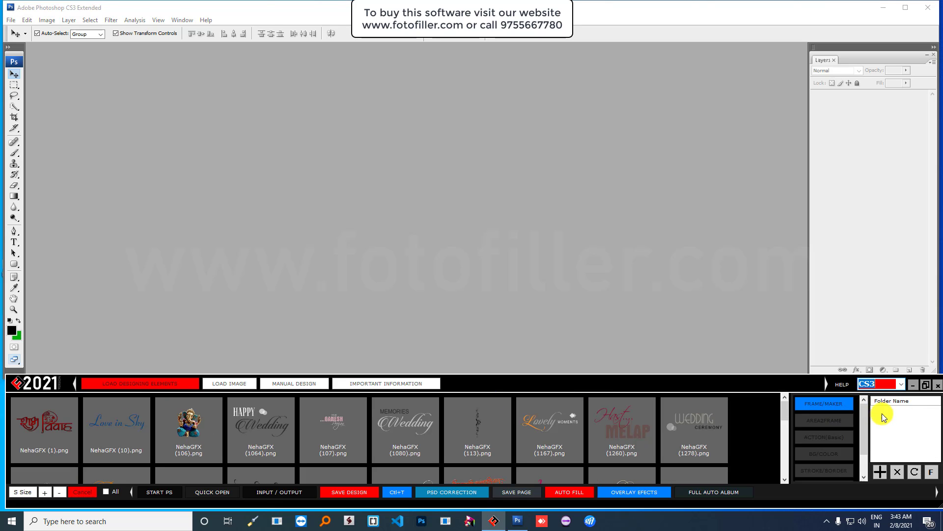
scroll(899, 440, down, 1)
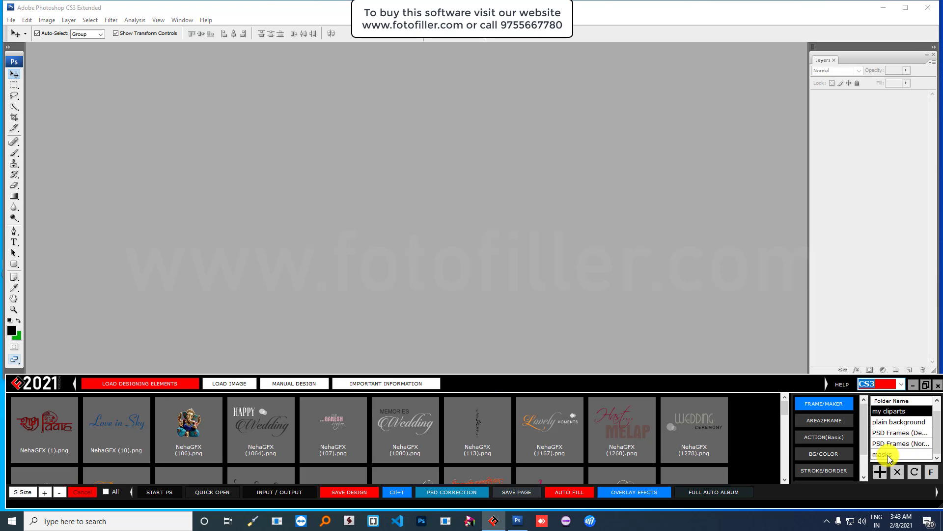
scroll(899, 449, up, 1)
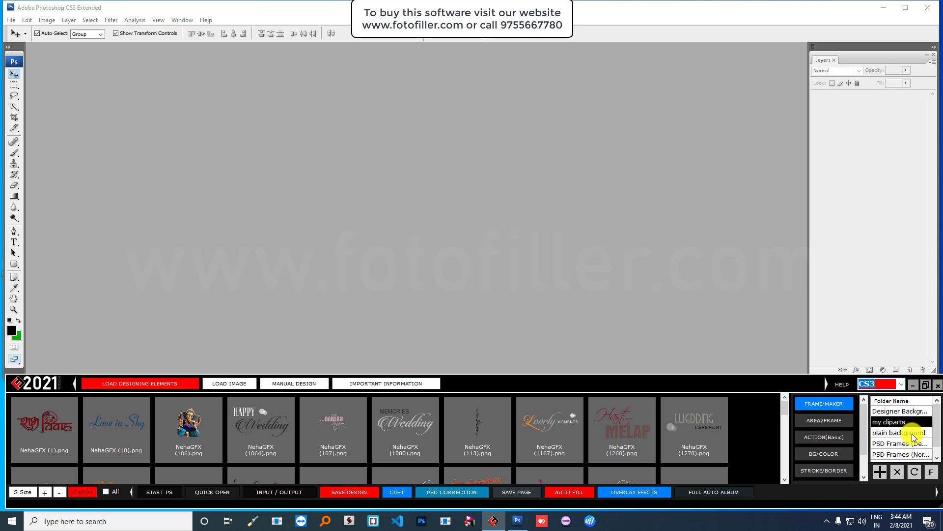
scroll(912, 435, down, 1)
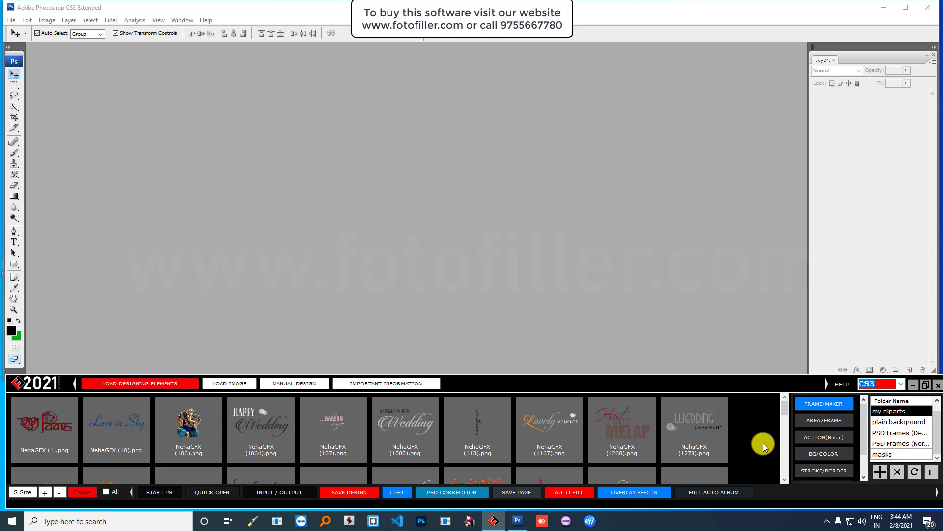
click(880, 473)
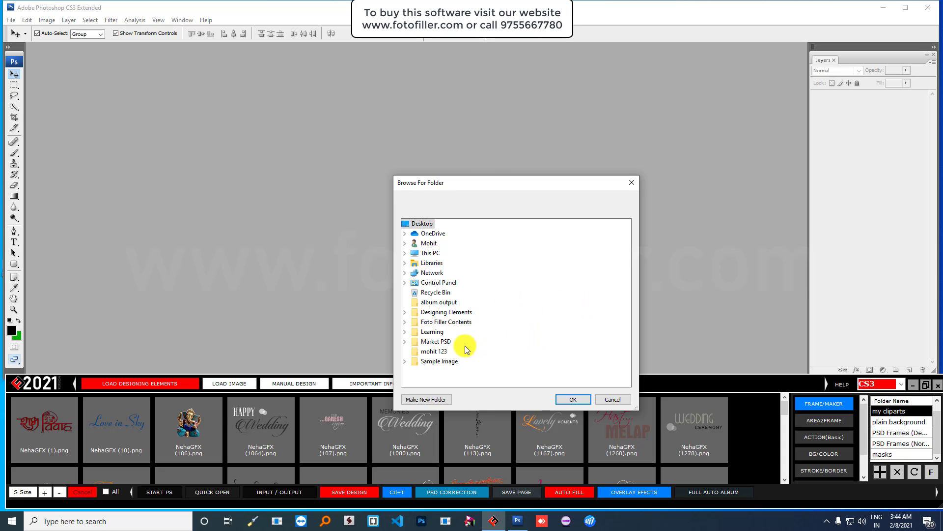
click(433, 341)
click(442, 351)
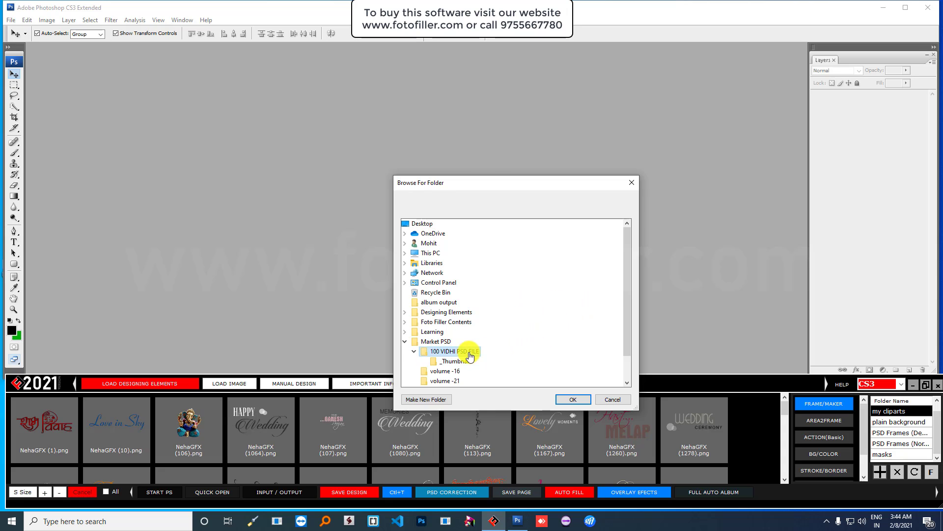
click(569, 400)
- Browse the 100 VIDHI templates, select 01 (1).PSD and dismiss the file-type dialog
scroll(686, 430, down, 10)
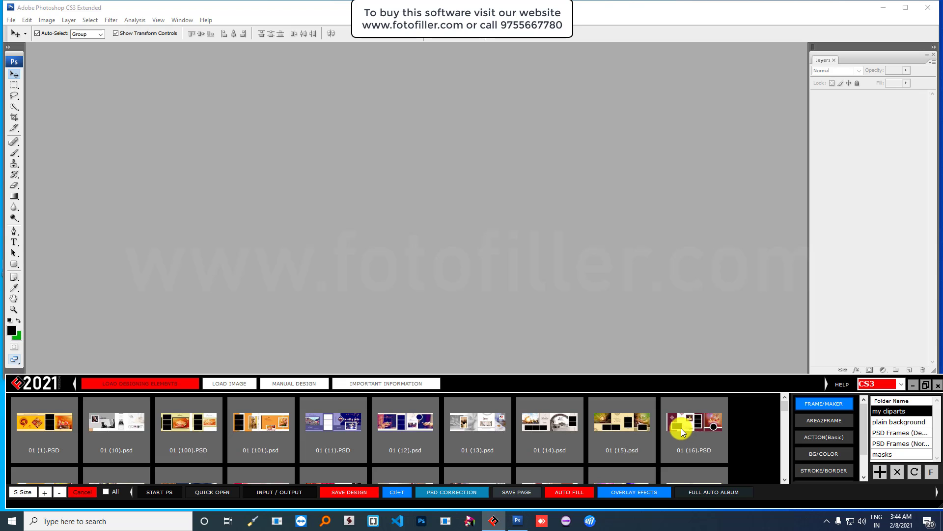
scroll(715, 428, down, 5)
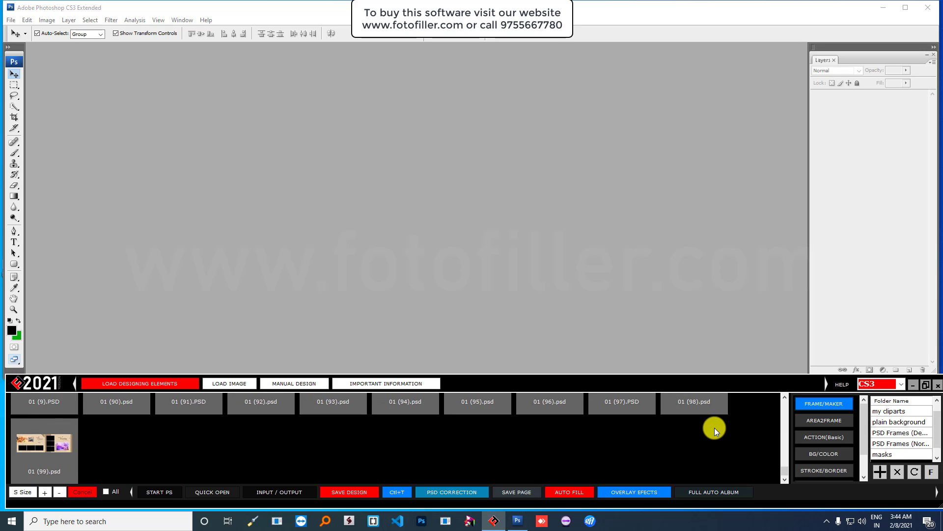
scroll(712, 428, up, 15)
scroll(865, 429, down, 2)
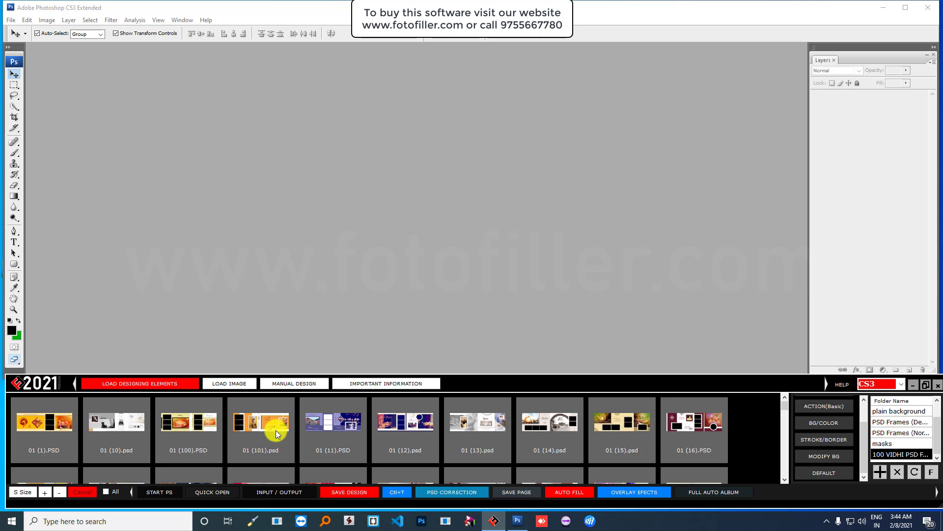
scroll(362, 429, down, 4)
scroll(362, 429, up, 4)
click(33, 414)
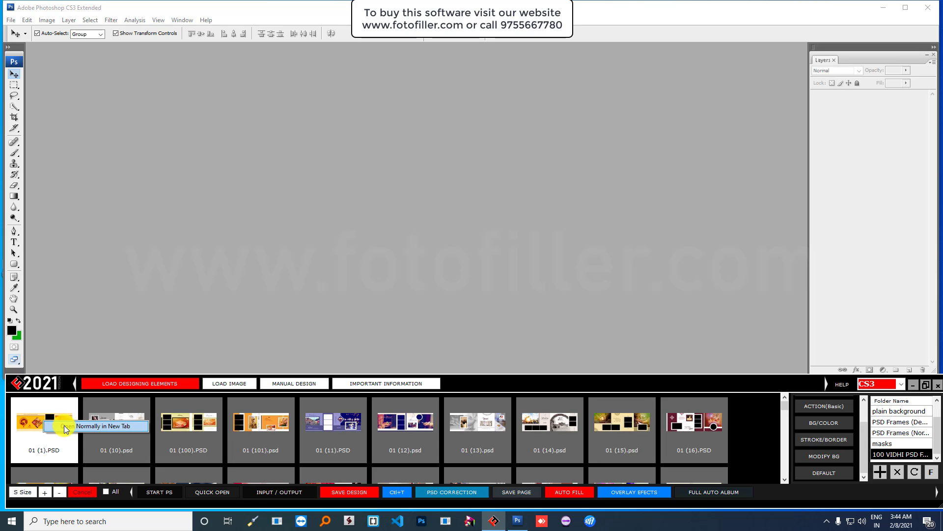
double_click(37, 416)
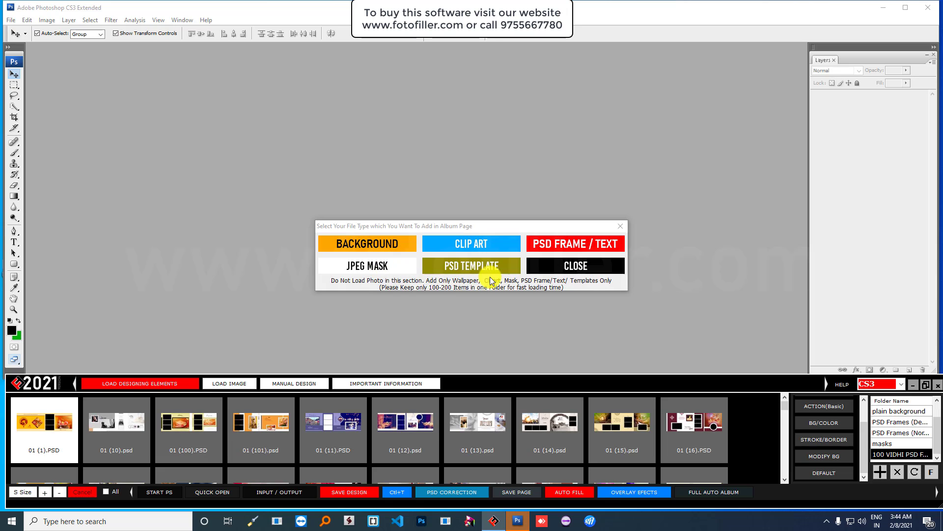
click(584, 270)
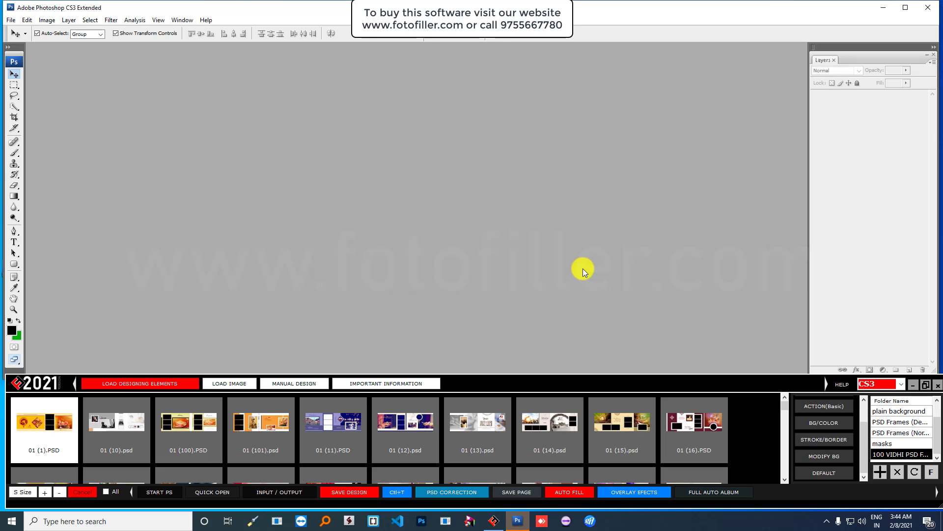
- Open 01 (1).PSD in a new tab, inspect its photo boxes, close it and recall the file-type choice
right_click(43, 416)
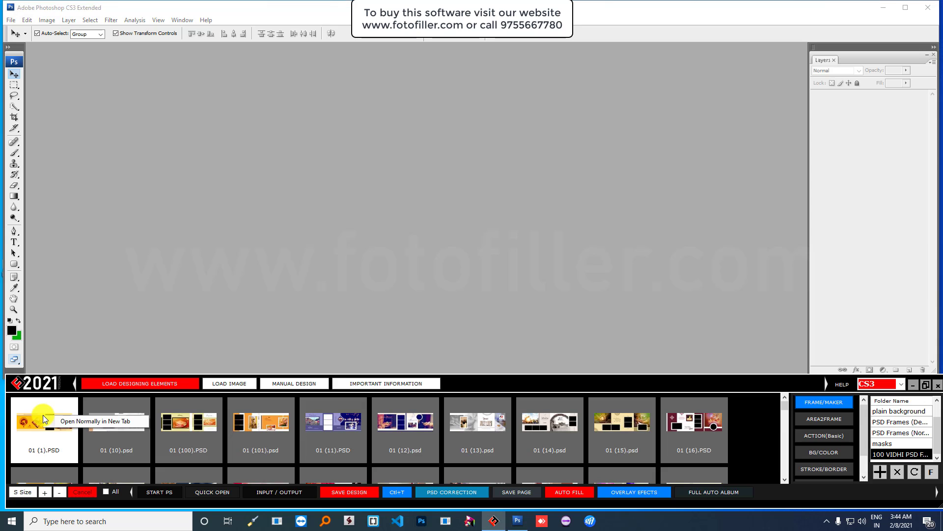
click(63, 423)
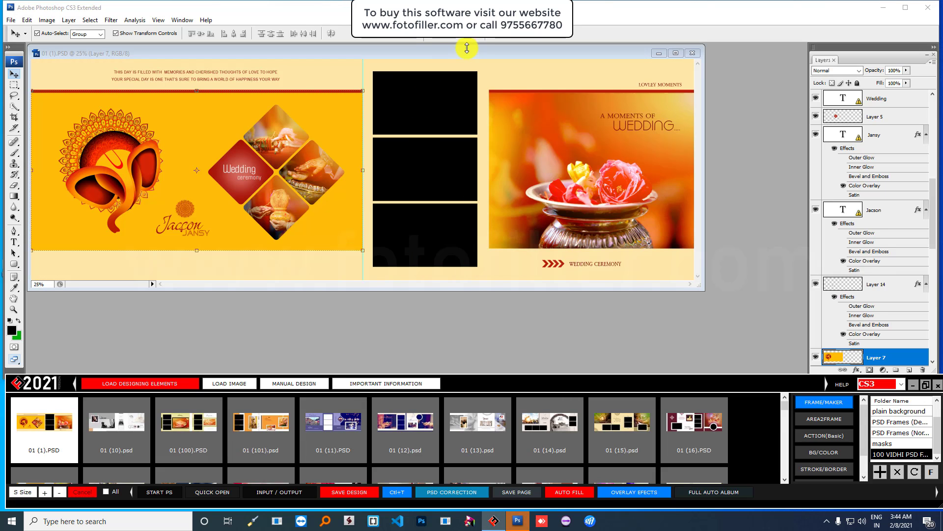
drag(482, 53, 551, 63)
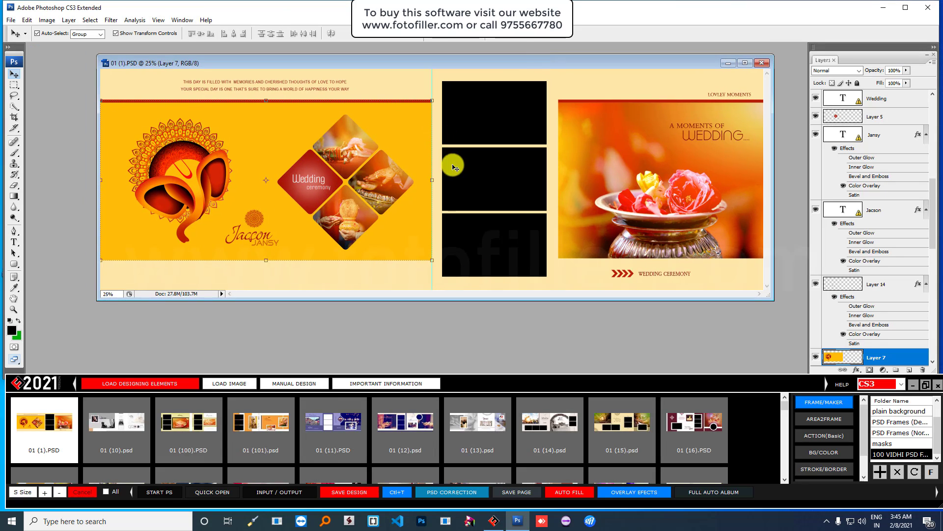
click(634, 198)
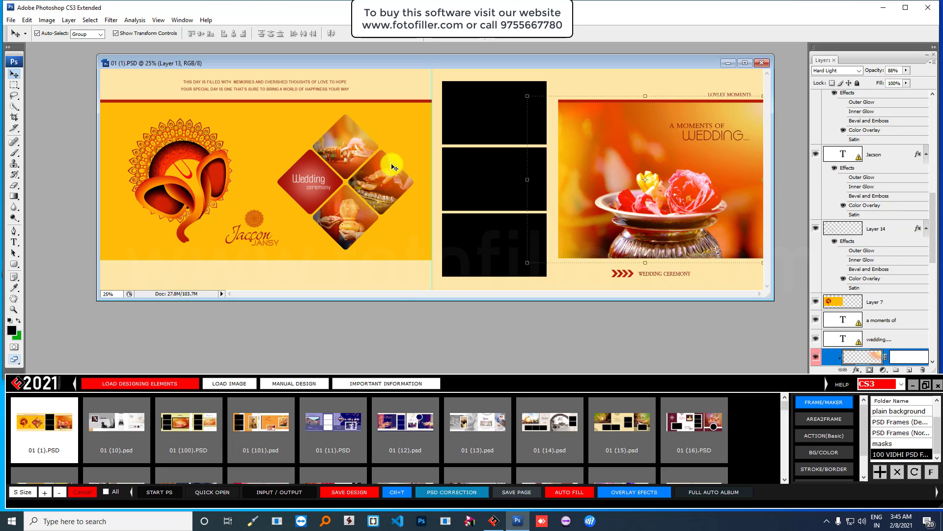
click(484, 103)
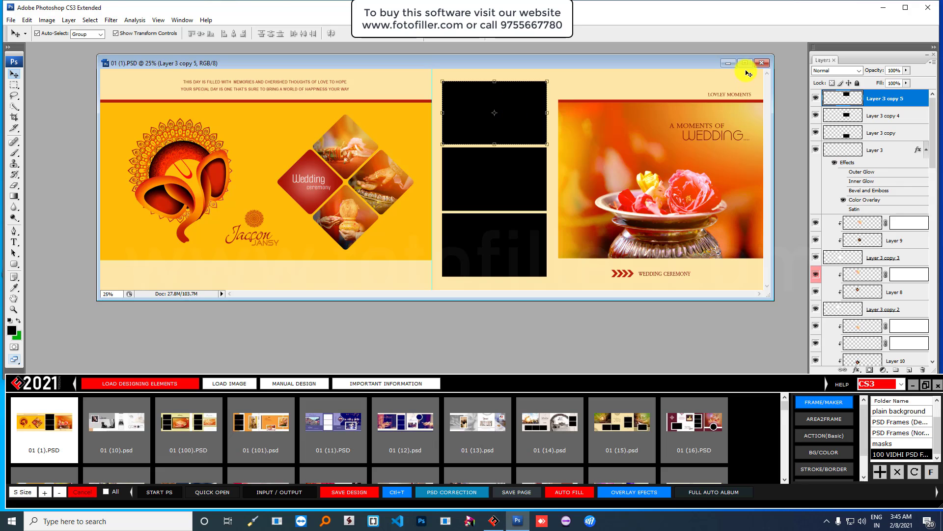
click(762, 64)
double_click(41, 415)
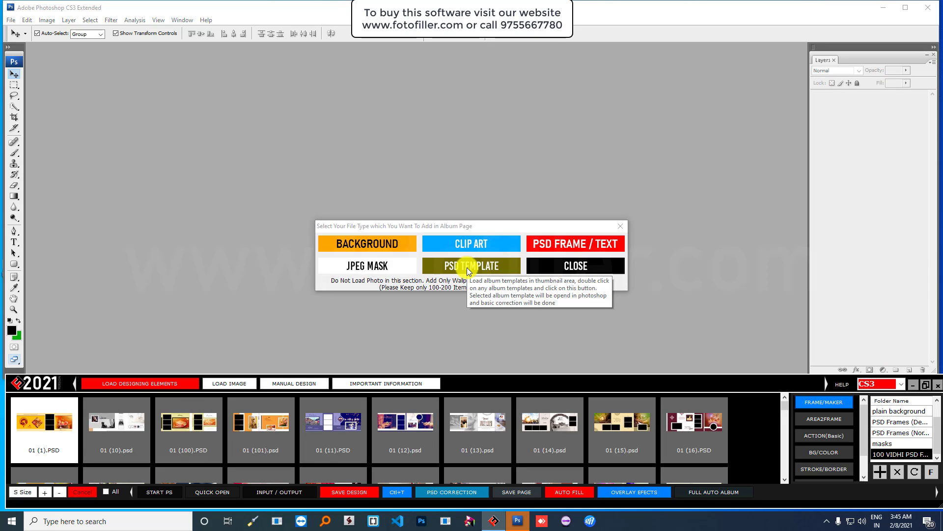
- Load 01 (1).PSD as a PSD TEMPLATE and position its document window
click(467, 268)
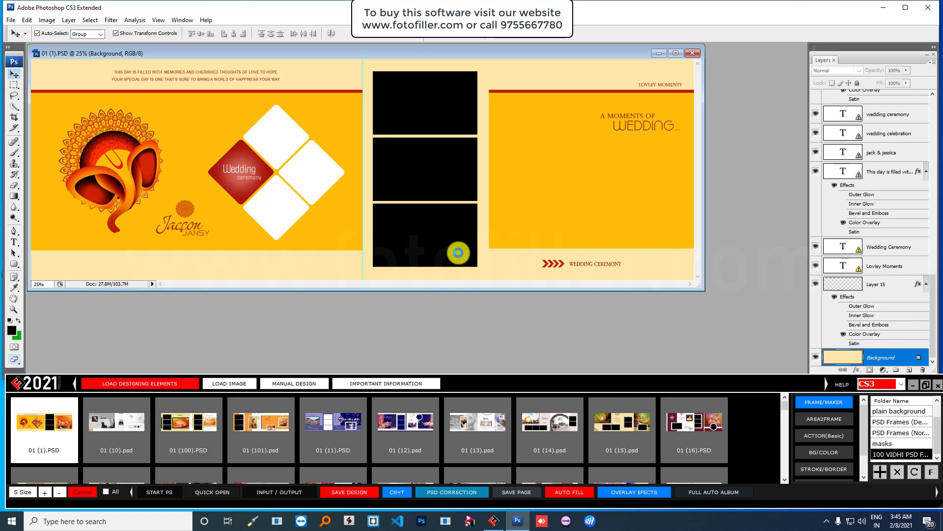
drag(450, 55, 502, 112)
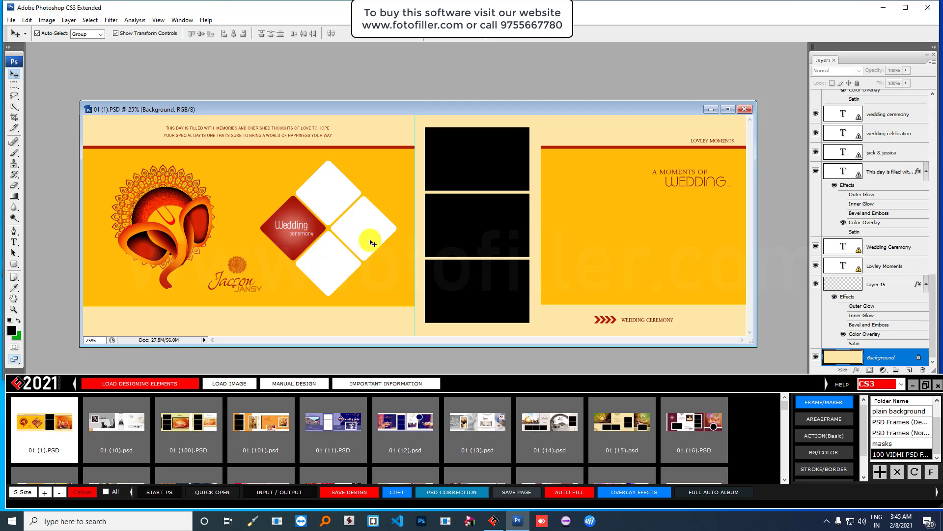
- Dismiss PSD Correction and close the template document without saving
click(440, 492)
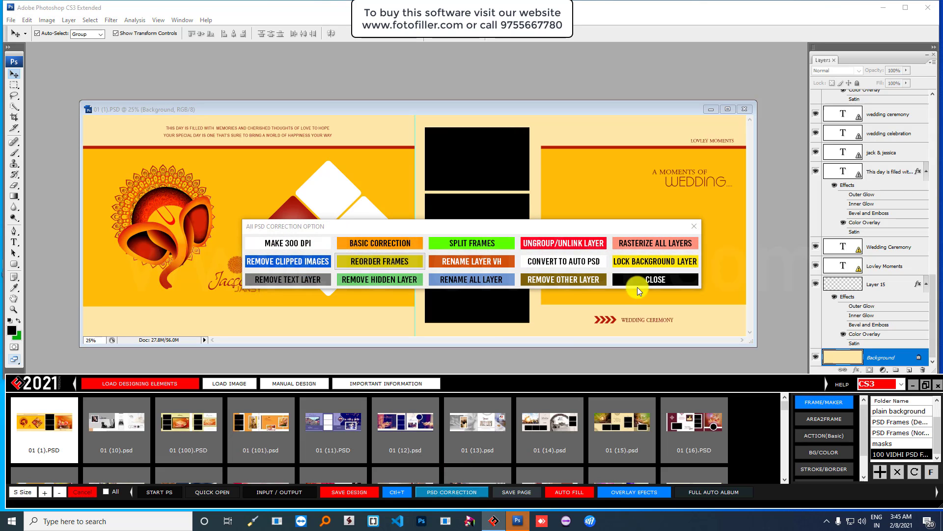
click(647, 279)
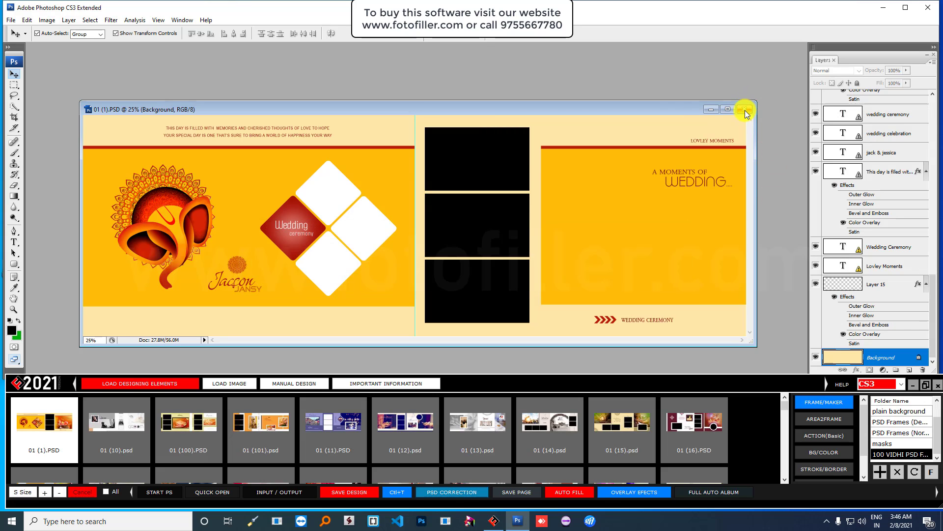
click(745, 113)
click(457, 156)
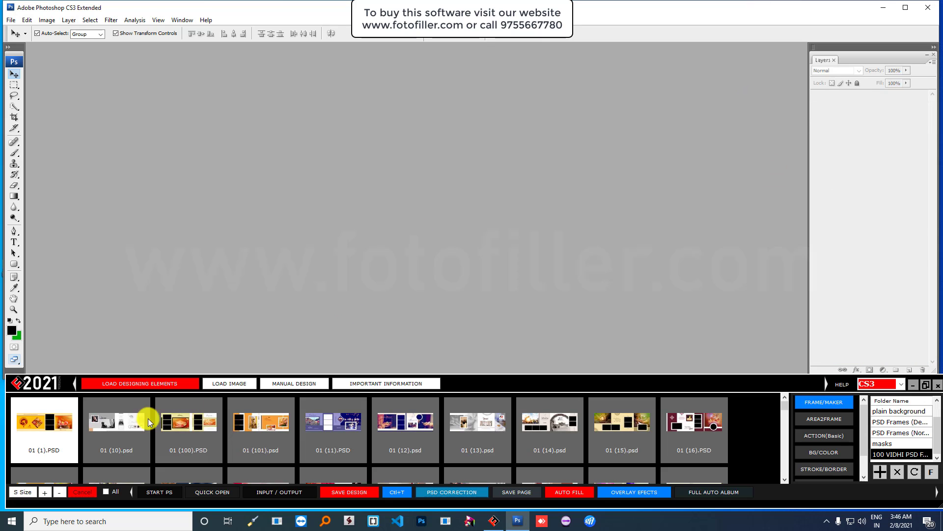
- Reopen 01 (1).PSD with Open Normally in New Tab and position its window
right_click(52, 425)
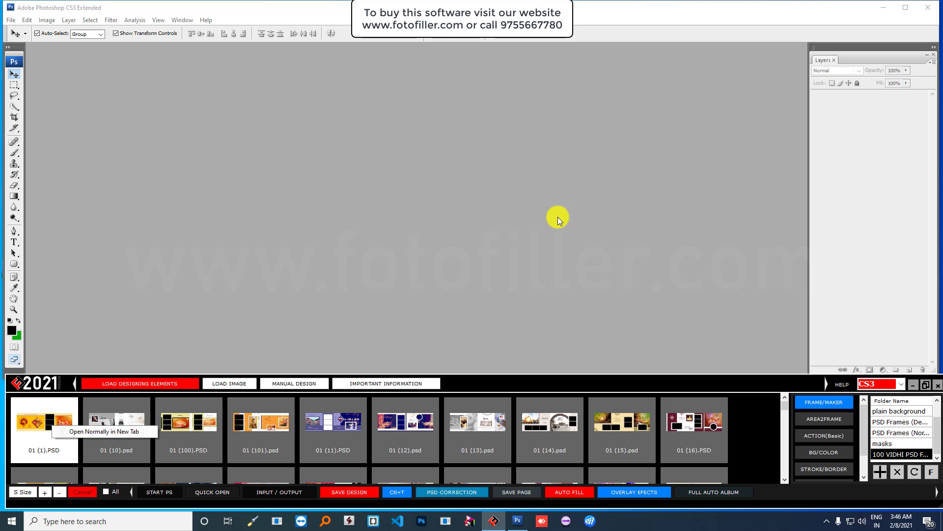
click(456, 145)
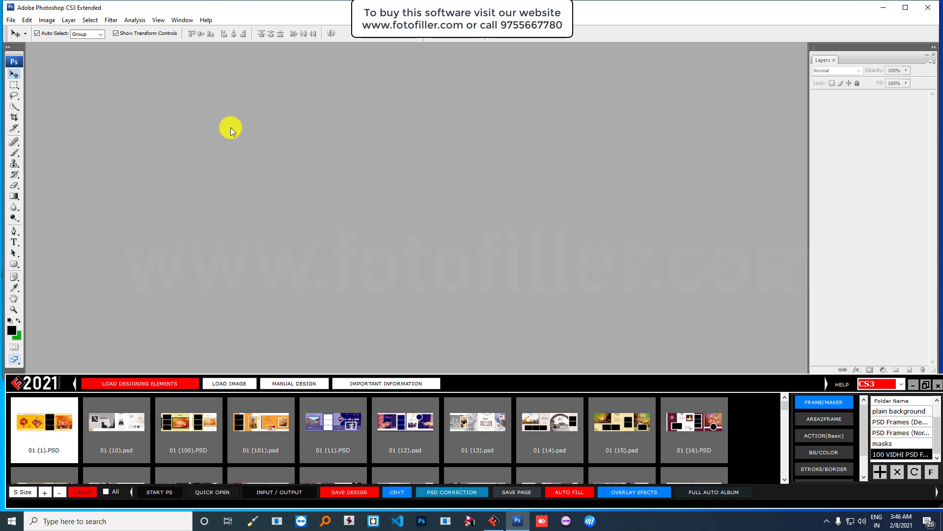
right_click(58, 416)
click(76, 417)
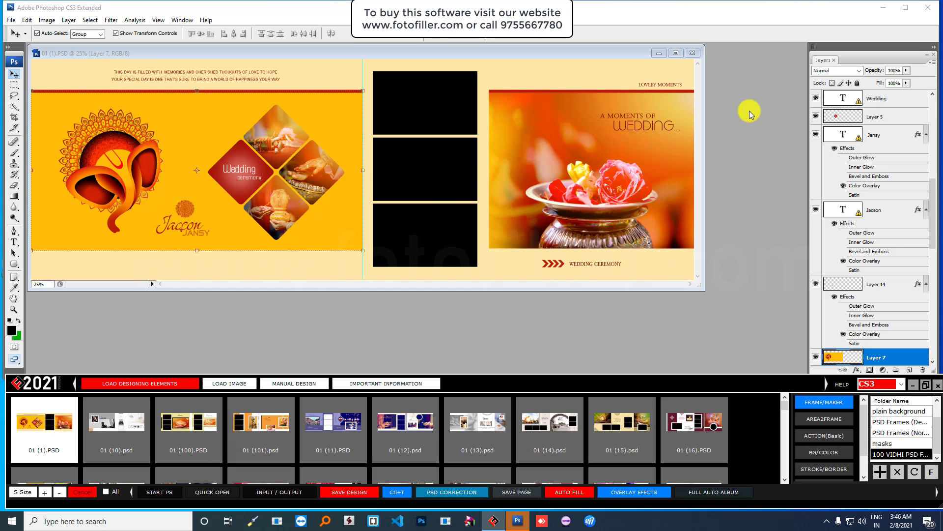
click(10, 20)
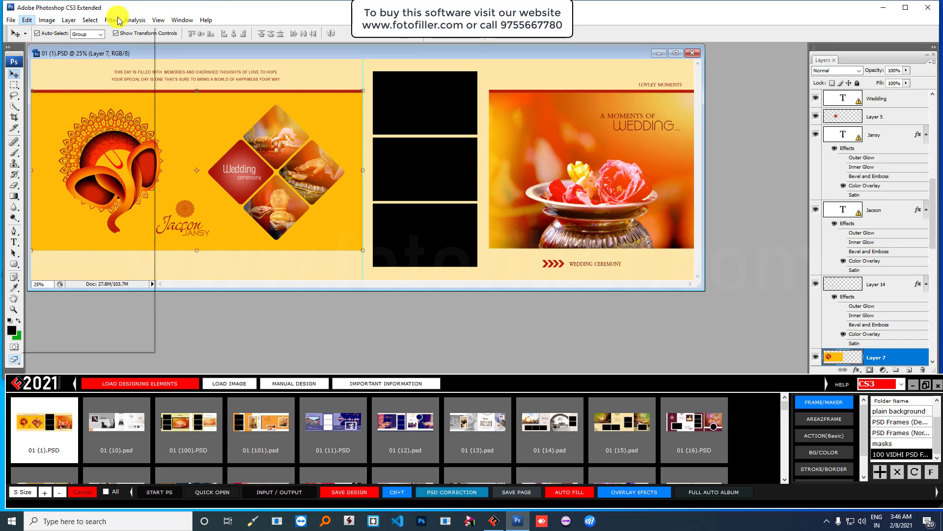
mouse_move(117, 20)
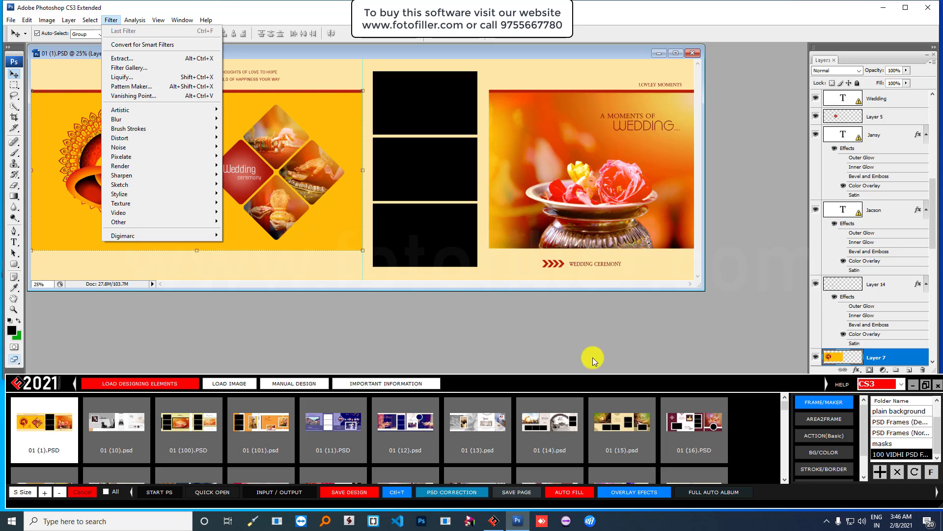
click(535, 324)
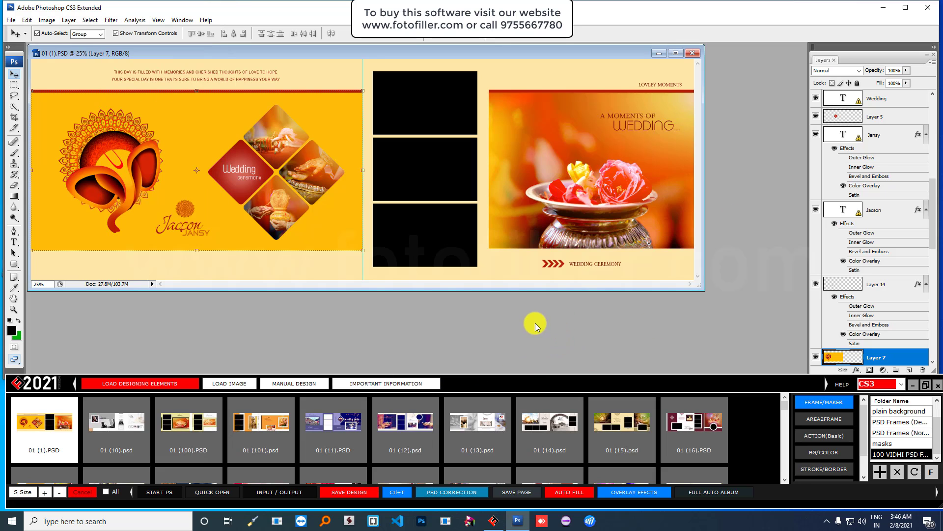
drag(470, 53, 523, 76)
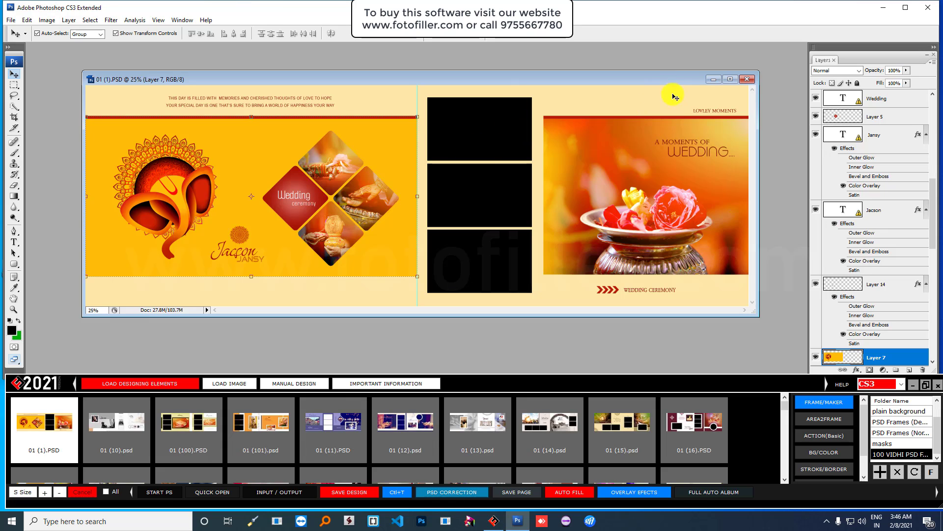
drag(662, 80, 653, 89)
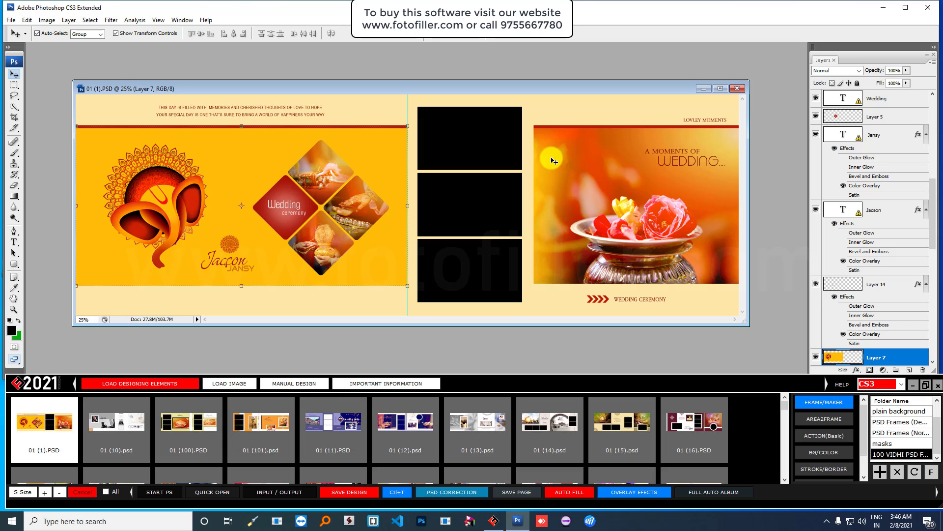
- Run PSD Correction's Basic Correction on 01 (1).PSD to remove the sample photos
click(456, 493)
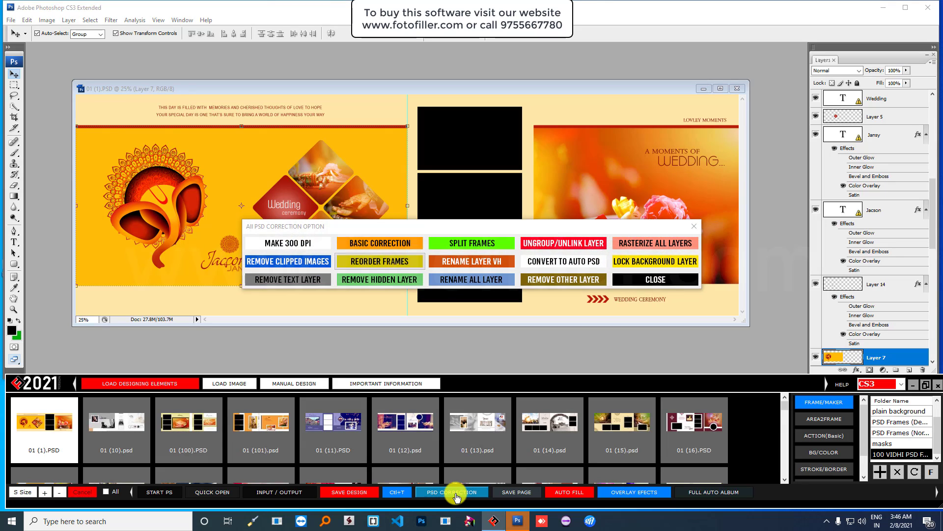
click(387, 243)
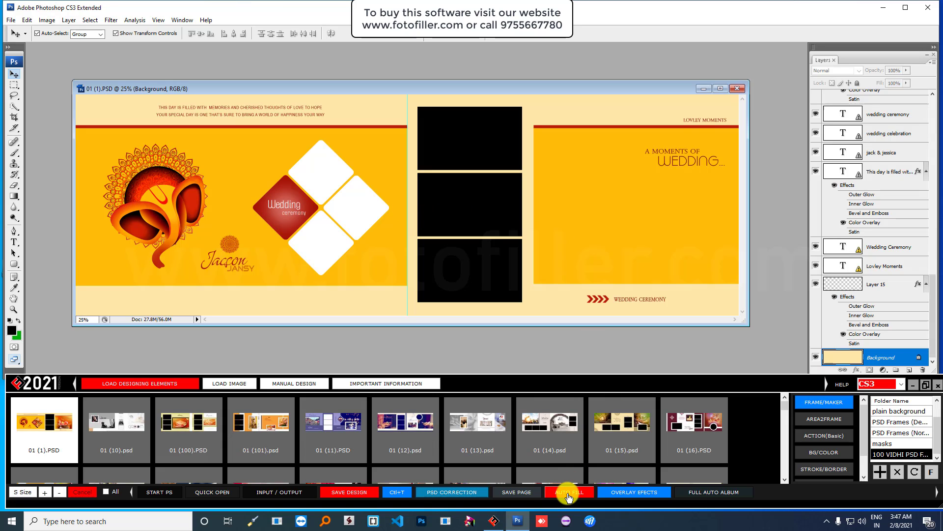
- Load the couple photos folder and fill the top diamond frame with IMG0052
click(229, 384)
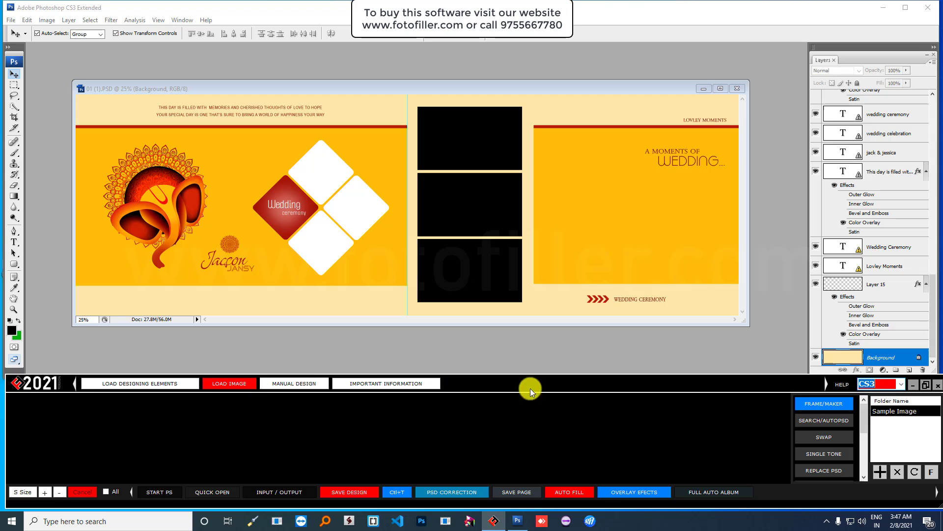
click(910, 473)
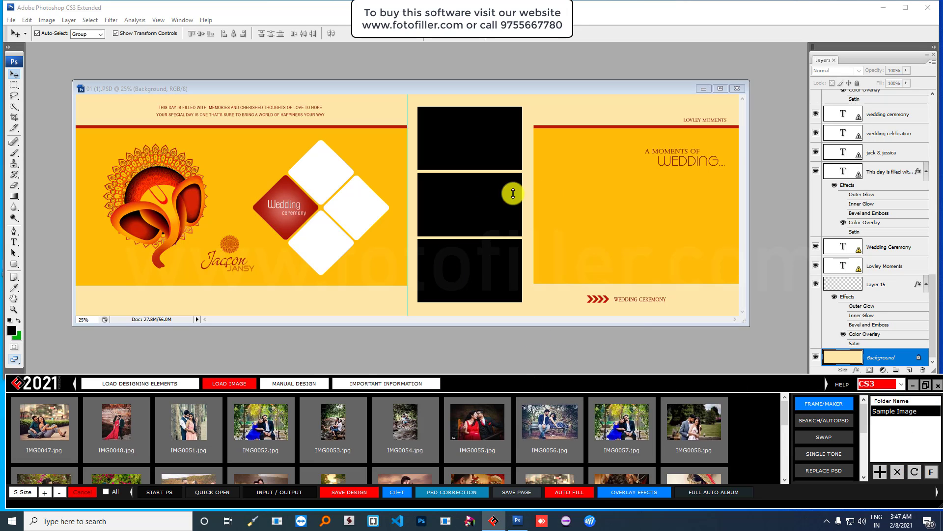
click(479, 140)
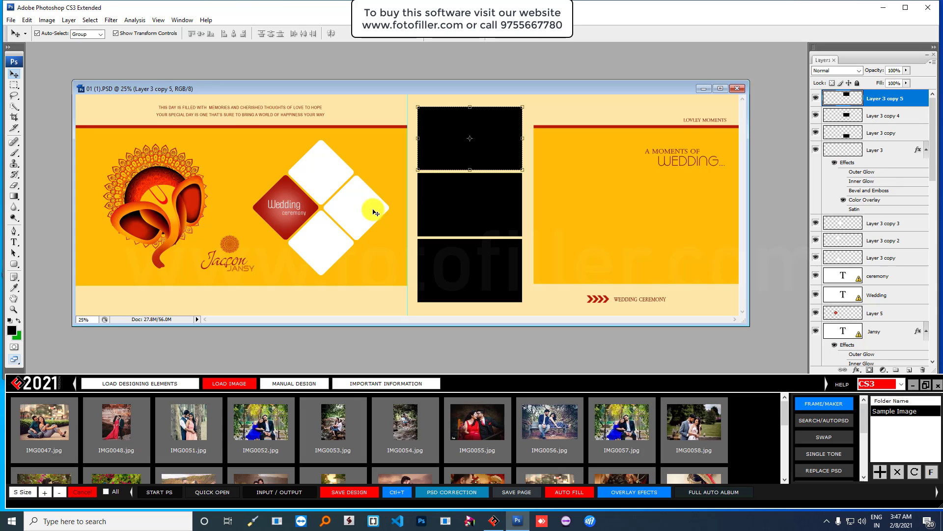
click(328, 172)
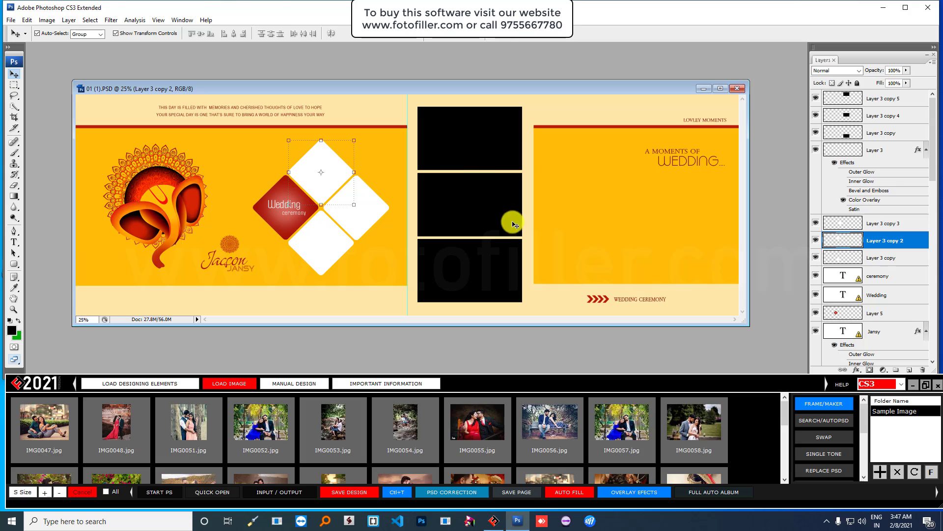
click(480, 139)
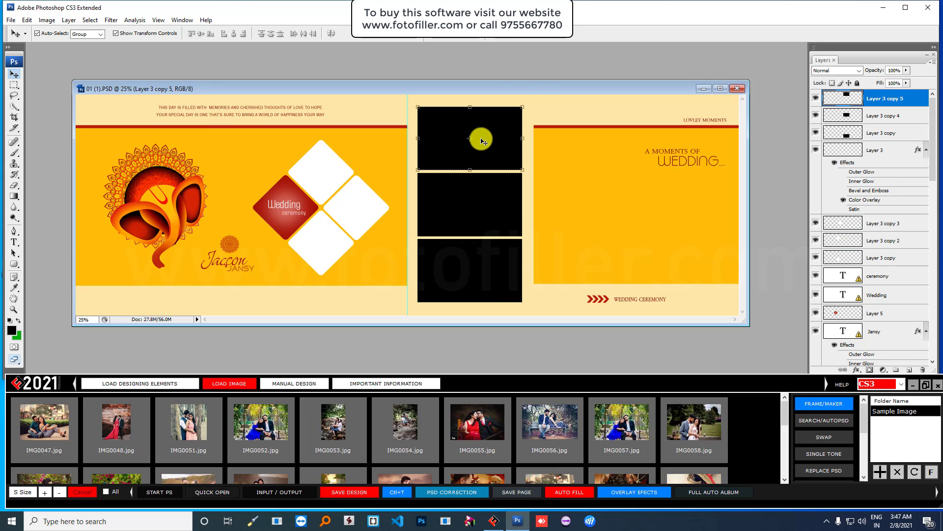
mouse_move(562, 94)
mouse_down()
mouse_move(545, 98)
mouse_move(552, 101)
mouse_up()
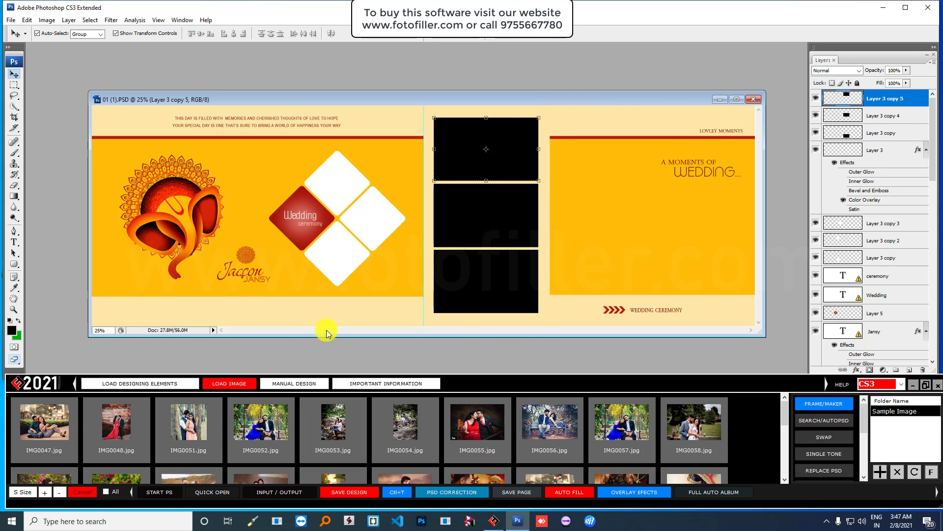
click(337, 183)
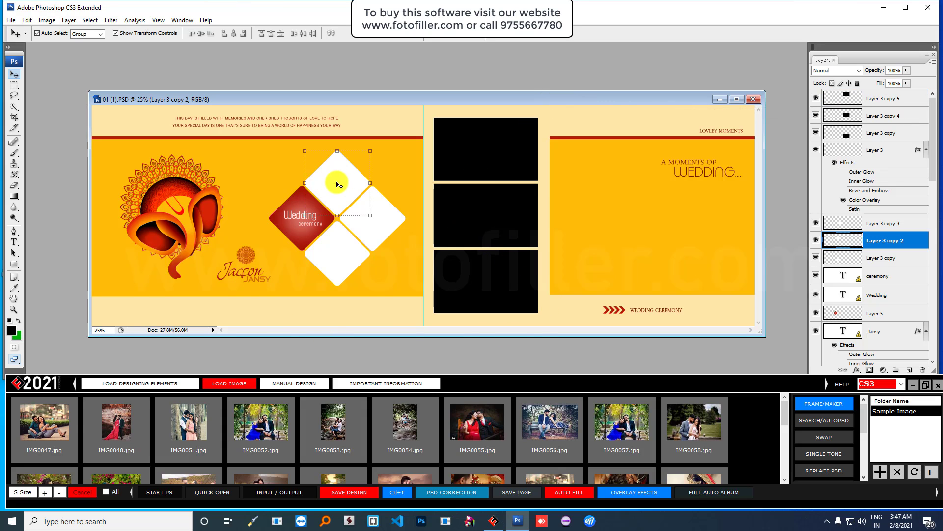
click(273, 425)
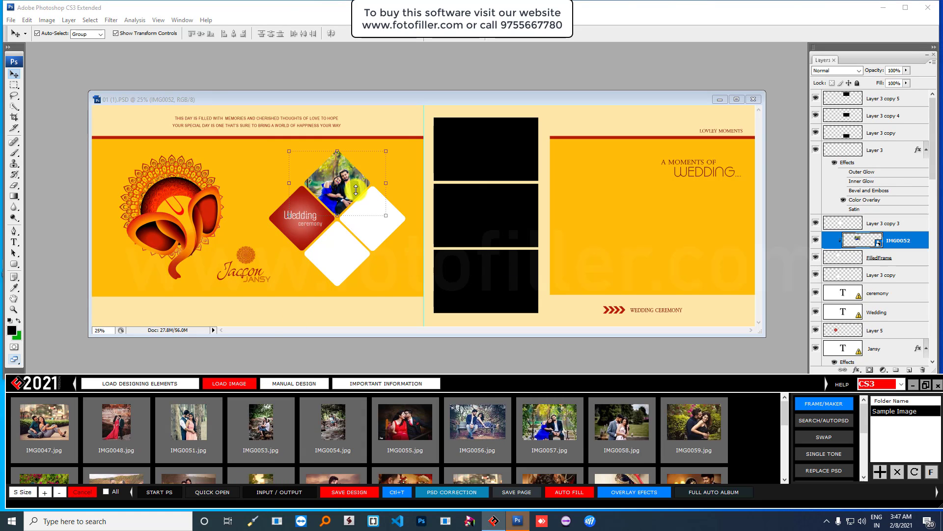
- Fill the bottom black photo box with IMG0058, then select the lower-left and upper-right empty diamonds
click(479, 273)
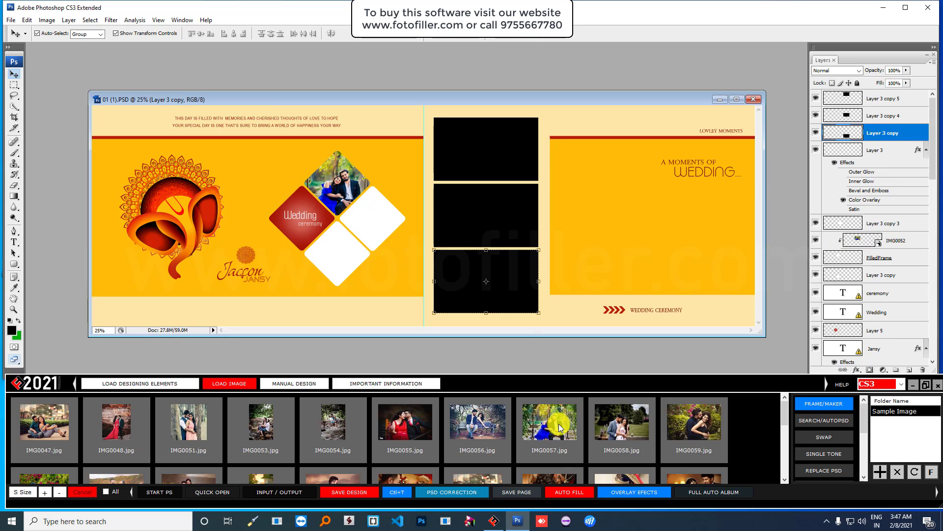
click(620, 421)
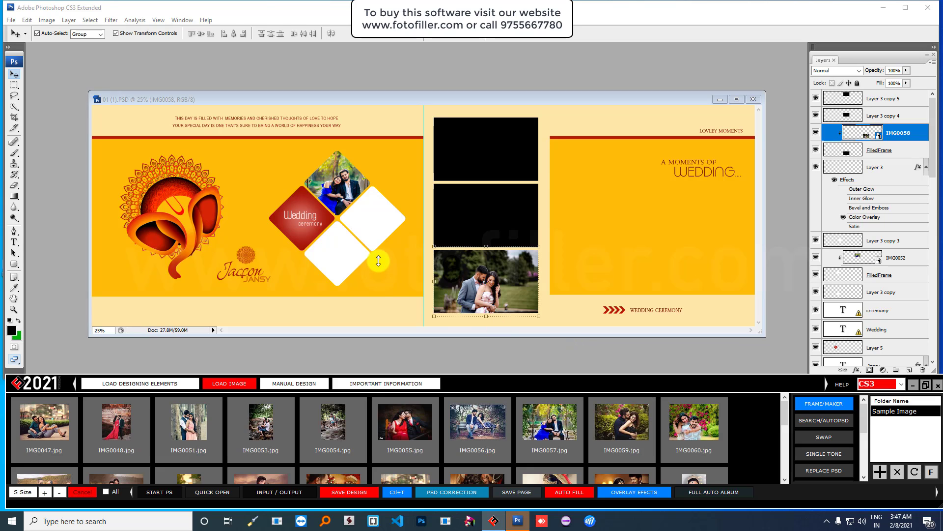
click(346, 252)
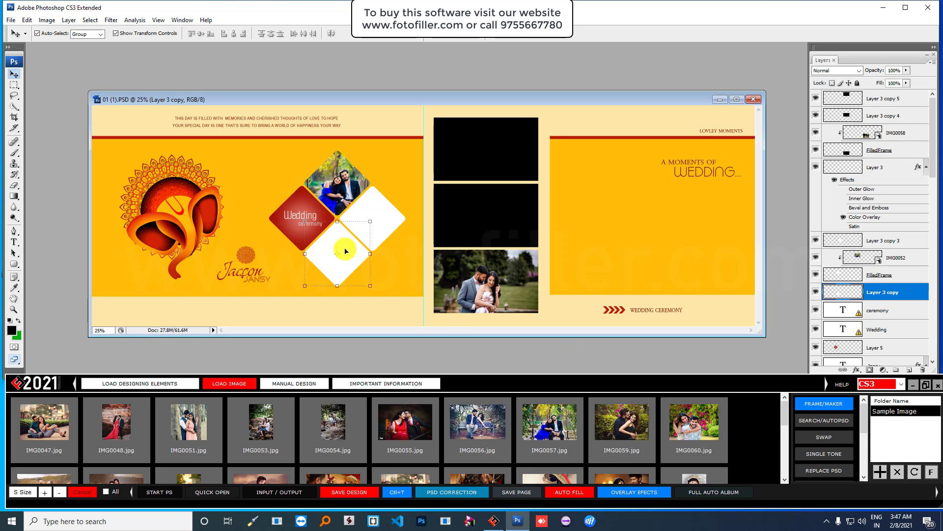
shift+click(388, 218)
- Fill the top and middle black boxes and the empty diamonds with IMG0056, IMG0057, IMG0059 and IMG0060
shift+click(494, 207)
shift+click(496, 157)
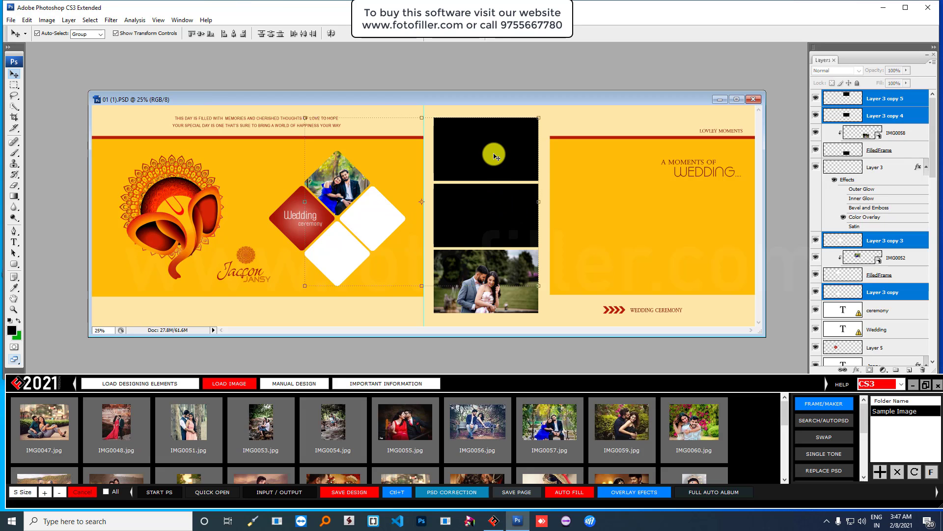
click(490, 432)
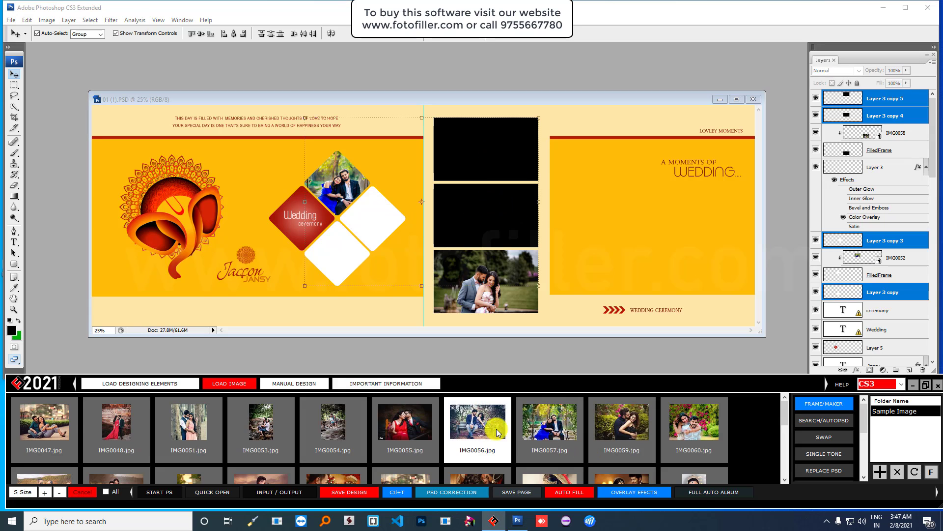
click(569, 428)
click(625, 423)
click(698, 427)
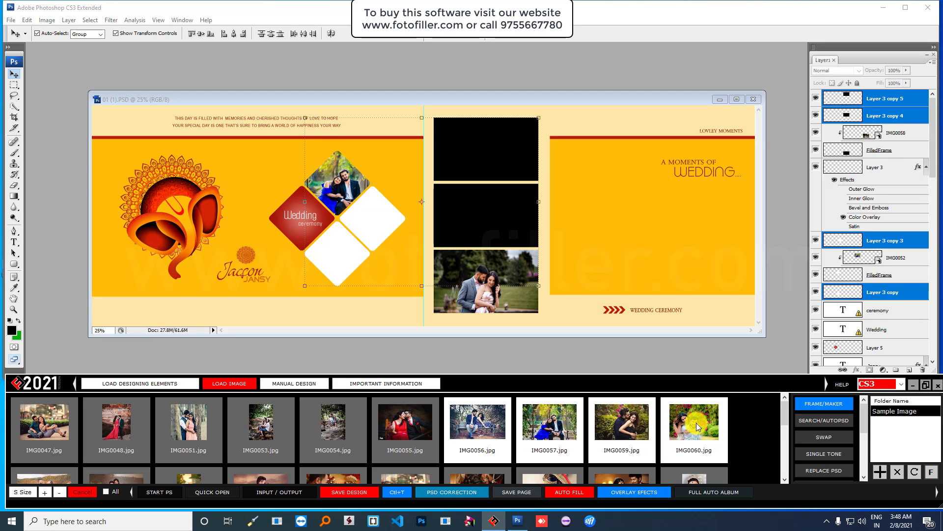
right_click(698, 427)
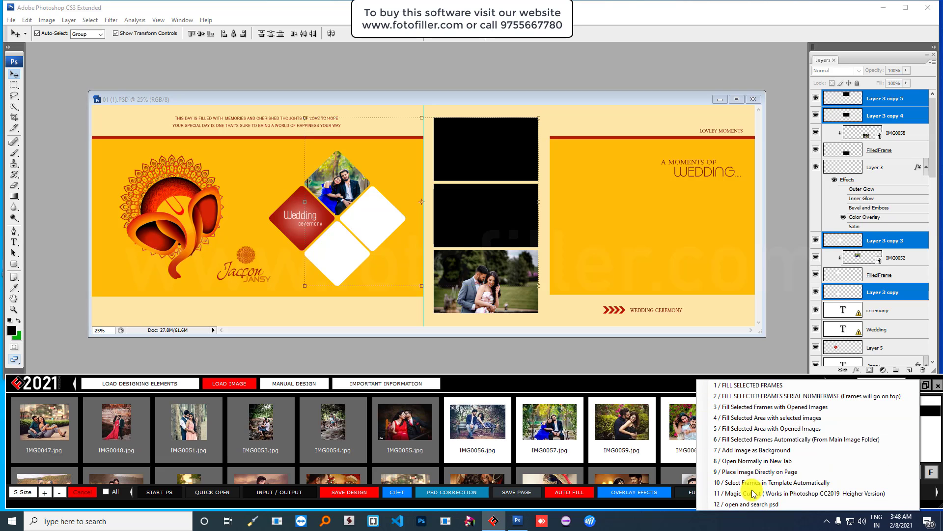
click(753, 386)
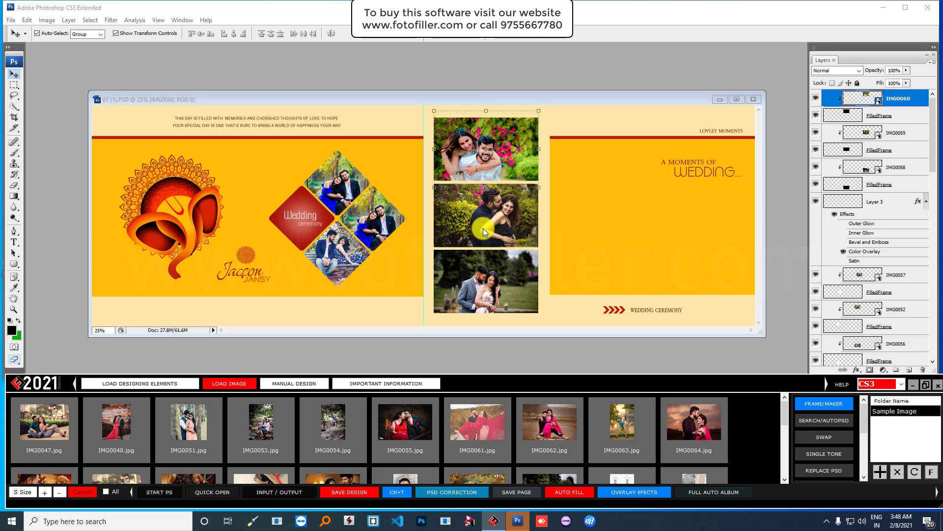
- Select the orange band layer and toggle its visibility to check how far it extends
click(615, 230)
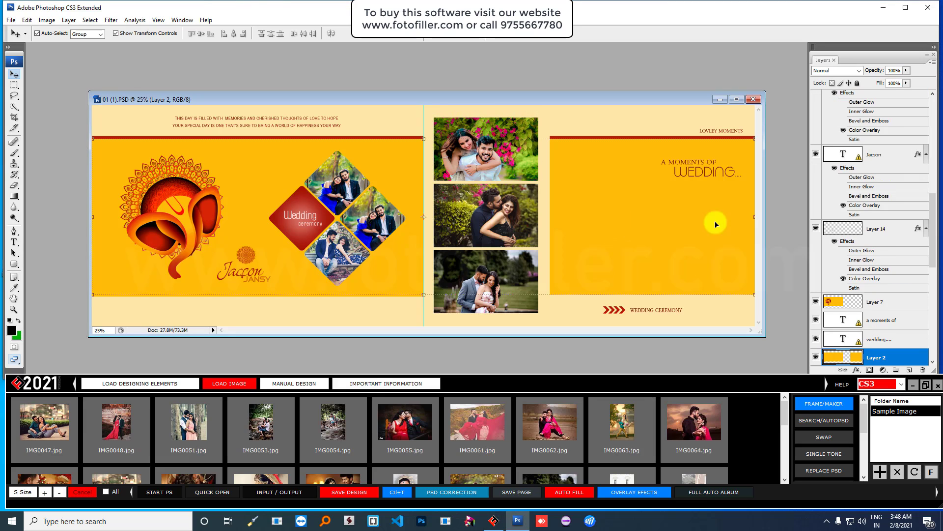
scroll(839, 237, down, 3)
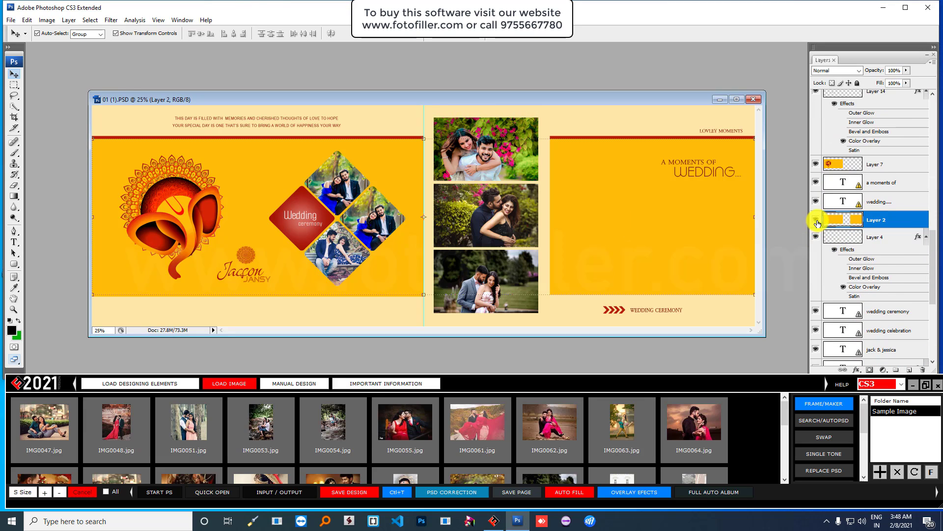
click(817, 223)
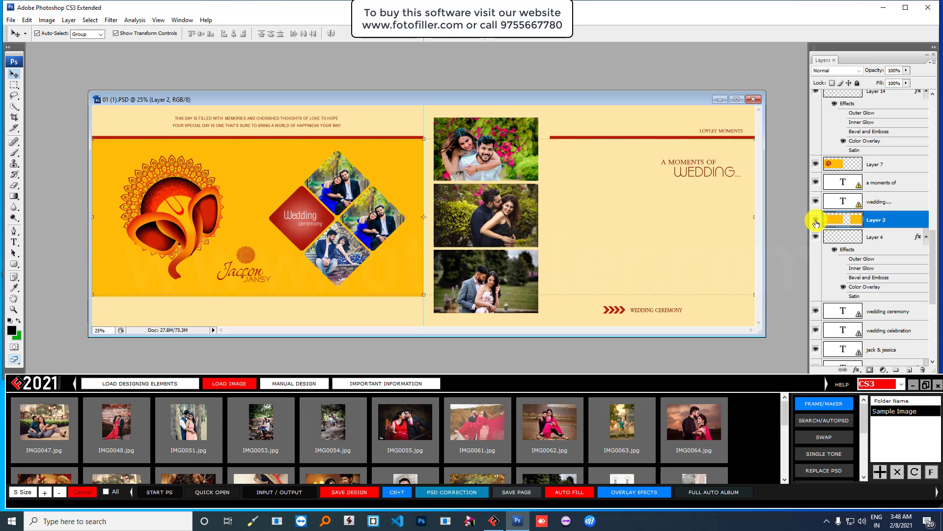
click(816, 224)
click(816, 224)
click(816, 223)
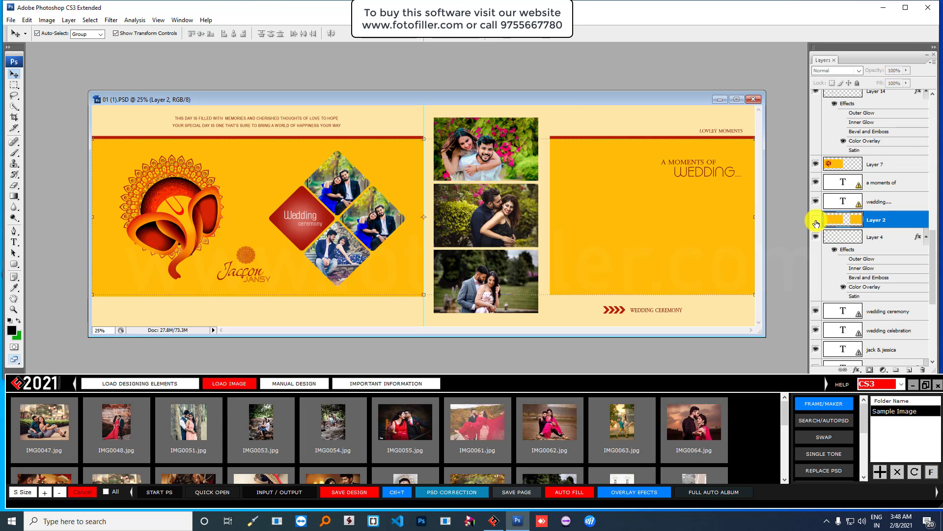
click(816, 224)
click(816, 223)
click(816, 223)
click(816, 224)
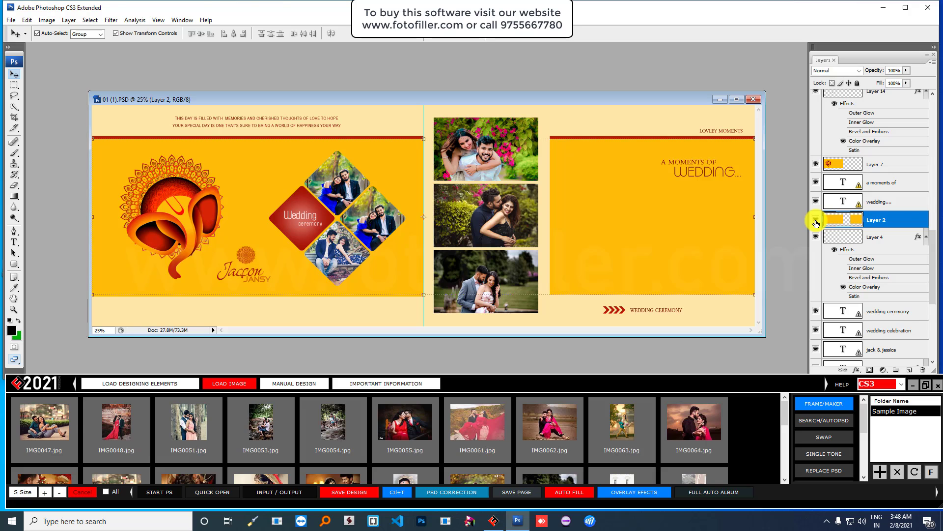
click(816, 224)
click(816, 223)
click(816, 223)
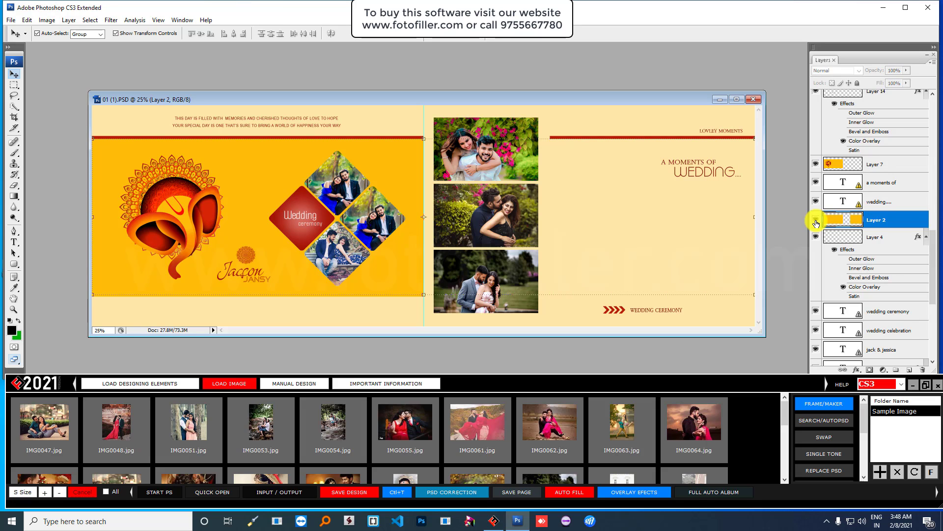
click(816, 223)
- Move the Ganesh artwork layer below the orange band layer
click(220, 166)
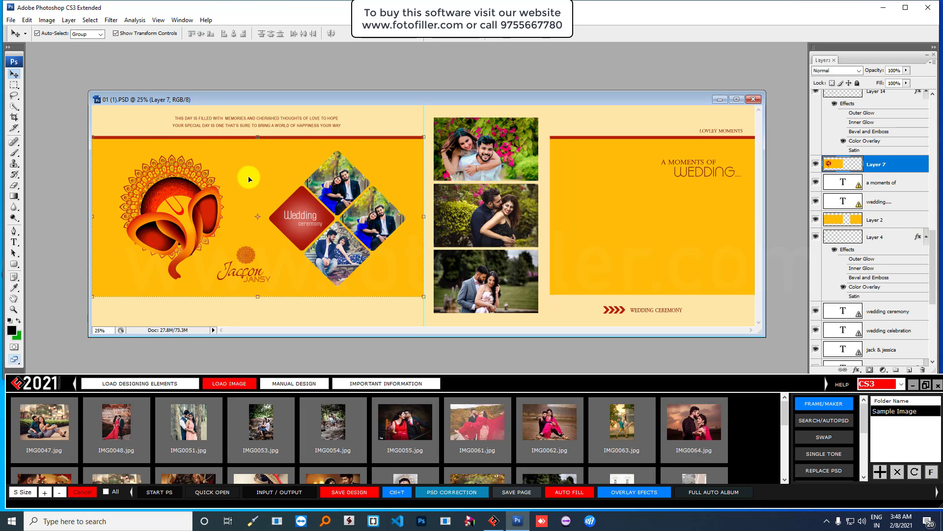
click(816, 165)
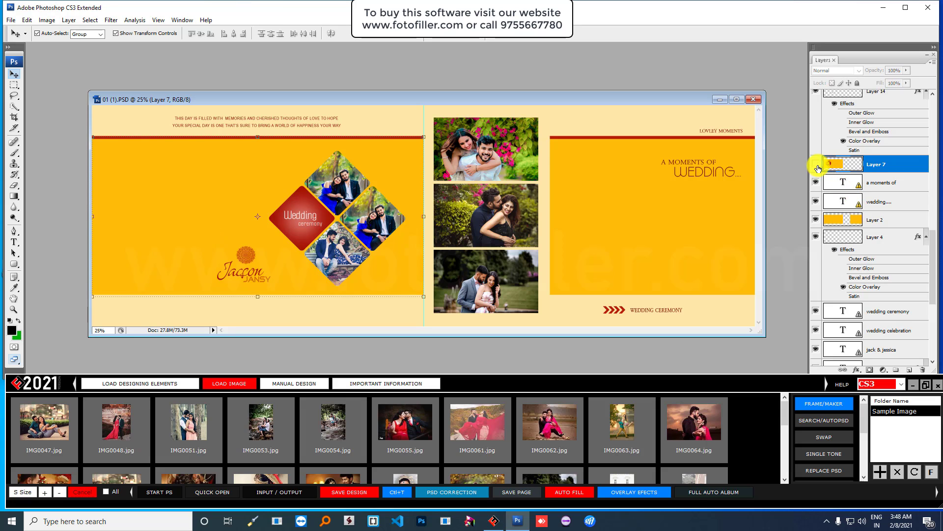
click(816, 165)
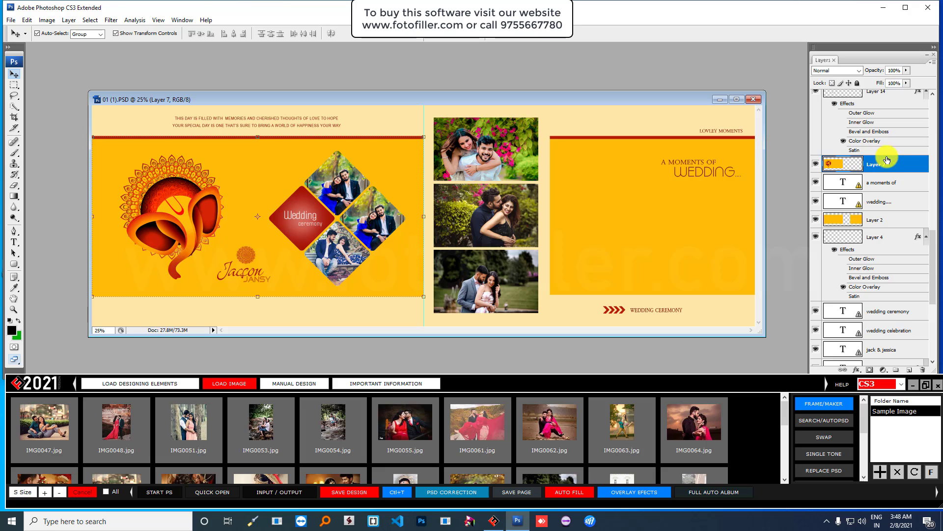
drag(893, 164, 922, 369)
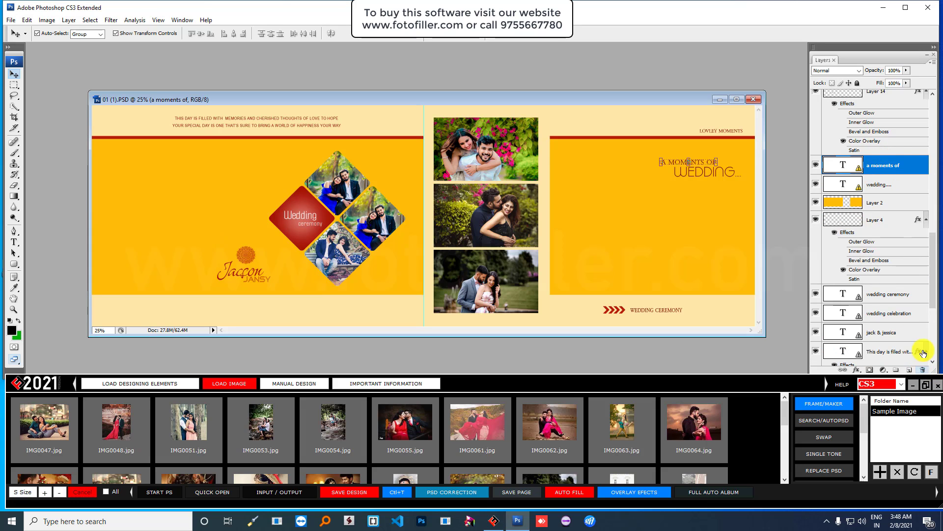
- Toggle the orange band on and off to confirm the Ganesh artwork is now hidden
click(816, 202)
click(816, 203)
click(816, 202)
click(816, 203)
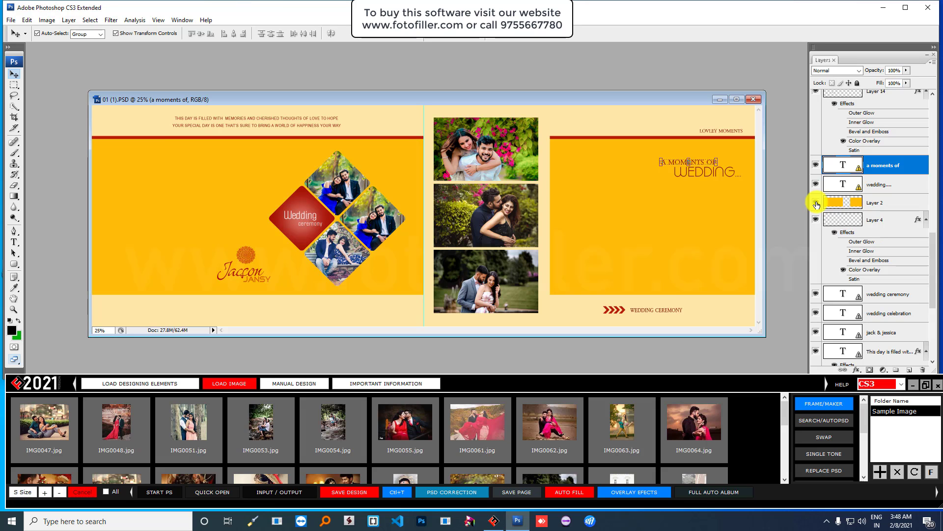
click(816, 203)
click(816, 203)
click(816, 203)
click(816, 203)
click(208, 182)
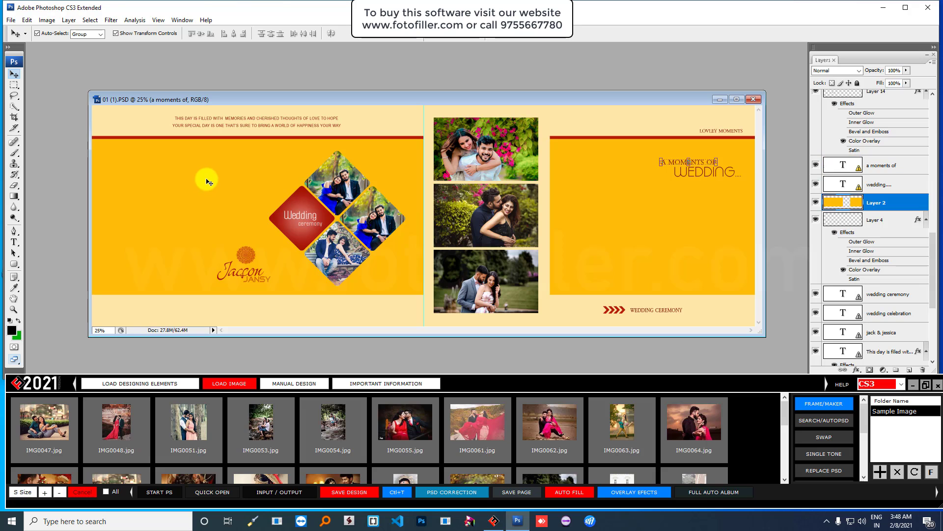
click(598, 189)
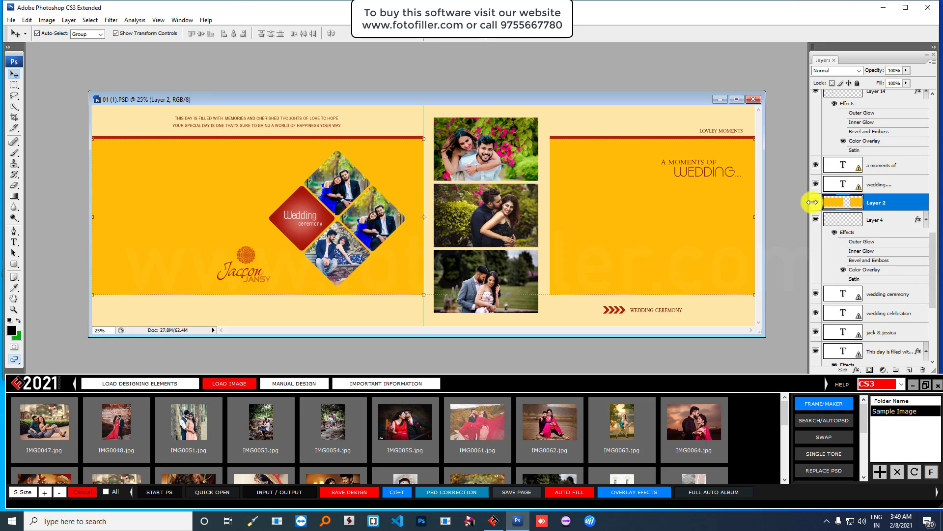
click(818, 203)
click(817, 203)
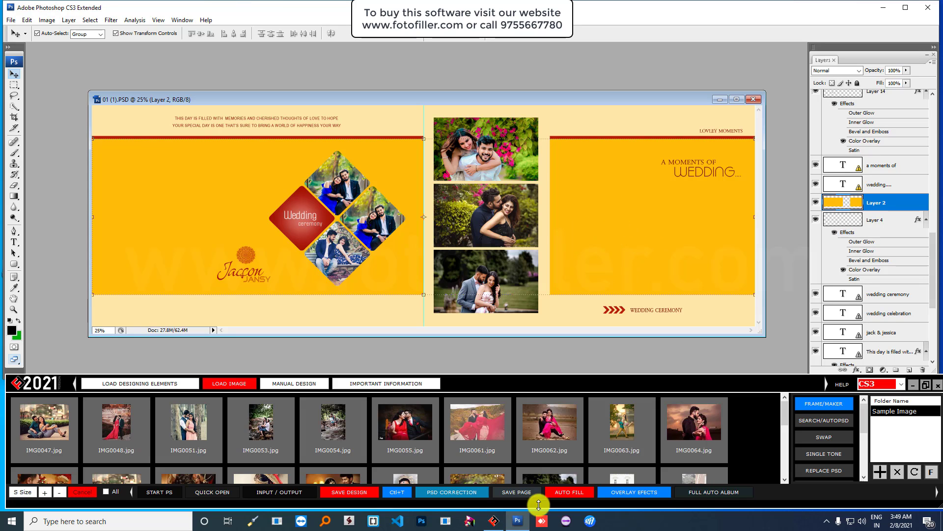
click(462, 492)
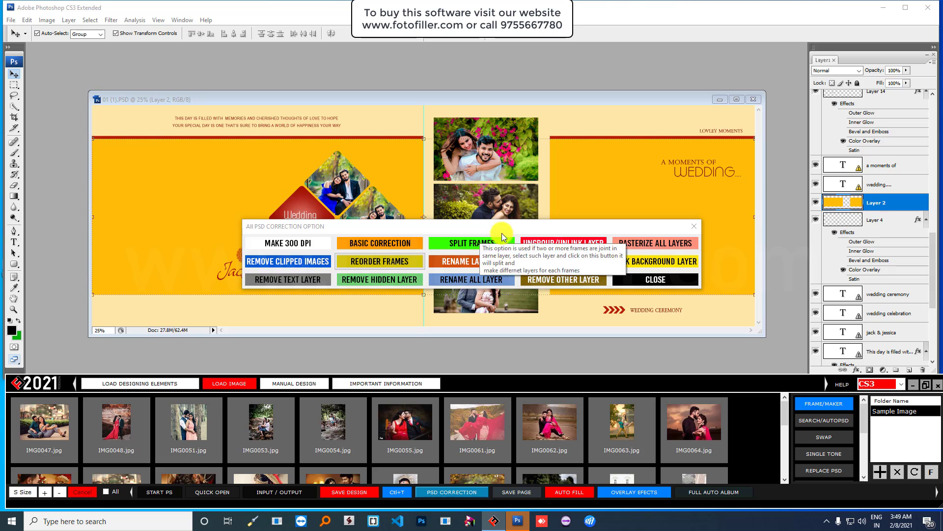
- Use SPLIT FRAMES to turn the orange band into separate left and right HFrame layers
click(473, 247)
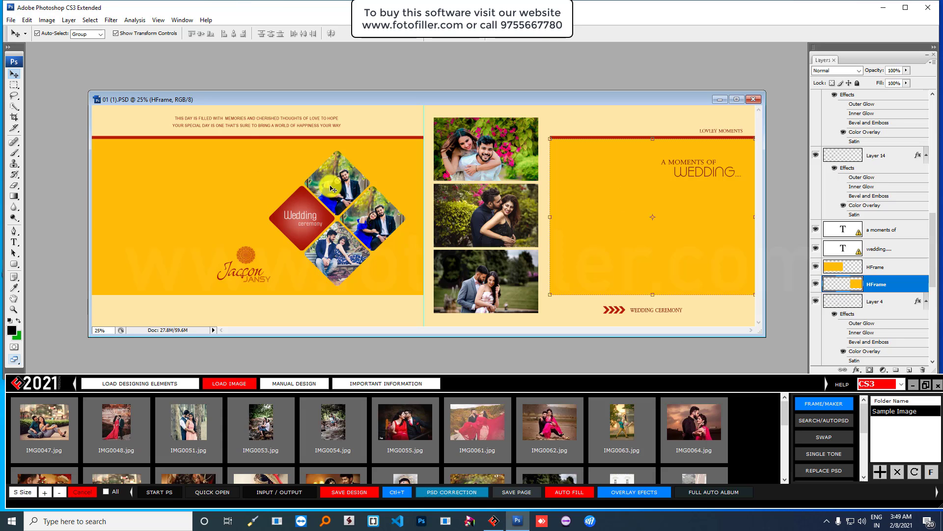
- Place IMG0047 in the left orange frame and IMG0064 in the right one, then show design elements
click(233, 178)
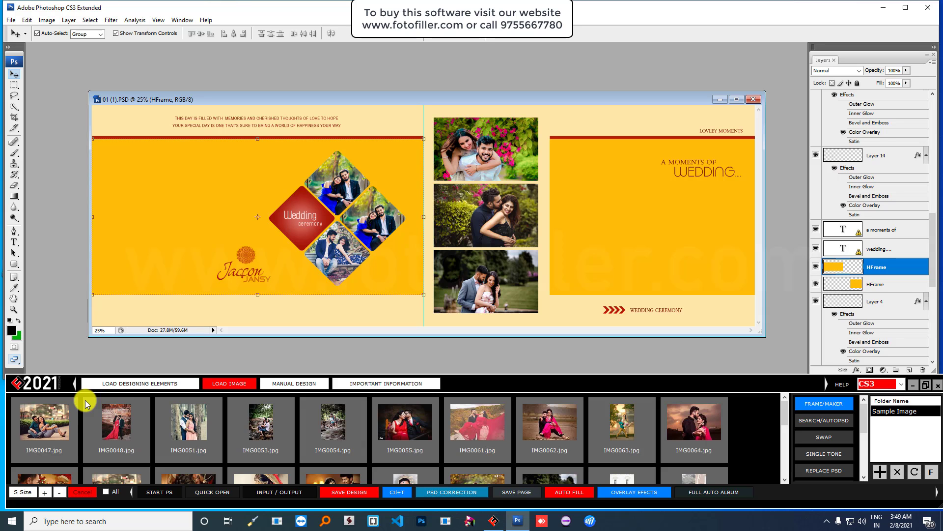
drag(55, 422, 171, 232)
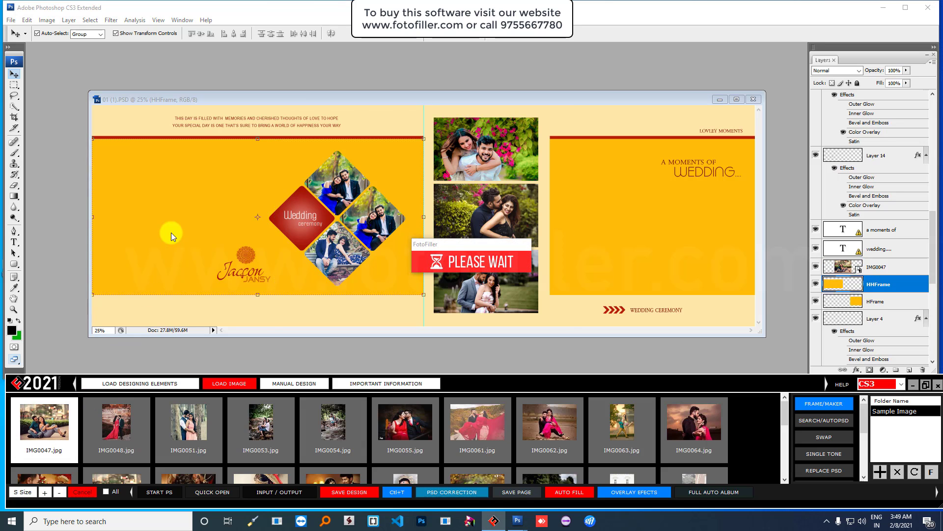
click(623, 204)
click(629, 420)
drag(629, 420, 699, 255)
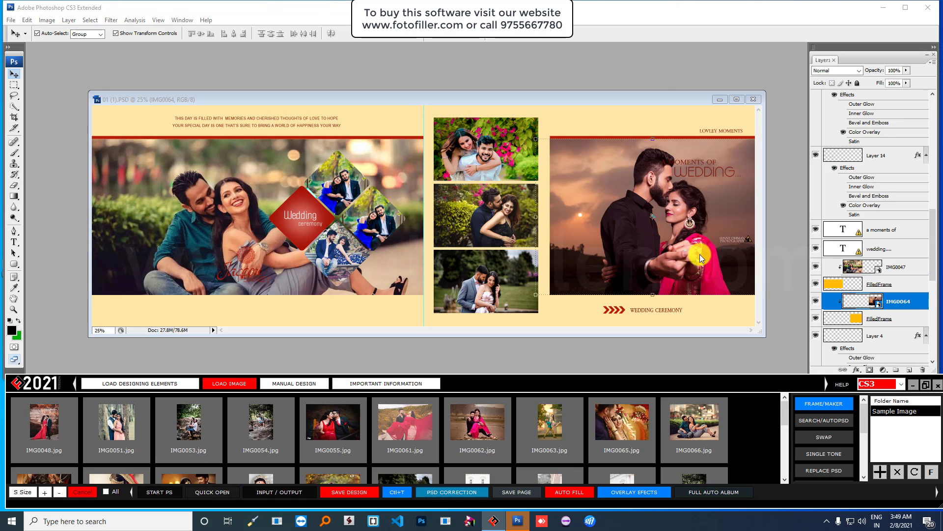
click(171, 383)
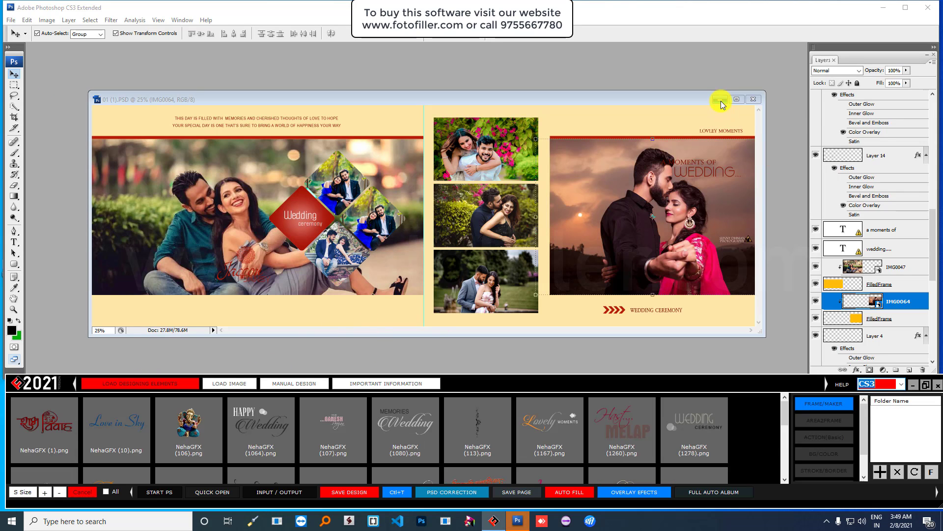
- Minimise the finished spread and pick 01 (13).psd from the VIDHI PSD template folder
click(720, 100)
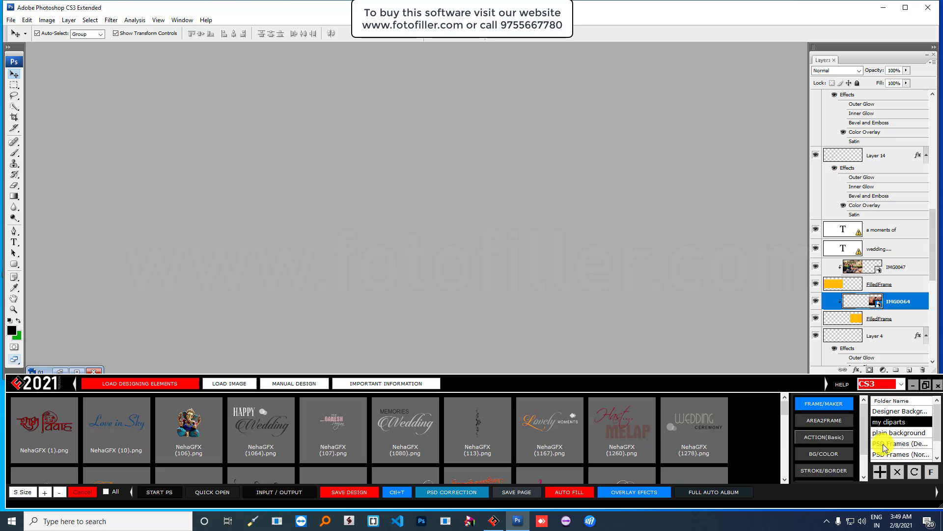
scroll(887, 448, down, 1)
click(890, 457)
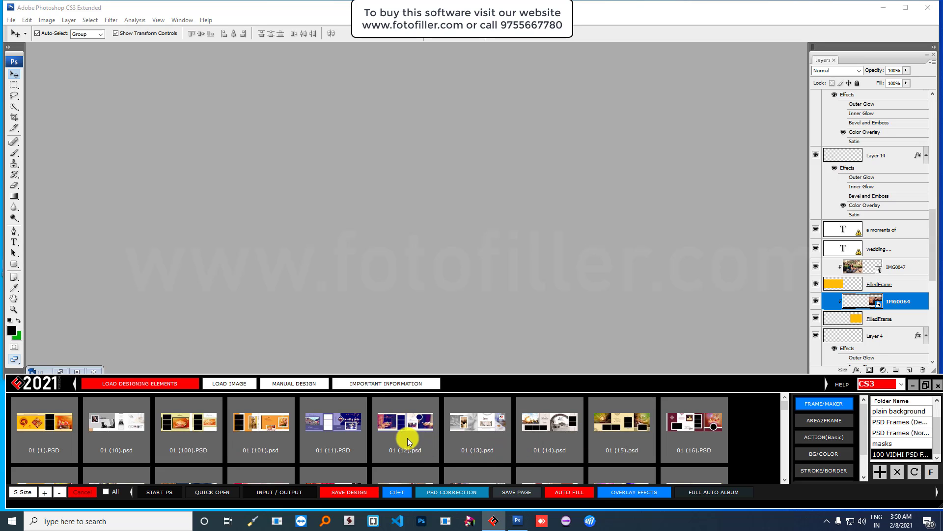
click(470, 423)
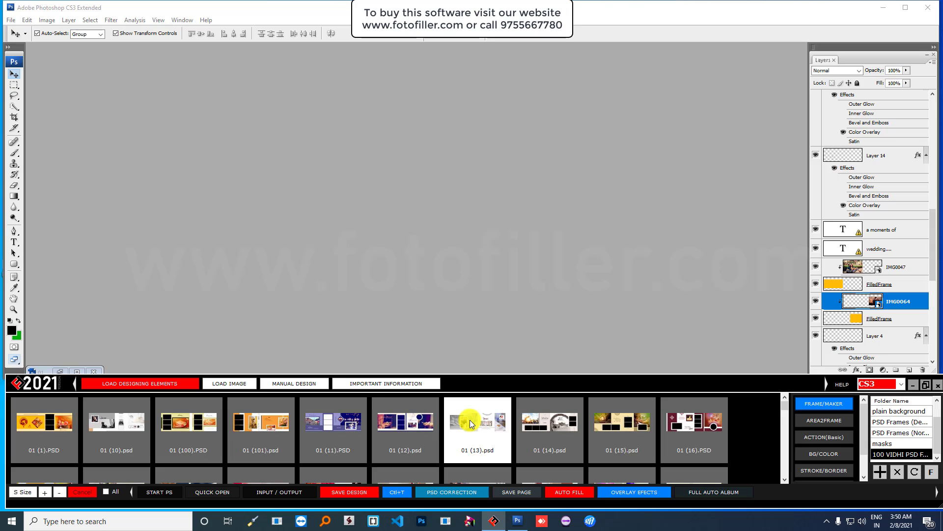
- Open 01 (3).PSD normally in Photoshop, then close it again
scroll(530, 432, down, 2)
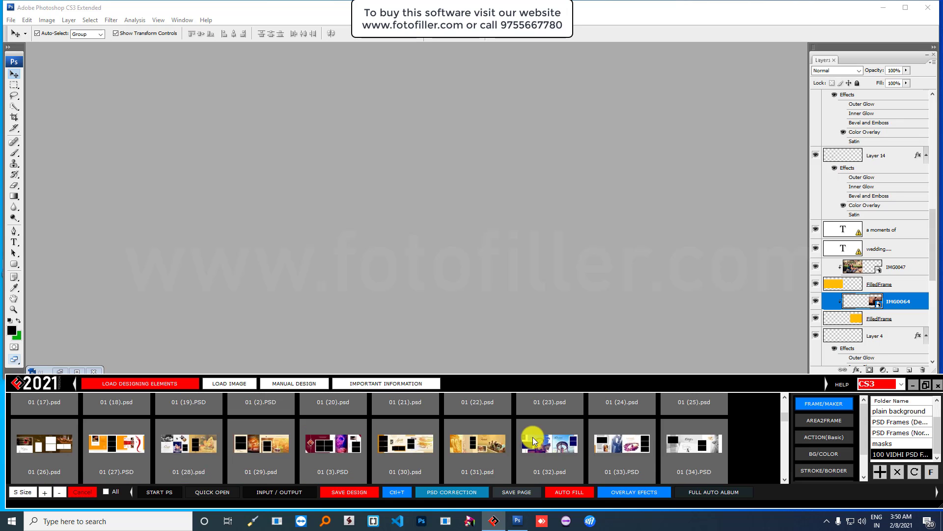
click(331, 444)
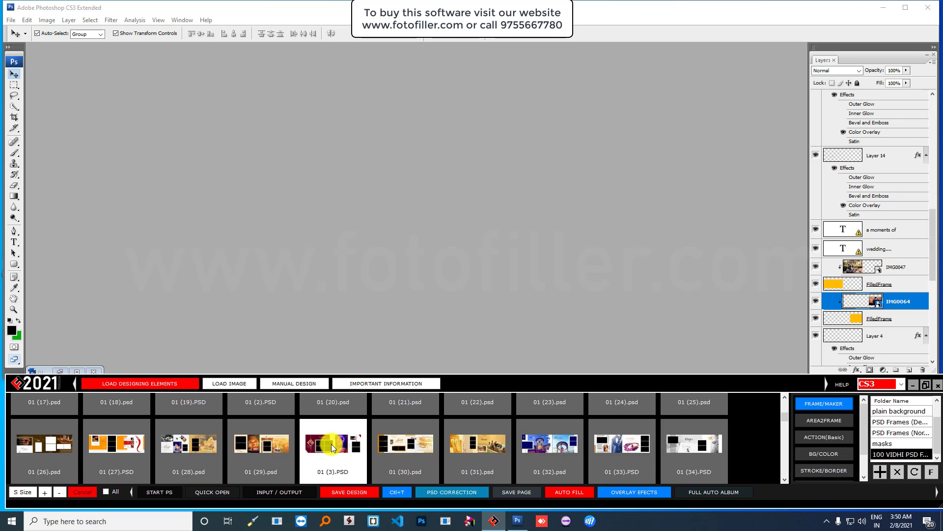
right_click(331, 443)
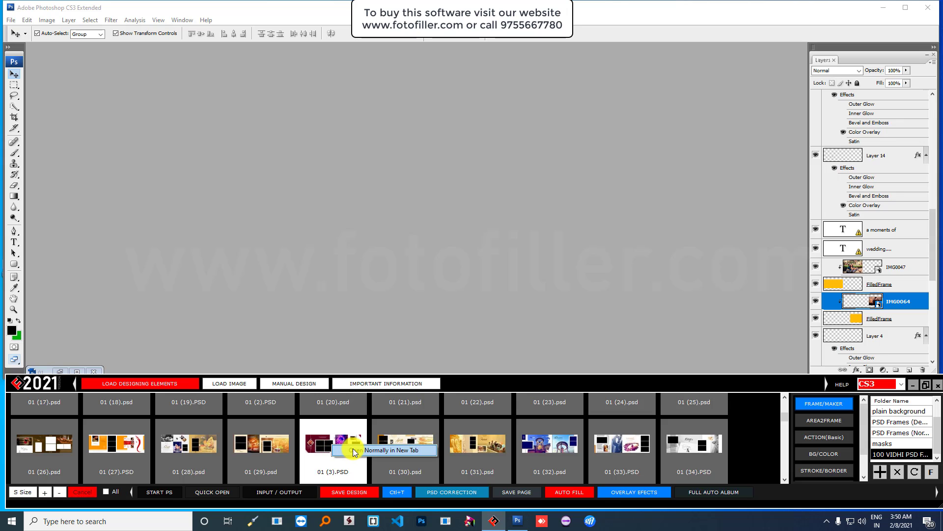
click(384, 450)
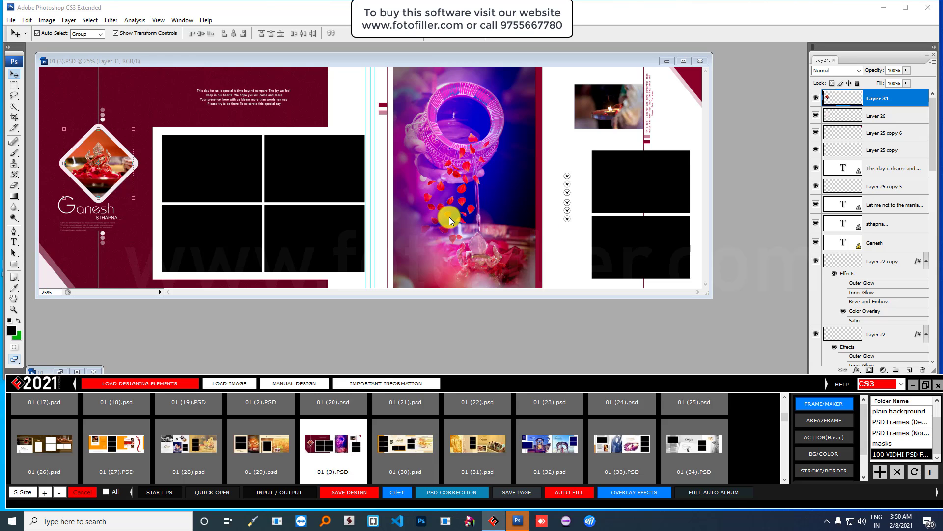
click(700, 61)
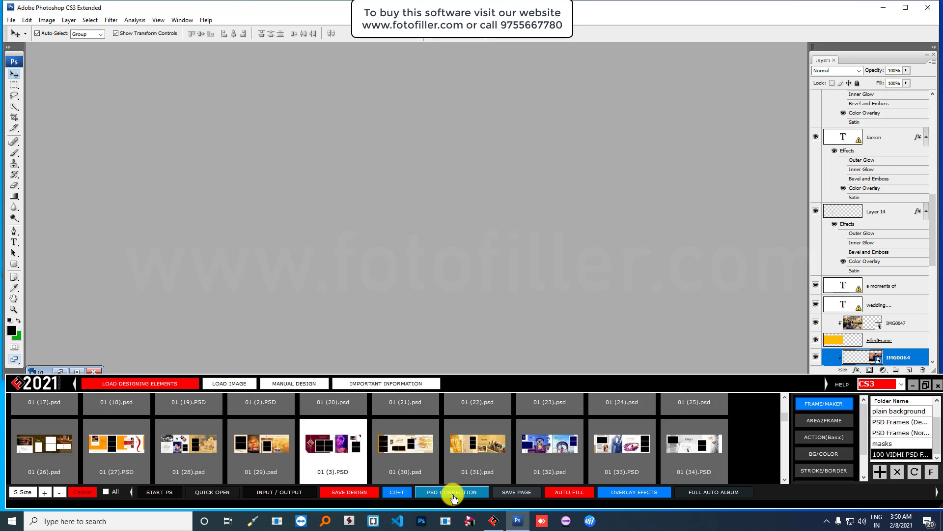
- Add 01 (3).PSD as a PSD template and move its window into view
click(329, 449)
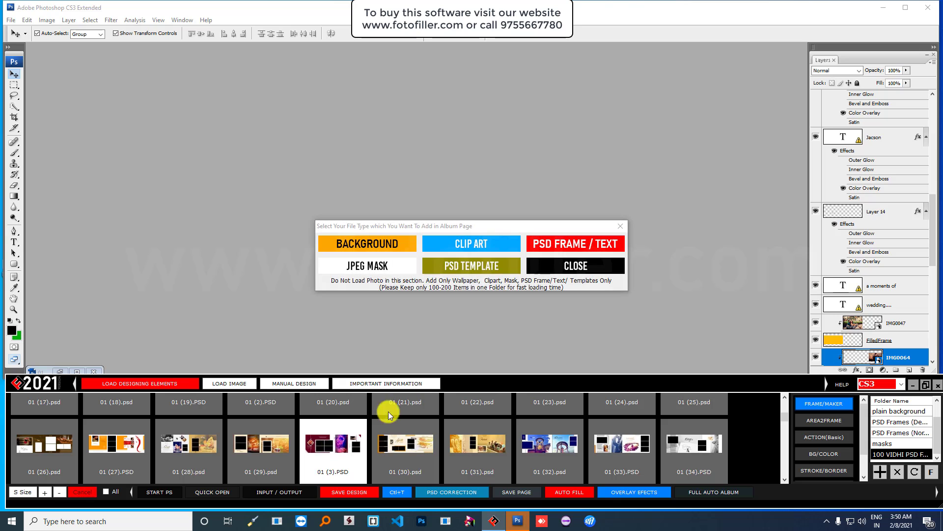
click(457, 275)
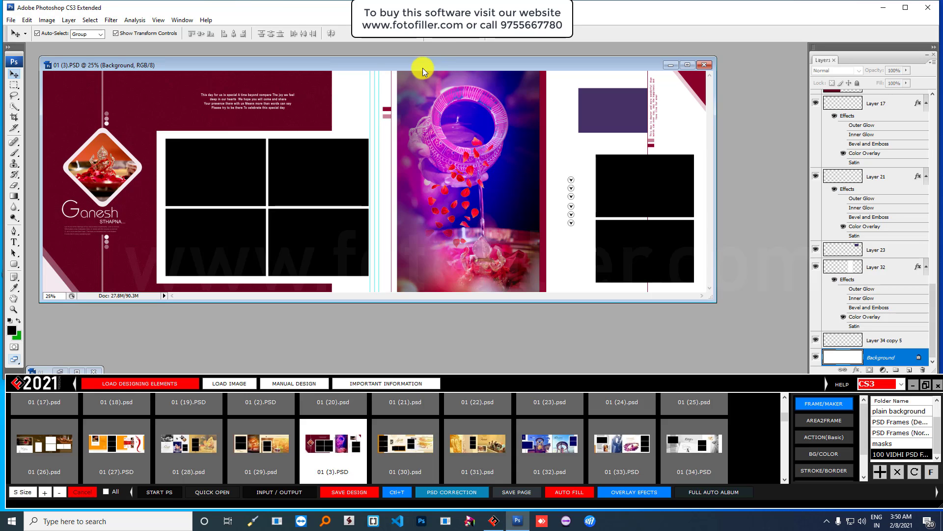
drag(421, 64, 455, 87)
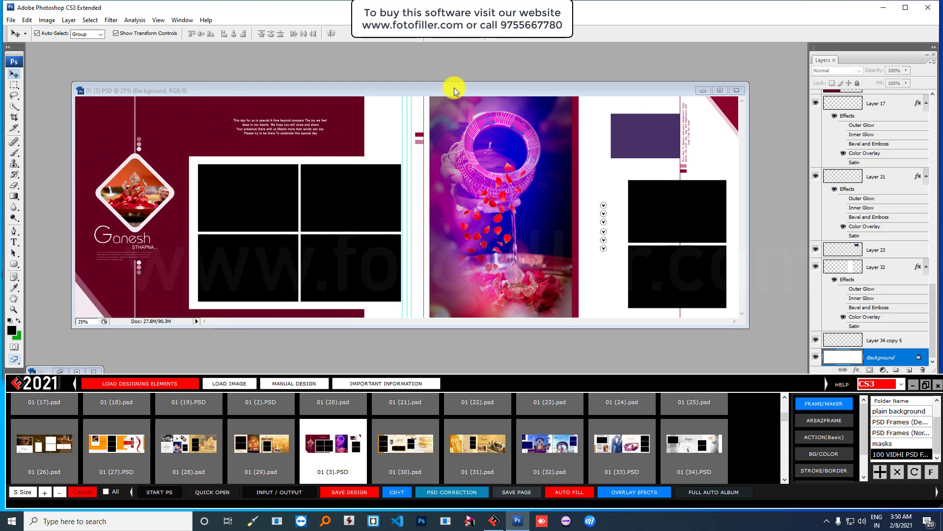
- Run BASIC CORRECTION on the 01 (3).PSD template and check its black photo frames
click(454, 493)
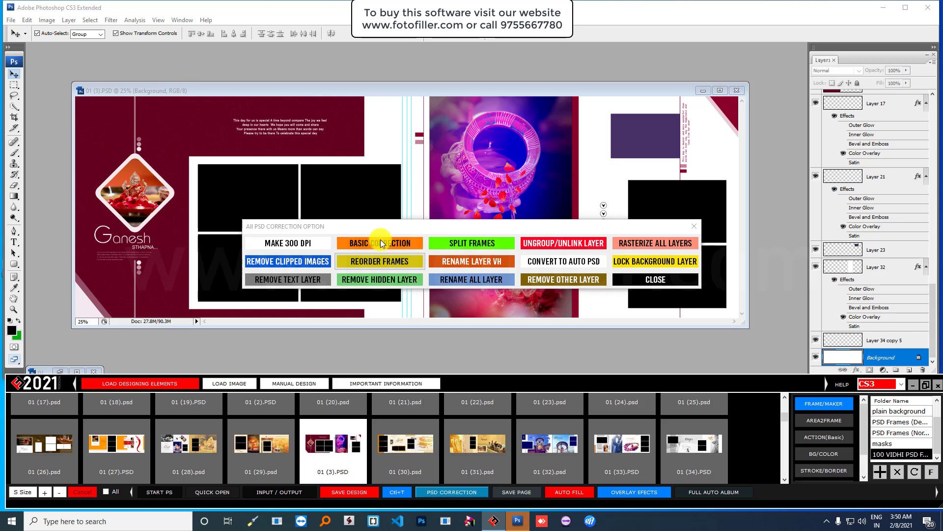
click(379, 244)
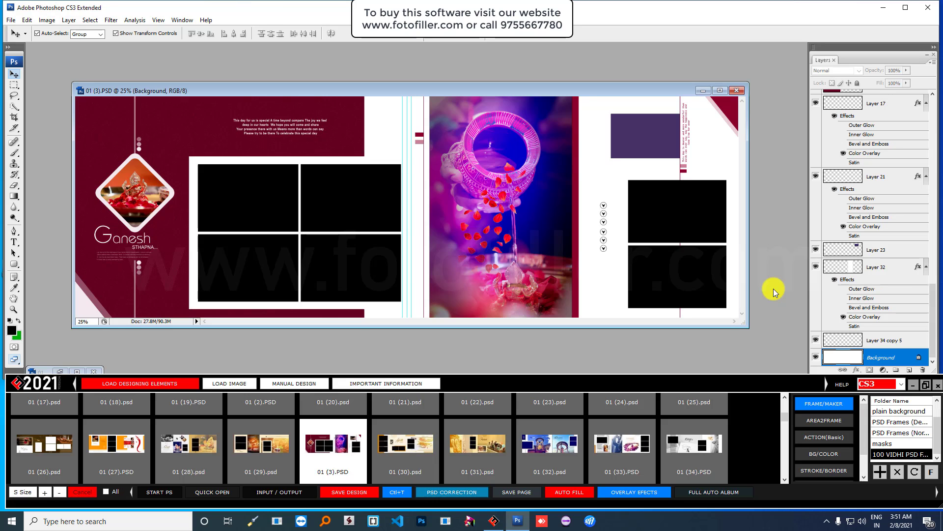
click(251, 191)
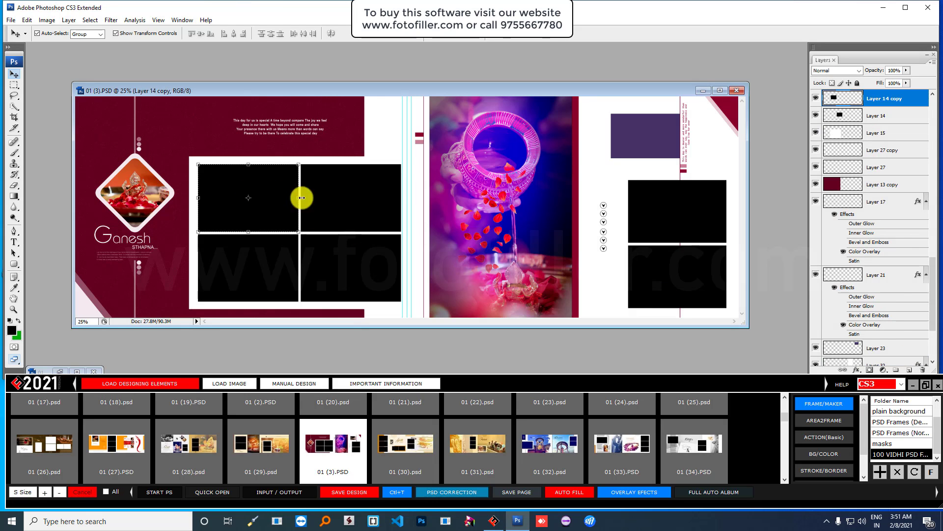
click(346, 199)
click(341, 265)
click(493, 243)
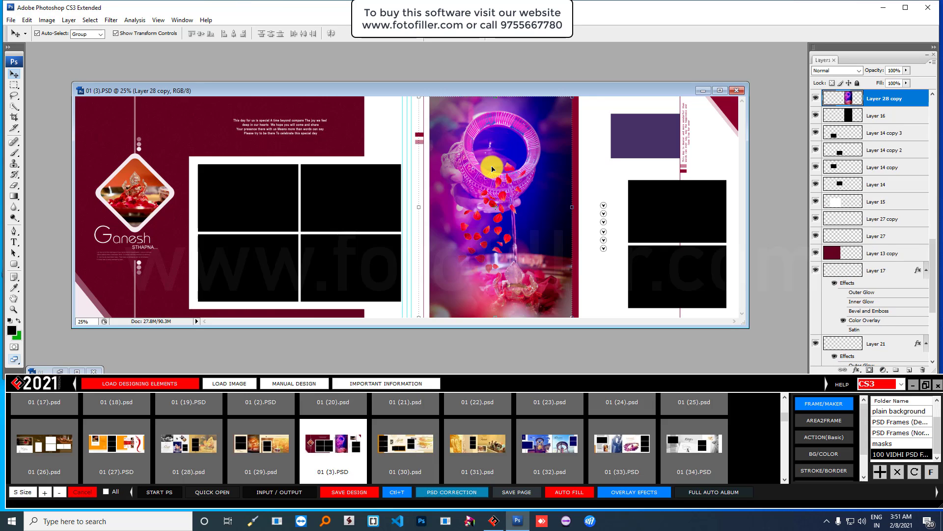
click(247, 383)
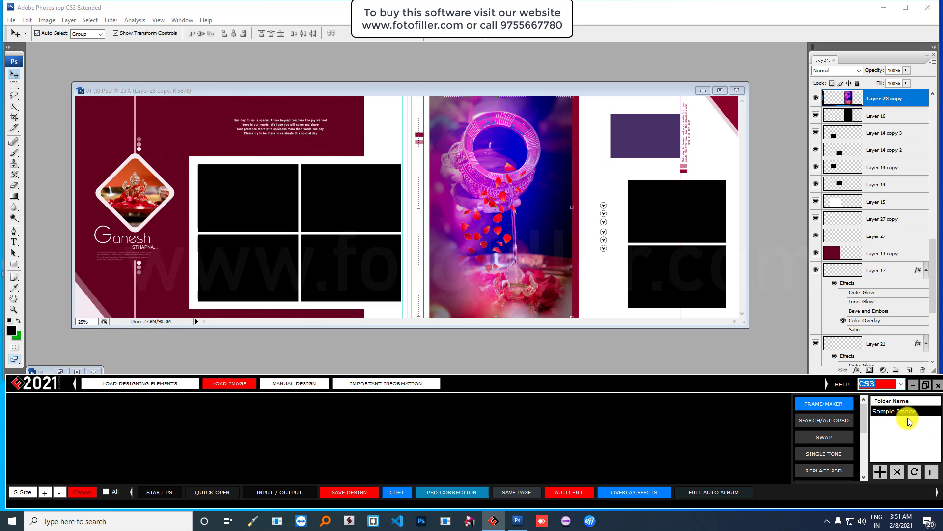
- Put couple photo IMG0063 on the centre page and IMG0067 in the upper right frame
click(908, 419)
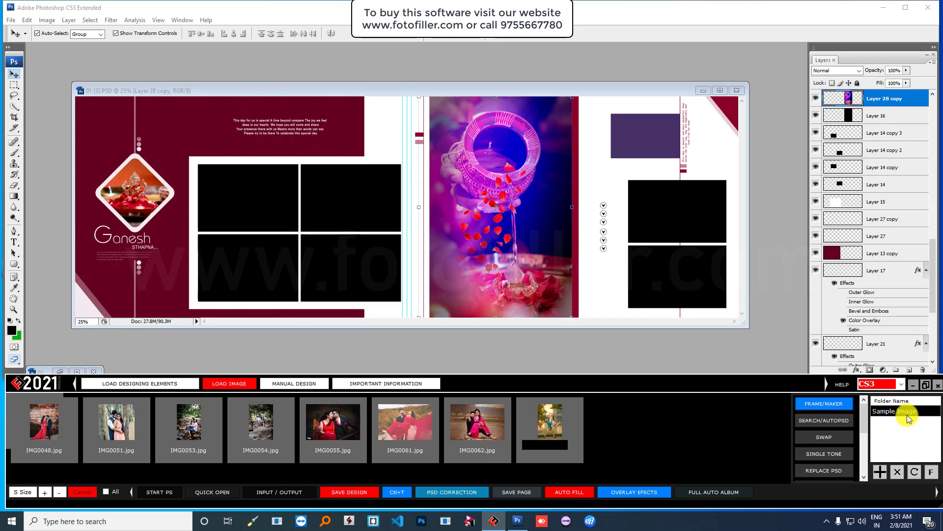
click(555, 423)
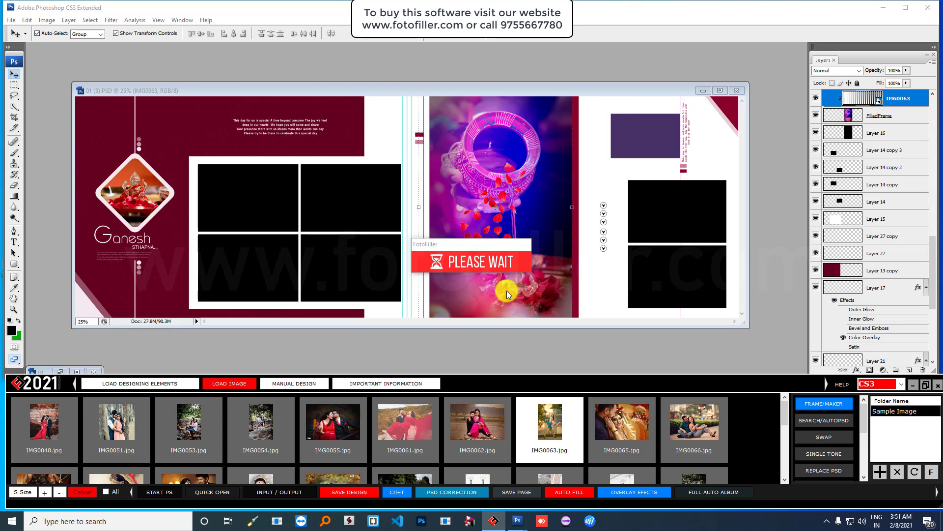
click(685, 200)
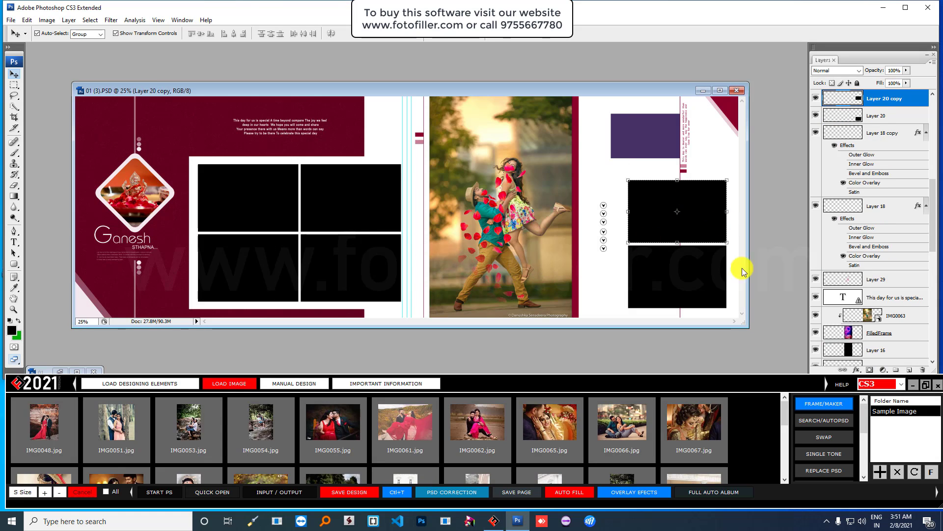
click(694, 424)
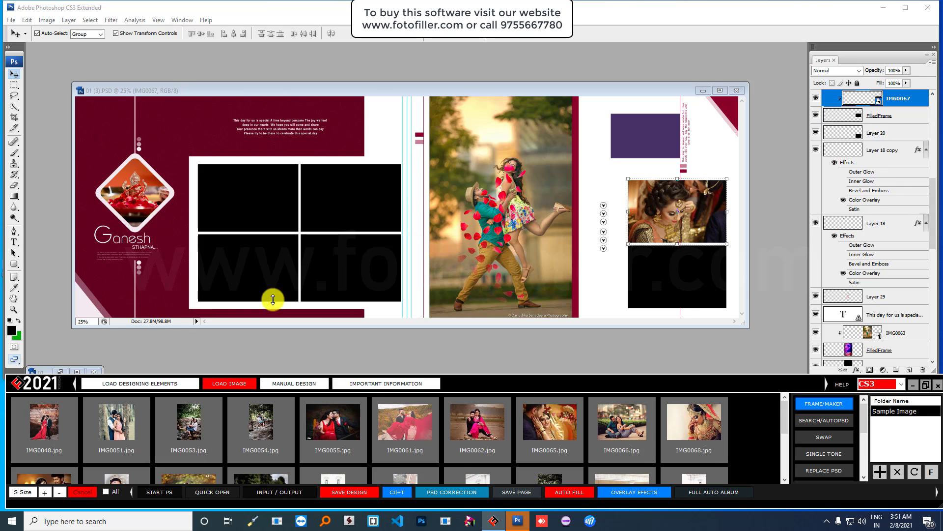
- Select the left-page black frames and choose photos IMG0055, IMG0061, IMG0062 and IMG0065
click(271, 205)
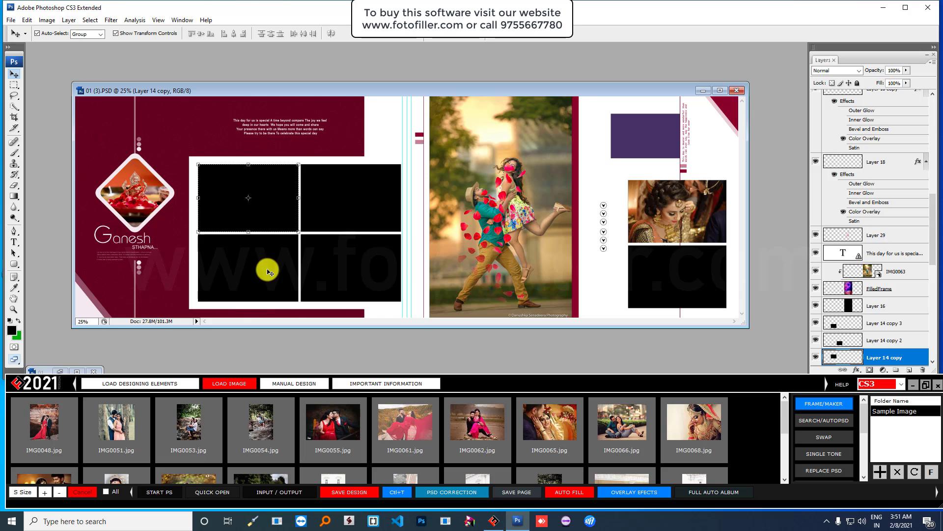
shift+click(289, 267)
shift+click(360, 250)
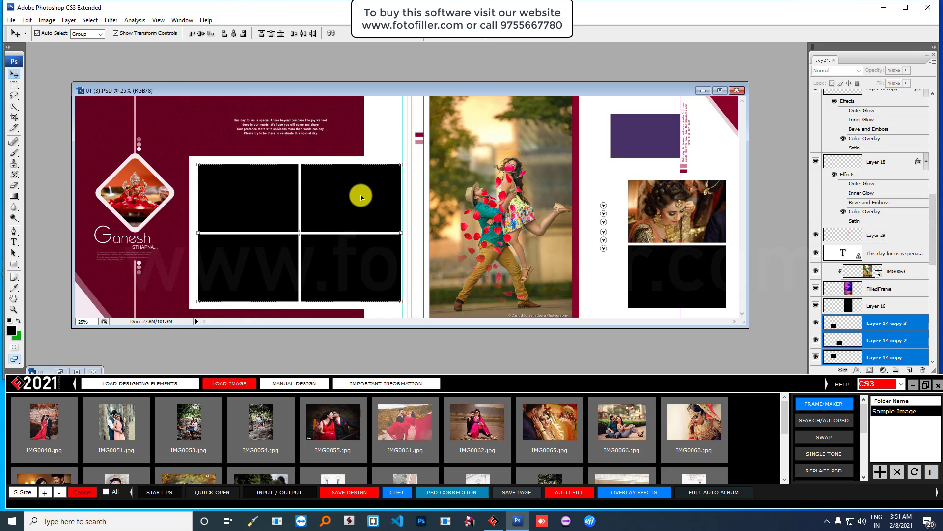
click(341, 426)
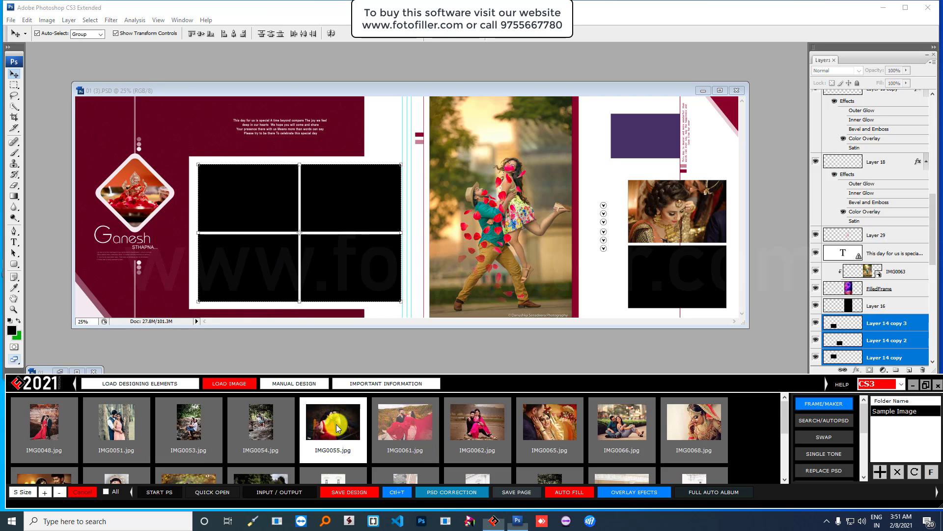
ctrl+click(406, 430)
ctrl+click(466, 428)
ctrl+click(534, 431)
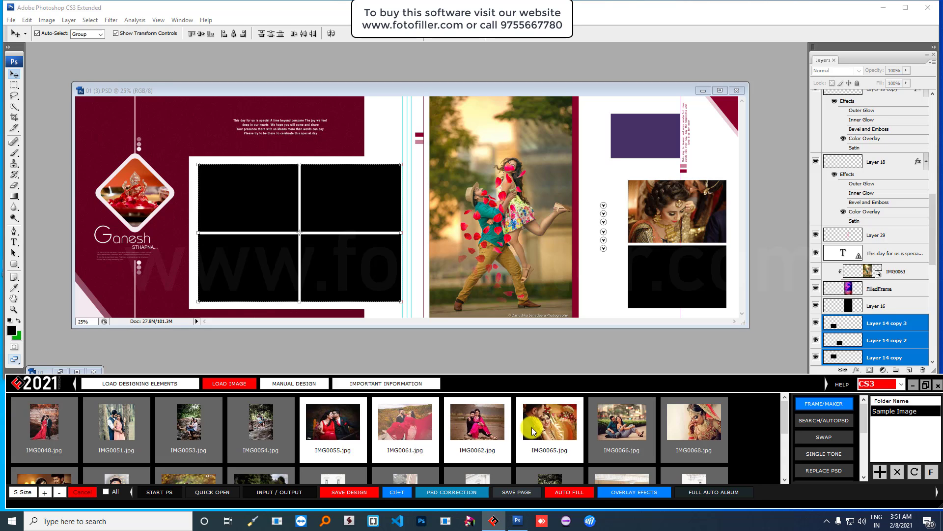
- Fill the left-page frames with the four chosen photos and put IMG0071 in the purple box
right_click(534, 431)
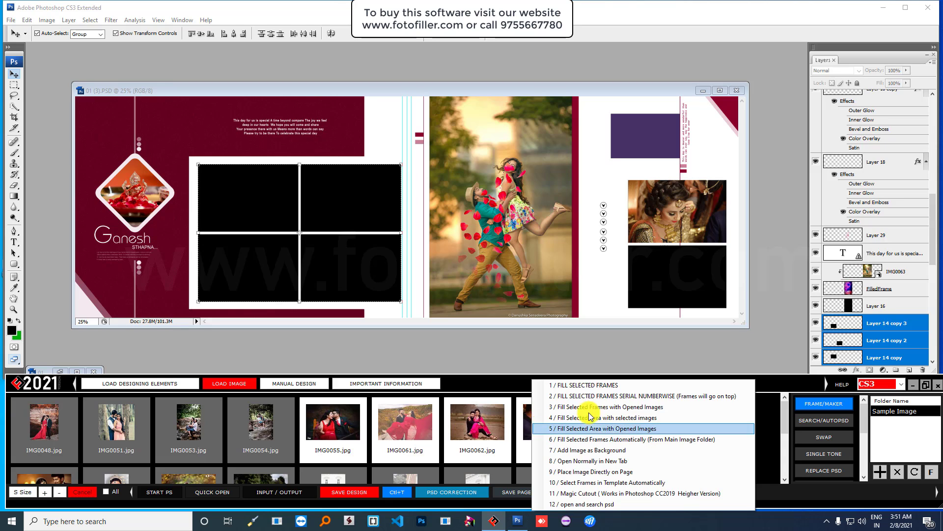
click(621, 387)
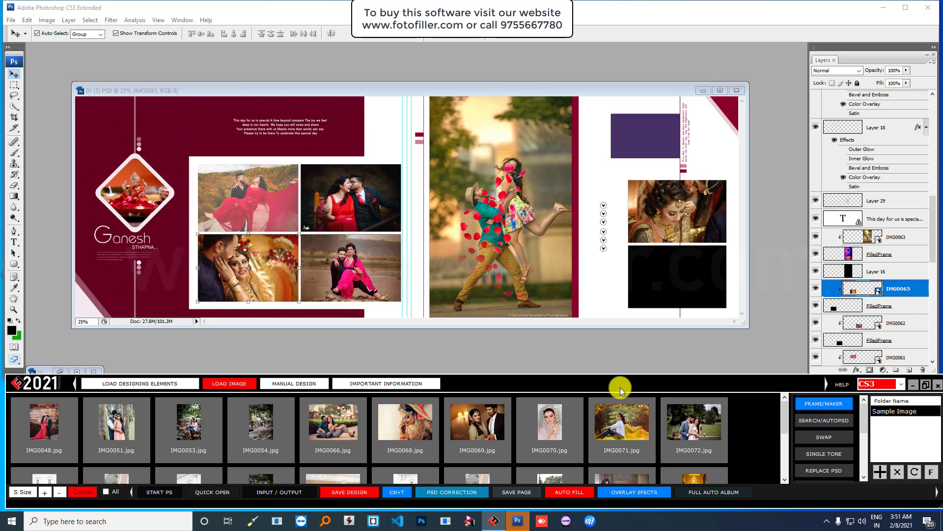
click(642, 140)
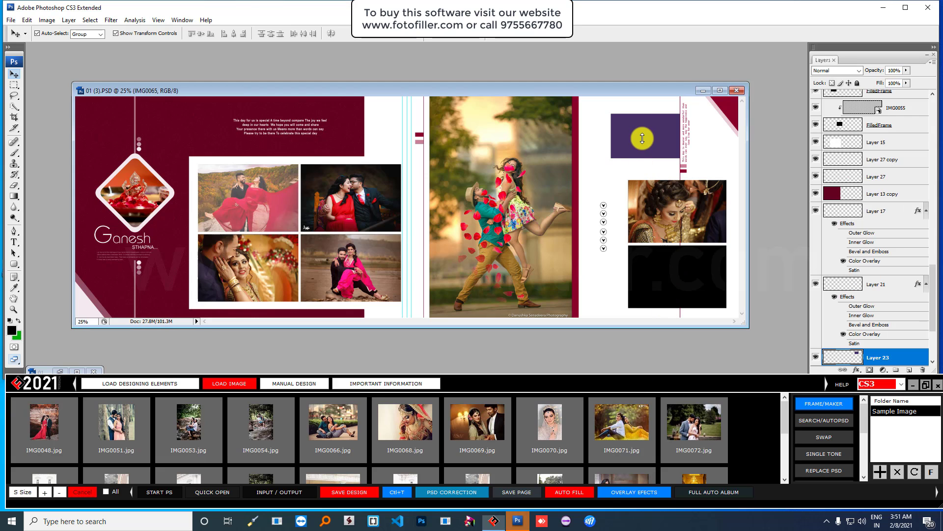
click(622, 437)
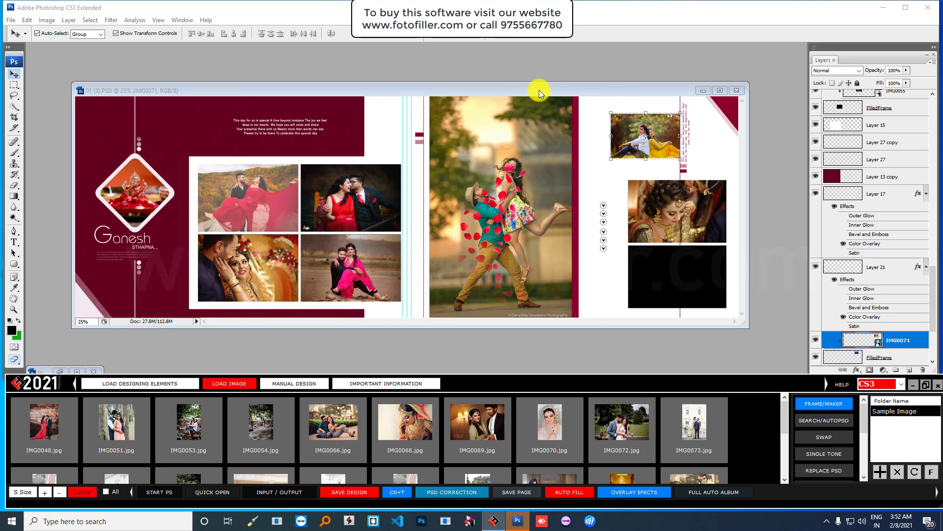
drag(539, 90, 564, 81)
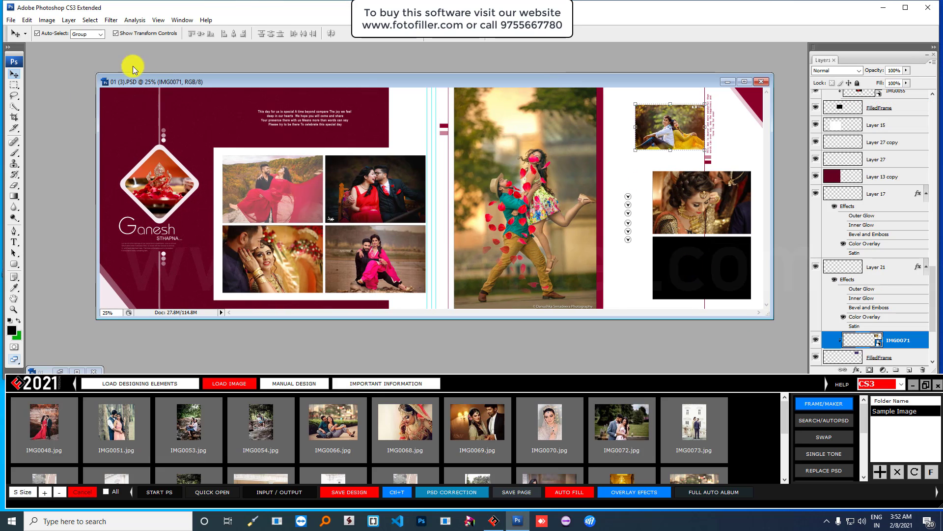
- Open Album-ART (77).psd from Market PSD > volume -16, then close it
click(10, 20)
click(22, 40)
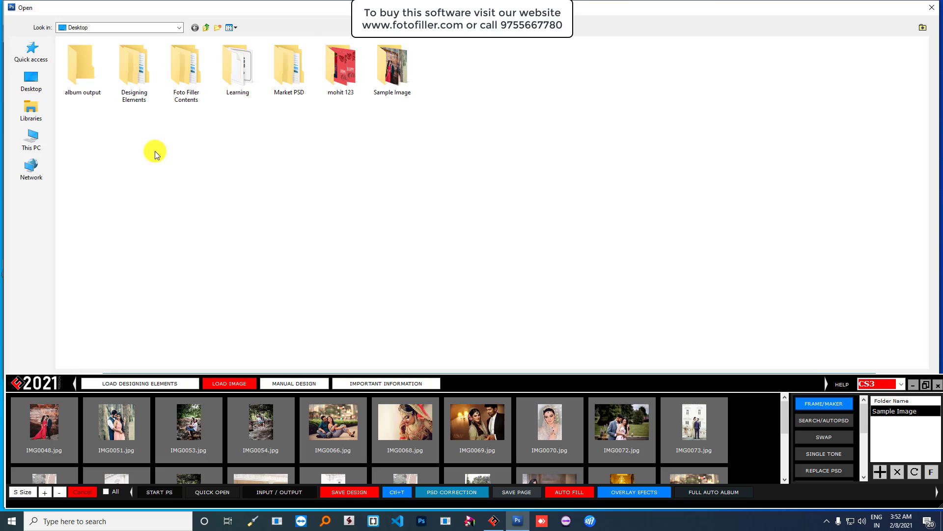
double_click(288, 69)
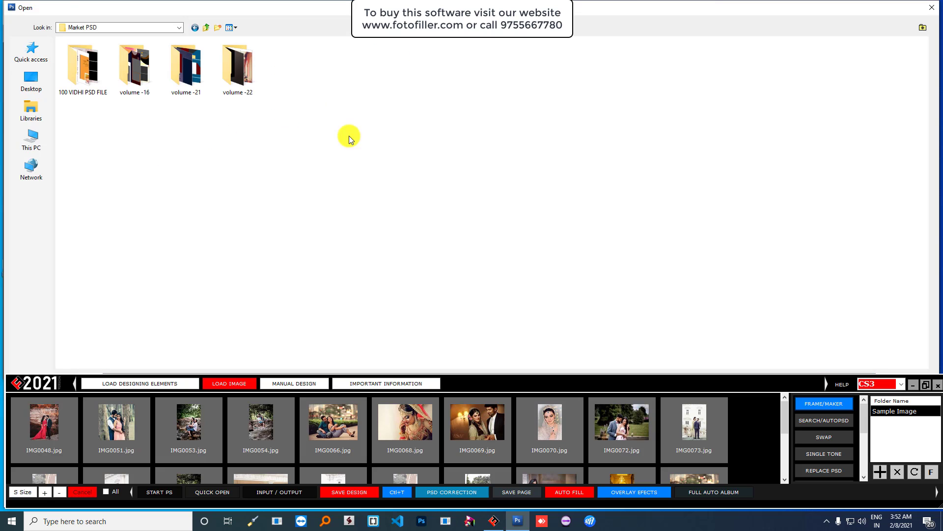
double_click(134, 69)
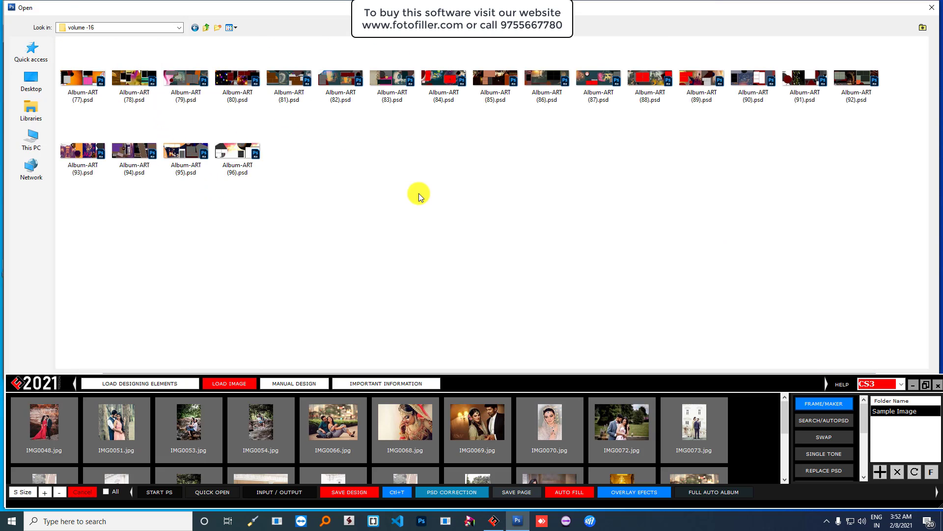
double_click(83, 85)
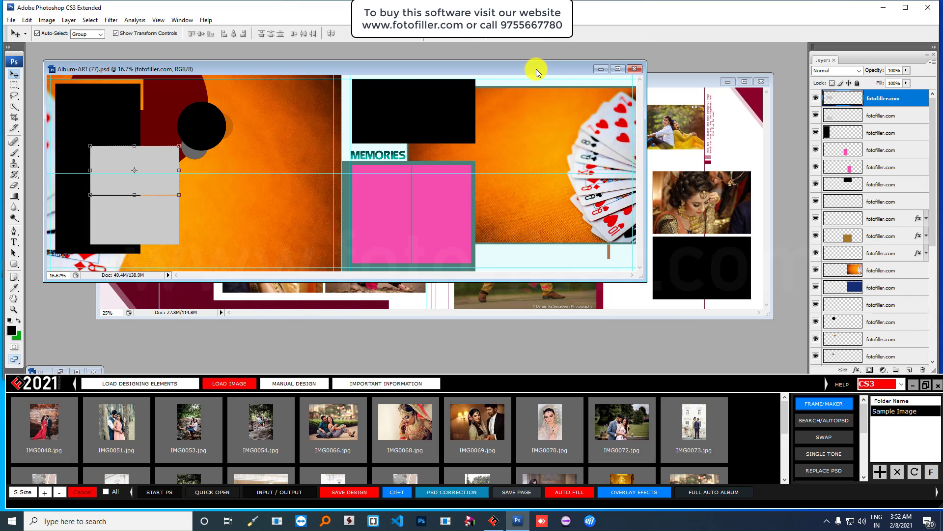
drag(535, 69, 627, 127)
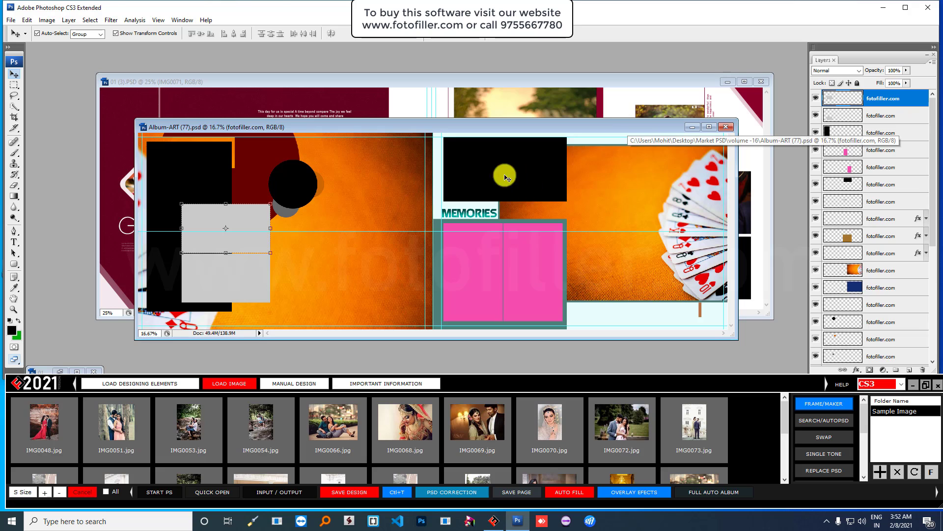
click(726, 127)
- Open 01 (38).PSD from the 100 VIDHI PSD FILE folder, viewed as extra large thumbnails
click(13, 24)
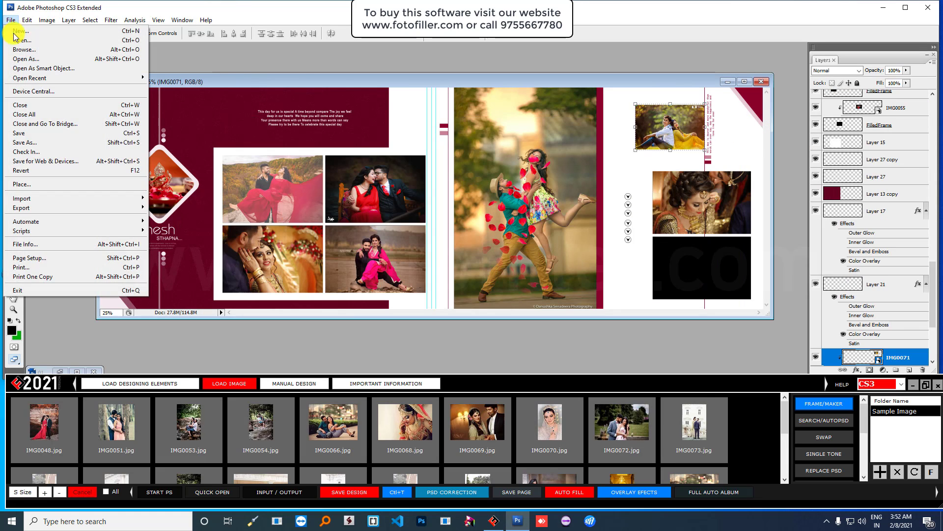
click(22, 38)
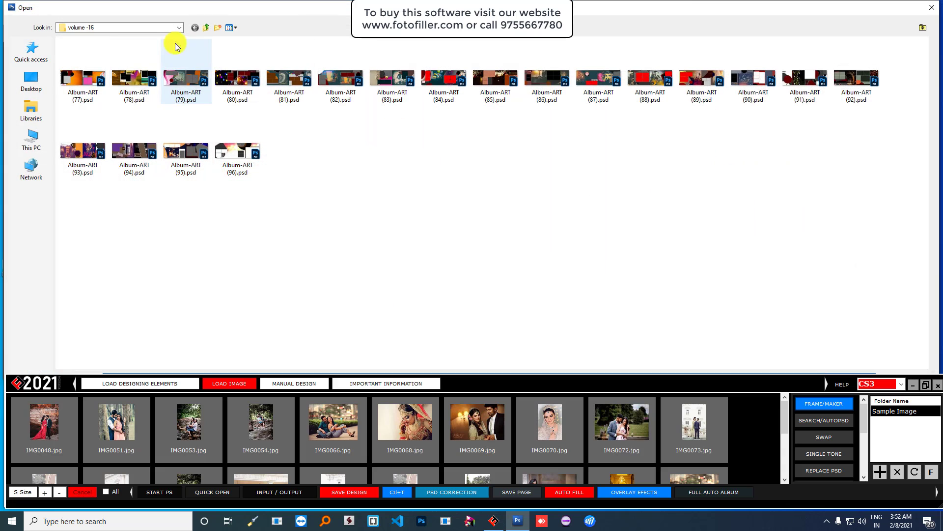
click(207, 27)
double_click(78, 63)
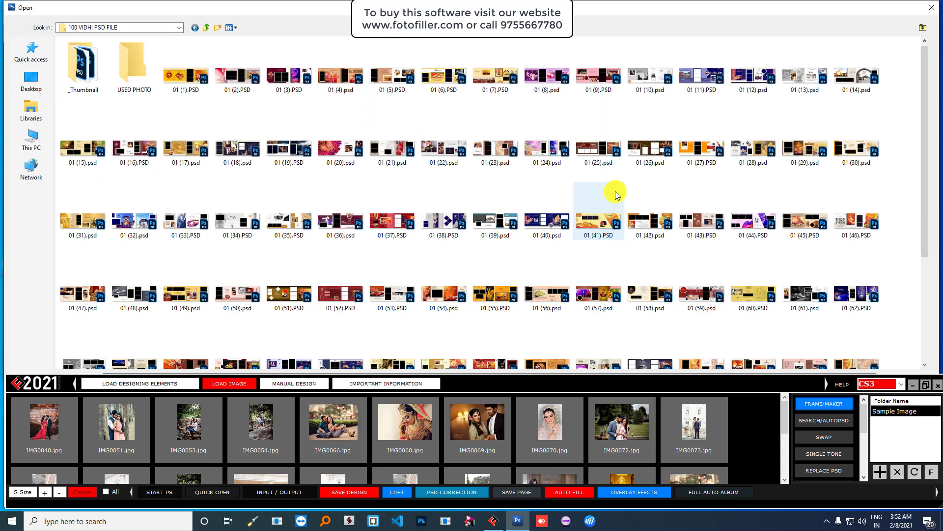
right_click(623, 172)
mouse_move(688, 179)
click(784, 180)
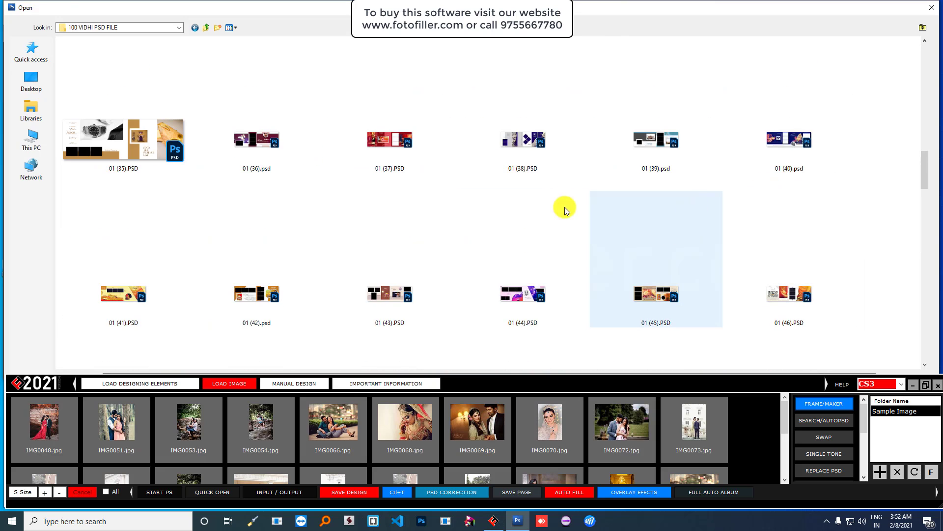
double_click(523, 147)
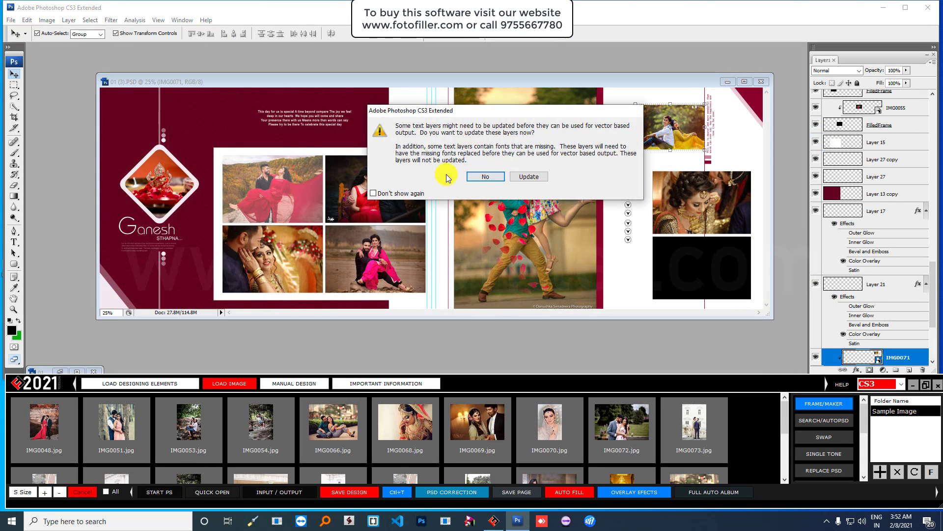
- Maximize 01 (38), run Basic Correction and Reorder Frames, then stretch the black strip leftward
click(479, 178)
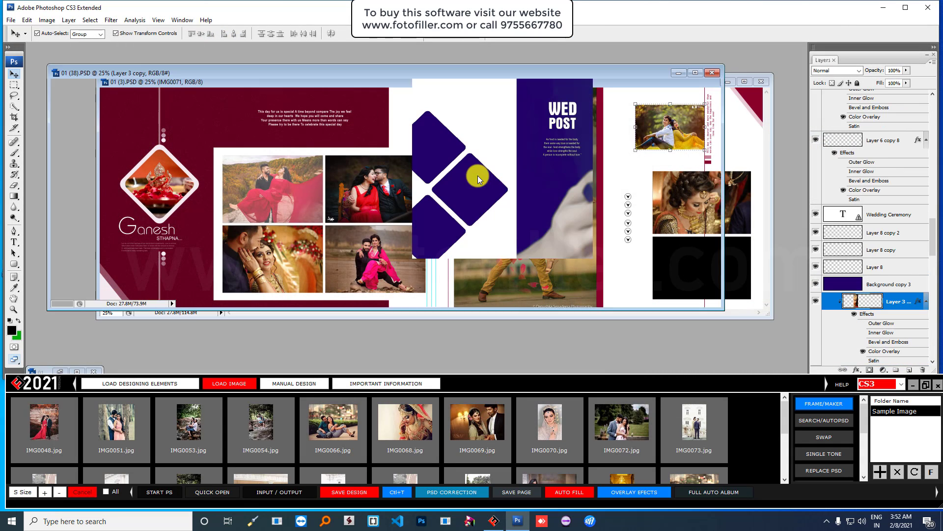
double_click(603, 75)
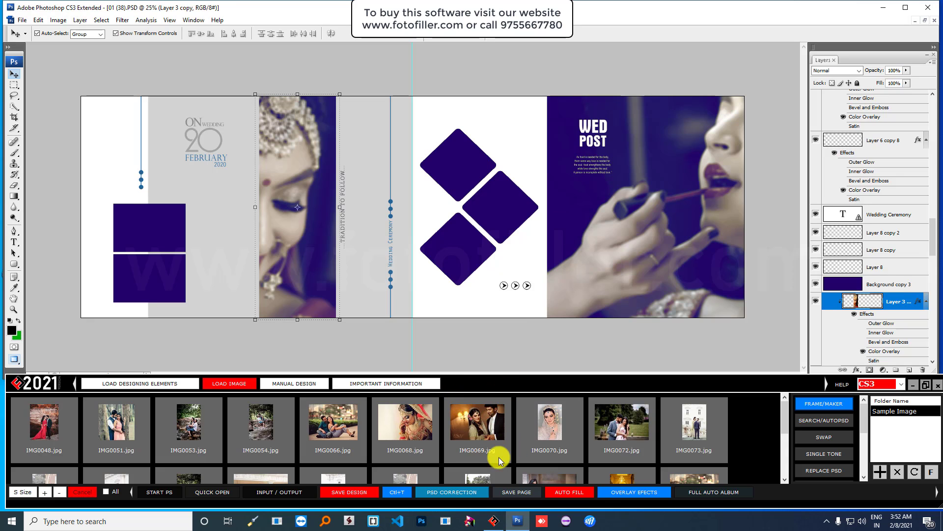
click(452, 492)
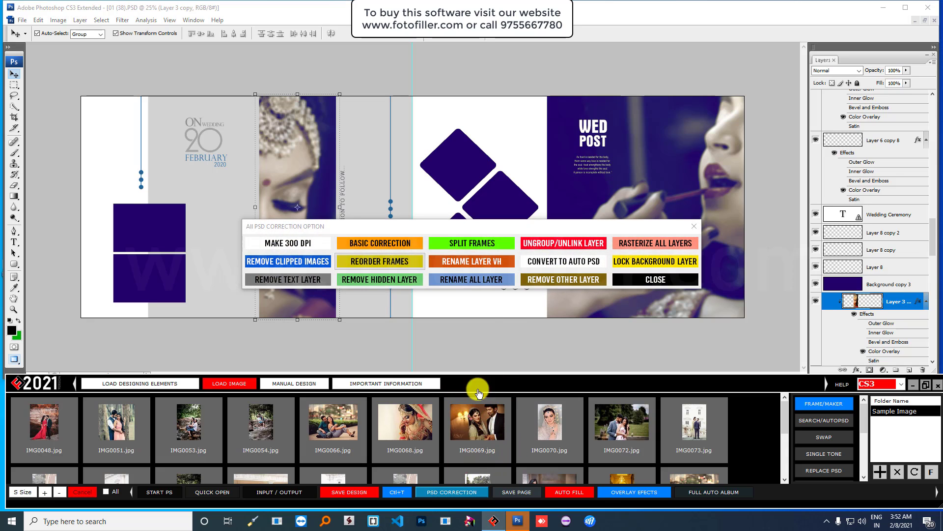
click(384, 243)
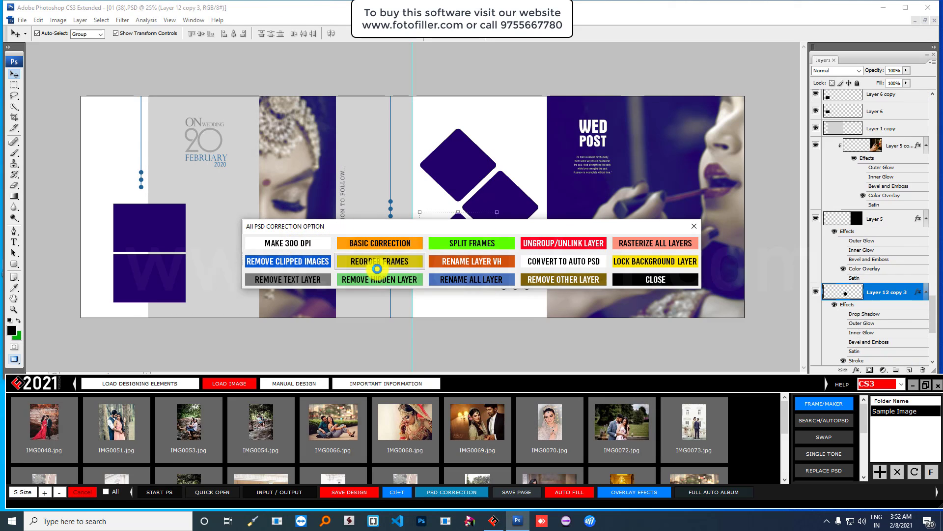
click(377, 268)
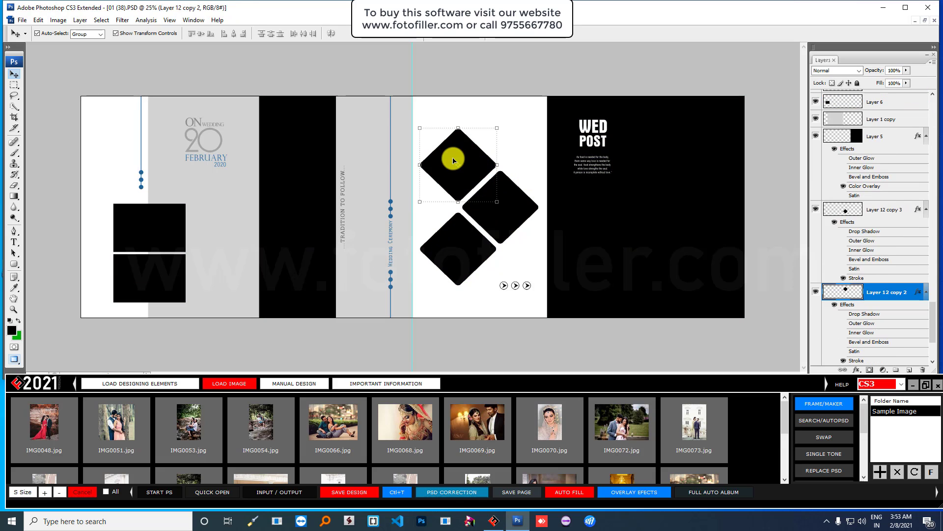
click(311, 238)
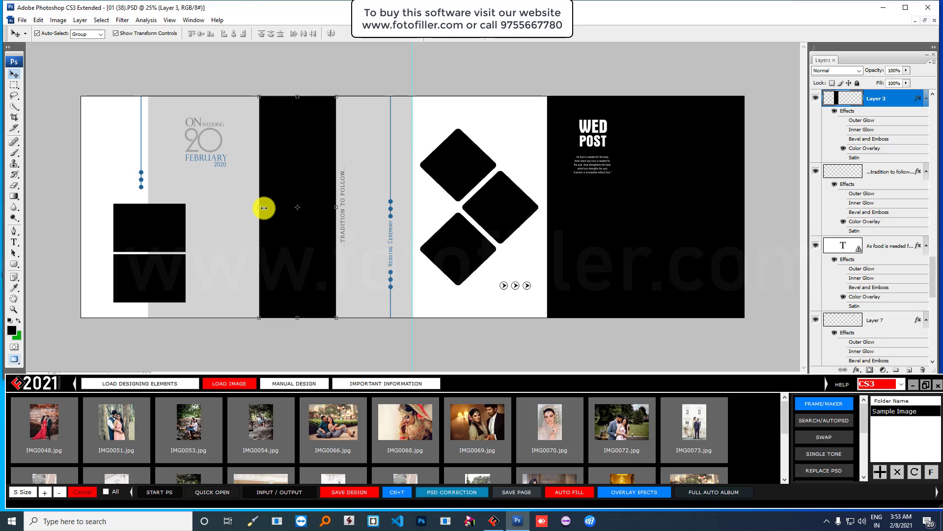
drag(258, 207, 221, 206)
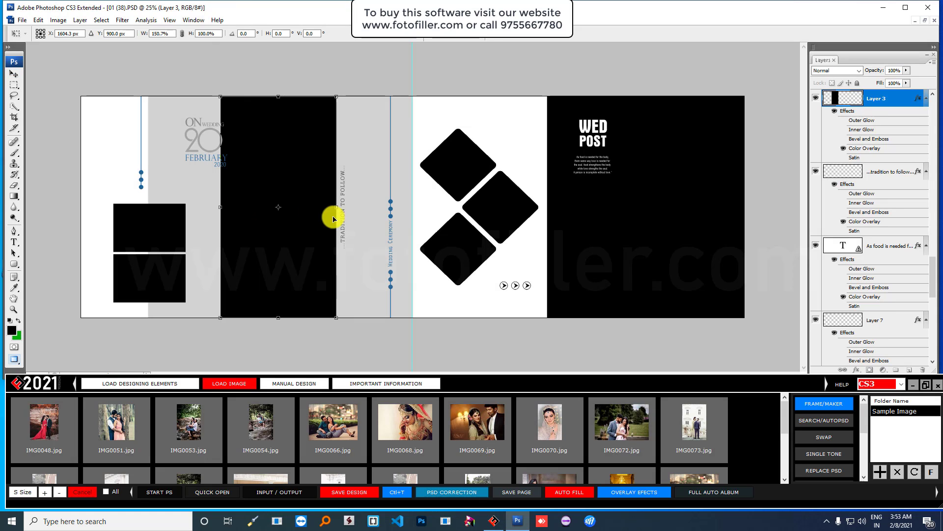
- Widen the tall black strip rightward until it reaches the centre strip
drag(349, 207, 367, 207)
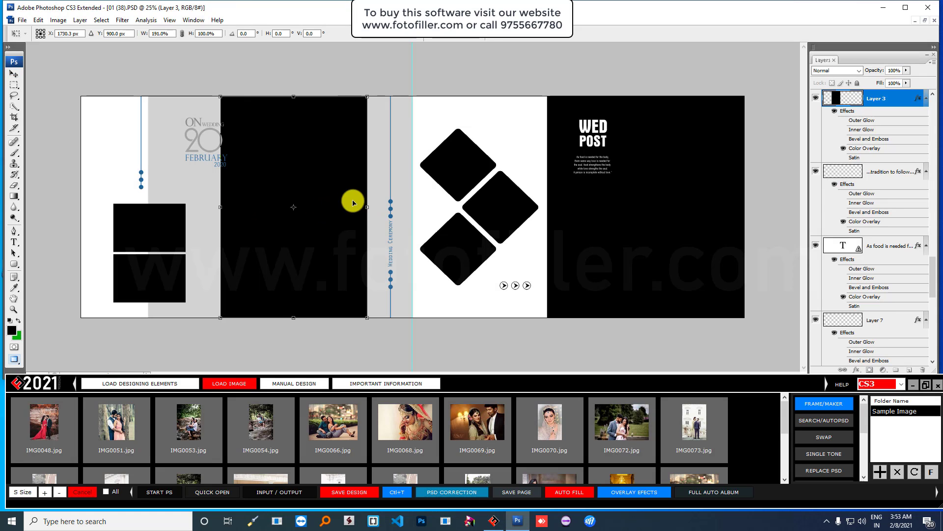
key(Return)
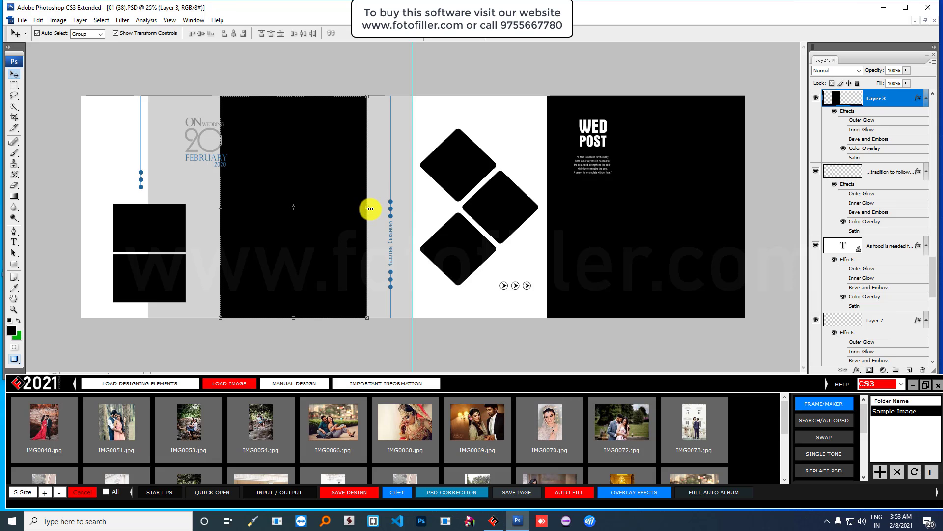
drag(367, 205, 370, 205)
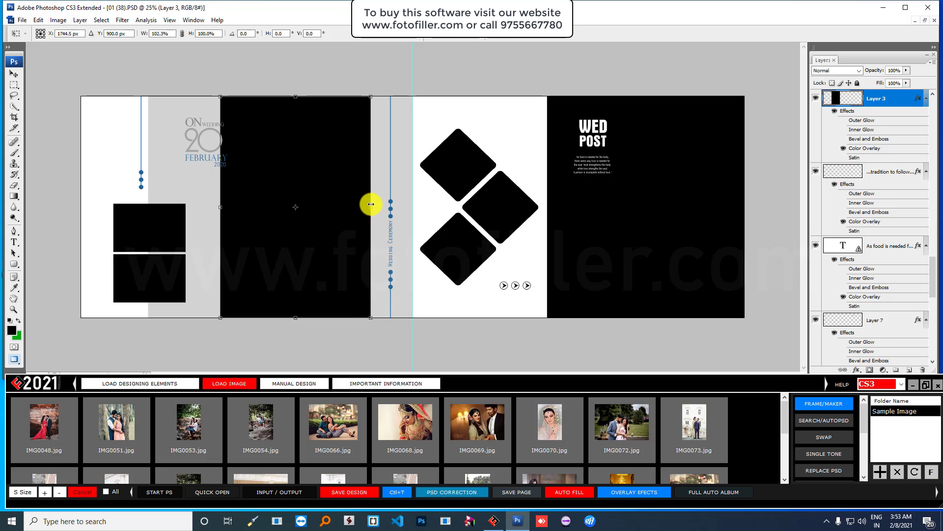
key(Return)
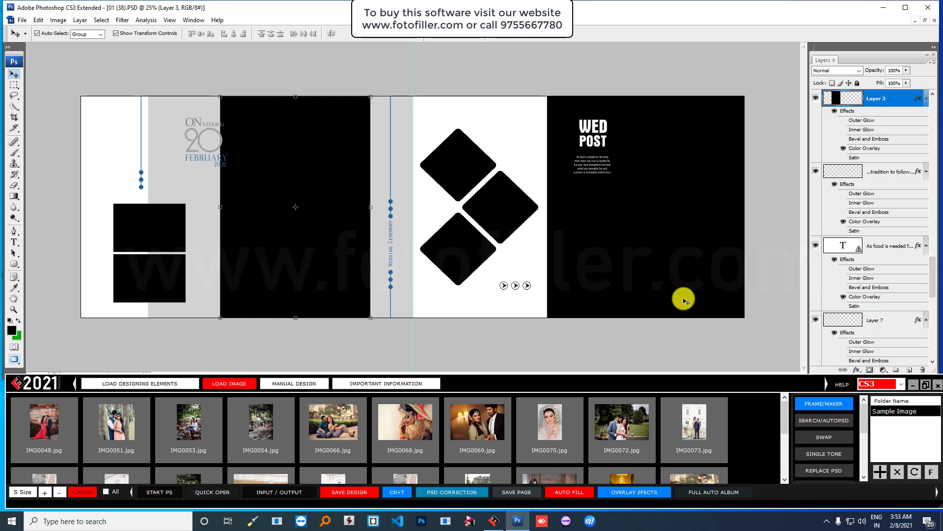
- Select Layer 5 and draw a rectangular selection on the right black page
click(668, 247)
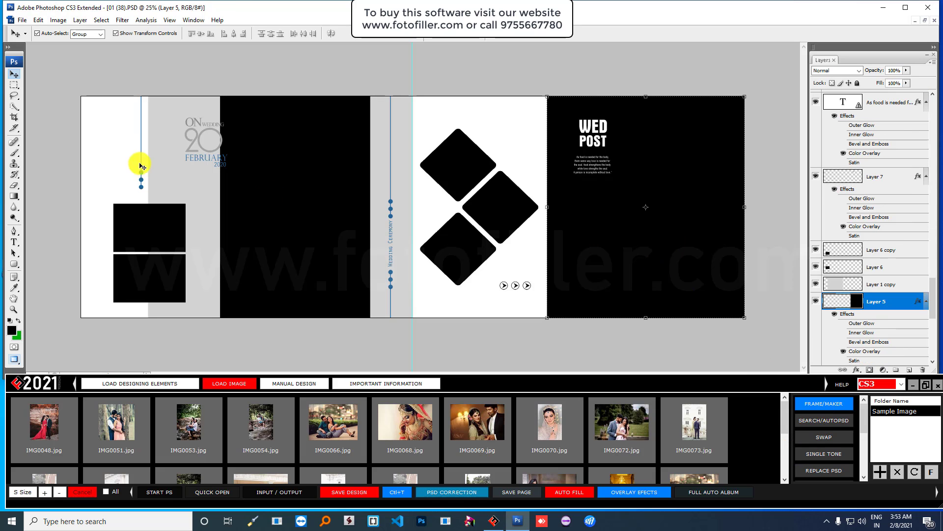
click(14, 84)
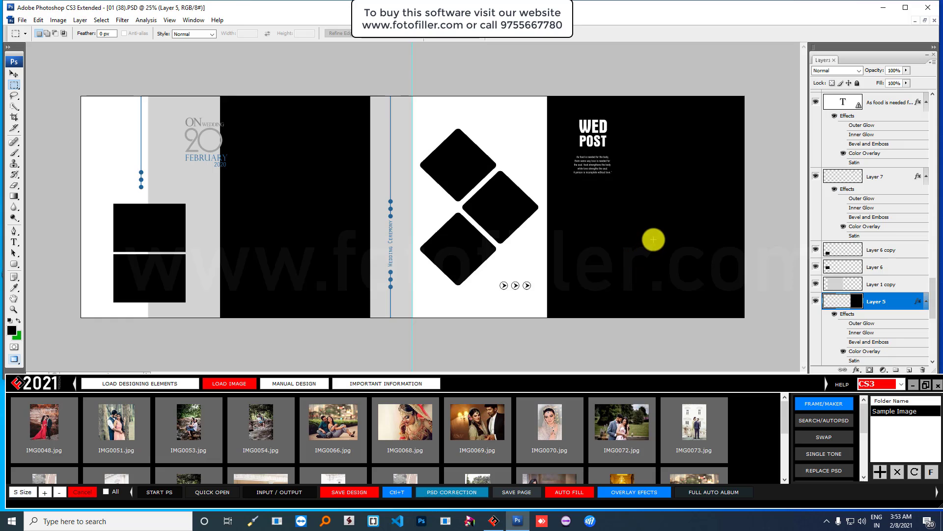
drag(654, 239, 736, 298)
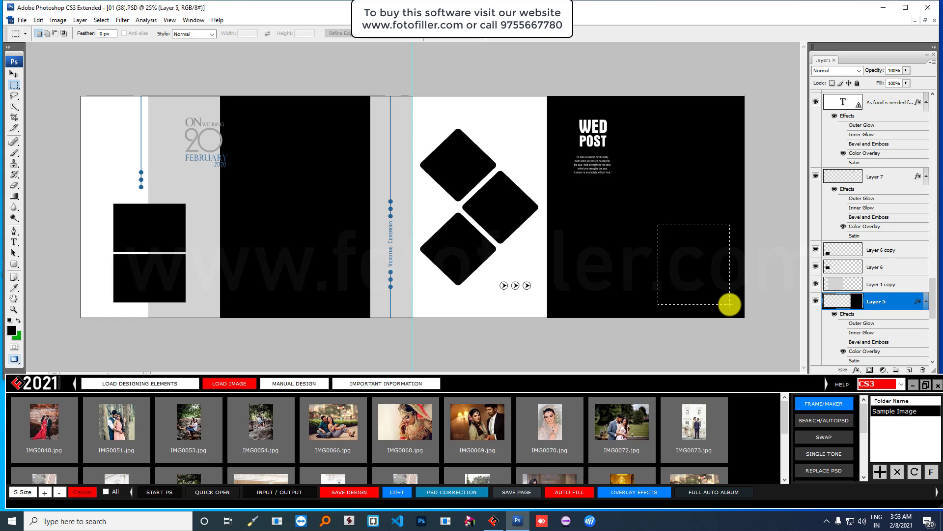
- Create frames with Vertical Line 2 and White stroke outlines in the selected area
click(819, 404)
click(491, 211)
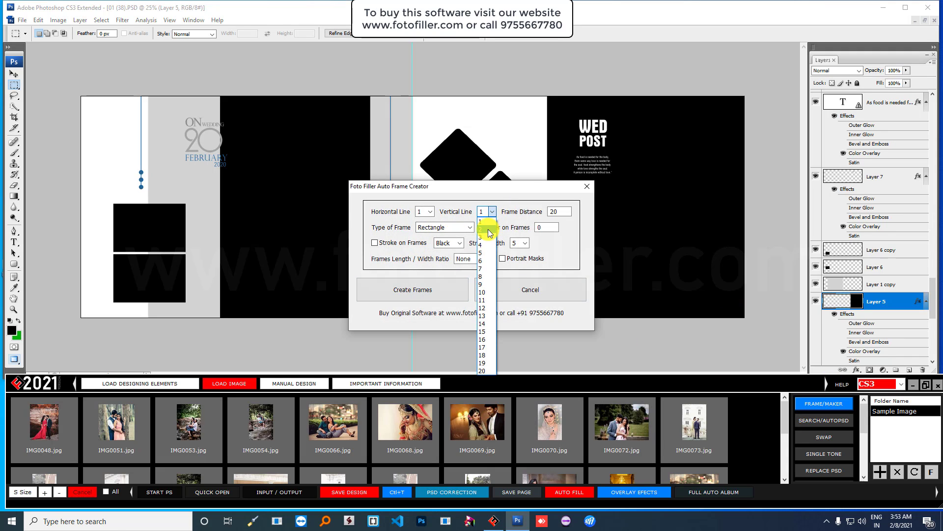
click(484, 227)
click(378, 244)
click(450, 242)
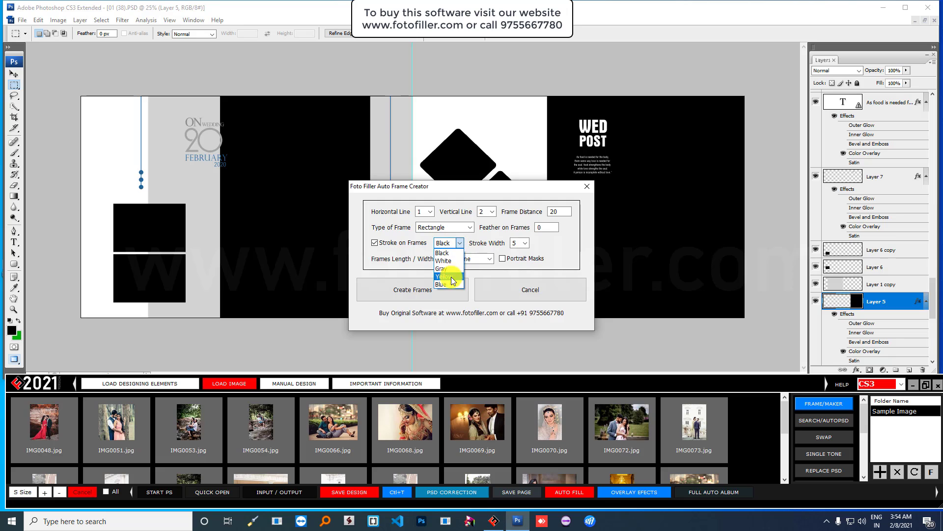
click(456, 266)
click(525, 242)
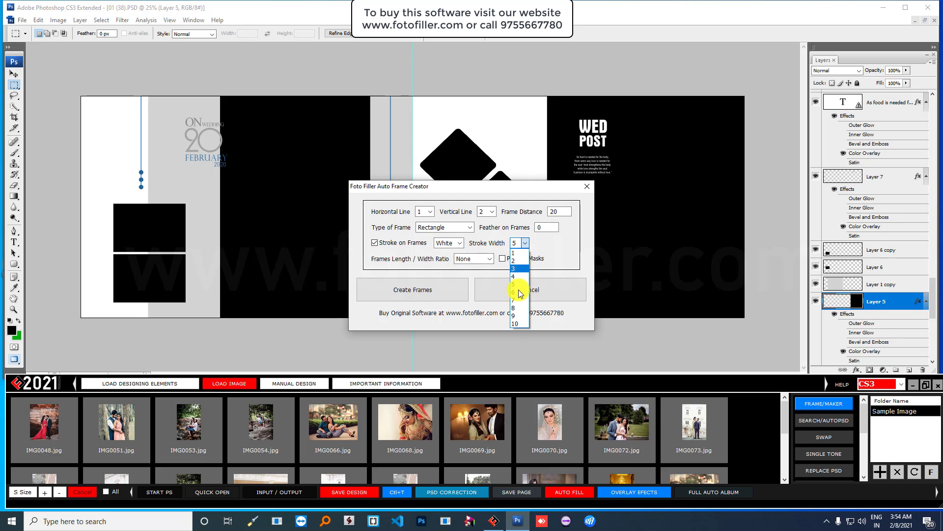
click(516, 323)
click(427, 290)
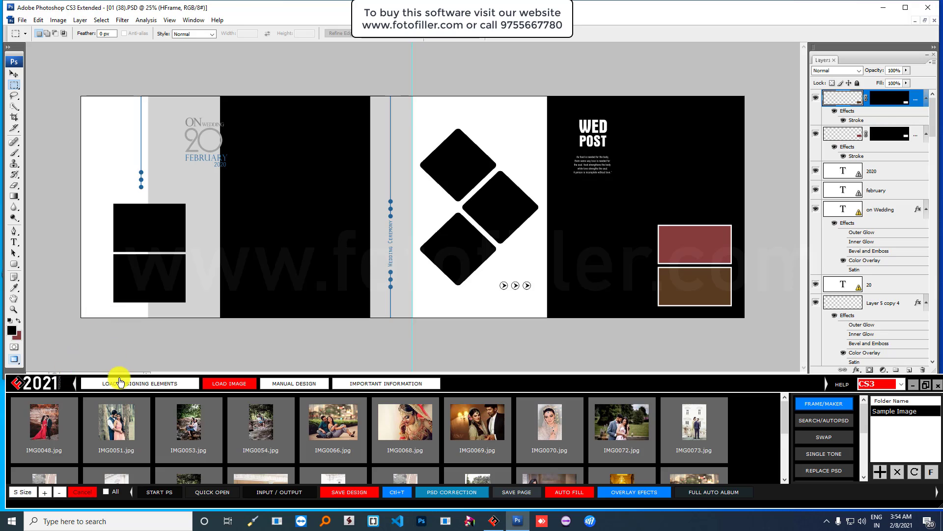
- Insert the Hast Melap clipart from My Cliparts at about half size, then show the sample photos
click(148, 385)
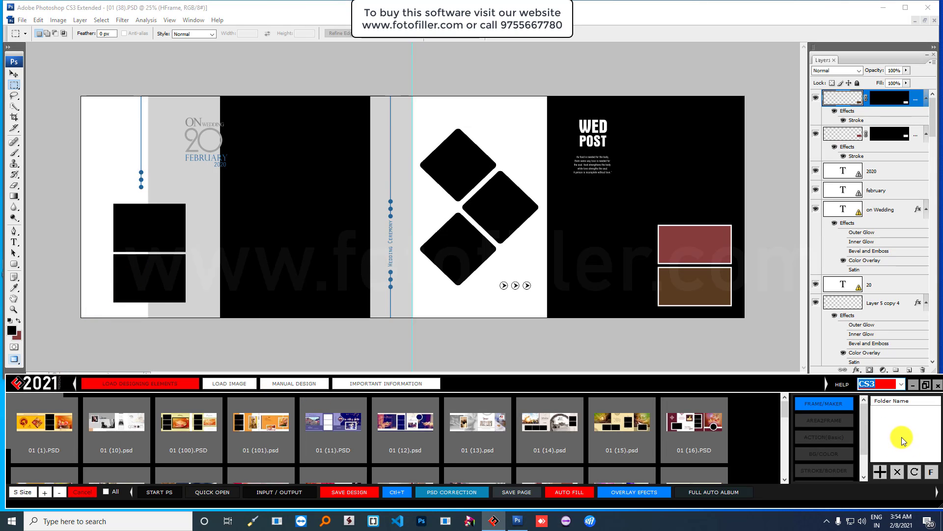
click(906, 426)
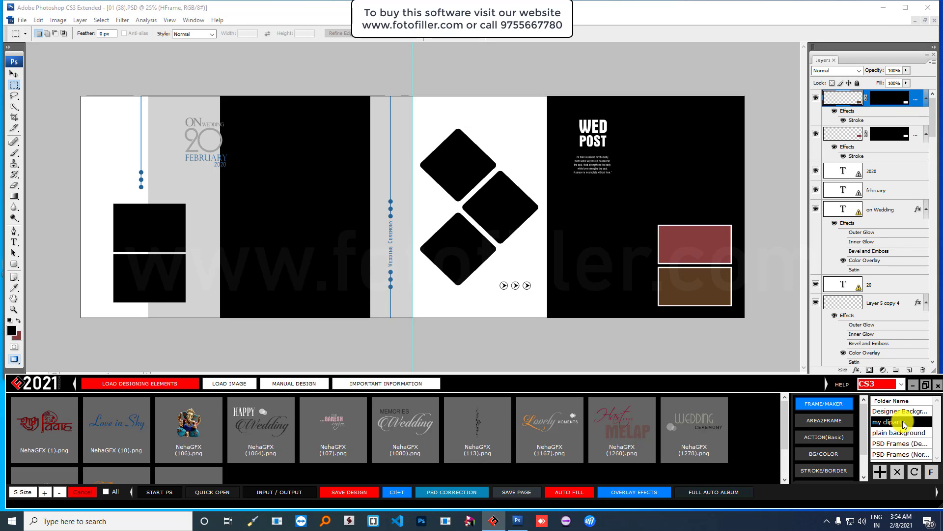
click(621, 432)
click(622, 432)
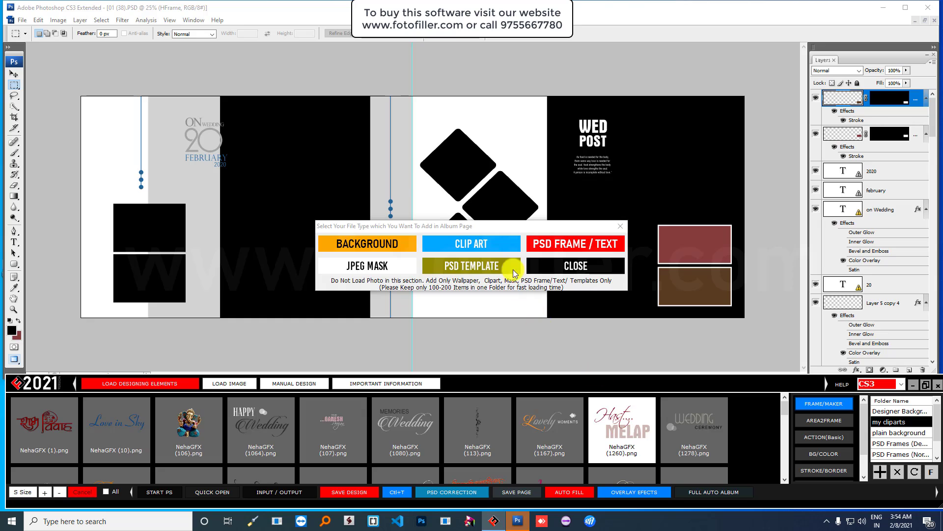
click(495, 246)
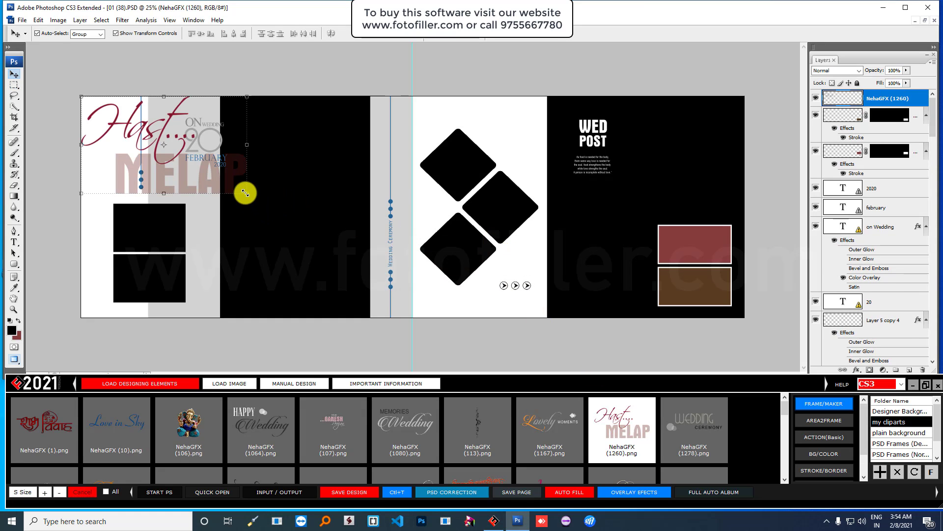
drag(245, 193, 537, 137)
key(Return)
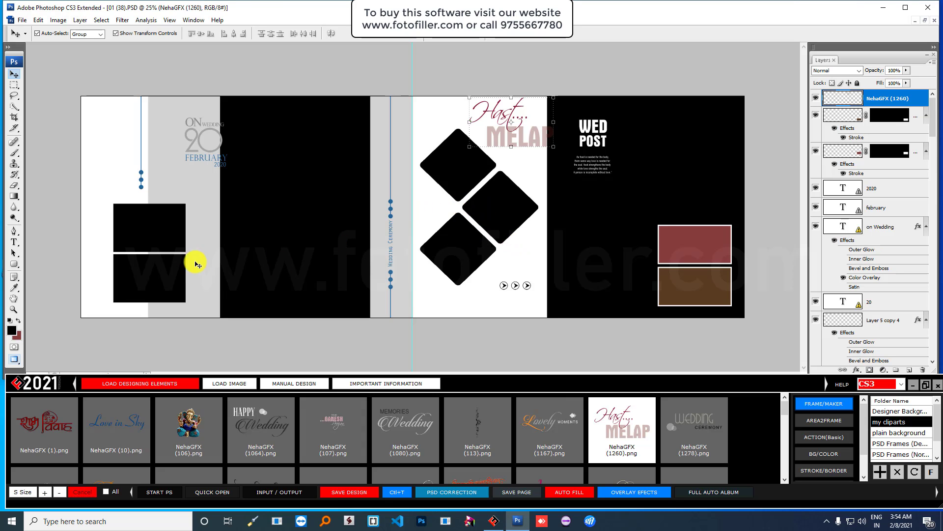
click(235, 383)
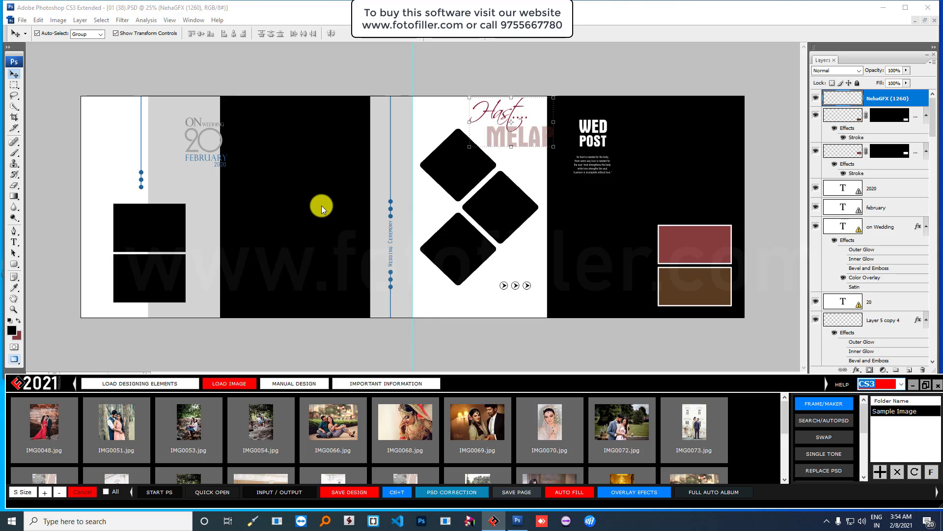
- Narrow the right-page black panel and delete the WED POST heading
click(304, 190)
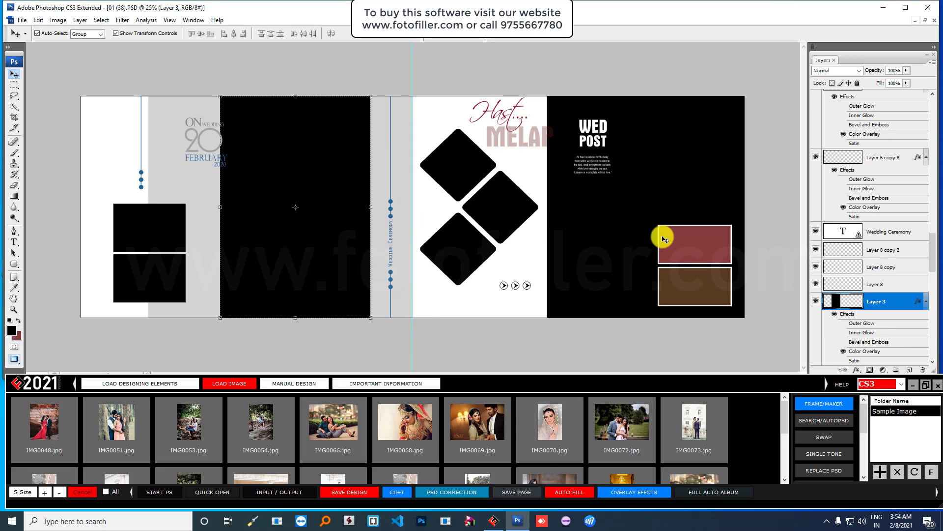
click(635, 224)
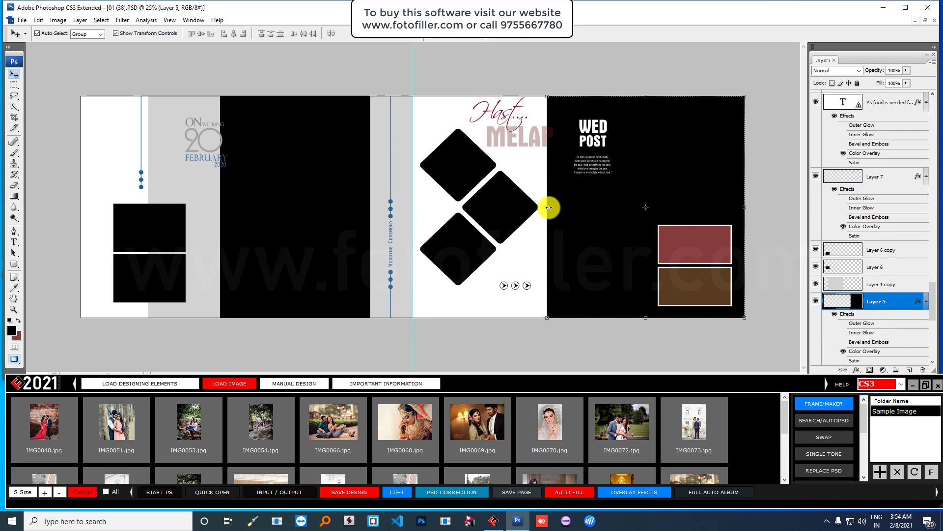
drag(549, 207, 592, 209)
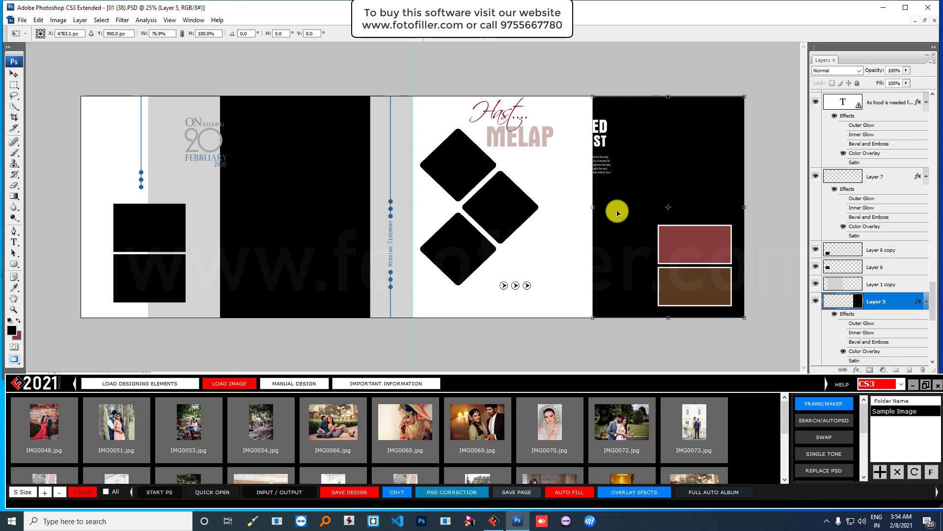
key(Return)
click(602, 132)
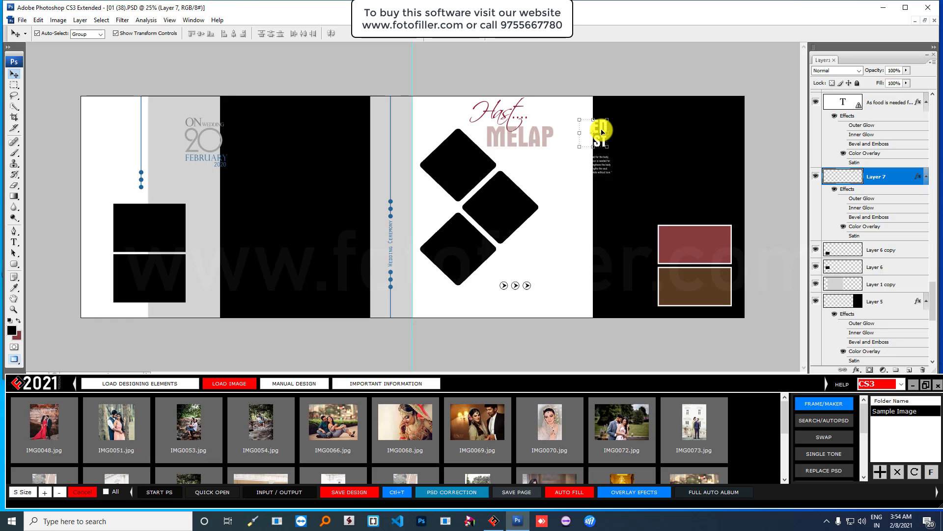
key(Delete)
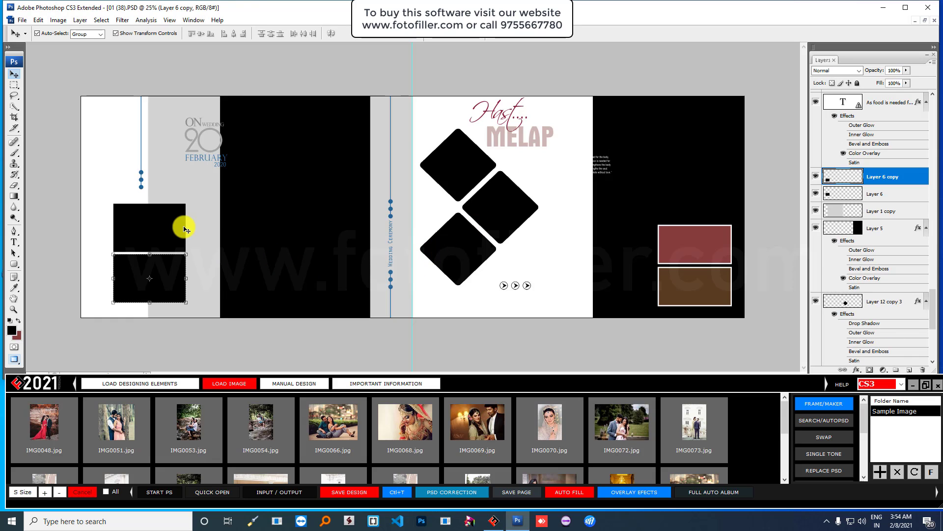
- Select both left-page black frames and the right-page panel as target frames
click(159, 220)
click(173, 263)
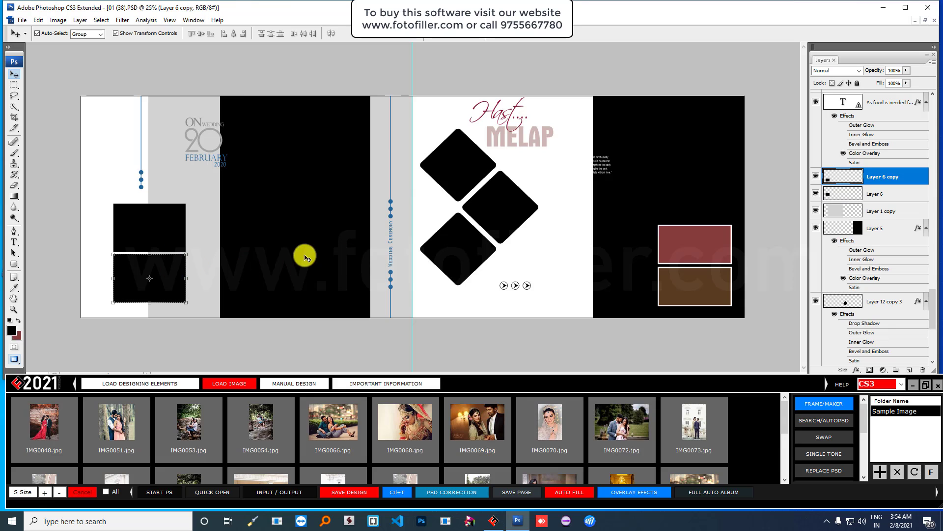
click(155, 224)
shift+click(158, 273)
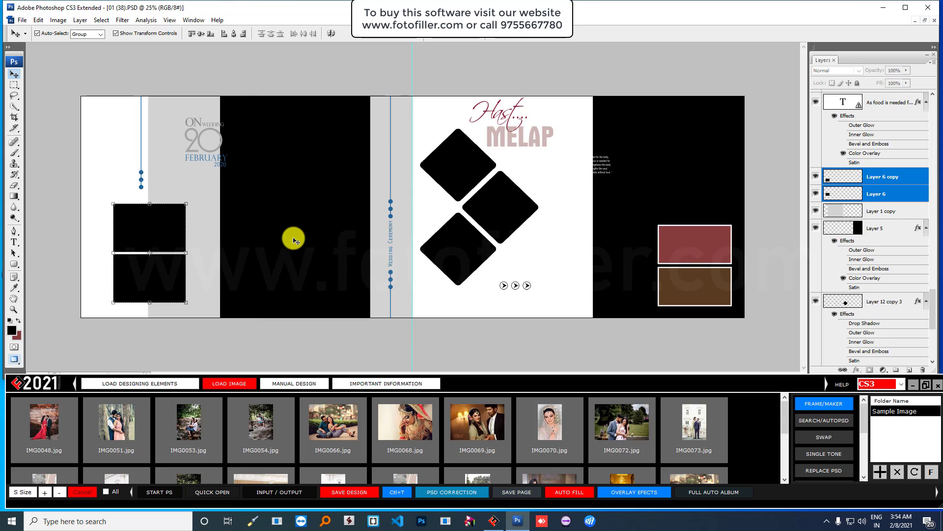
shift+click(698, 192)
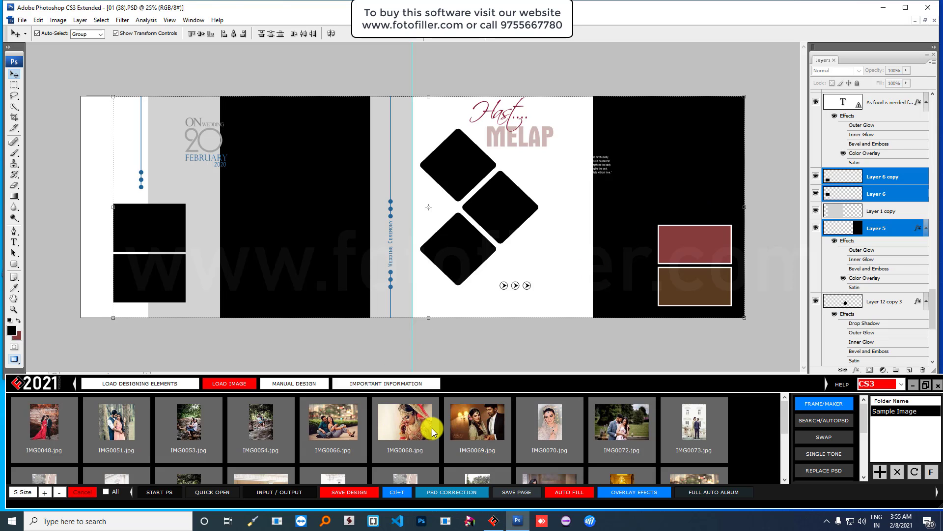
- Choose photos IMG0070, IMG0073, IMG0072, IMG0069, IMG0068 and IMG0082 for the frames
click(545, 427)
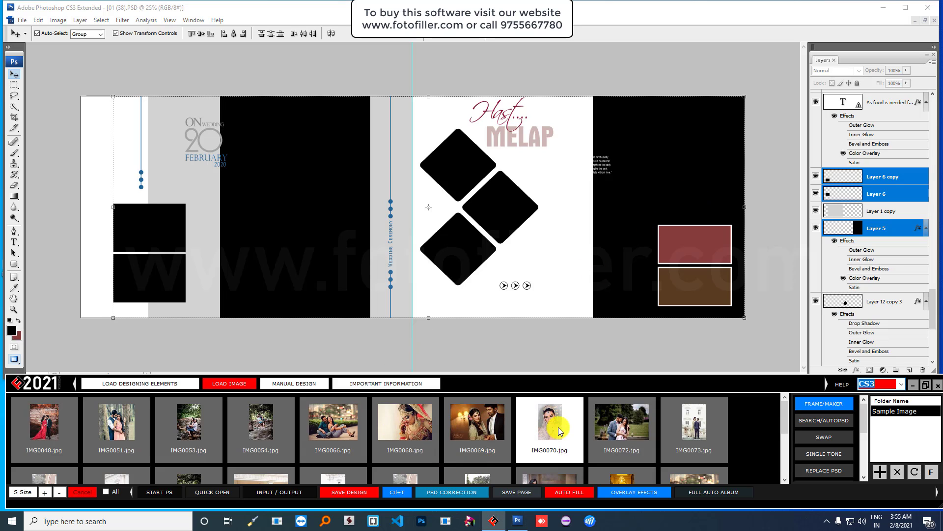
click(693, 425)
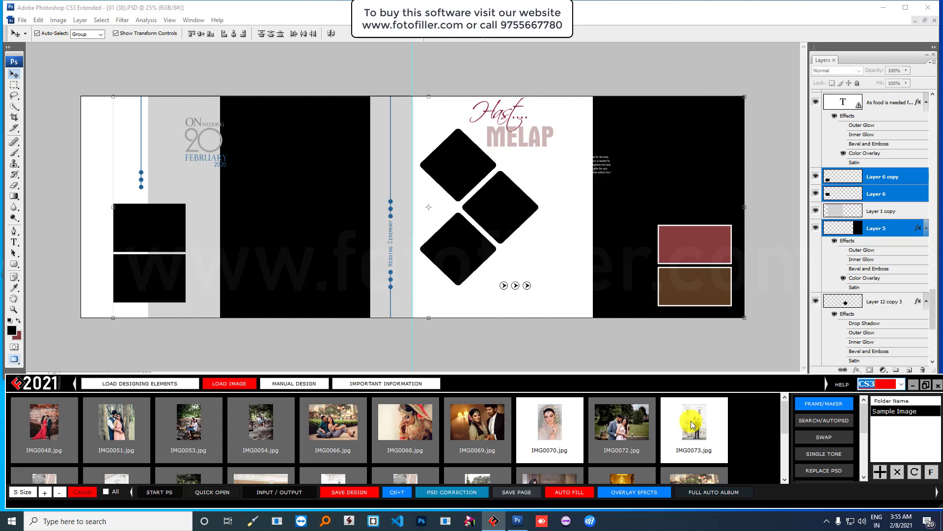
click(624, 426)
click(474, 422)
click(435, 433)
click(347, 432)
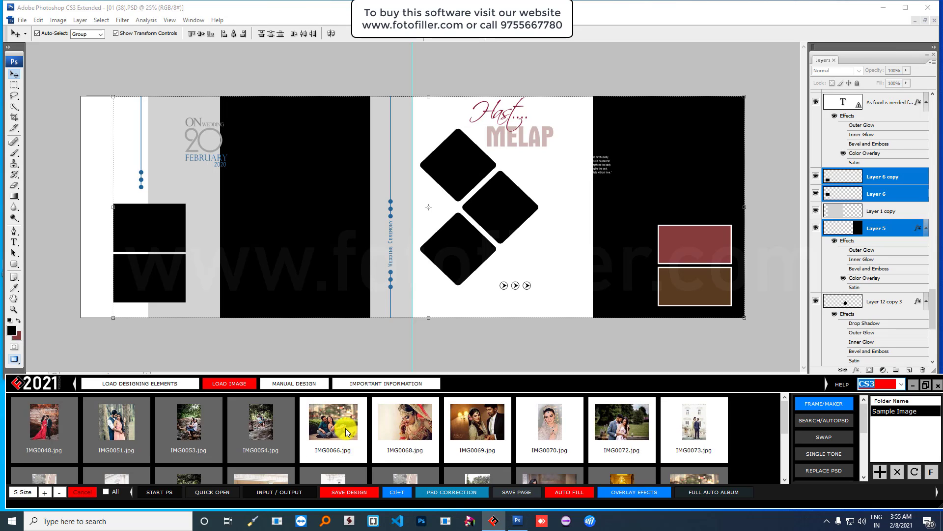
click(347, 432)
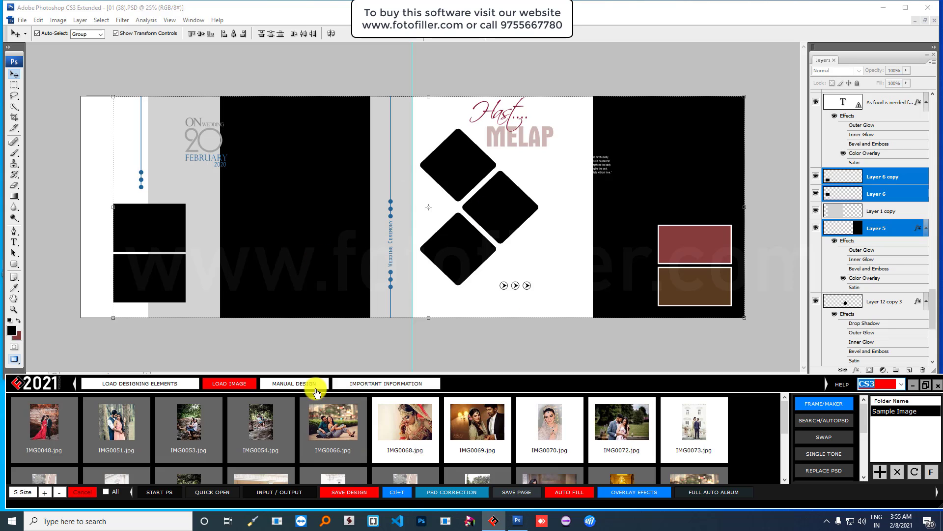
scroll(402, 434, down, 1)
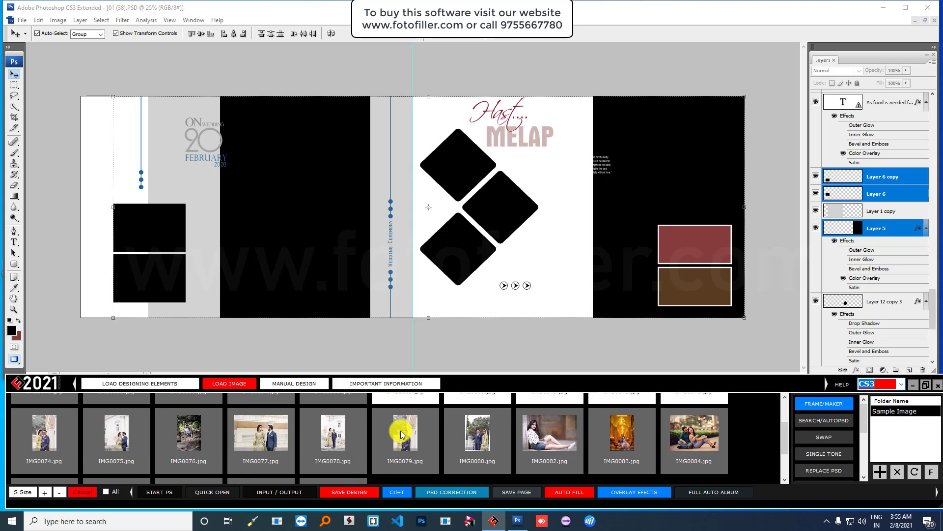
click(531, 441)
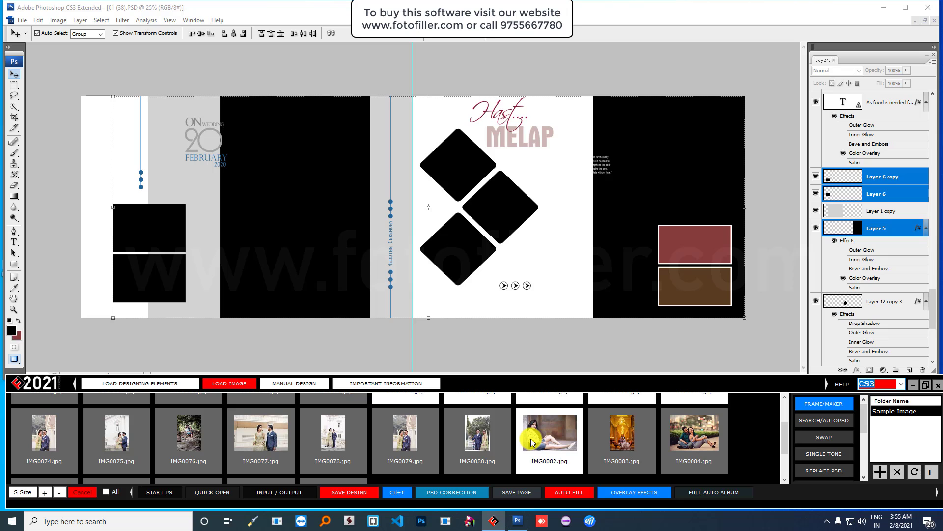
- Fill the selected frames with the chosen couple photos and check each placed photo
right_click(531, 441)
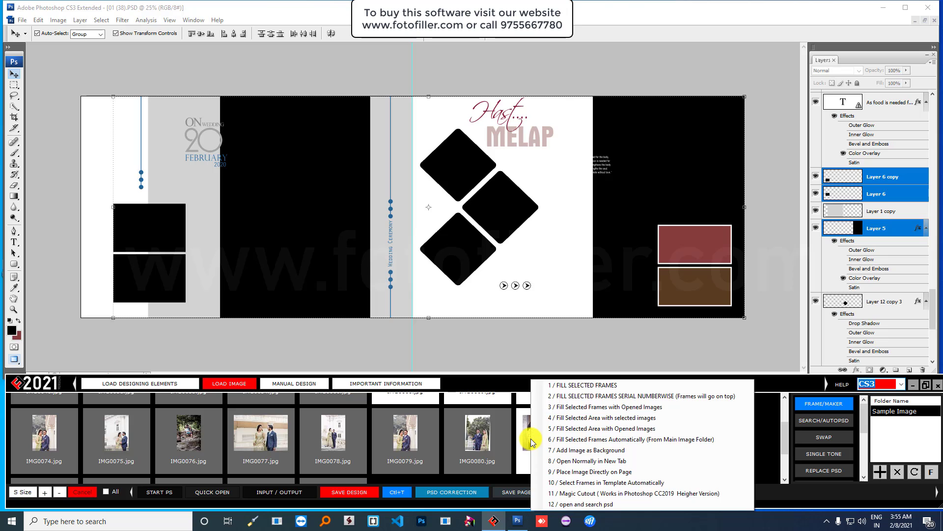
click(576, 385)
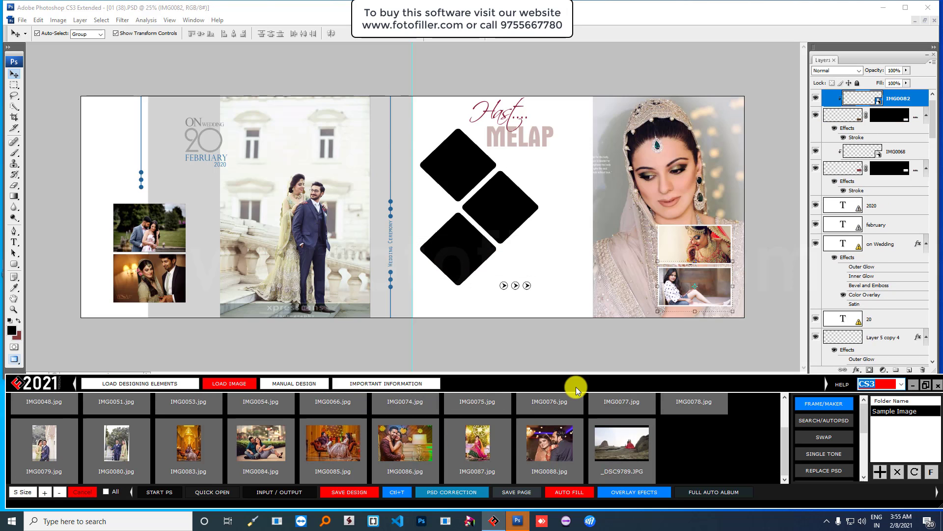
click(695, 167)
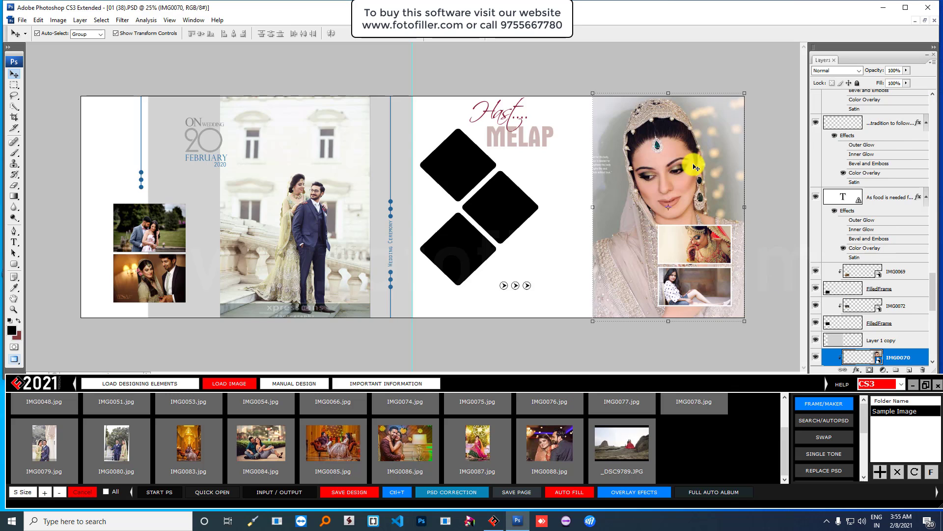
click(333, 164)
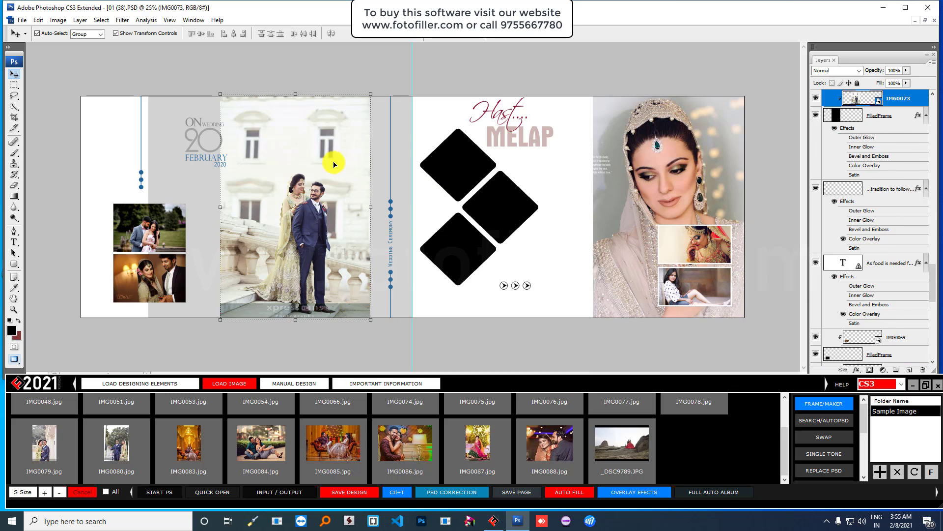
click(707, 245)
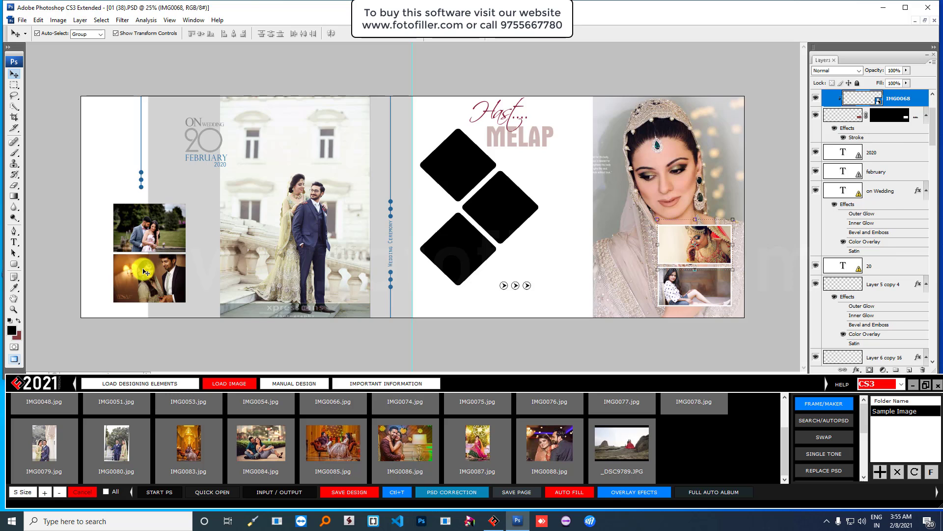
click(145, 272)
click(162, 222)
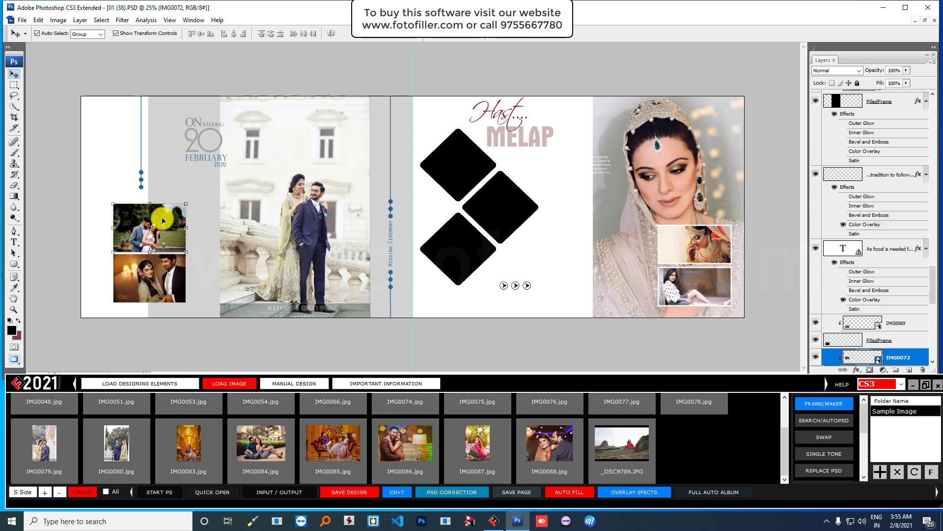
- Fill the top diamond with IMG0086, enlarge it to cover the frame, and open PSD Correction
click(439, 156)
click(394, 441)
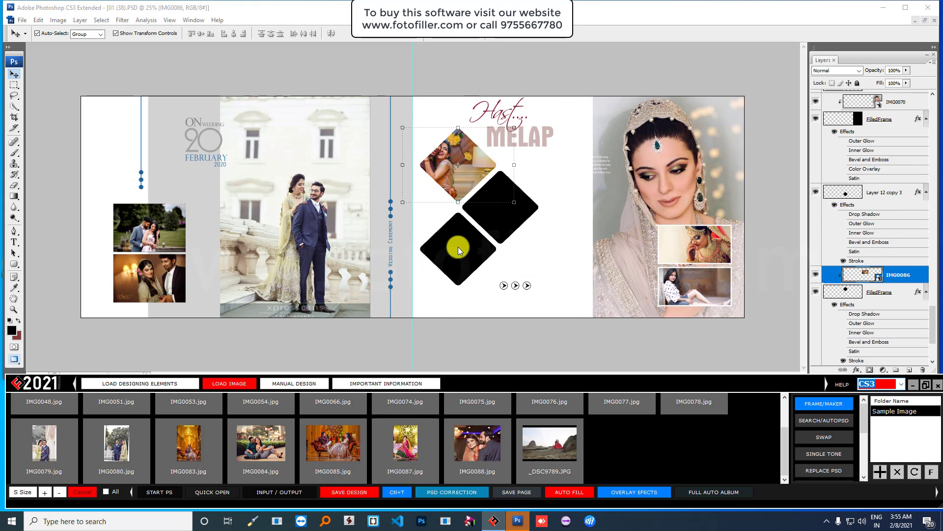
key(ctrl+t)
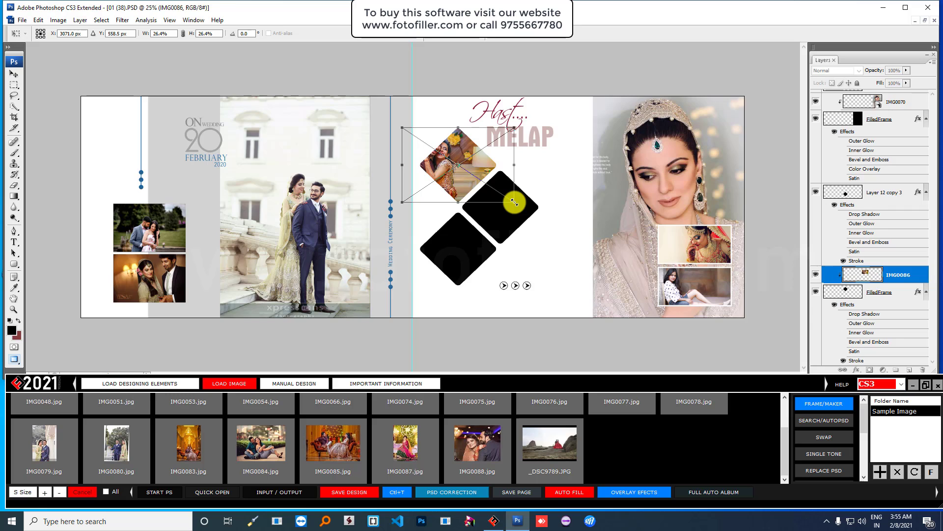
drag(514, 202, 552, 227)
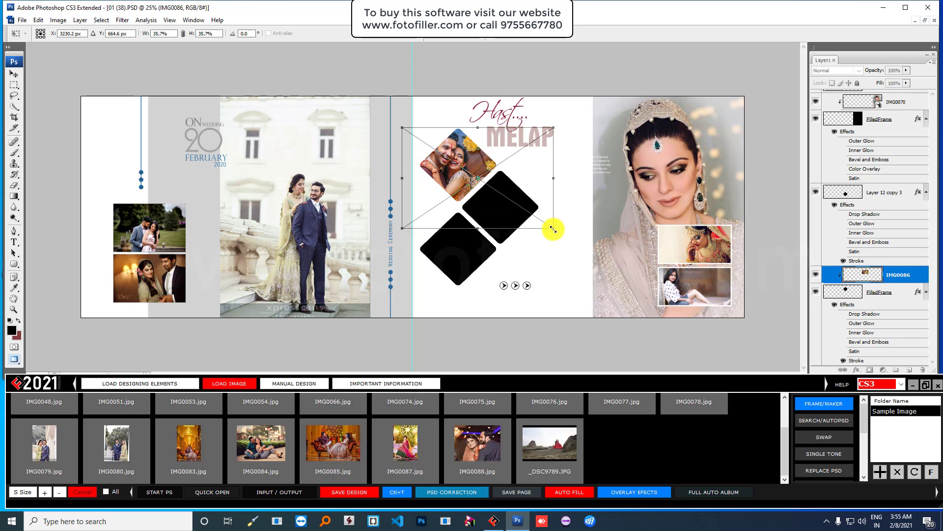
key(Return)
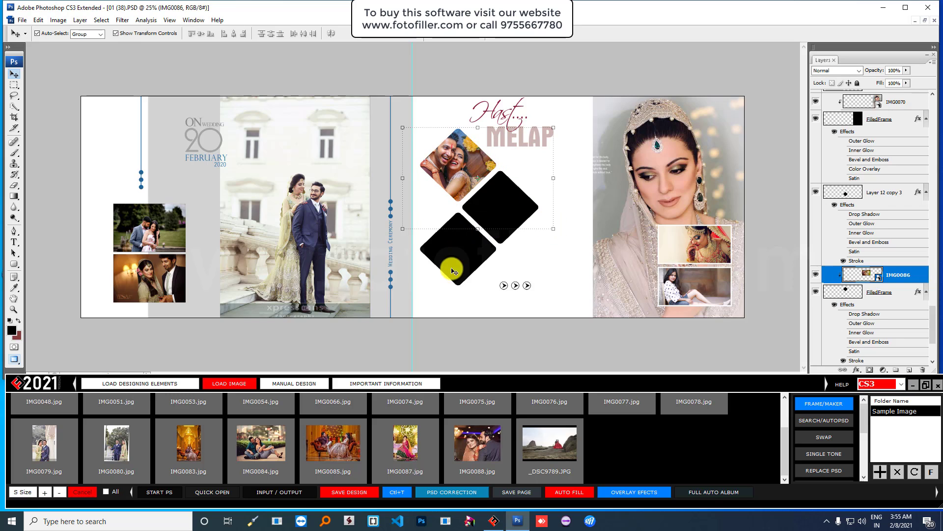
click(458, 491)
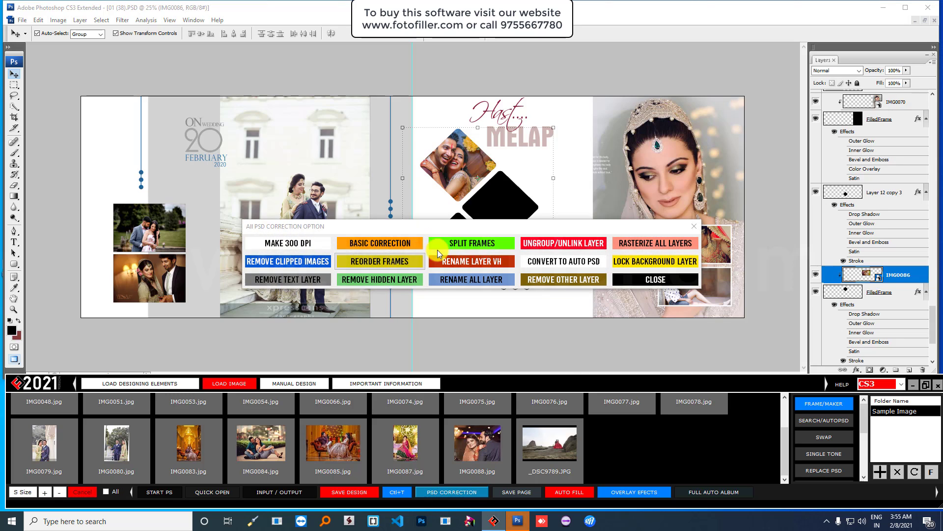